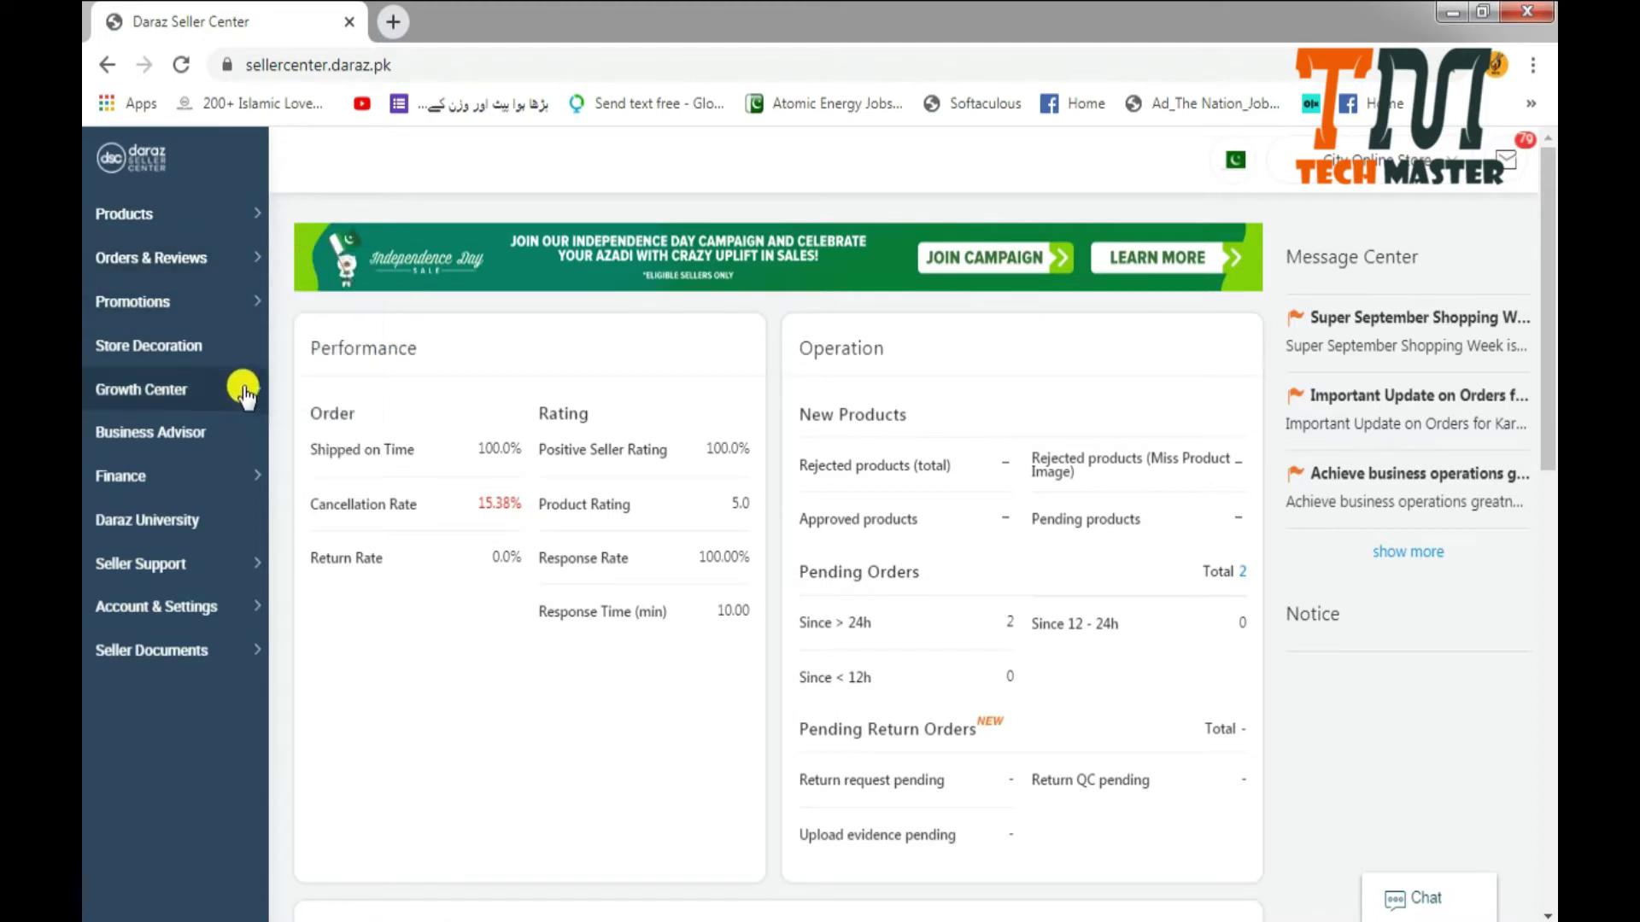
Open the page for adding a new product in the seller center.
mouse_move(224, 391)
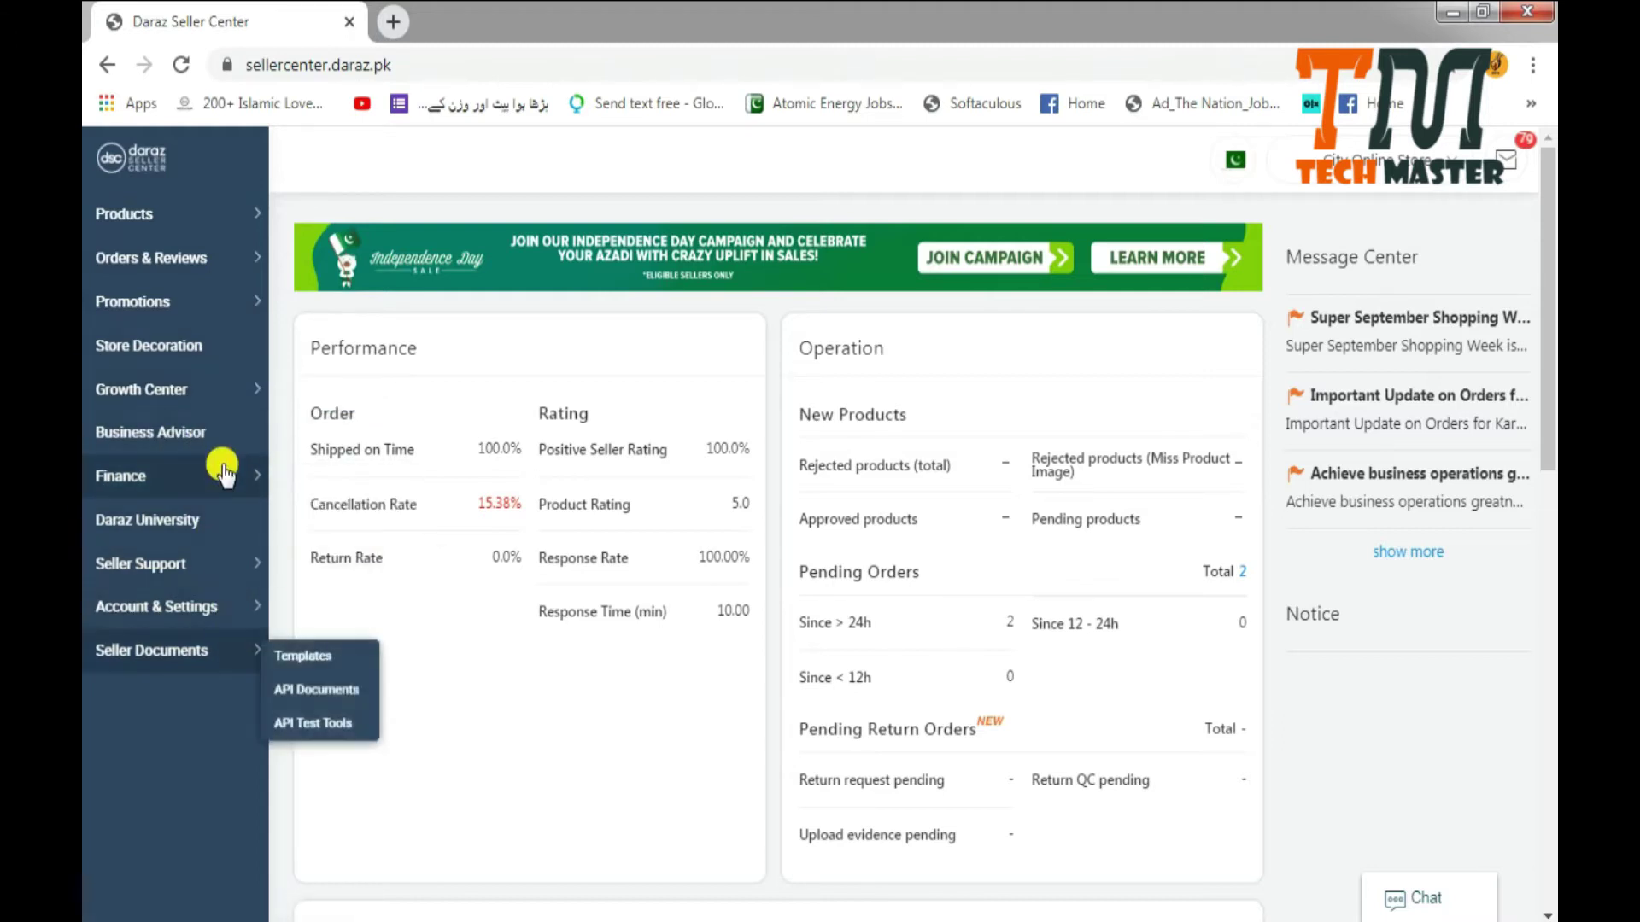
mouse_move(188, 272)
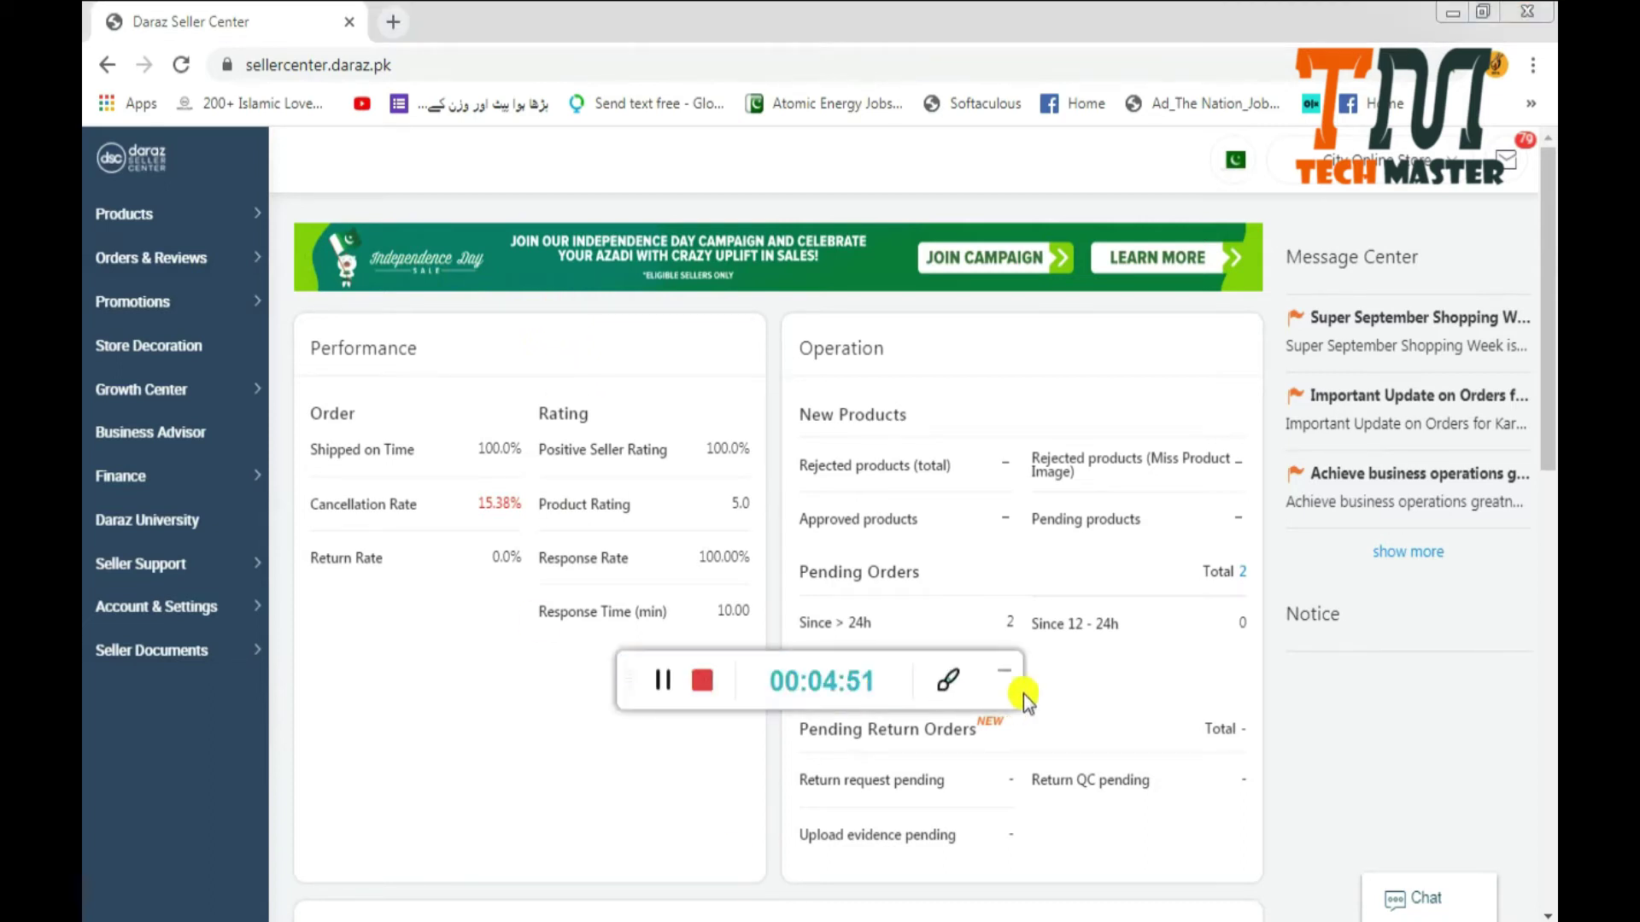
left_click(1014, 681)
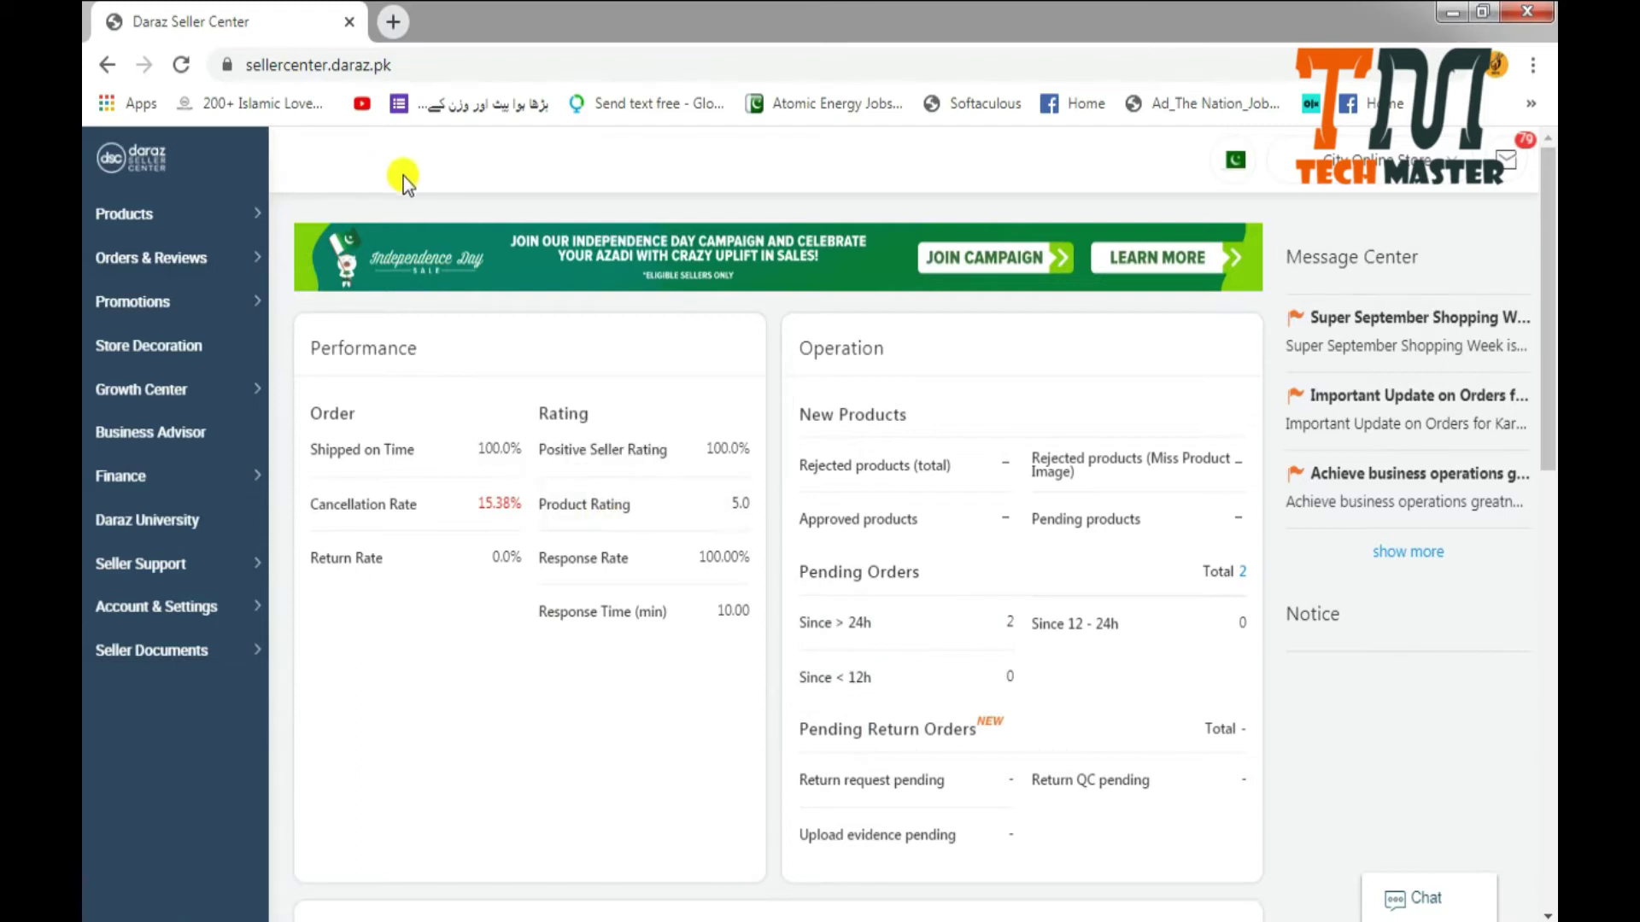
mouse_move(140, 214)
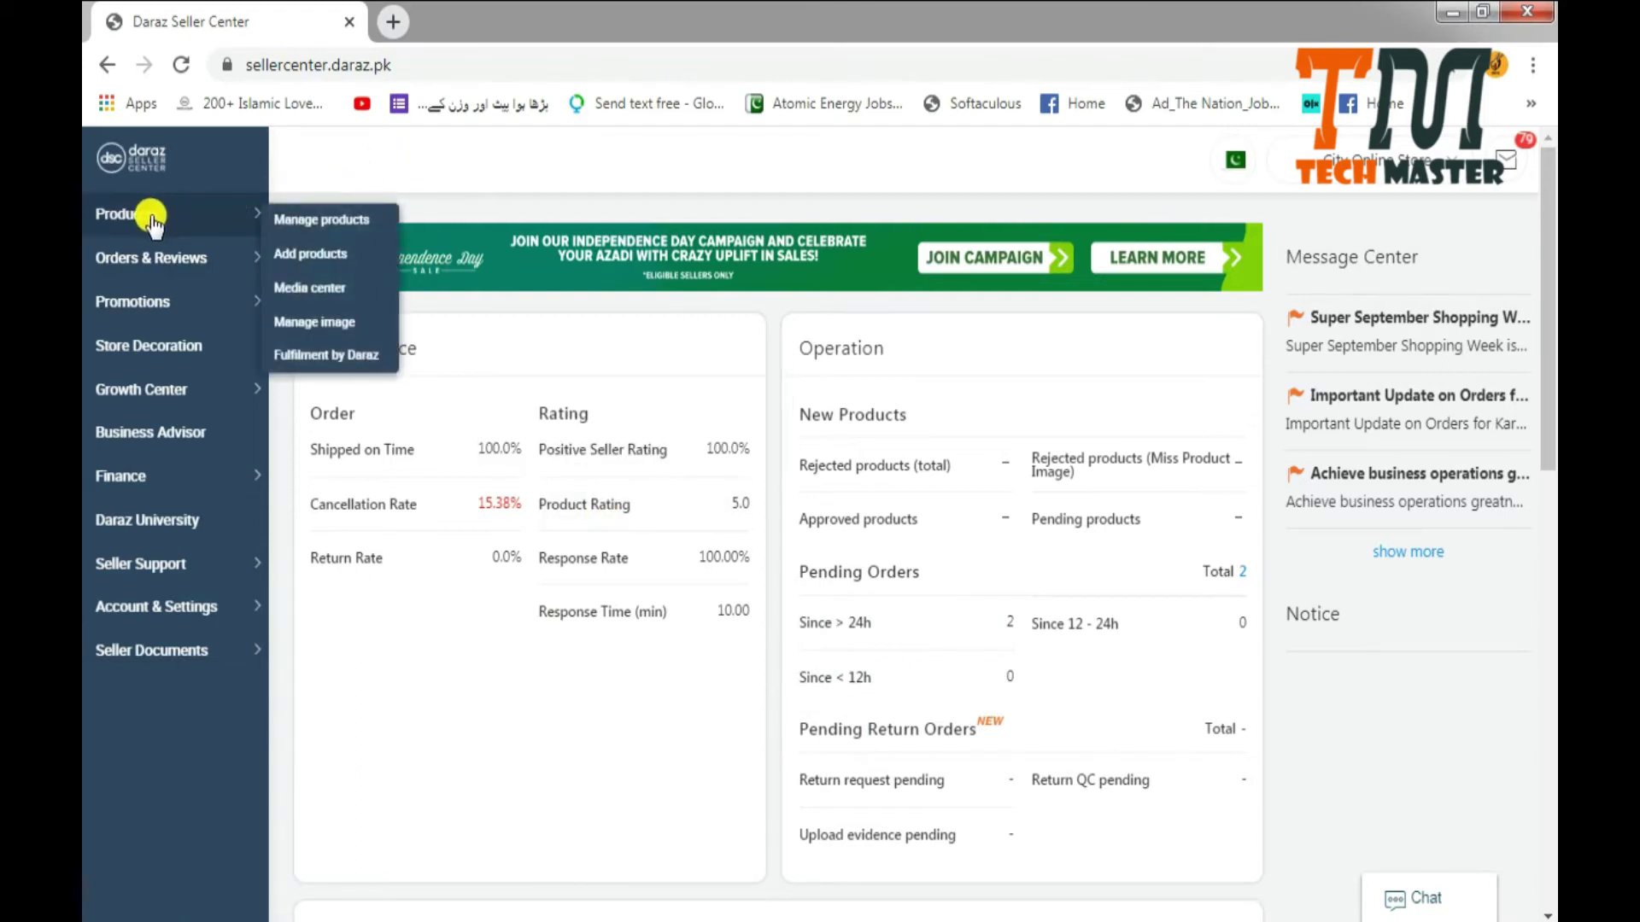
left_click(329, 260)
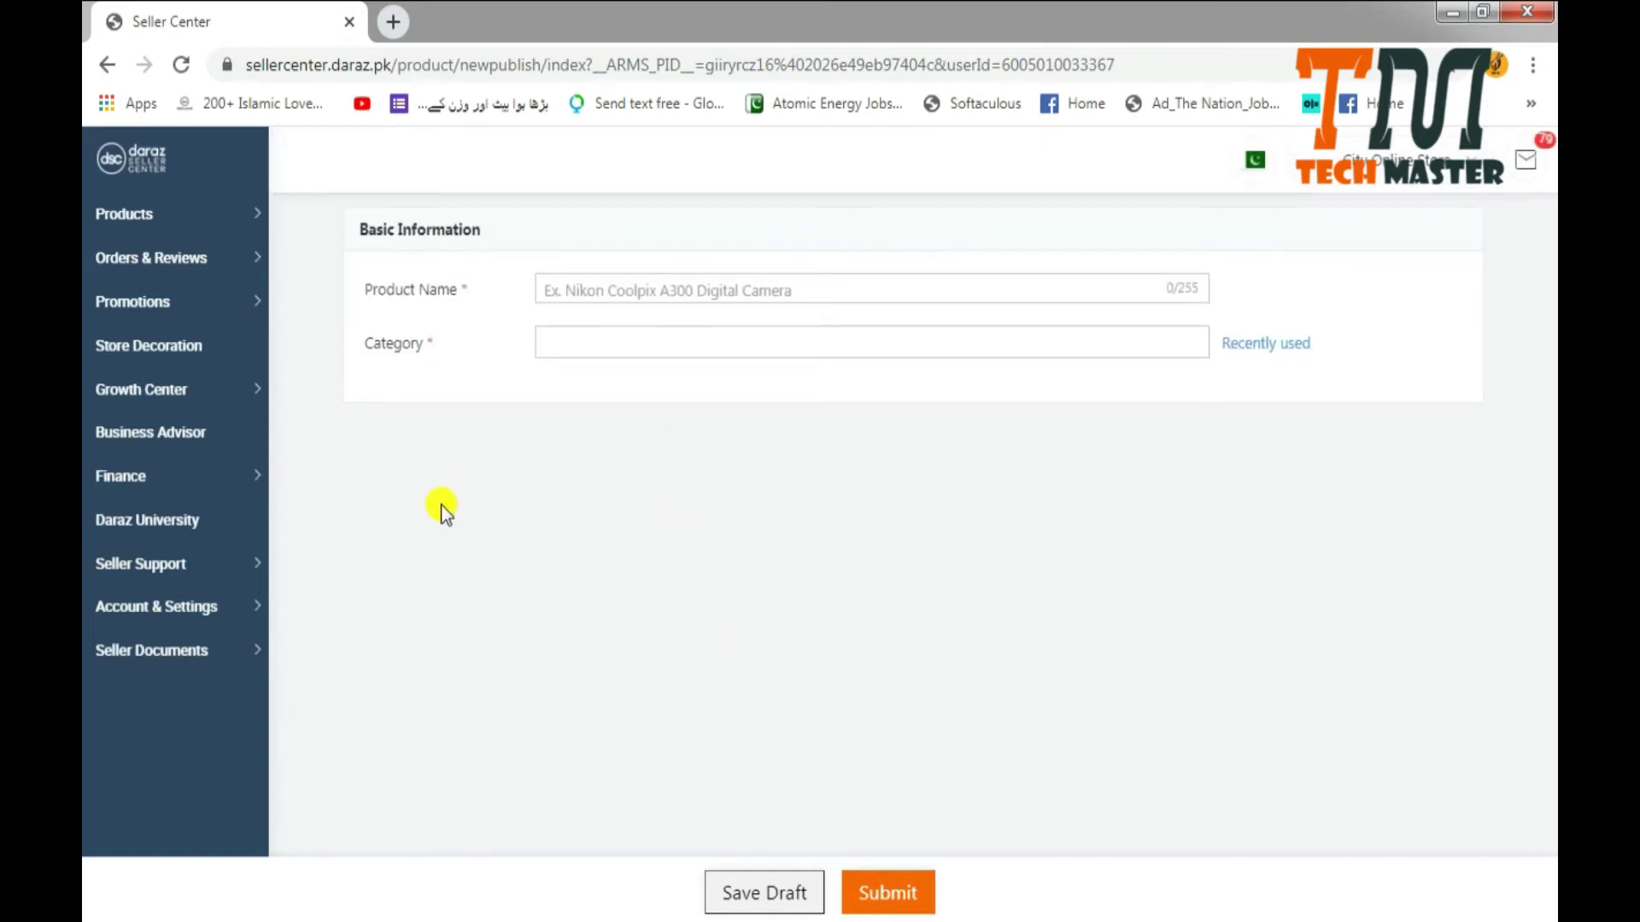
Search Google for "beard straightening comb" in a new browser tab and show the image results.
left_click(396, 17)
type("g")
key("Return")
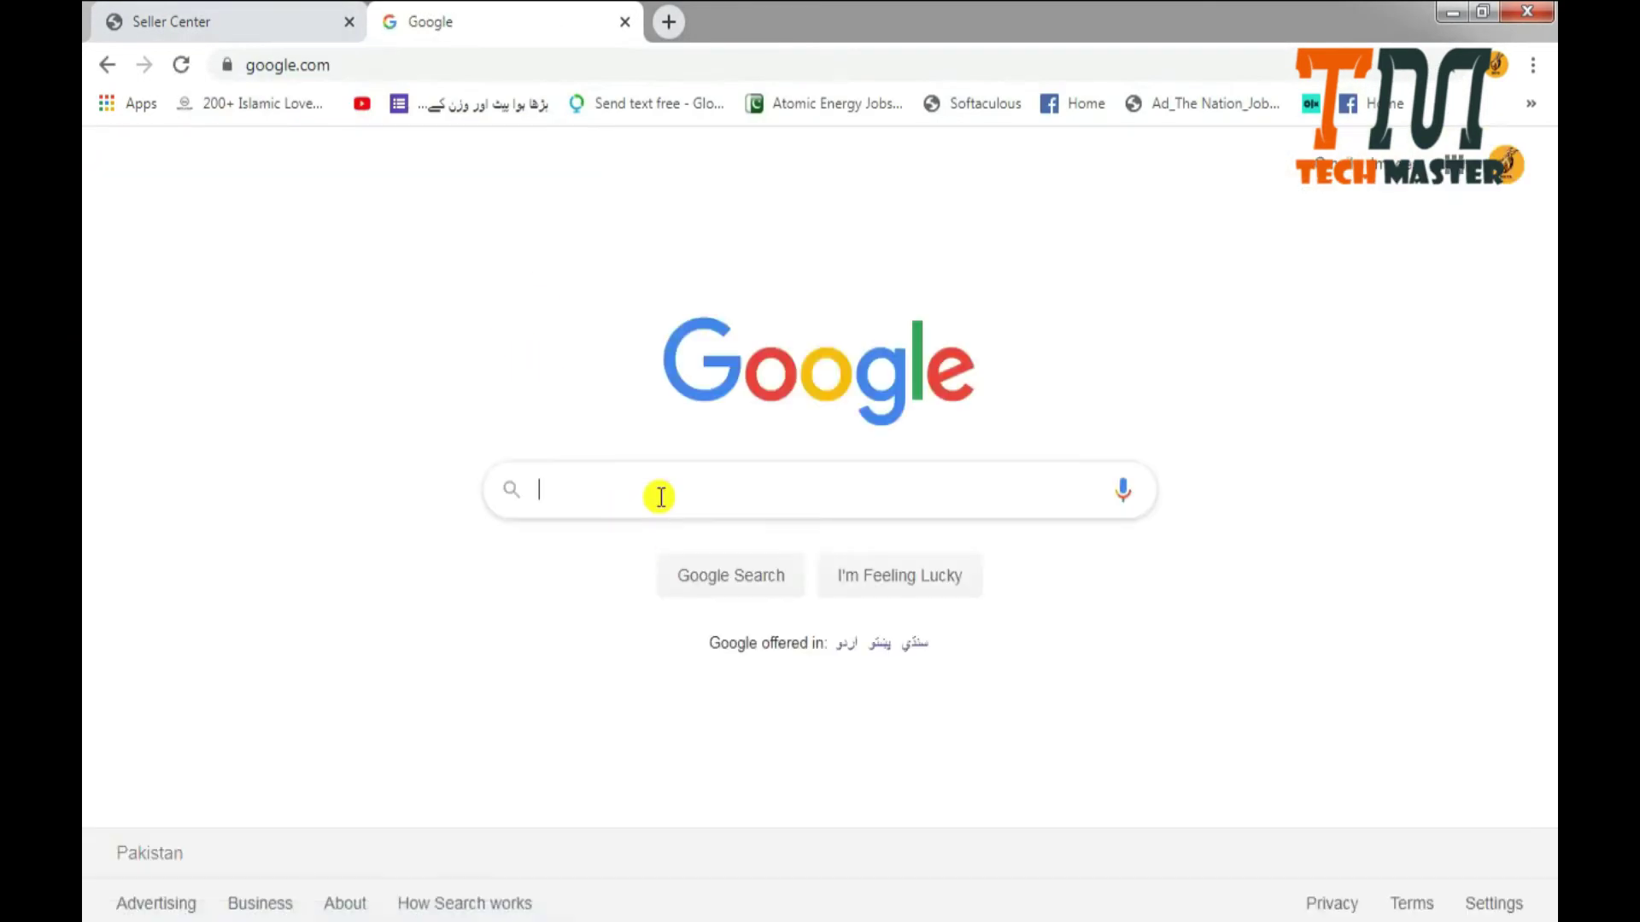
type("bearr")
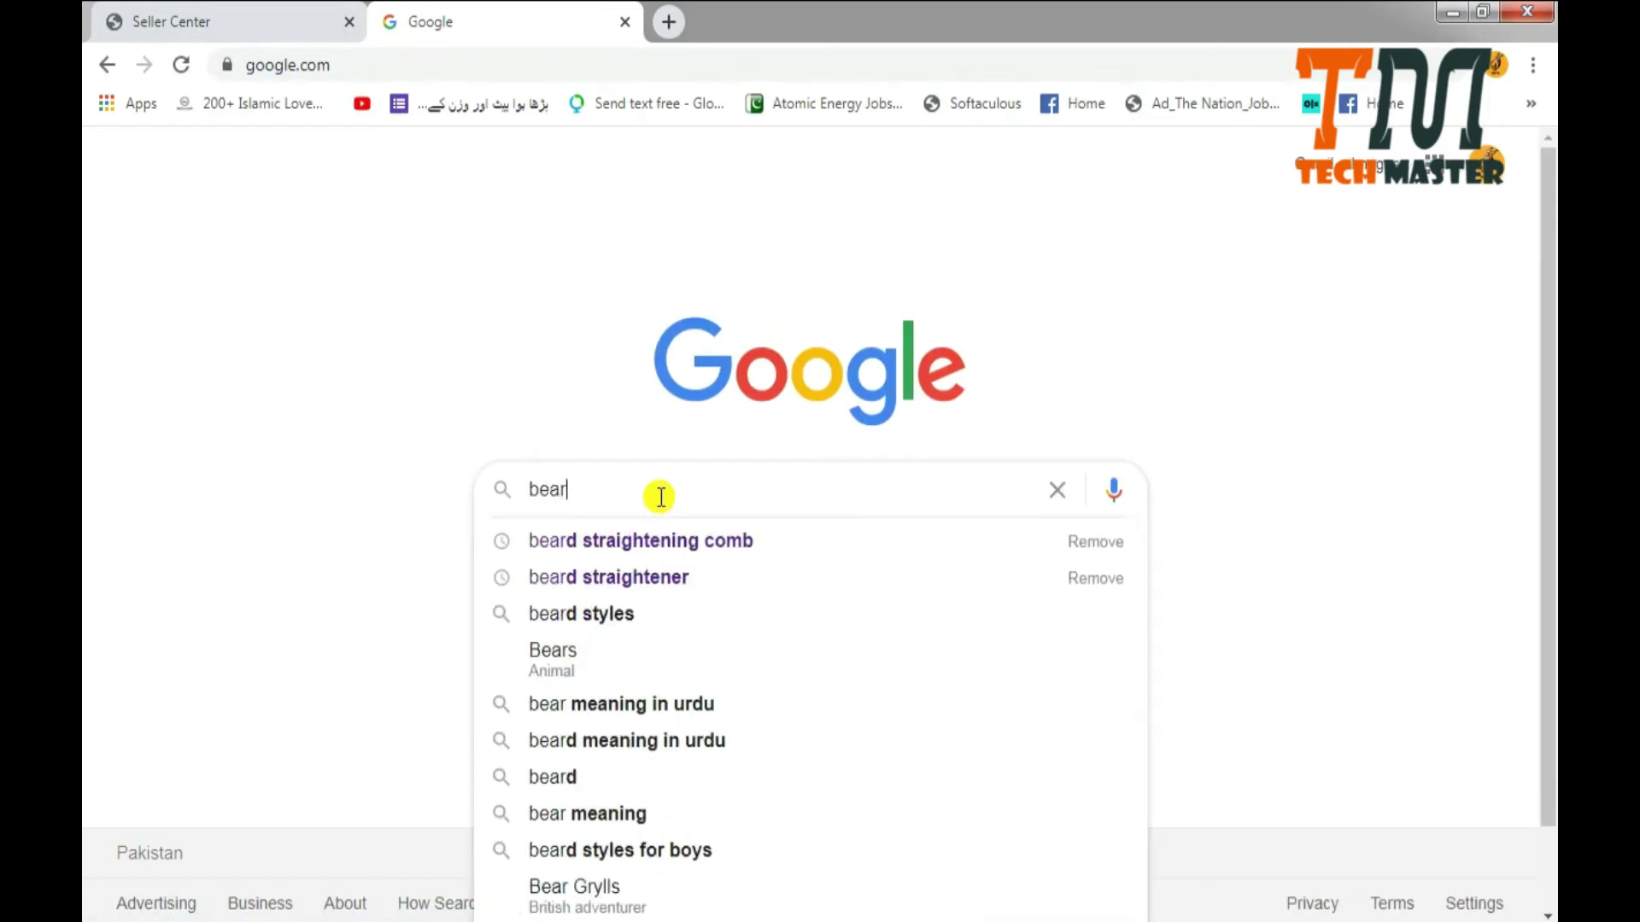
key("BackSpace")
key("Down")
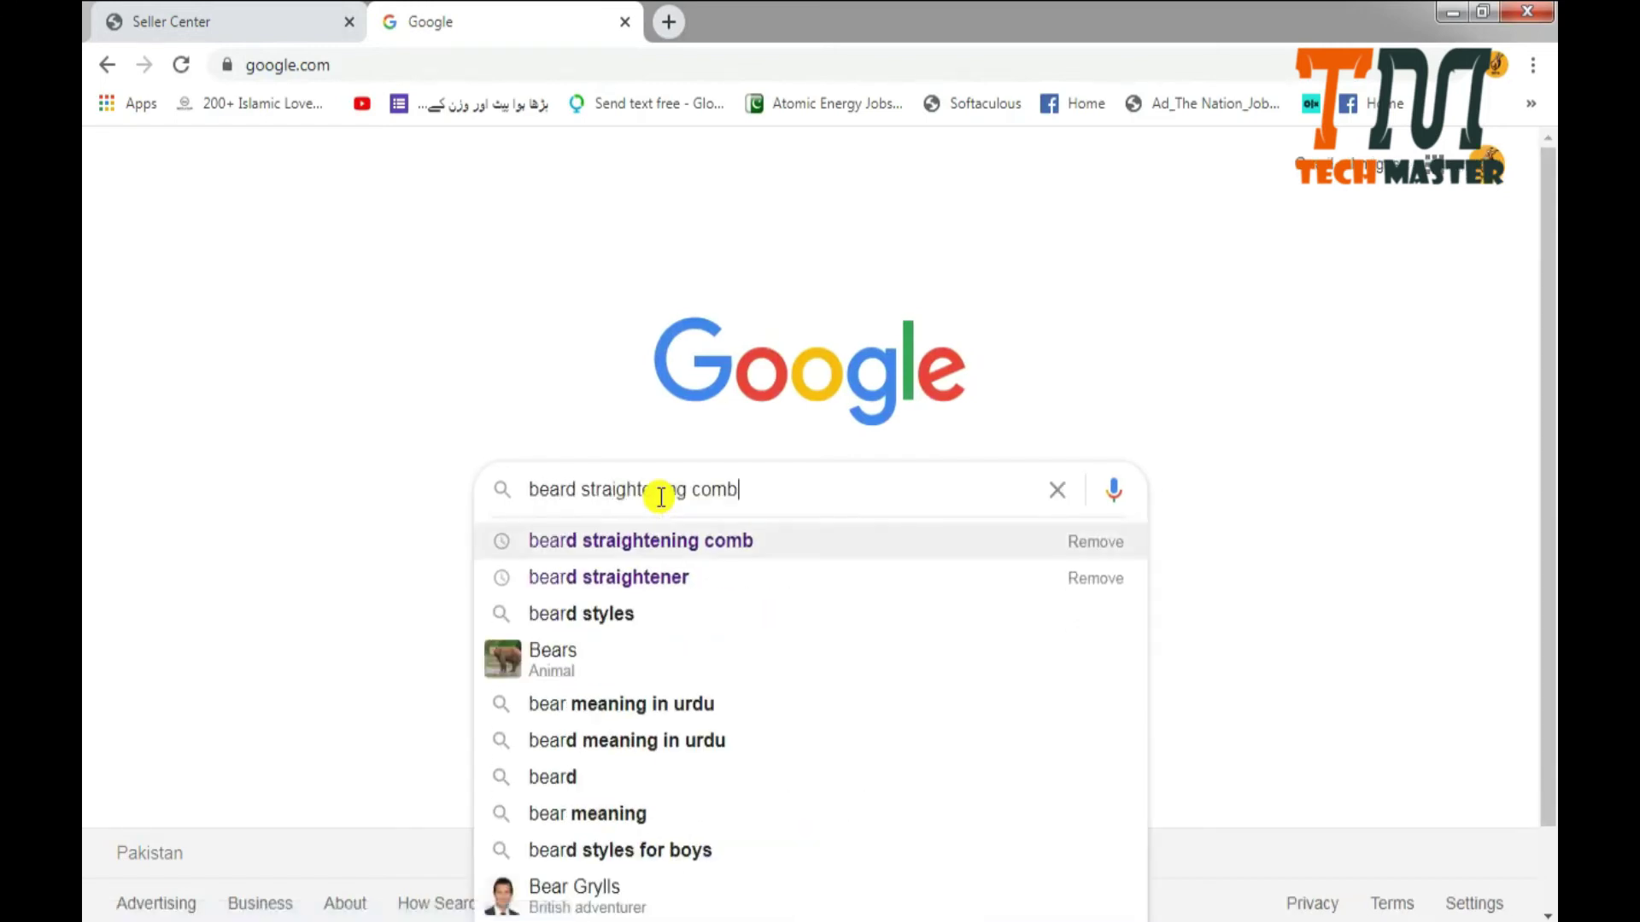
key("Return")
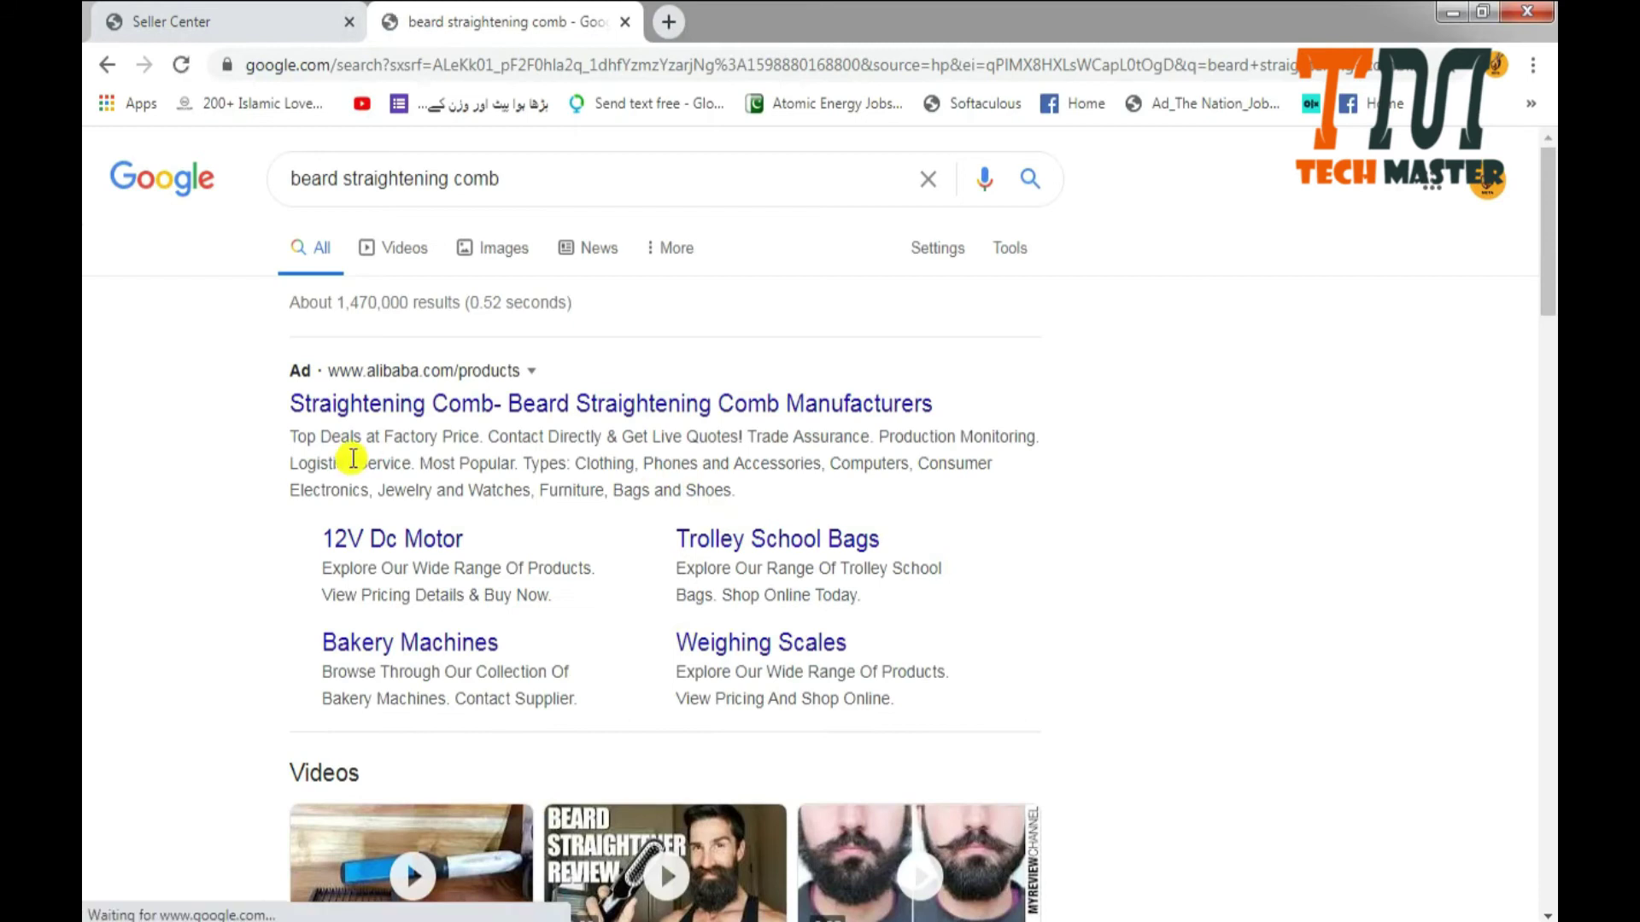
scroll(461, 478, "down", 5)
scroll(629, 459, "up", 5)
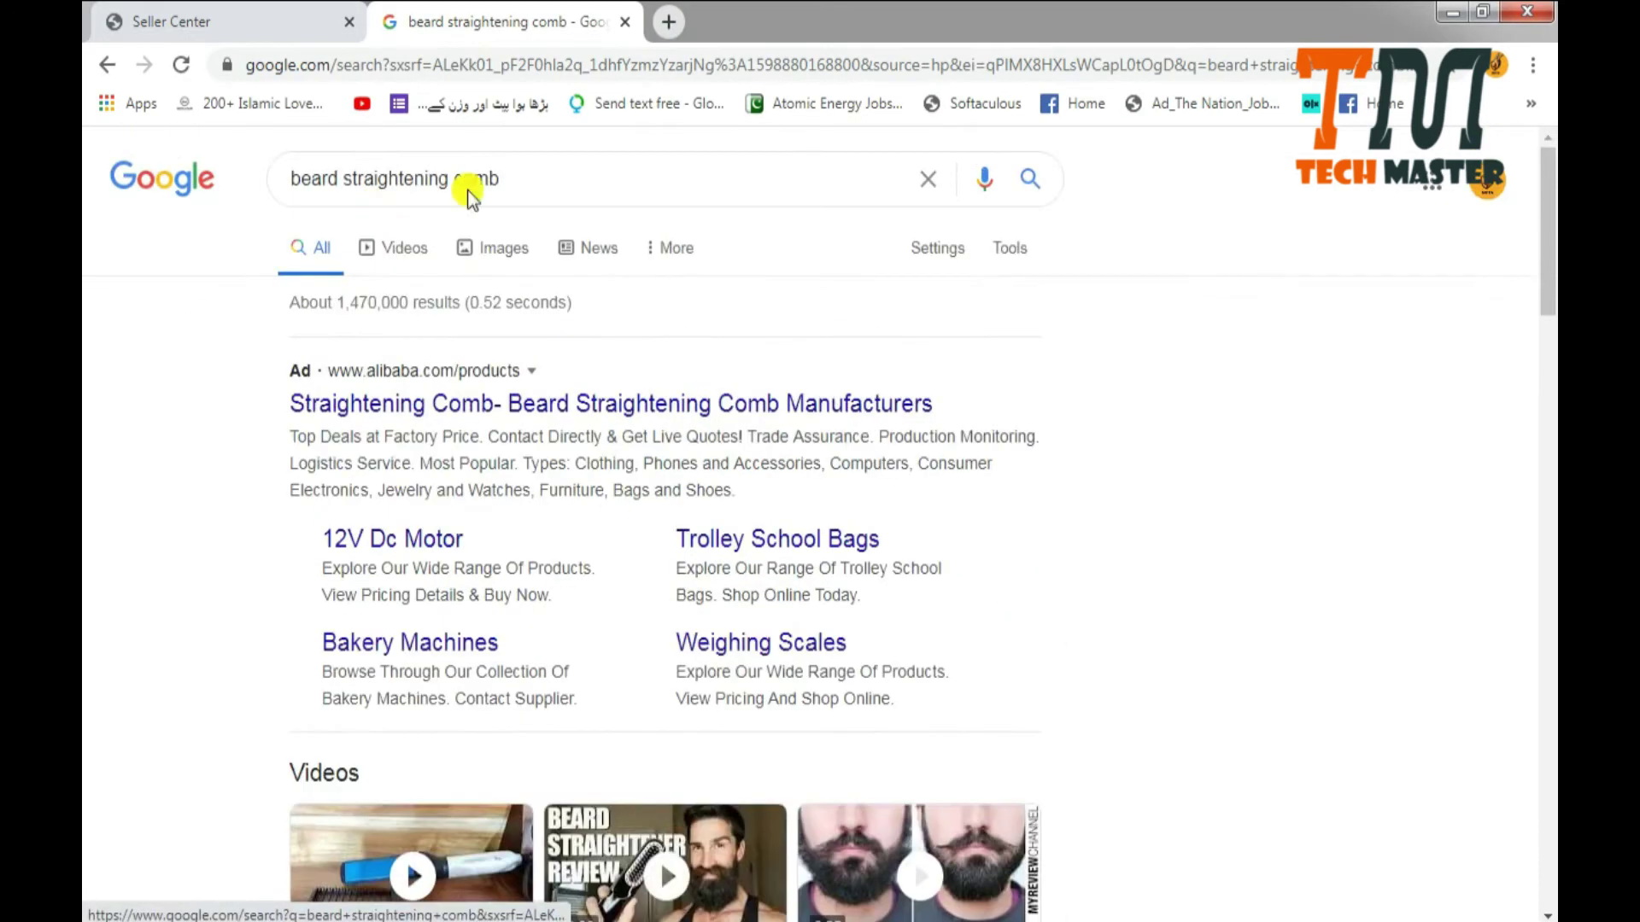
left_click(496, 247)
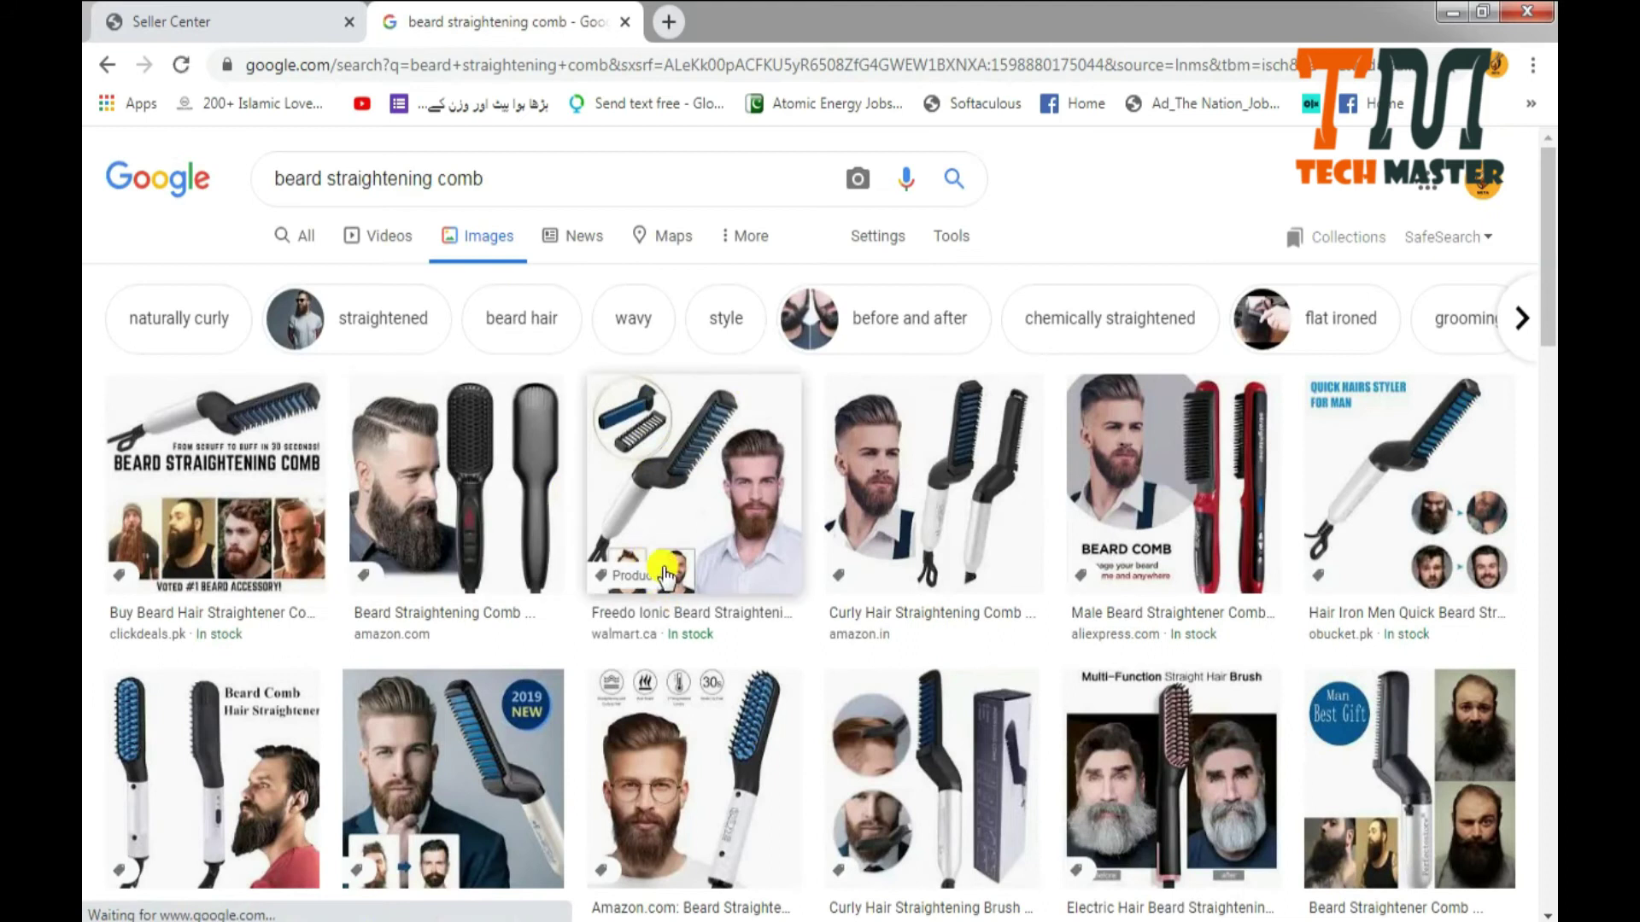
Open the full-size Freedo Ionic beard straightening comb image from Walmart.ca in its own browser tab.
left_click(739, 491)
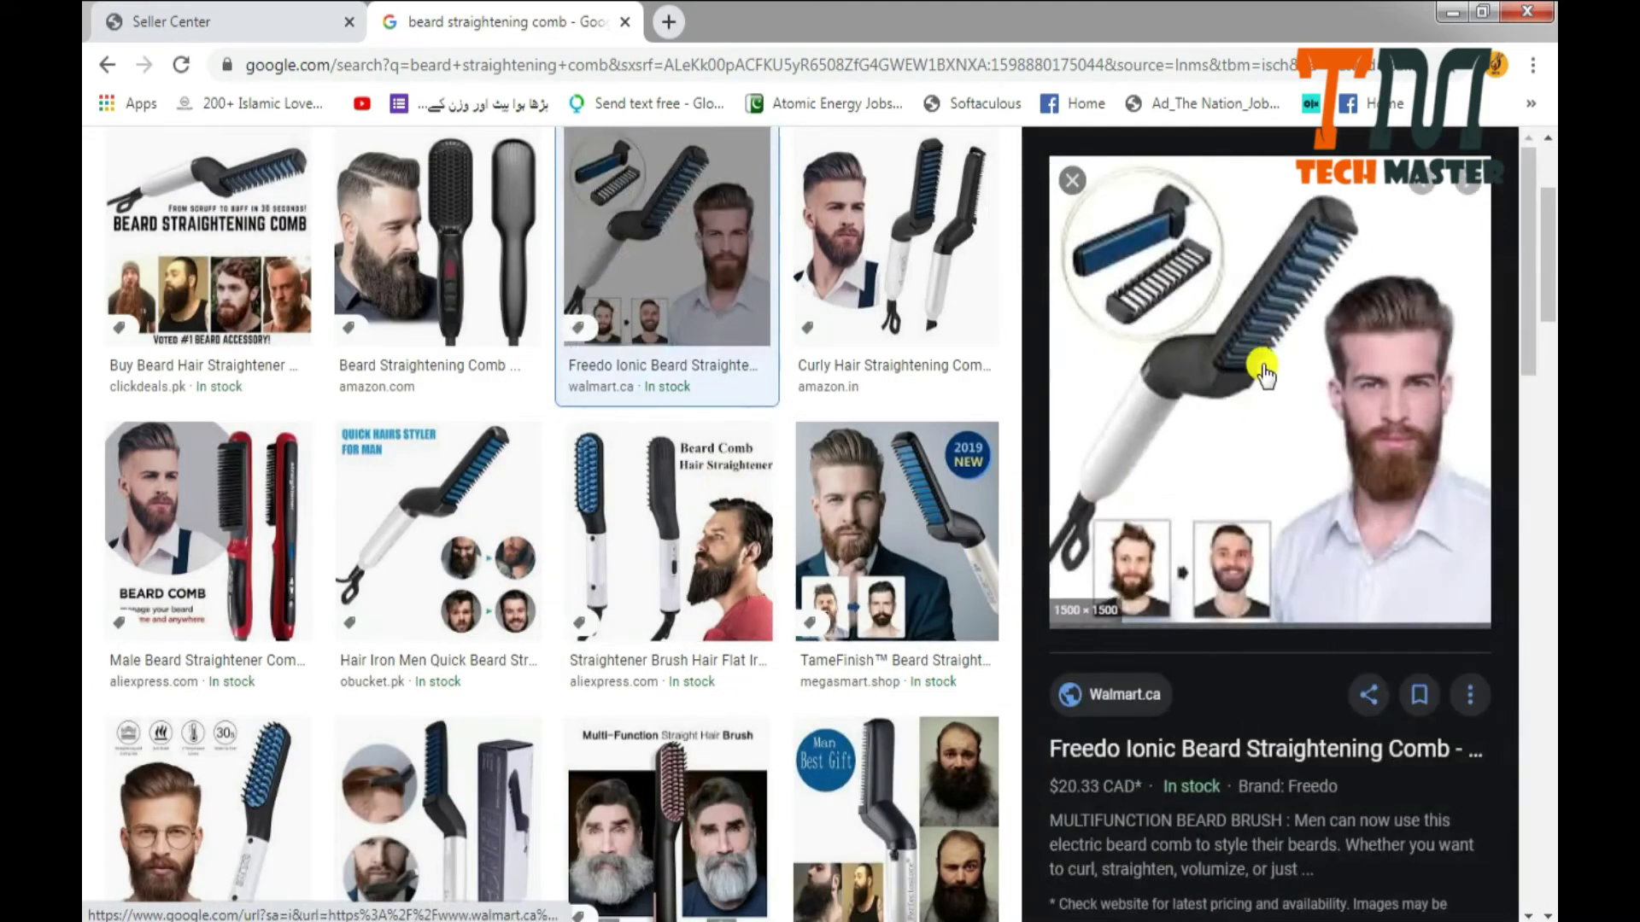
right_click(1259, 314)
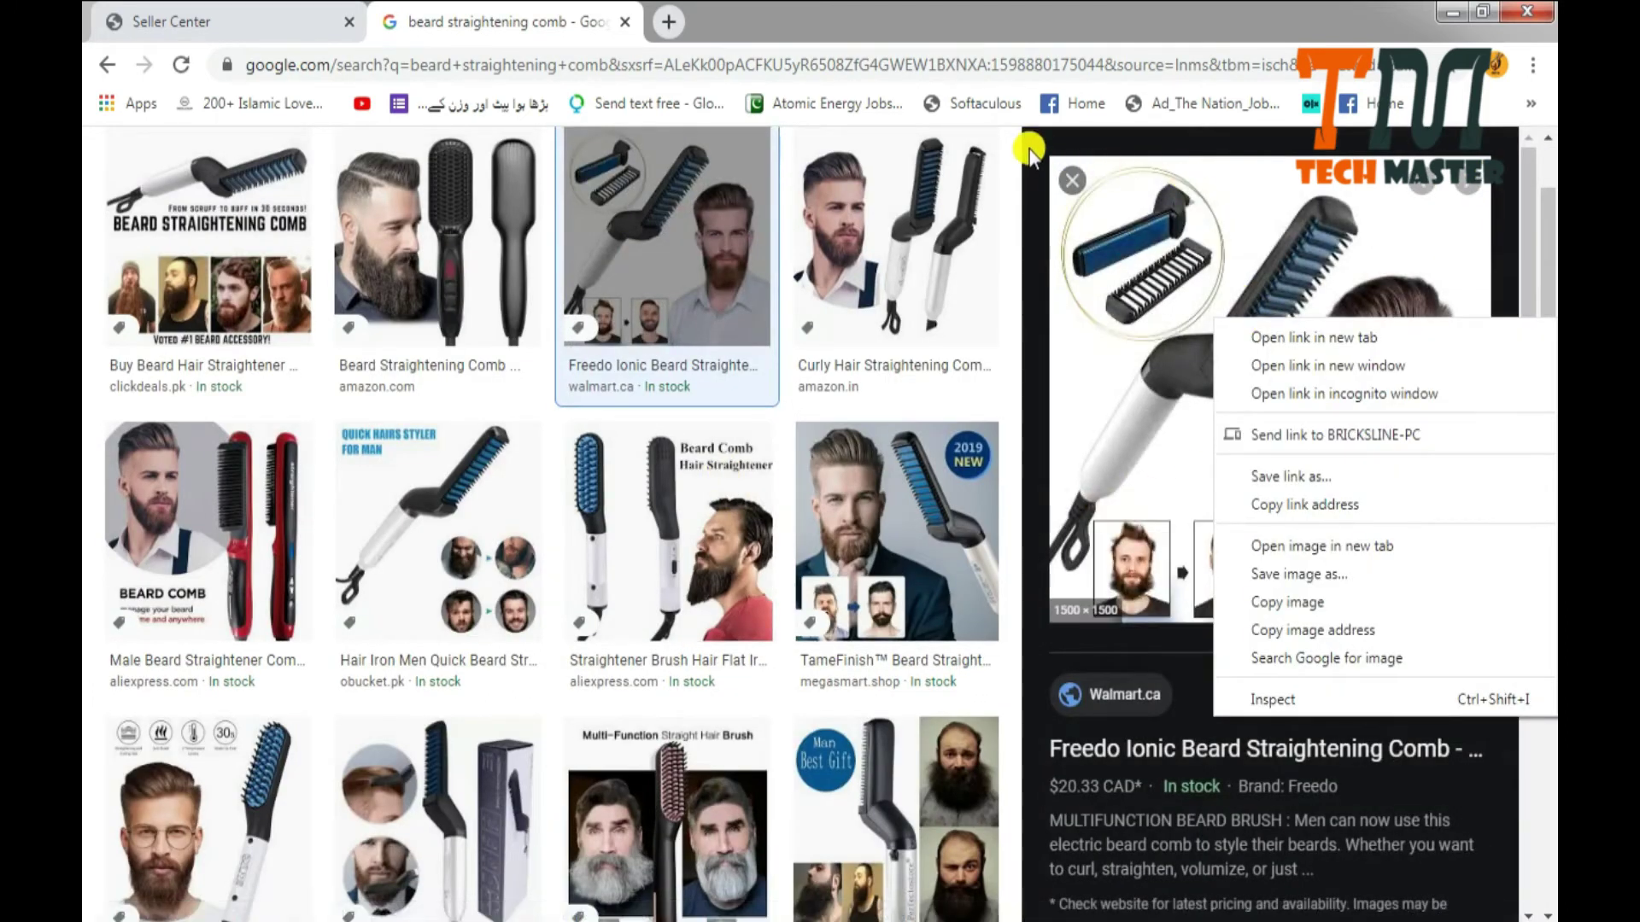
right_click(1154, 321)
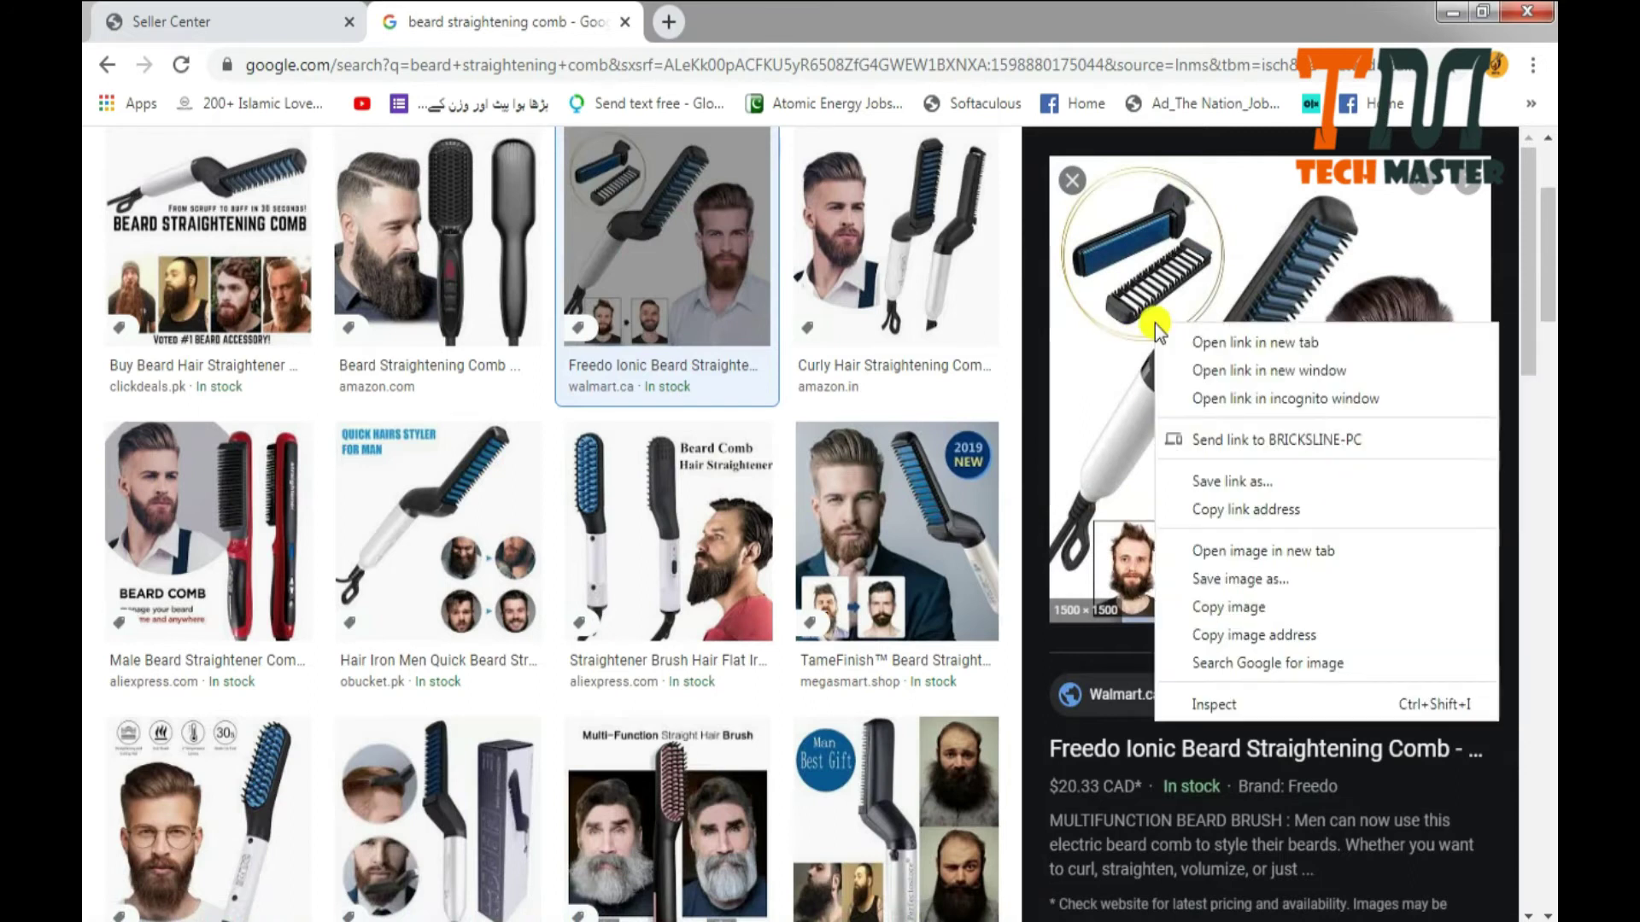
left_click(1279, 562)
left_click(766, 19)
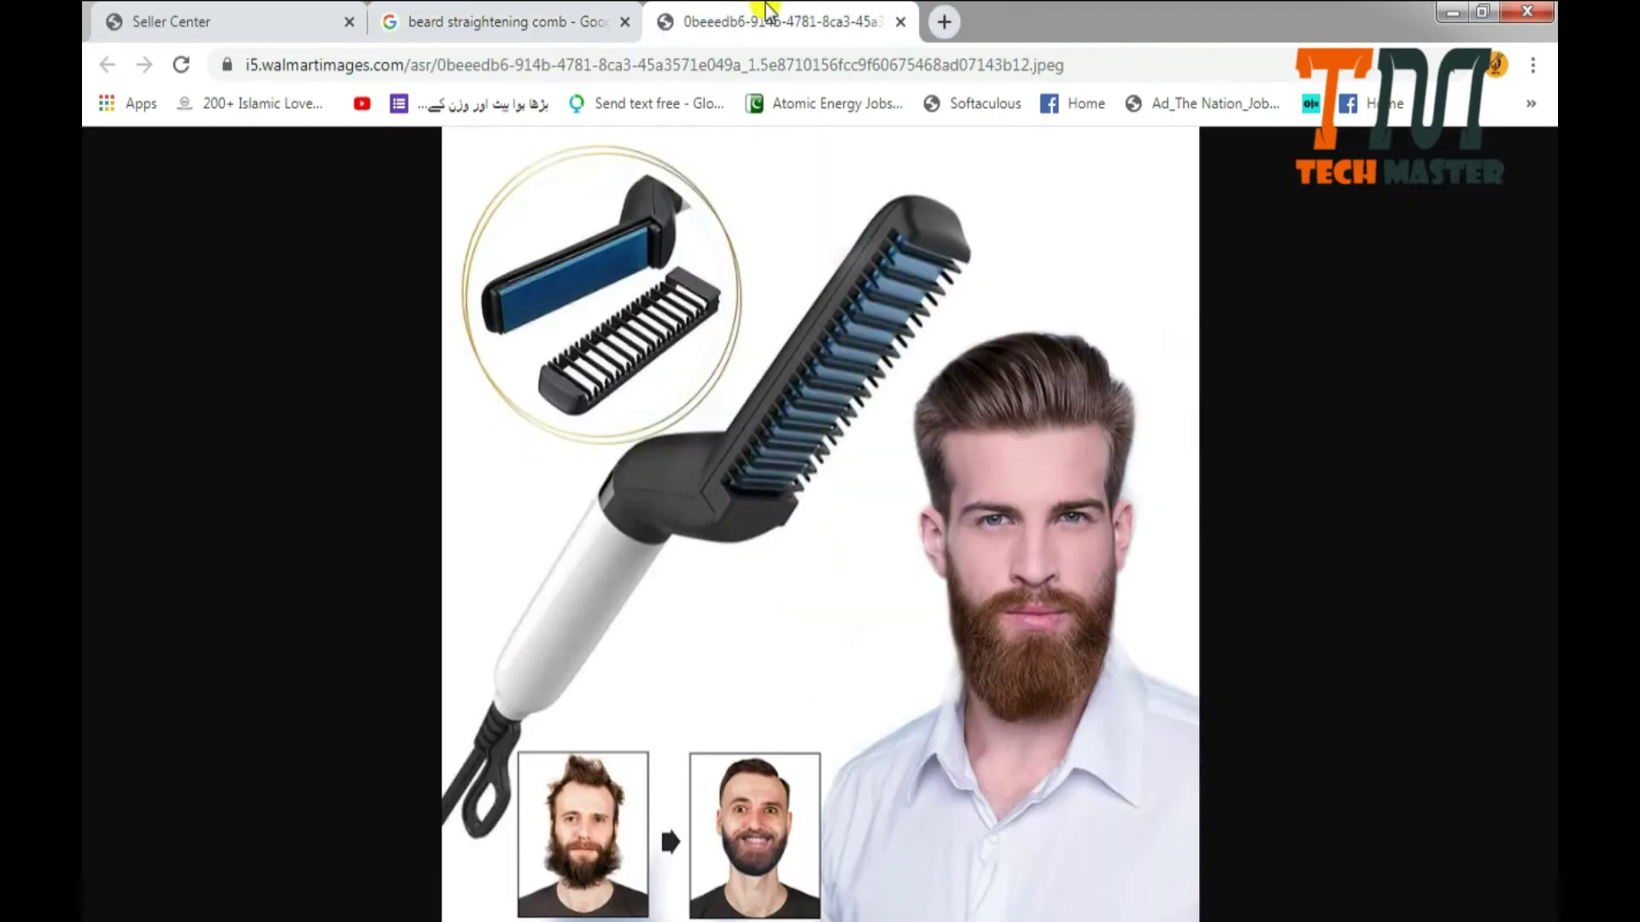
left_click(517, 9)
right_click(1264, 432)
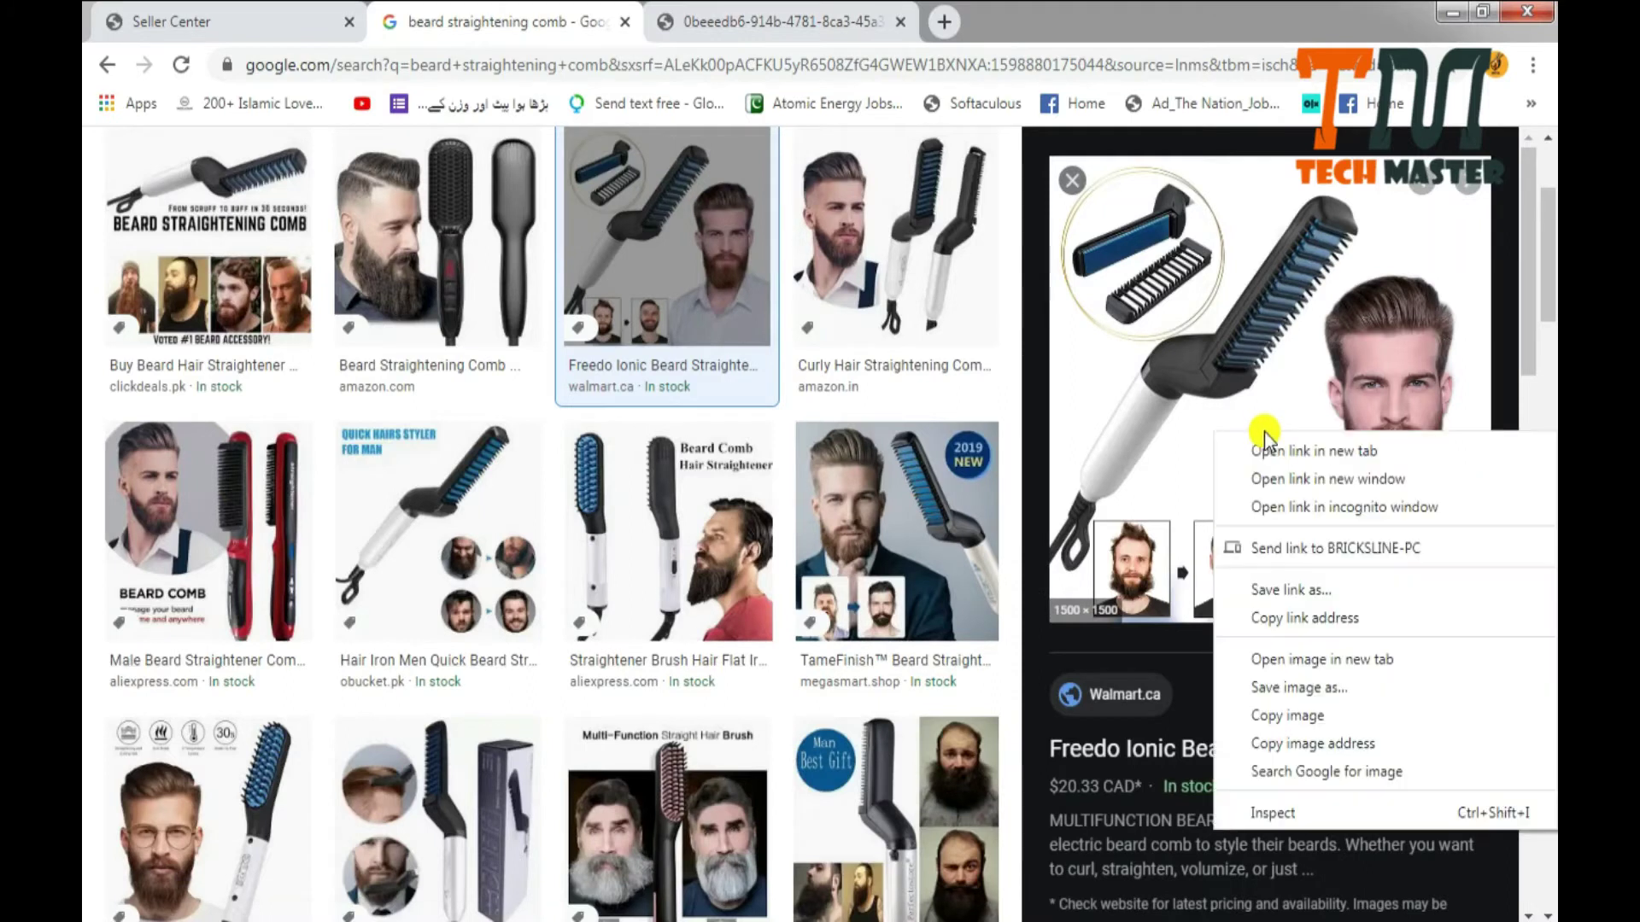
left_click(1339, 689)
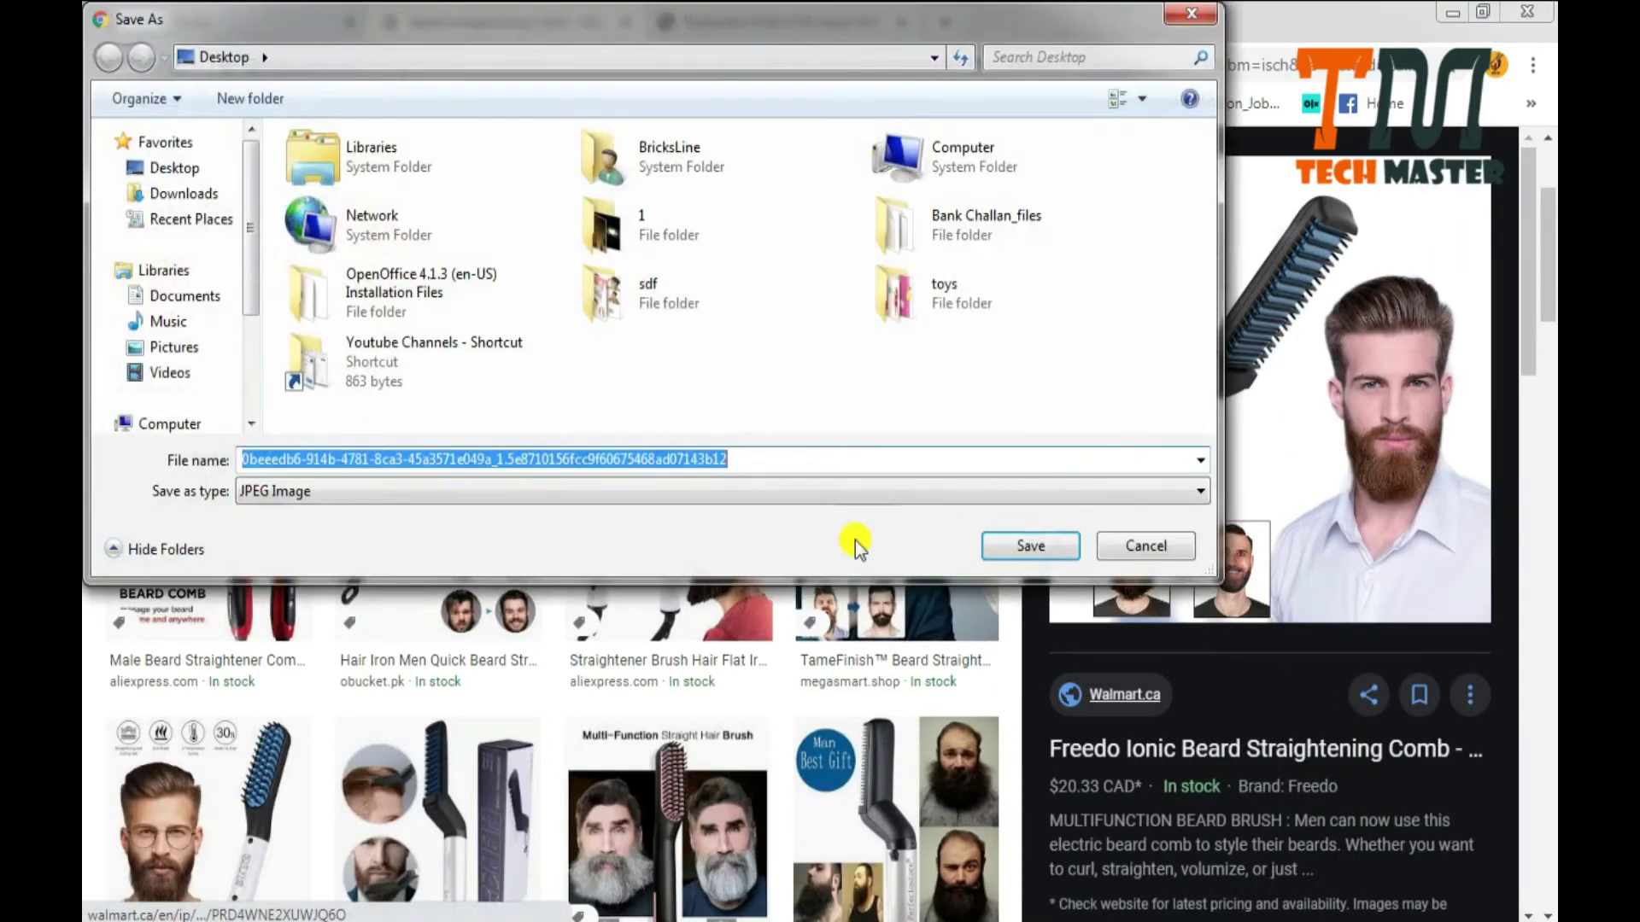
left_click(1127, 547)
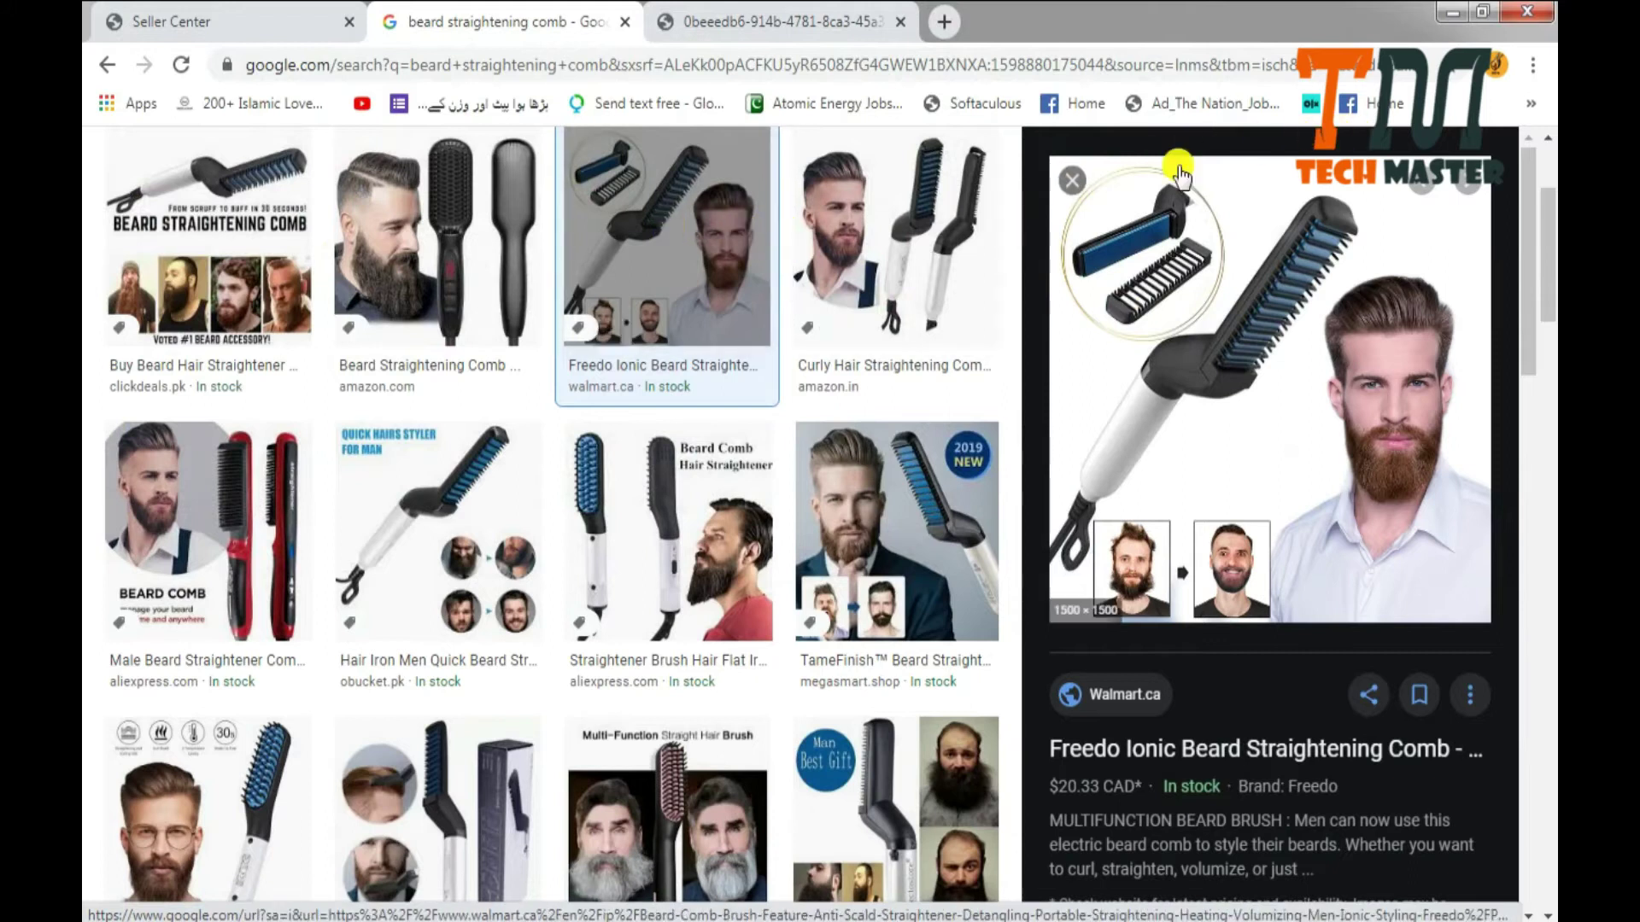
left_click(1070, 194)
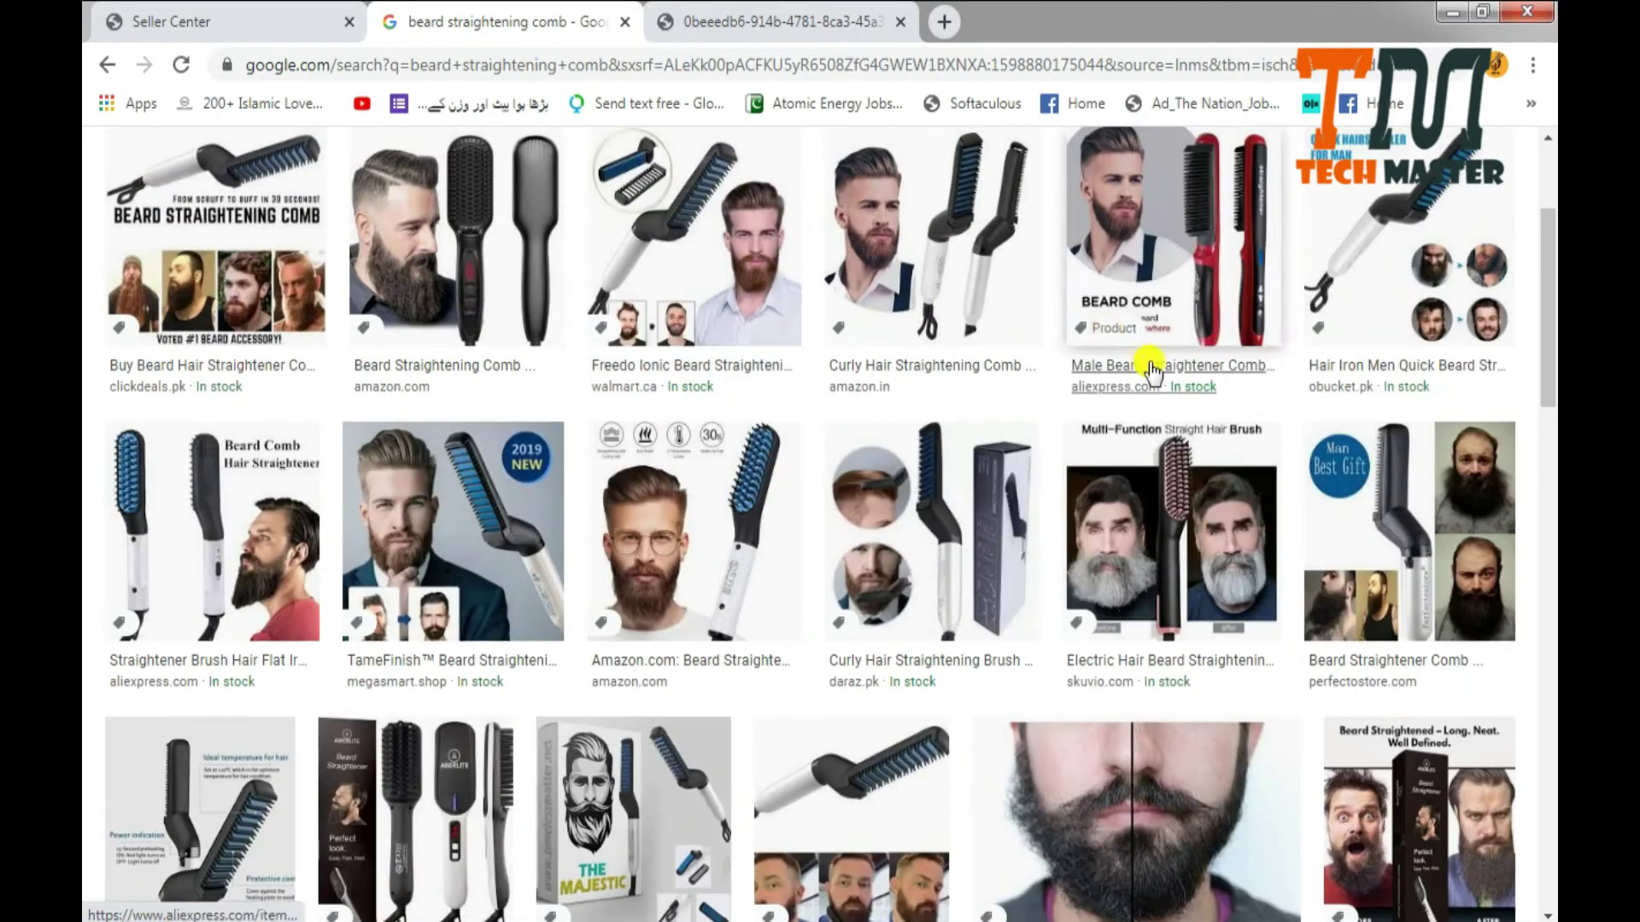
right_click(714, 233)
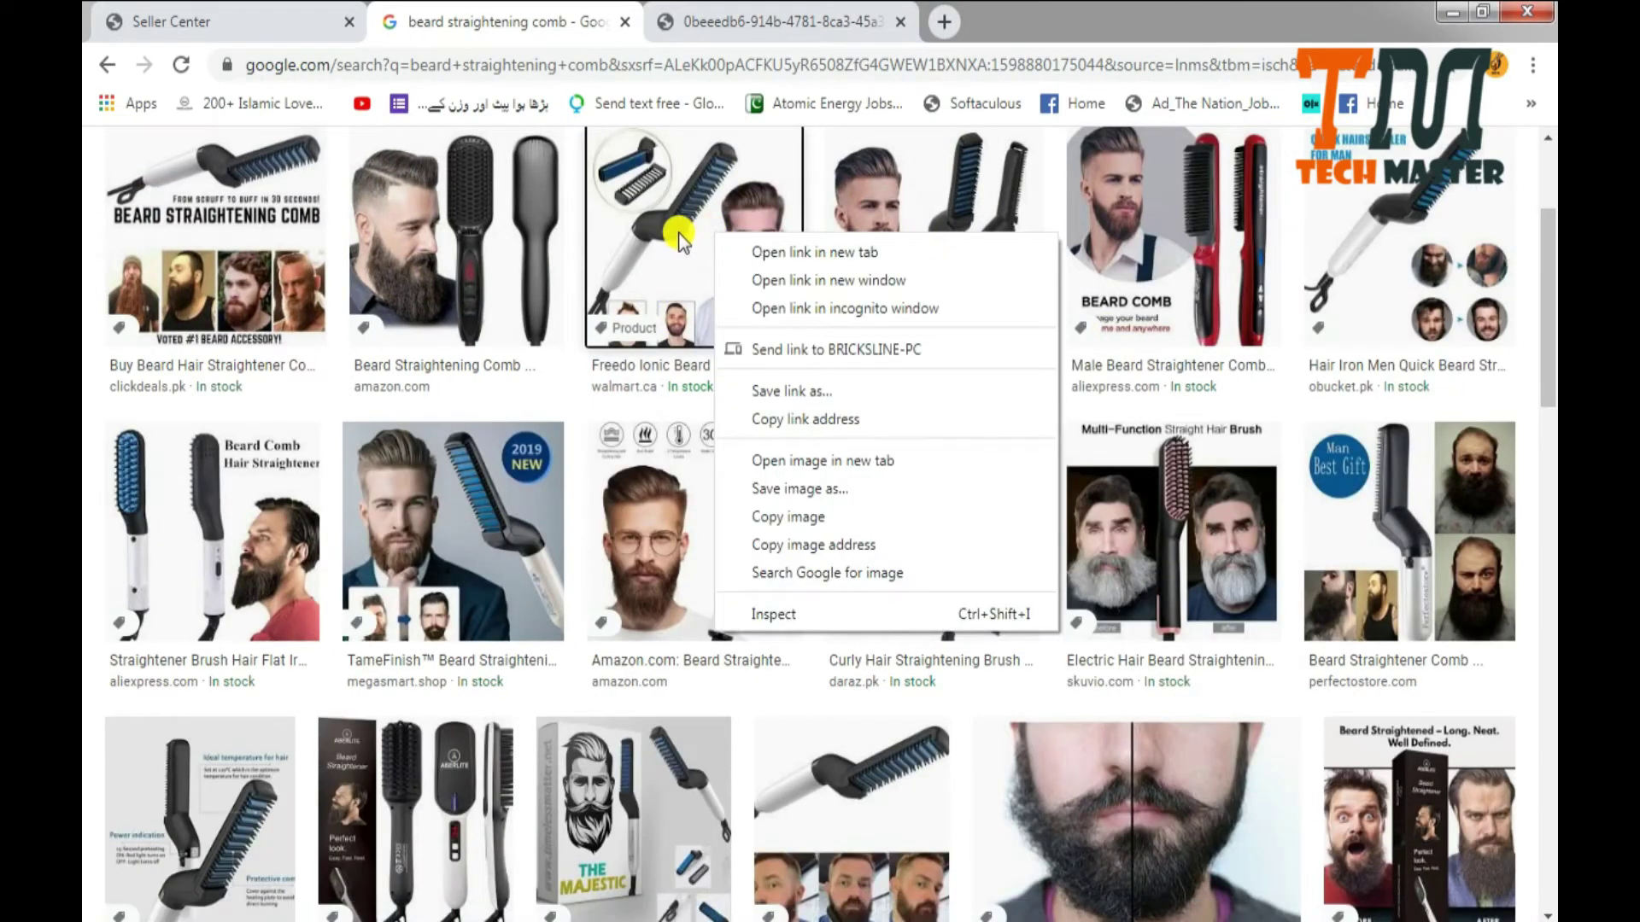
left_click(516, 10)
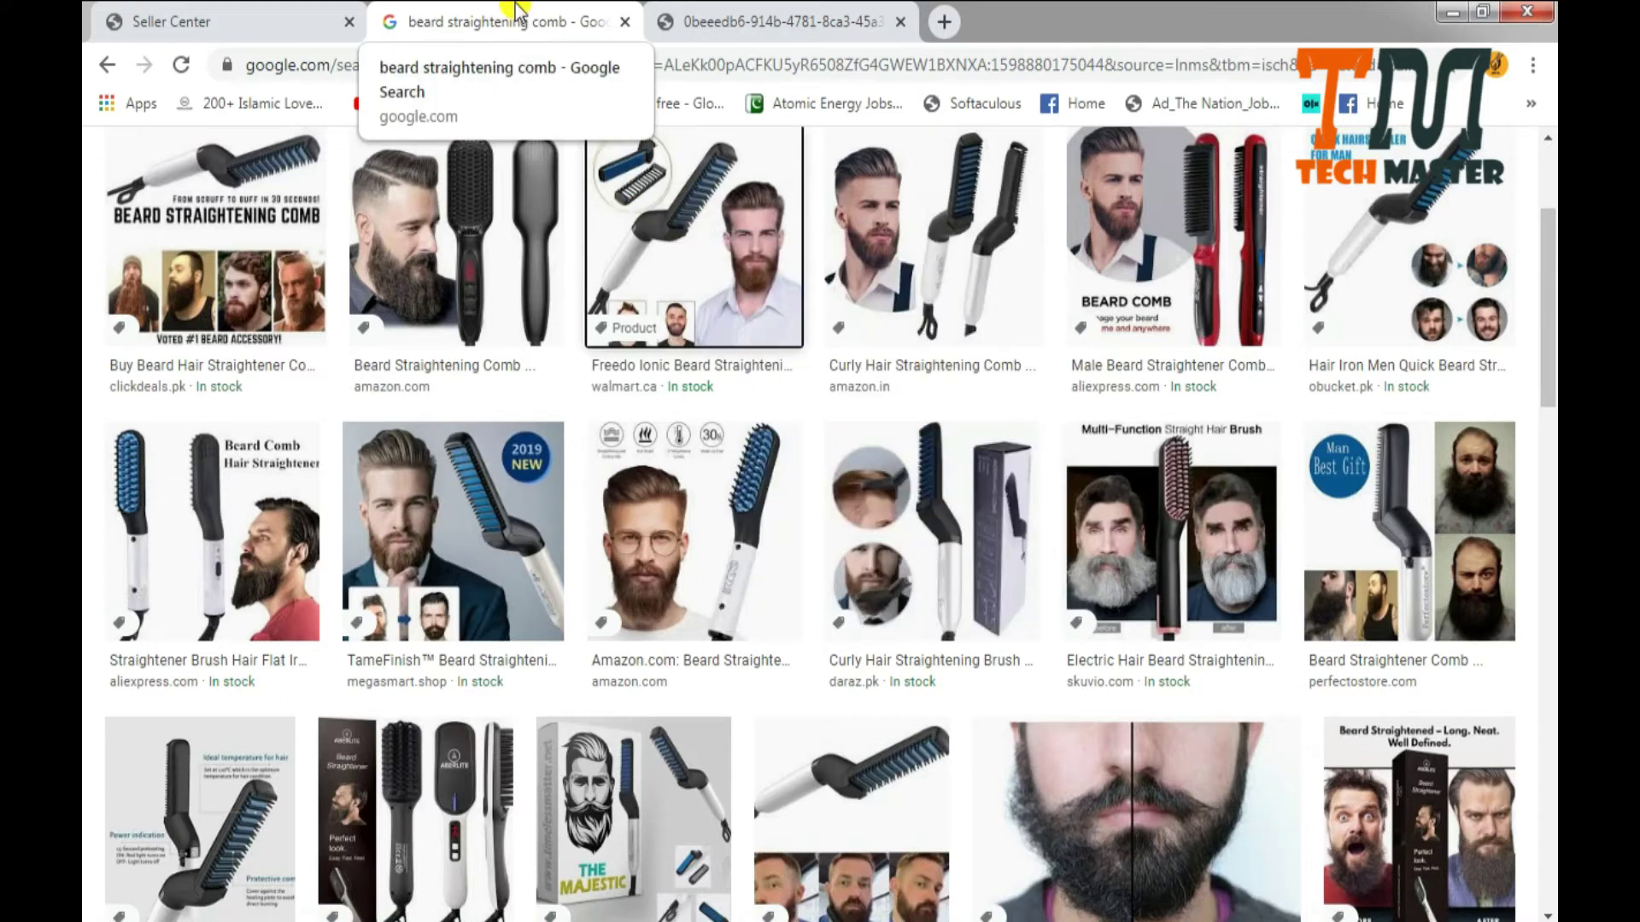
Save the full-size Walmart comb image as a JPEG into a new folder named abcdd on Local Disk (D:).
left_click(711, 24)
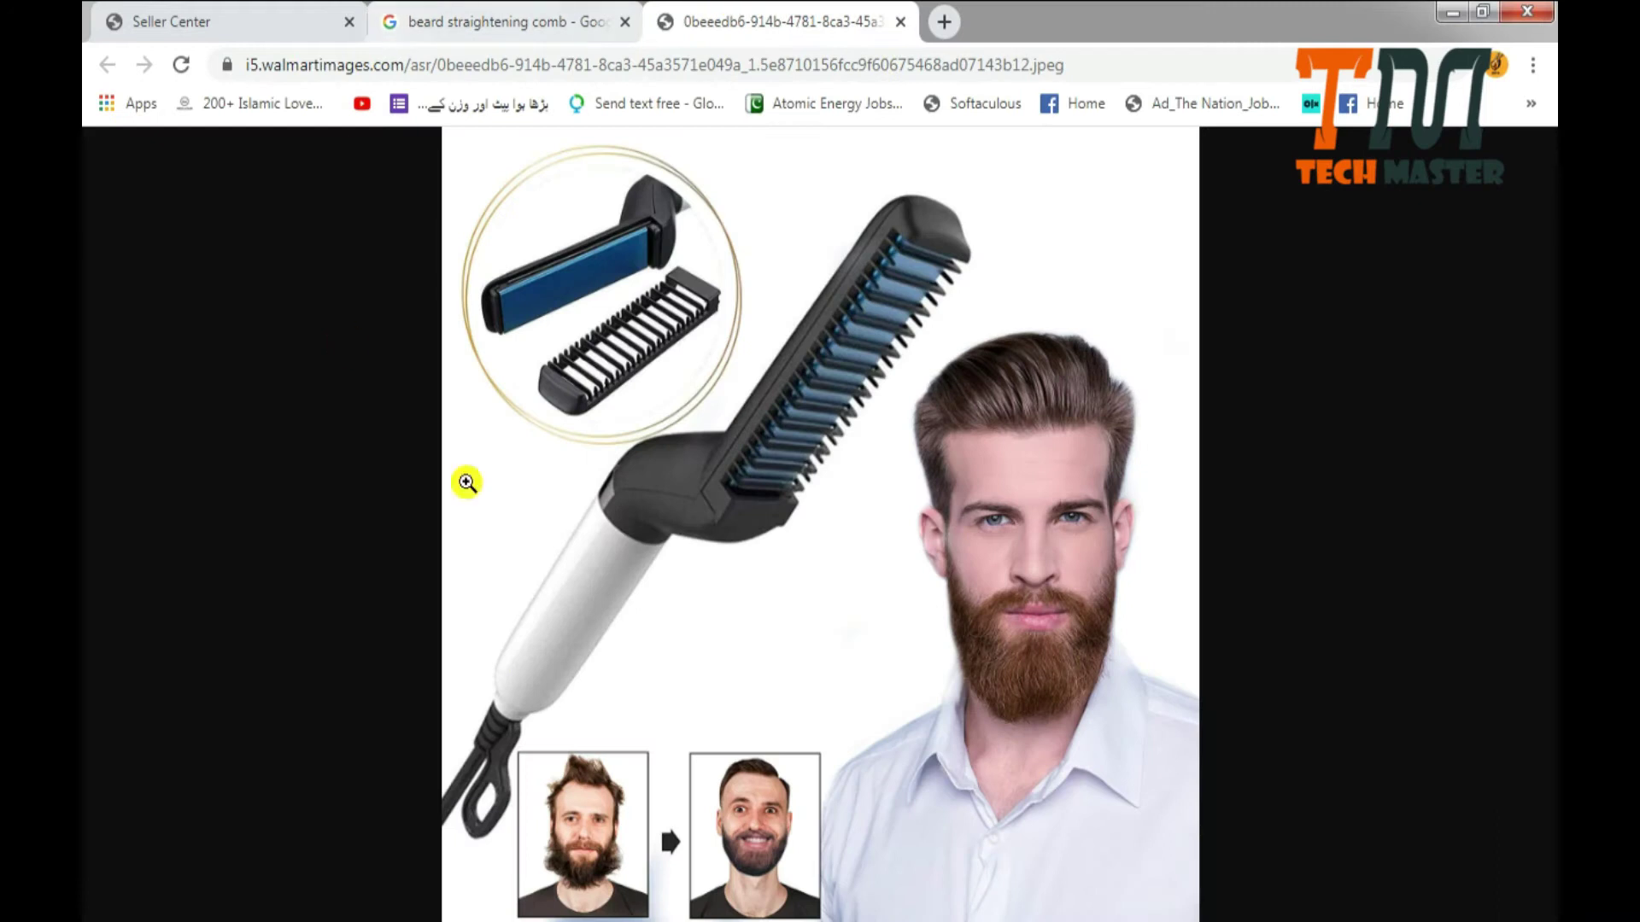
right_click(792, 457)
left_click(831, 506)
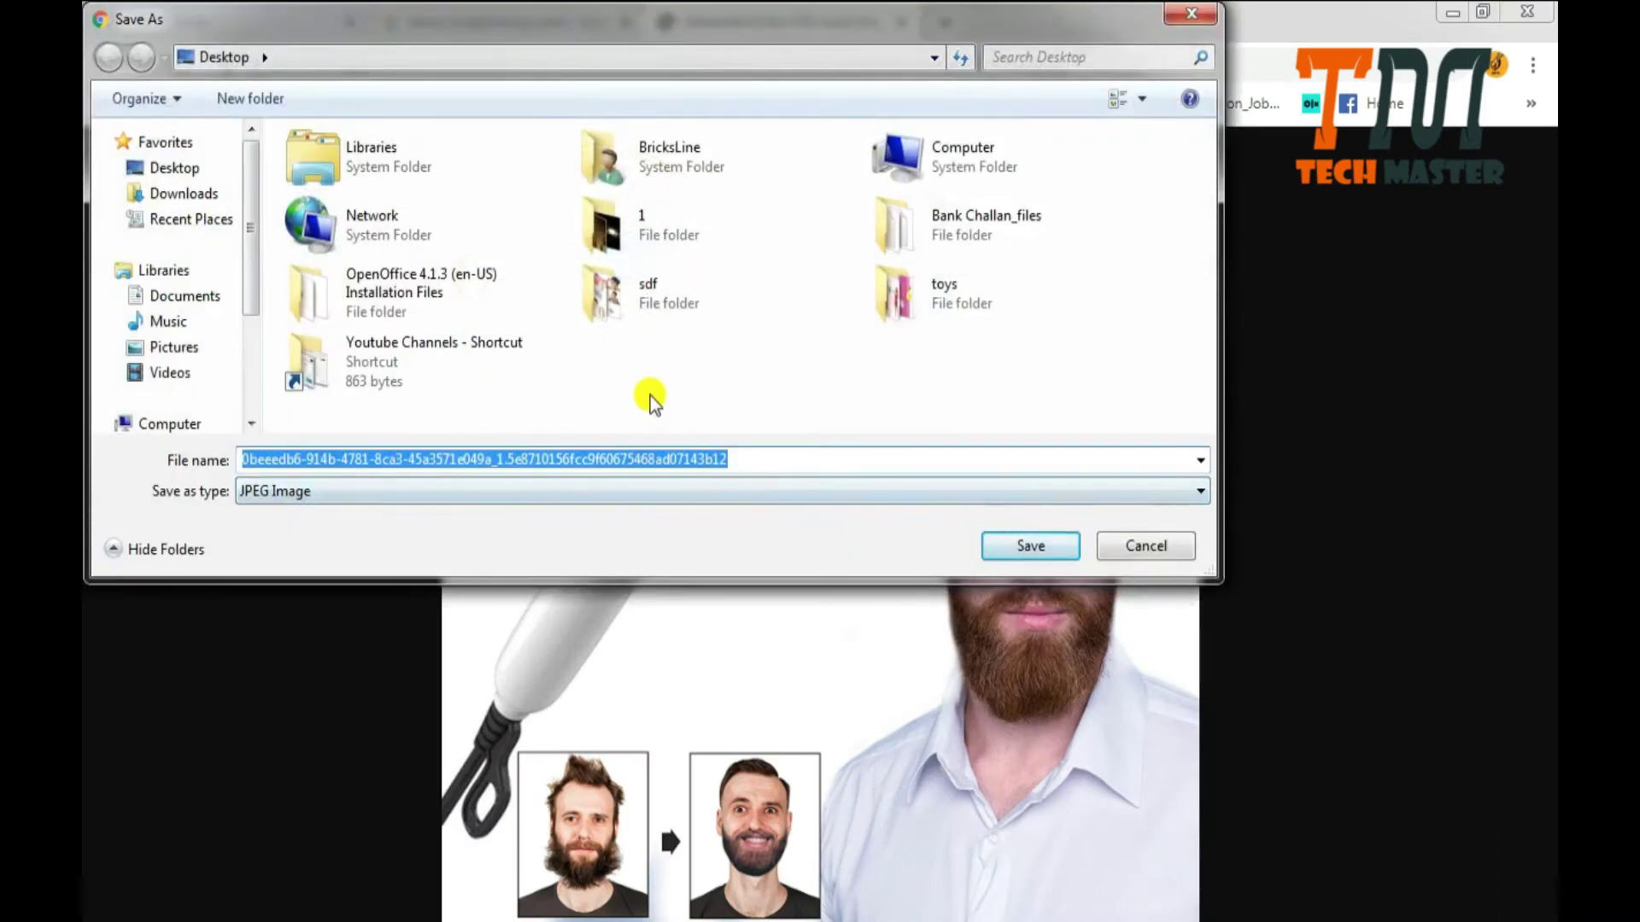
double_click(937, 158)
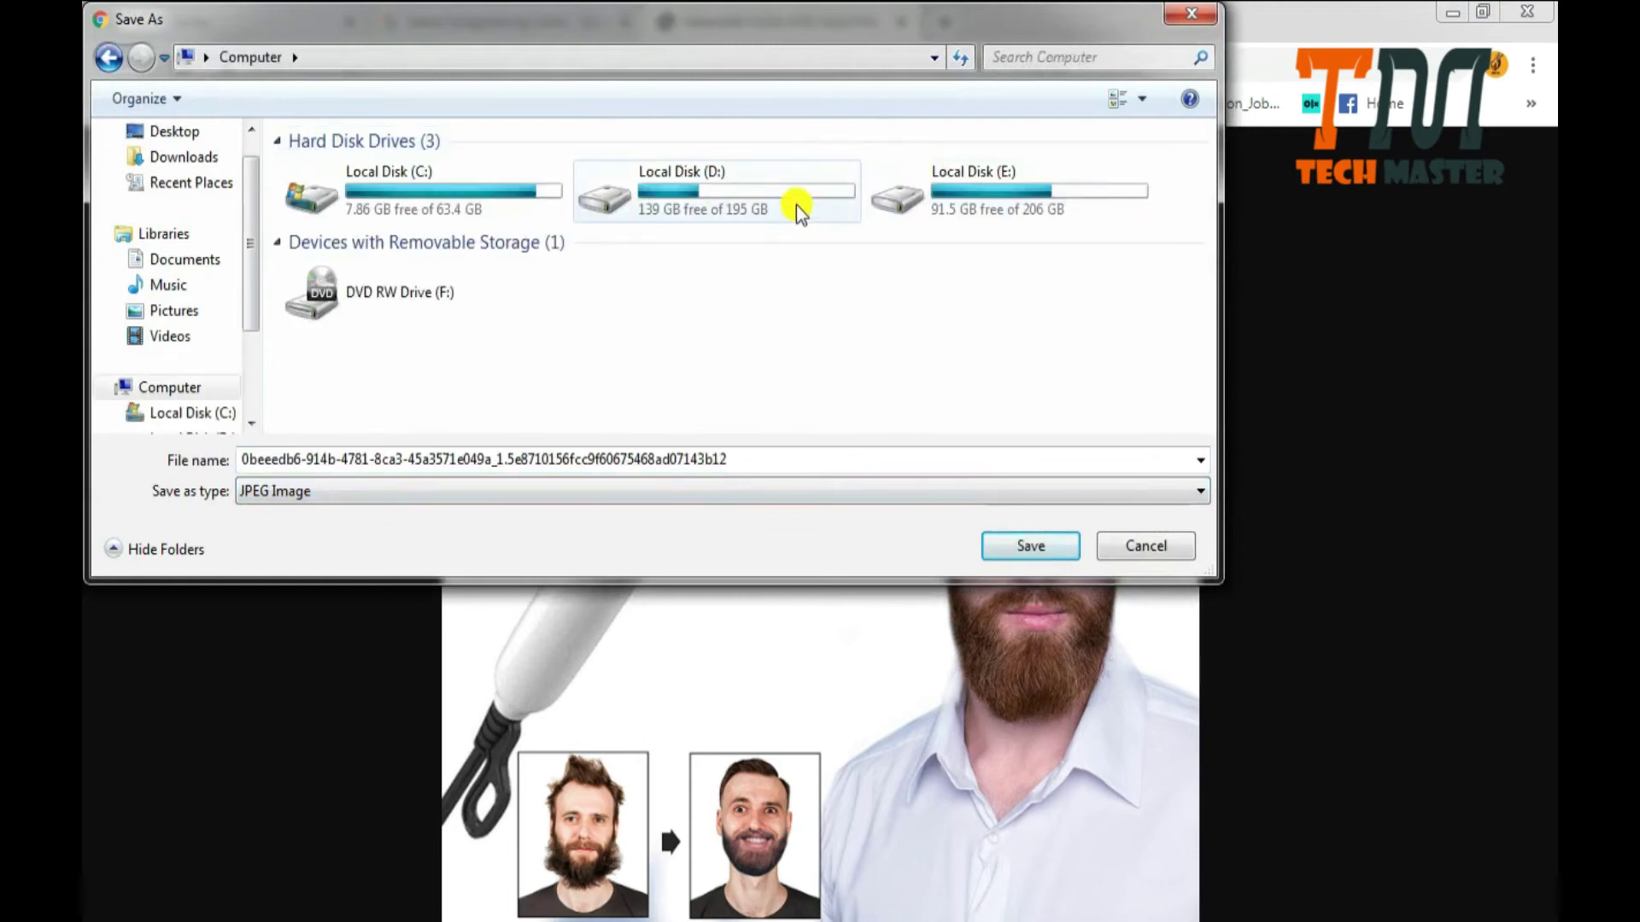
double_click(799, 209)
right_click(1114, 305)
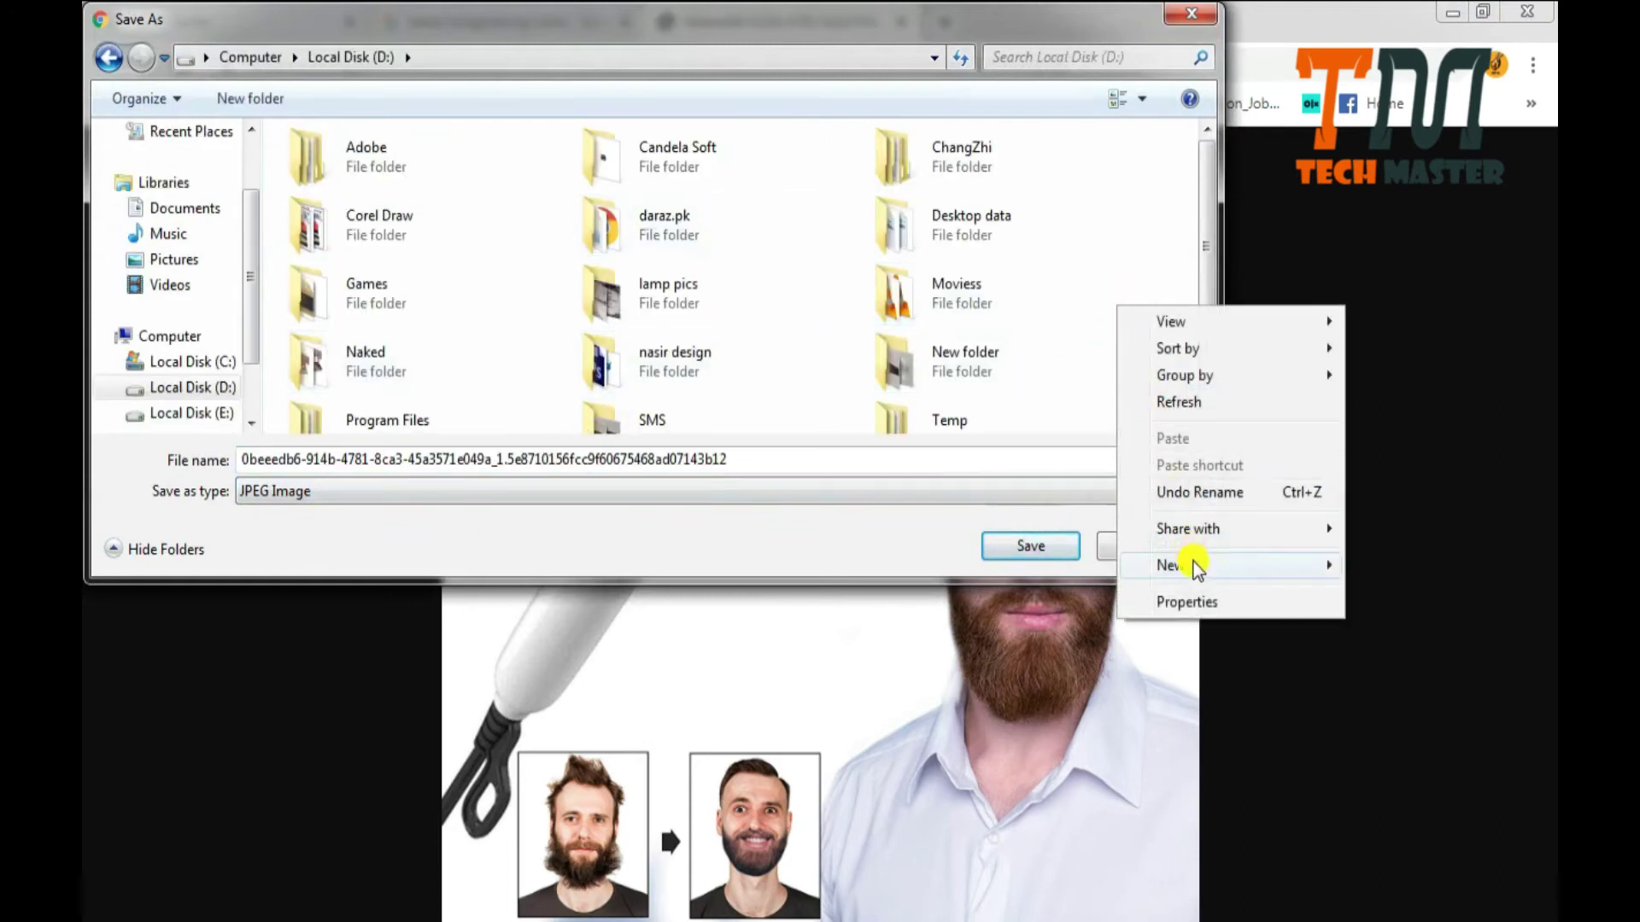
mouse_move(1196, 566)
left_click(846, 66)
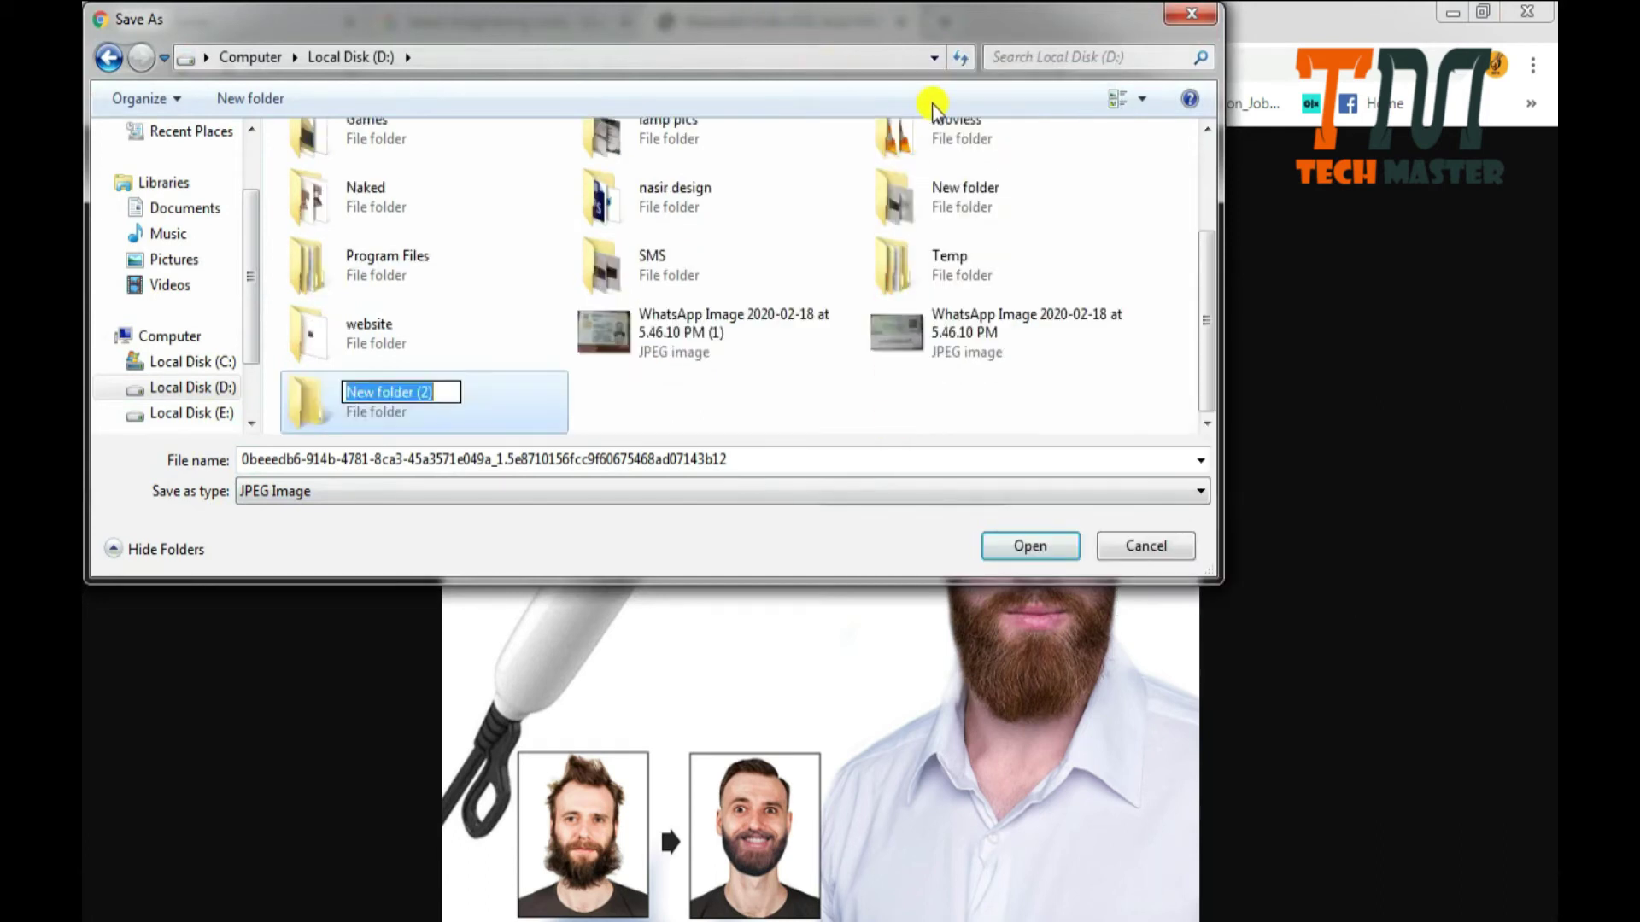
type("abcdd")
key("Return")
key("Return")
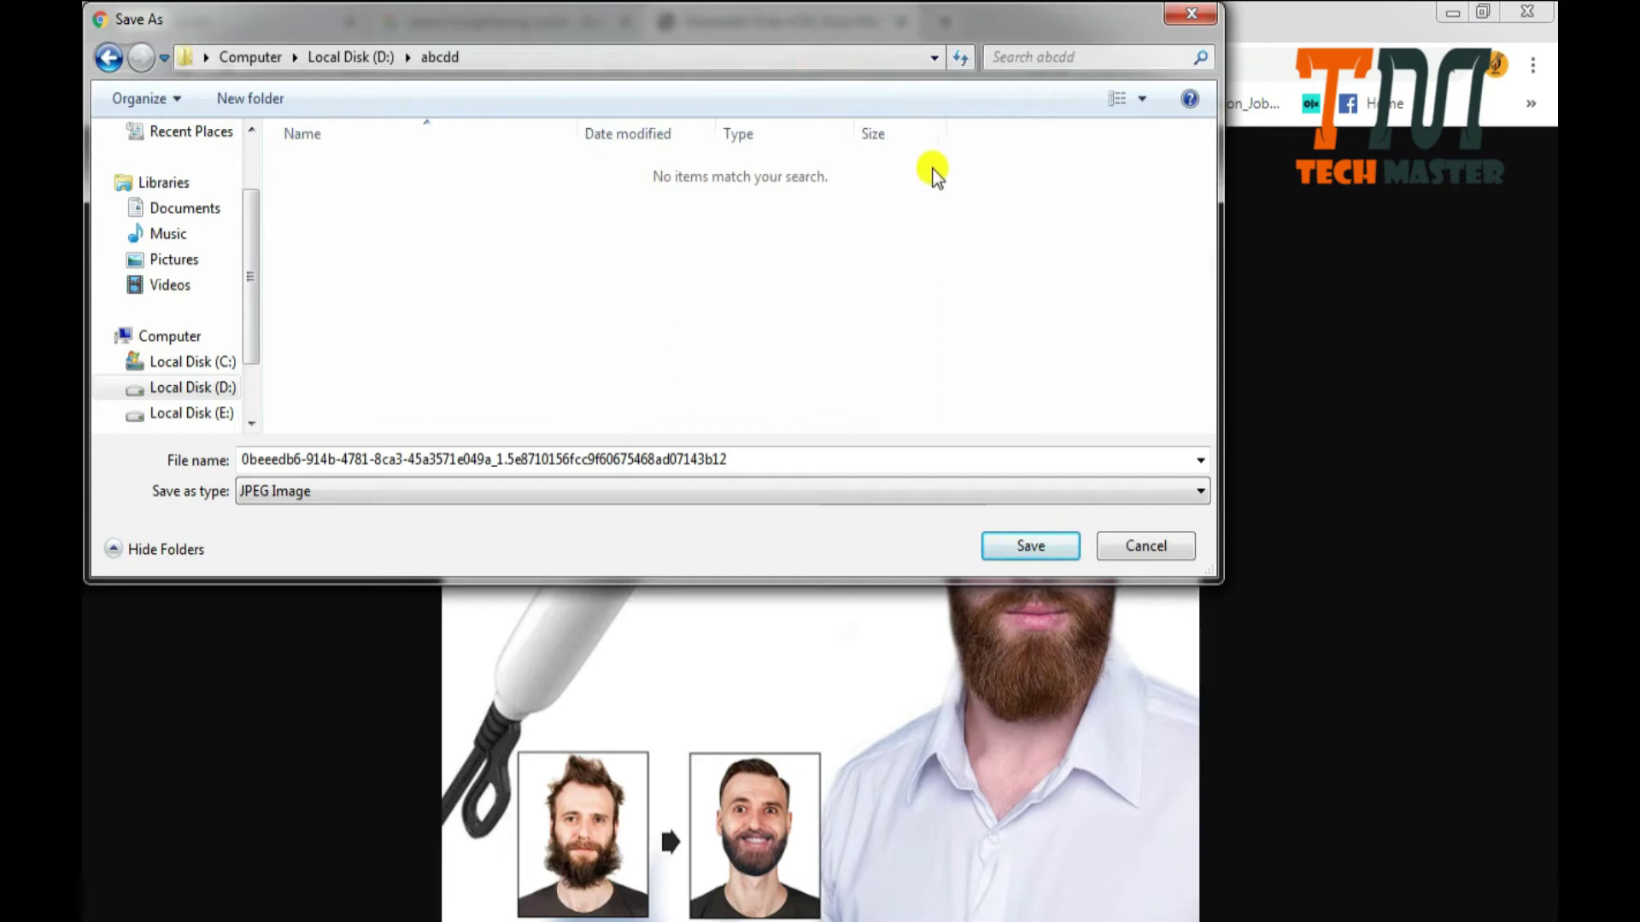
left_click(1046, 551)
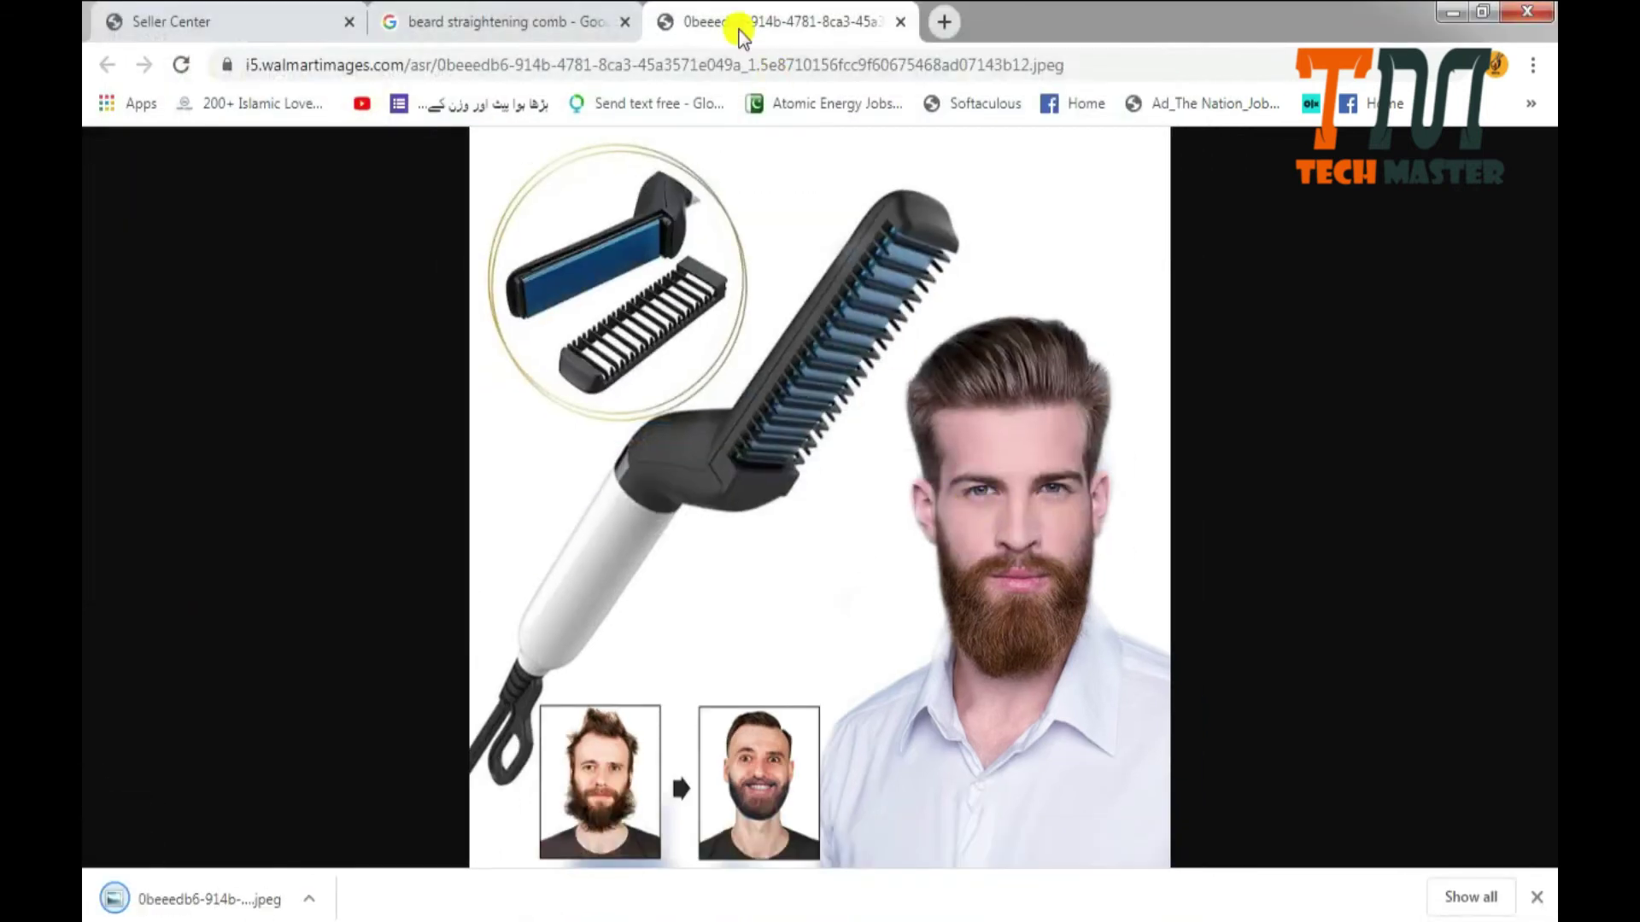
Open the full-size ClickDeals.pk beard straightening comb image from the Google image results in its own browser tab.
left_click(559, 12)
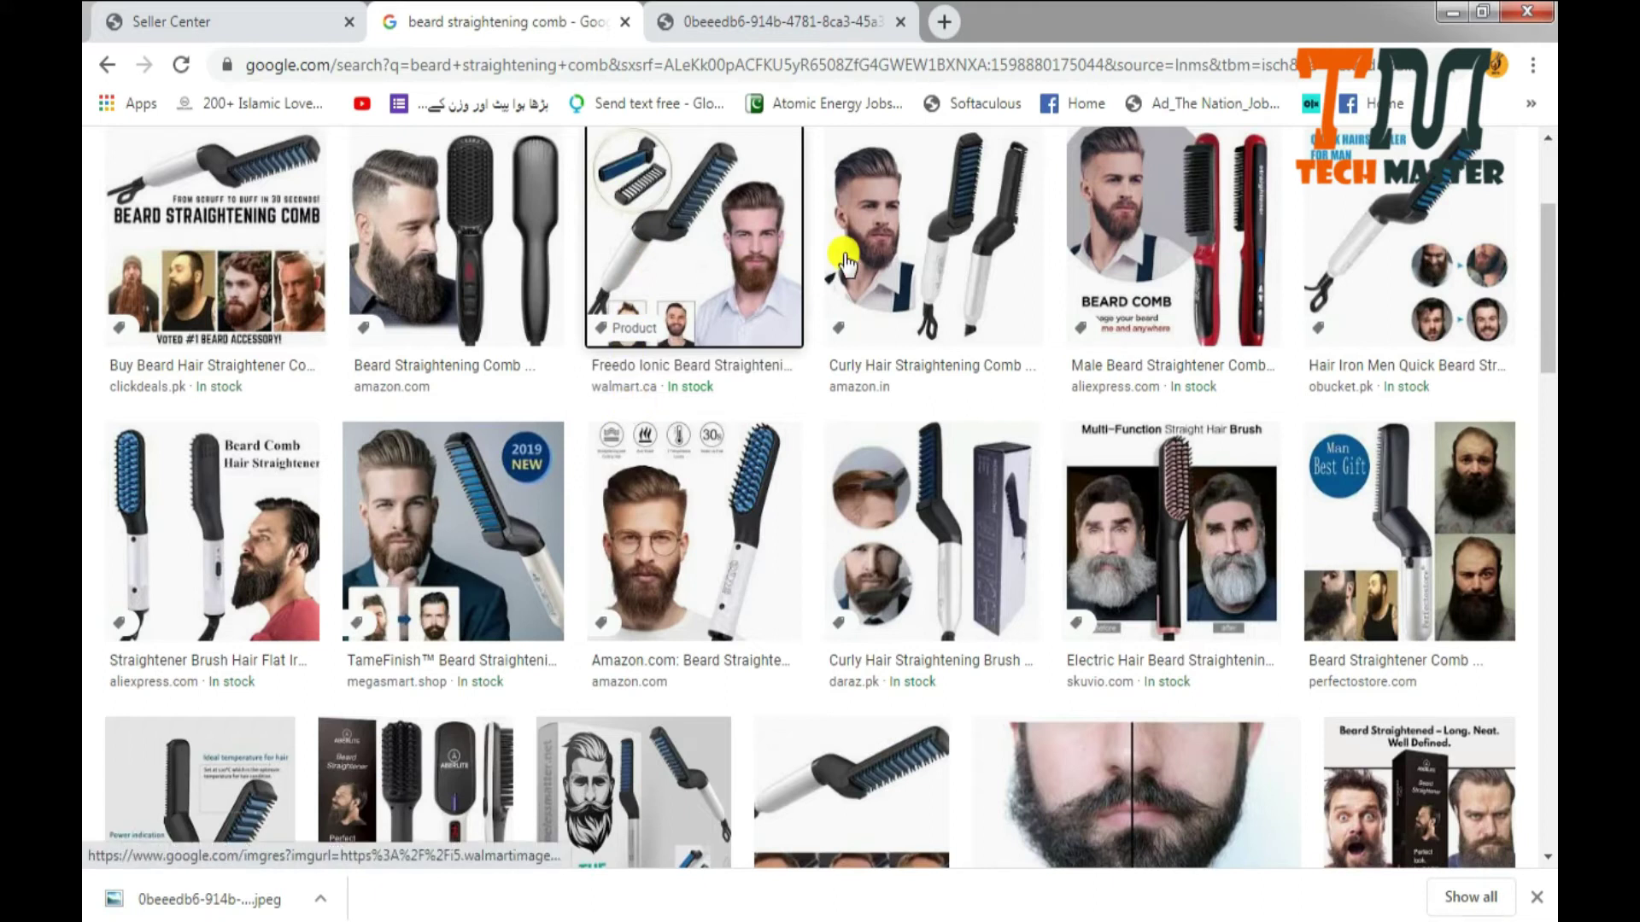
scroll(990, 278, "up", 3)
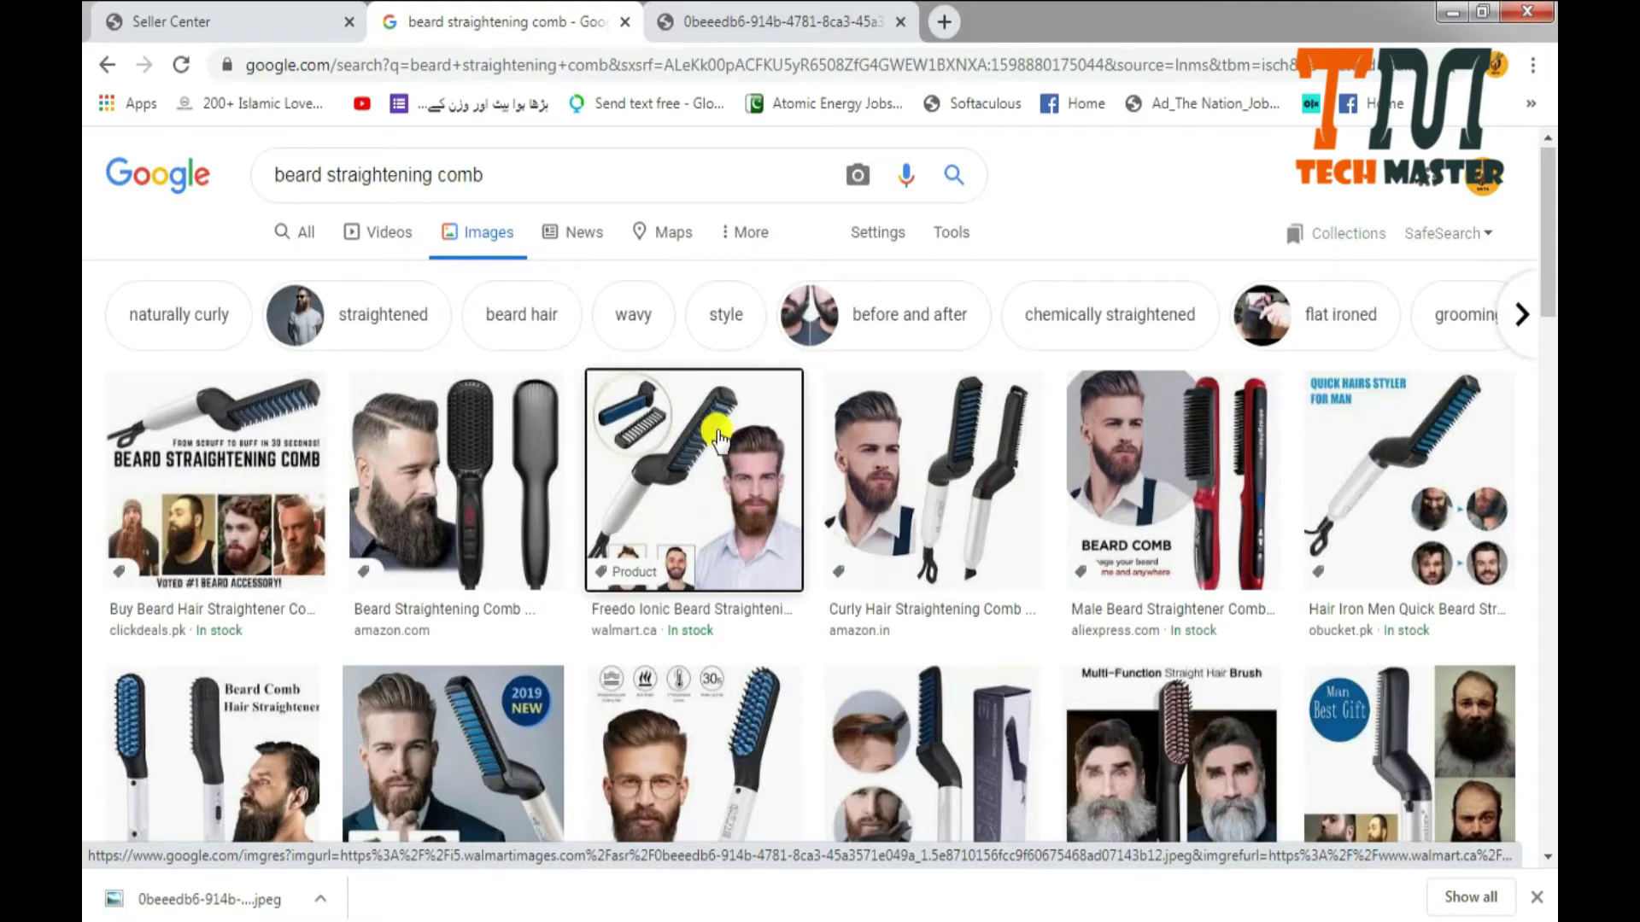
left_click(219, 440)
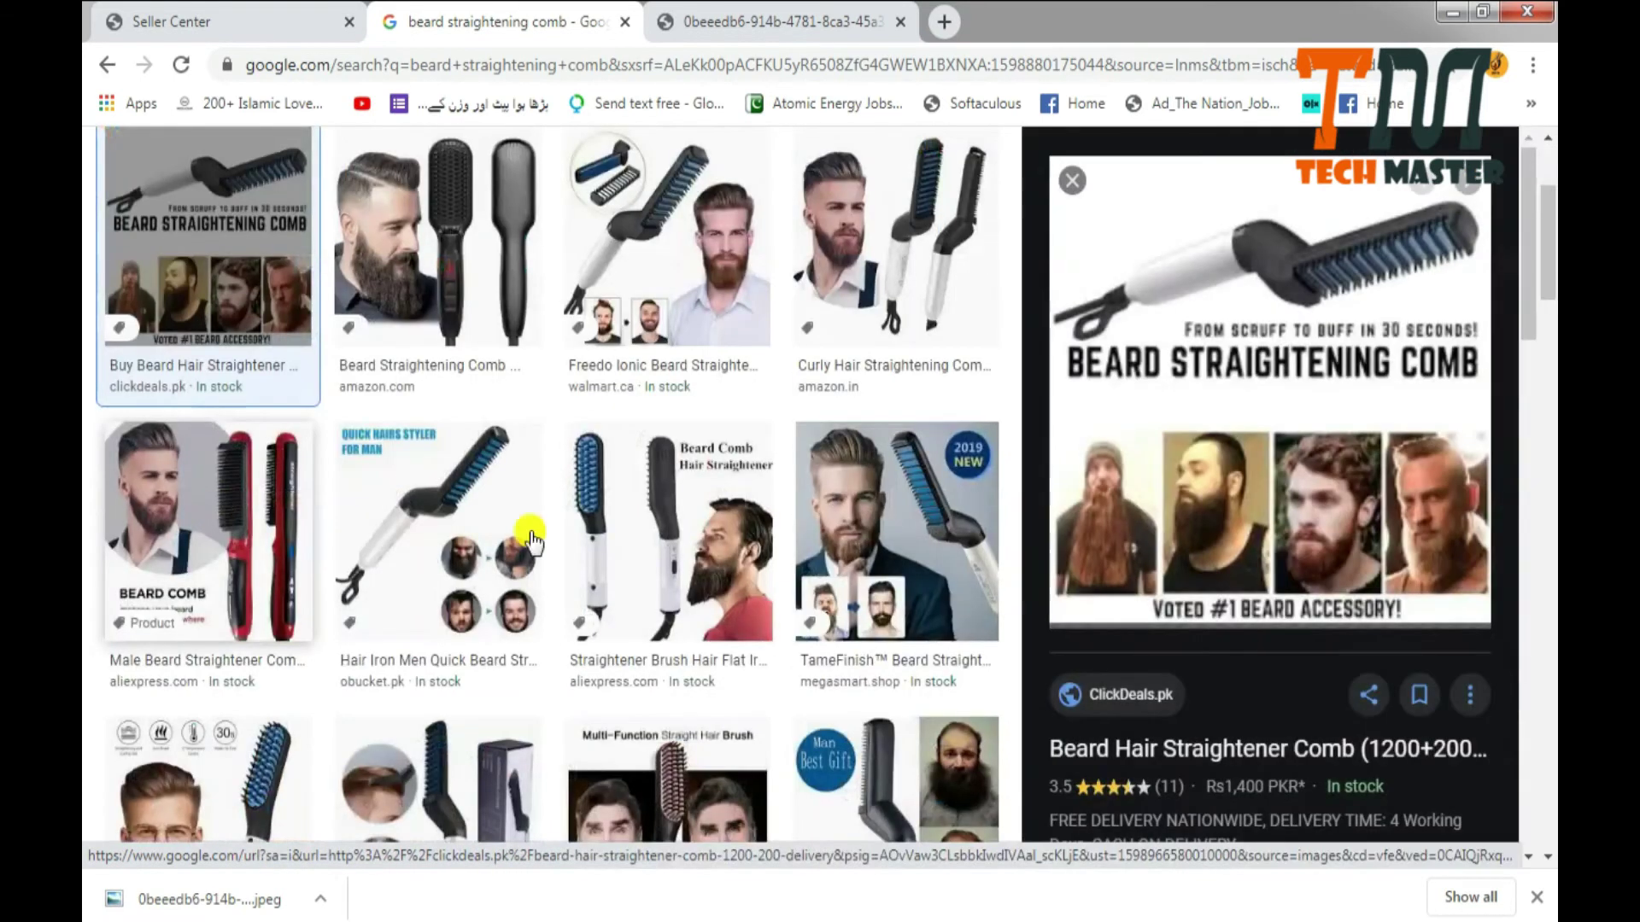
right_click(1313, 488)
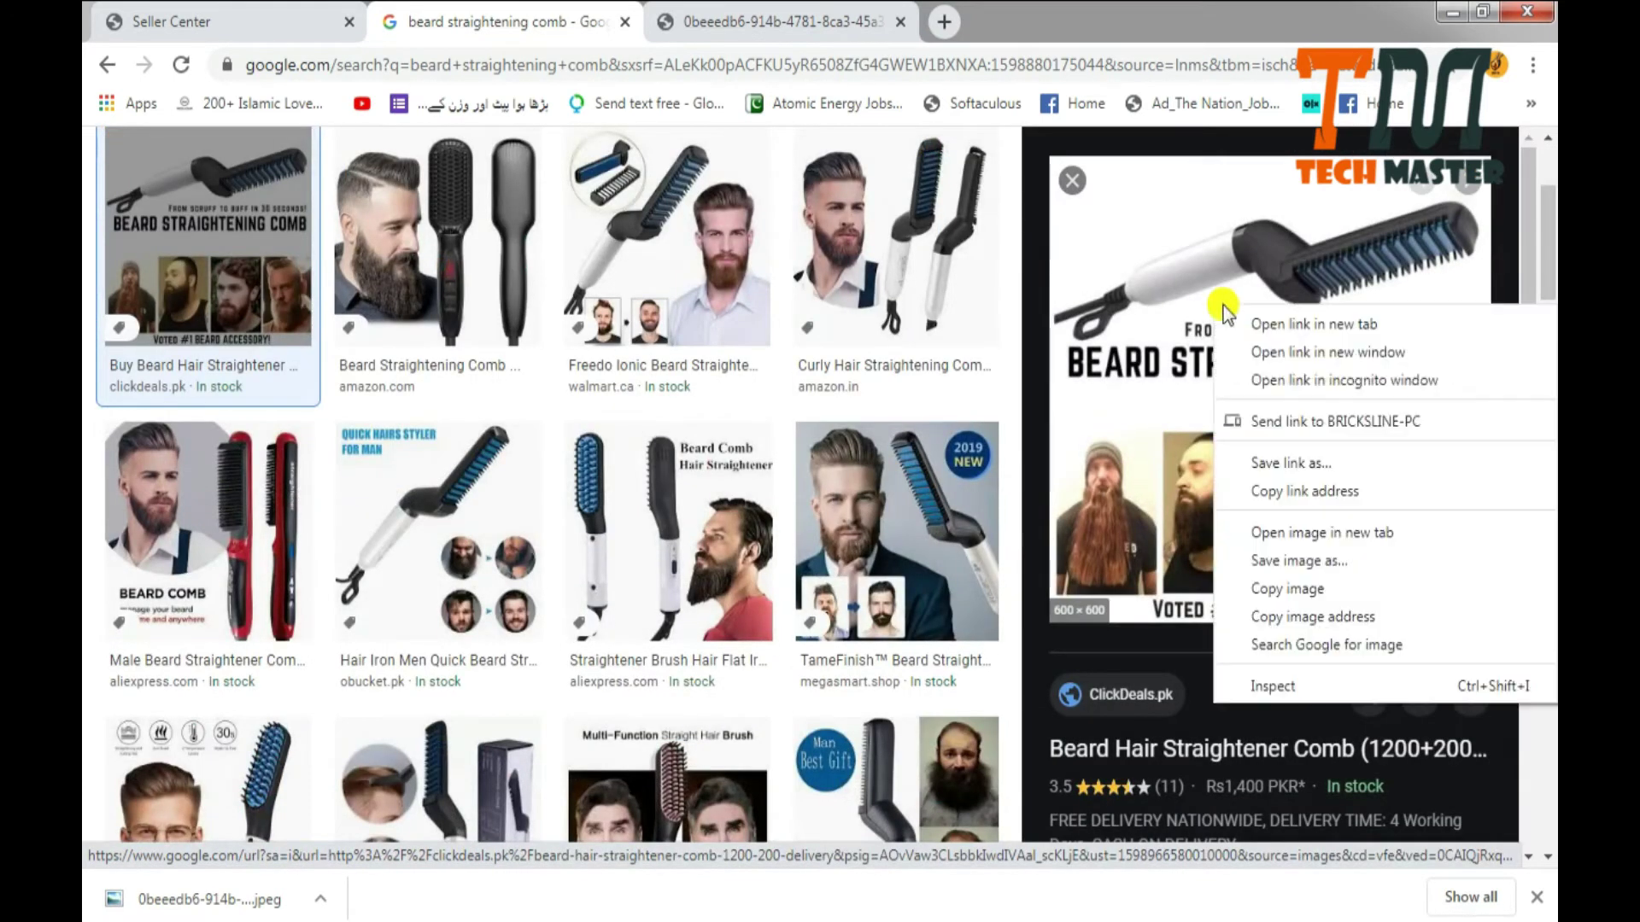
left_click(1264, 323)
left_click(1001, 26)
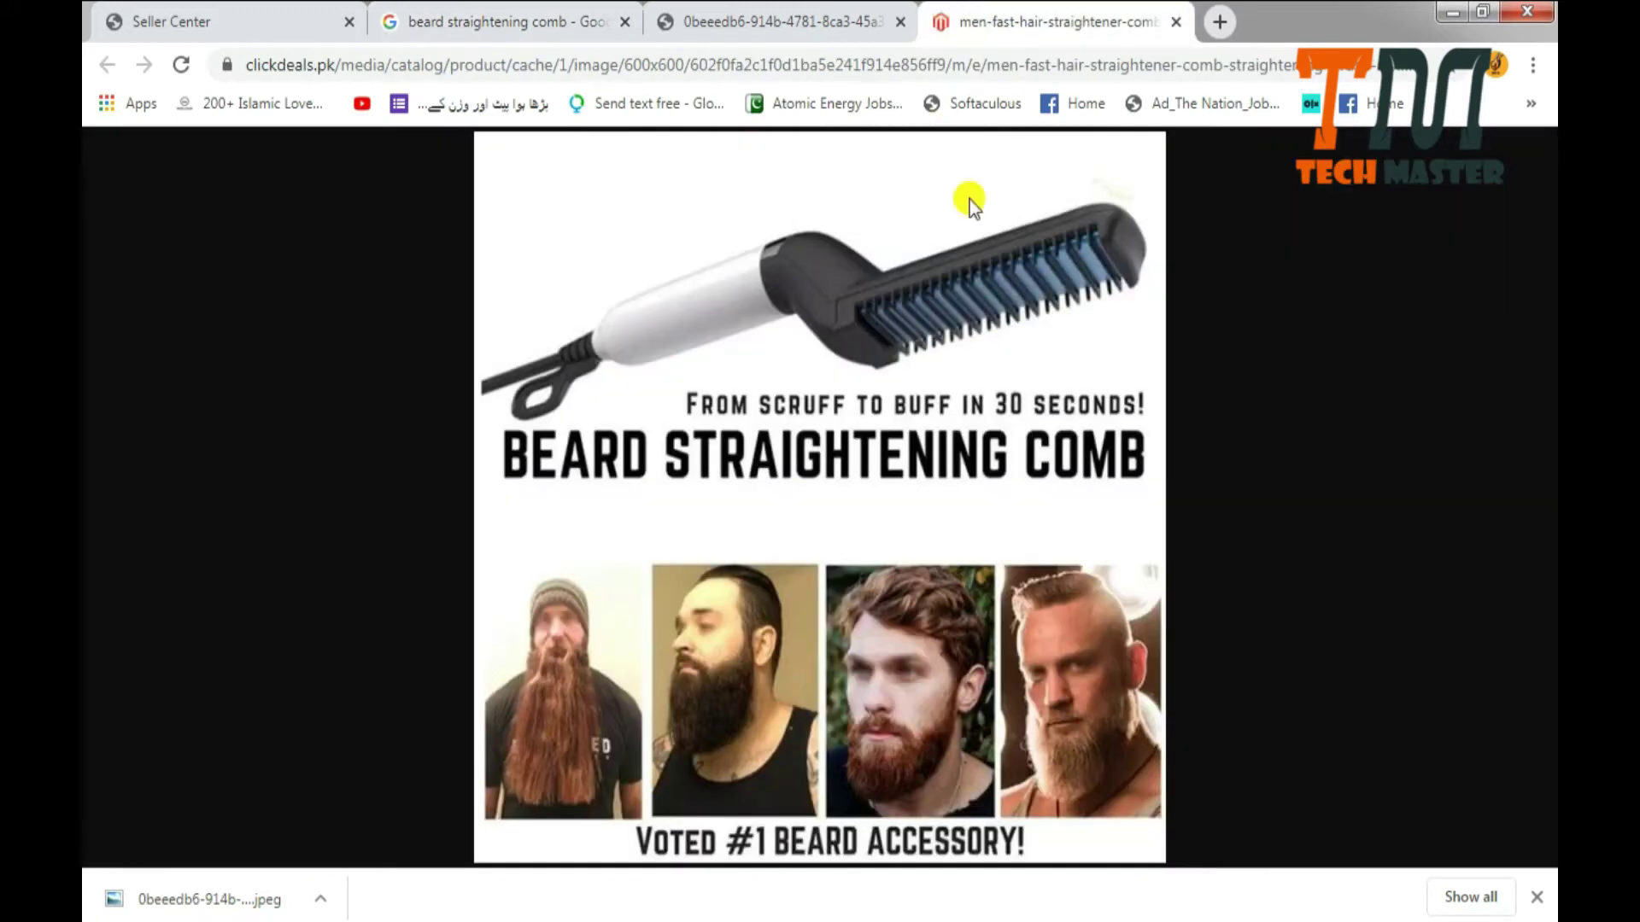
Save the ClickDeals.pk comb image as a JPEG into the abcdd folder on Local Disk (D:).
right_click(864, 461)
left_click(925, 526)
right_click(908, 458)
left_click(947, 505)
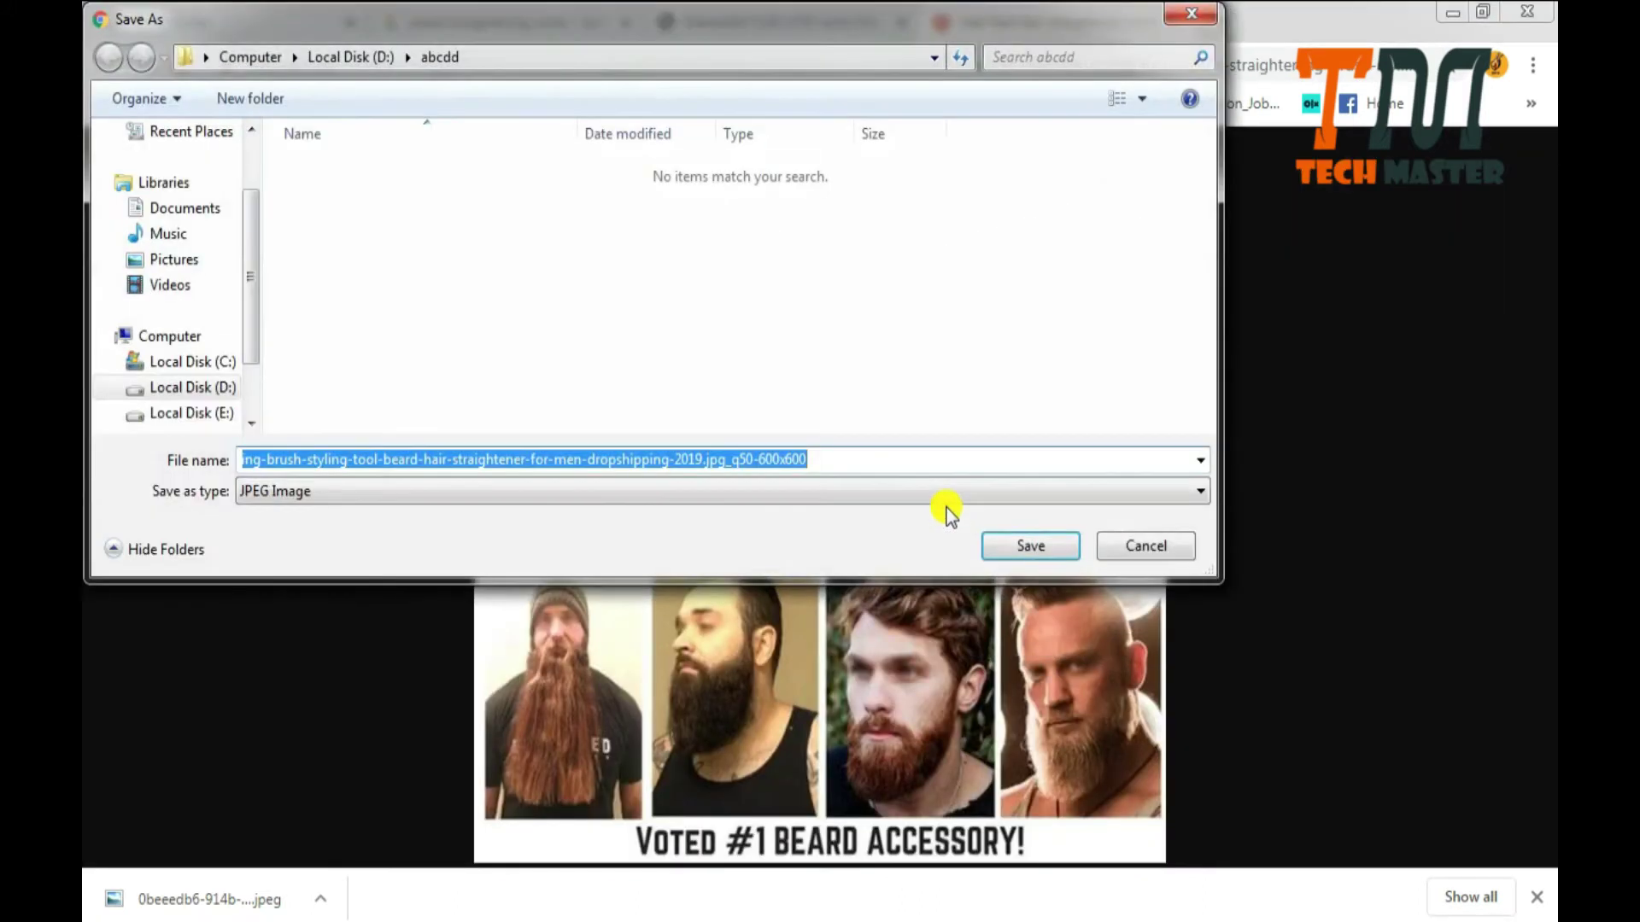
key("Return")
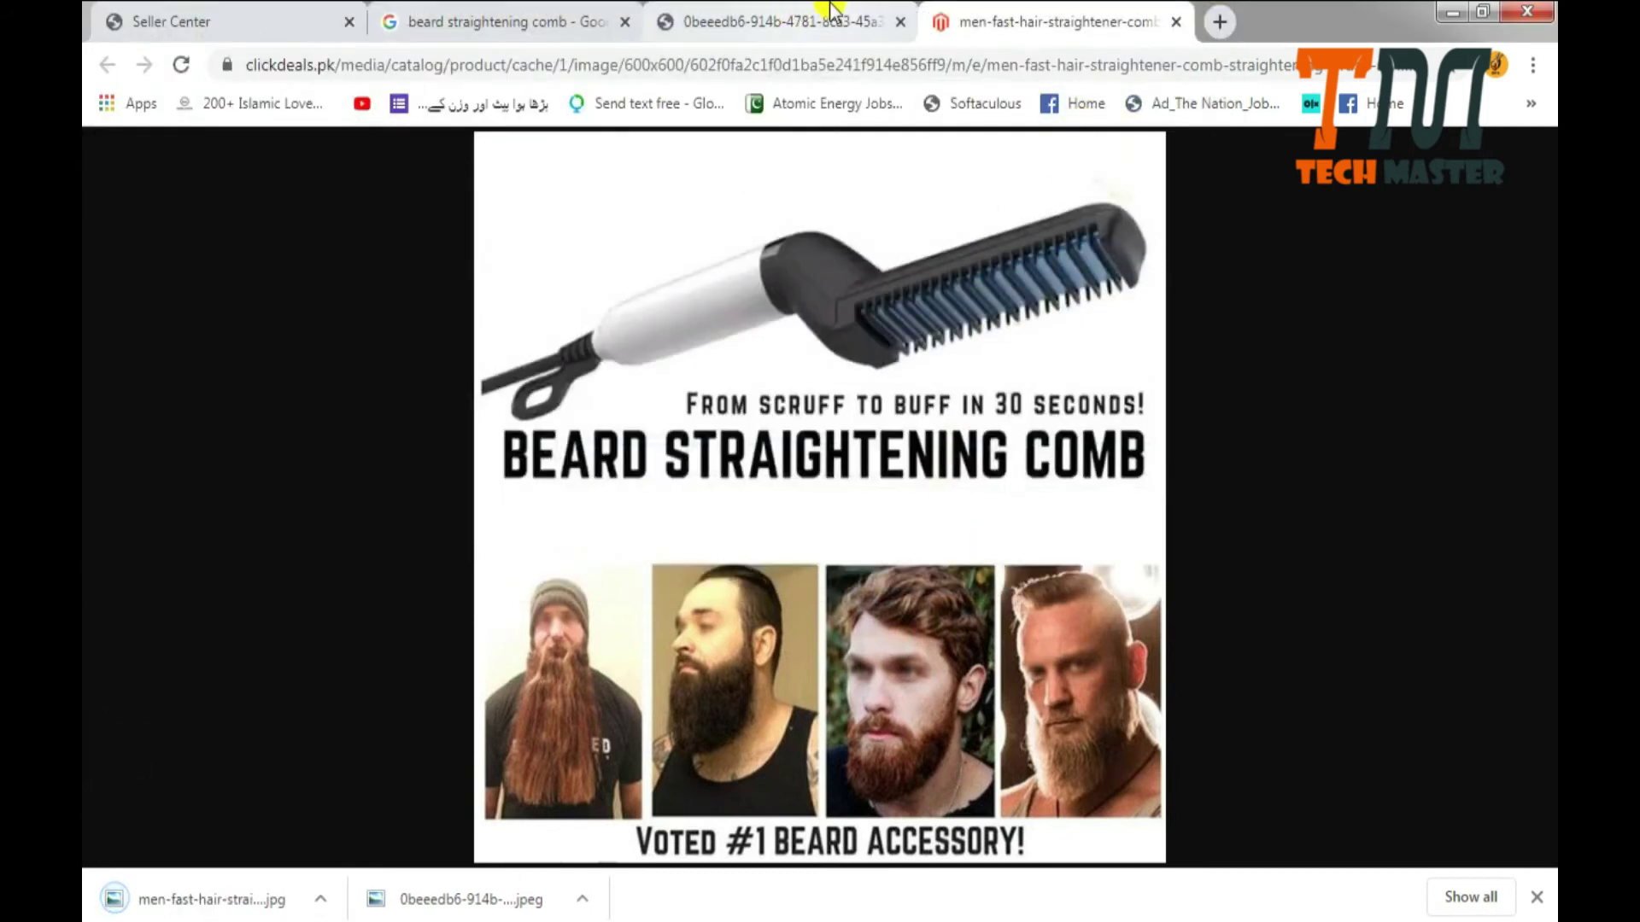
left_click(837, 11)
right_click(824, 308)
left_click(888, 361)
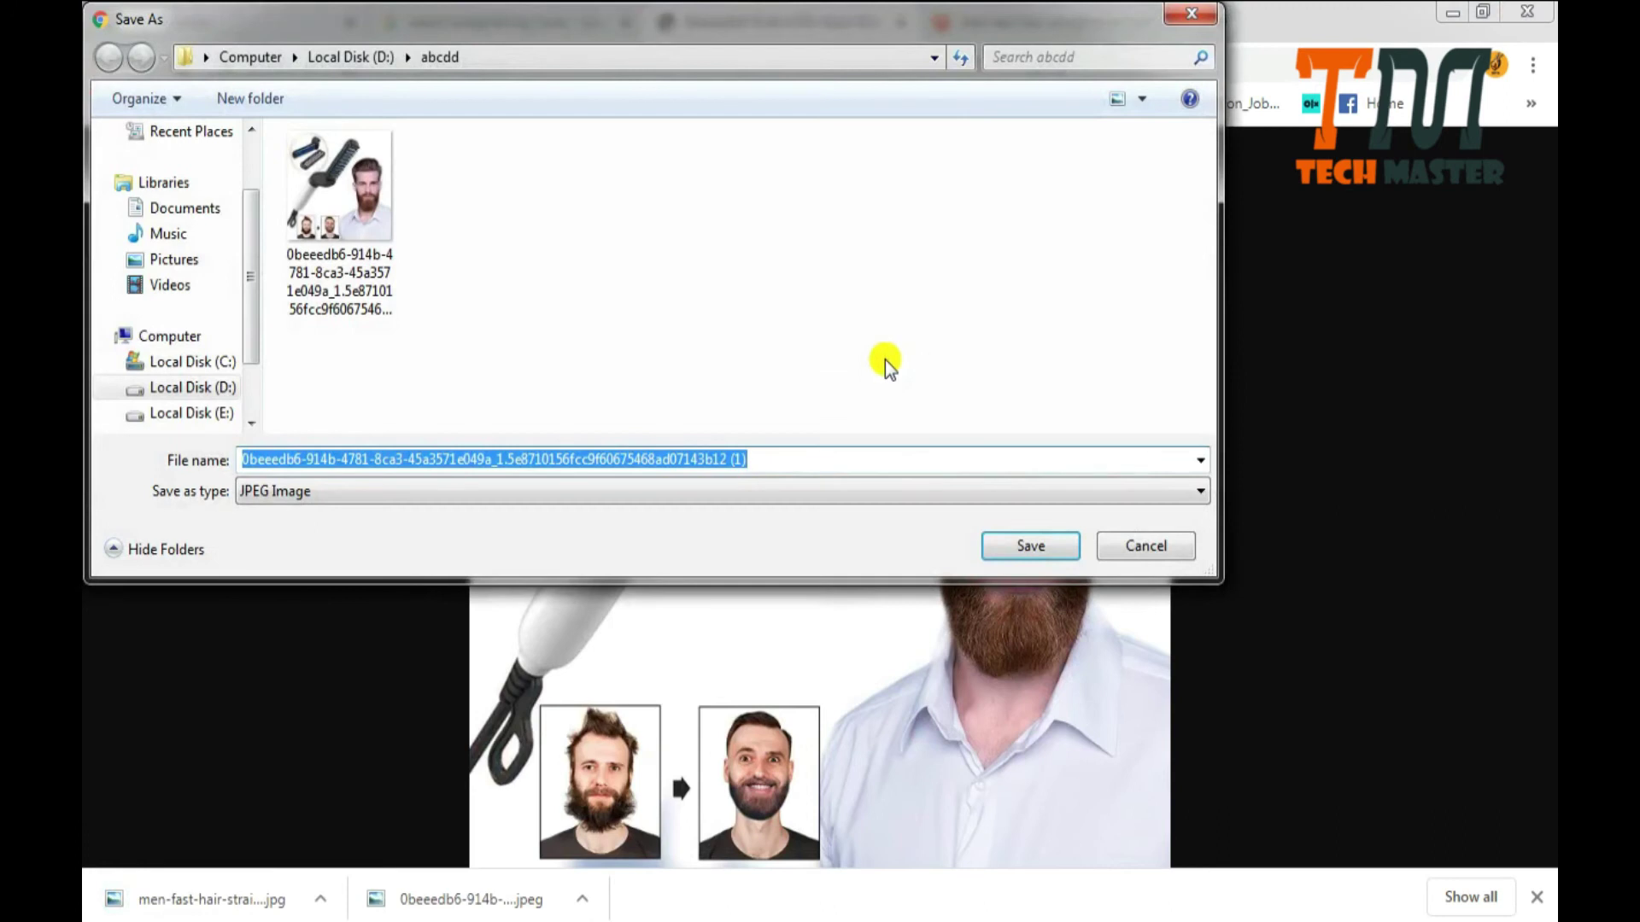
left_click(1145, 546)
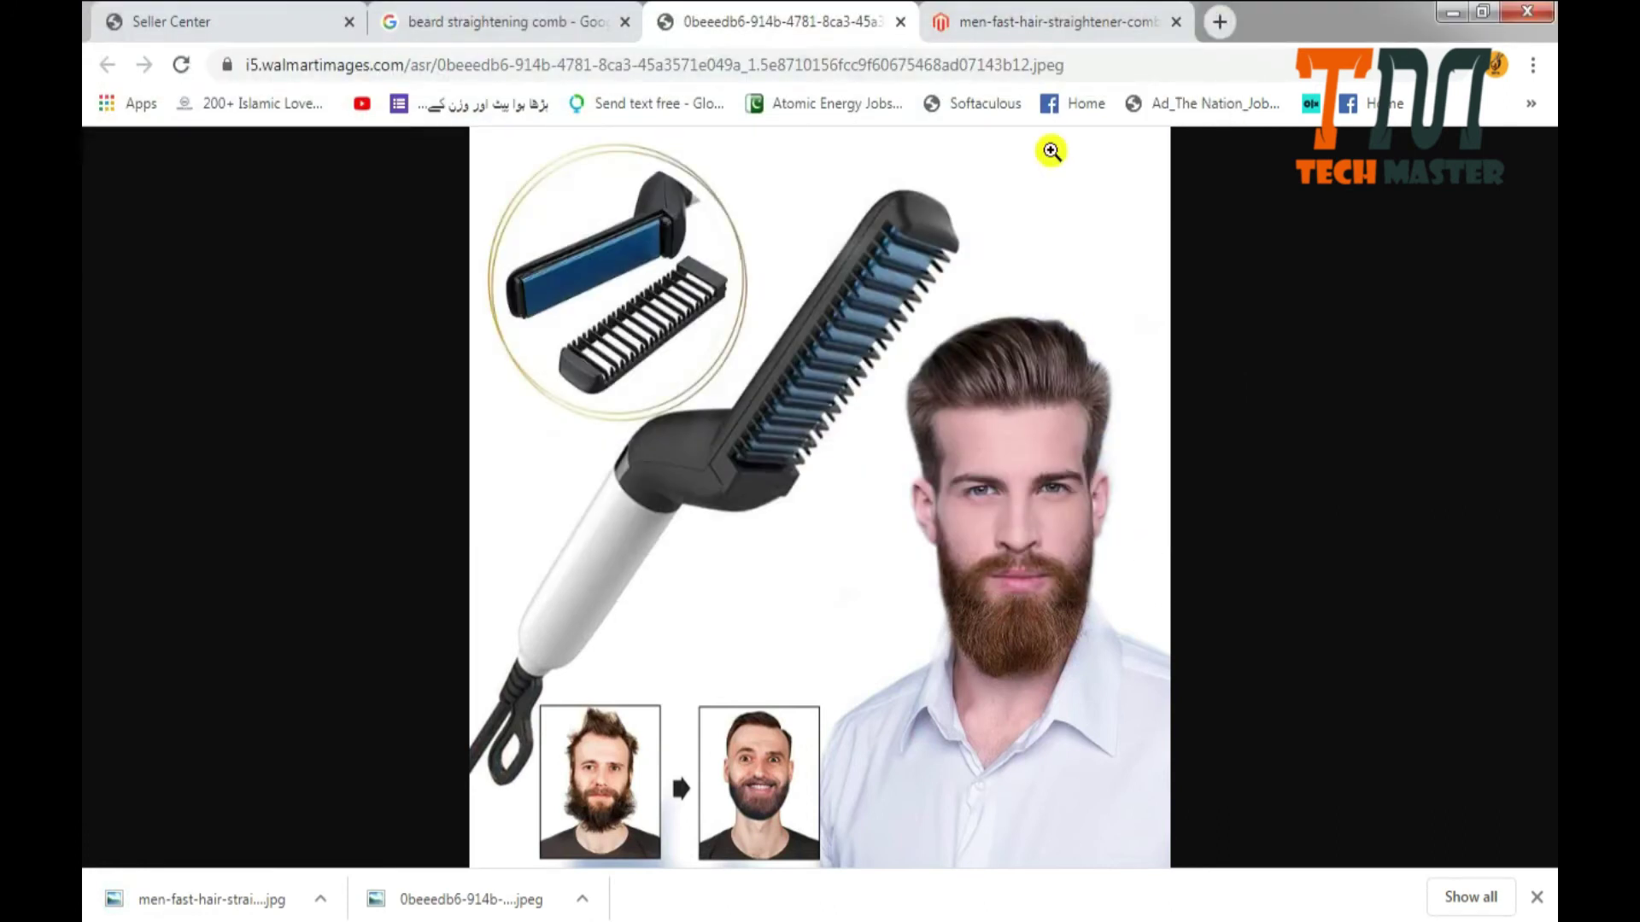
left_click(1052, 21)
right_click(897, 299)
left_click(948, 346)
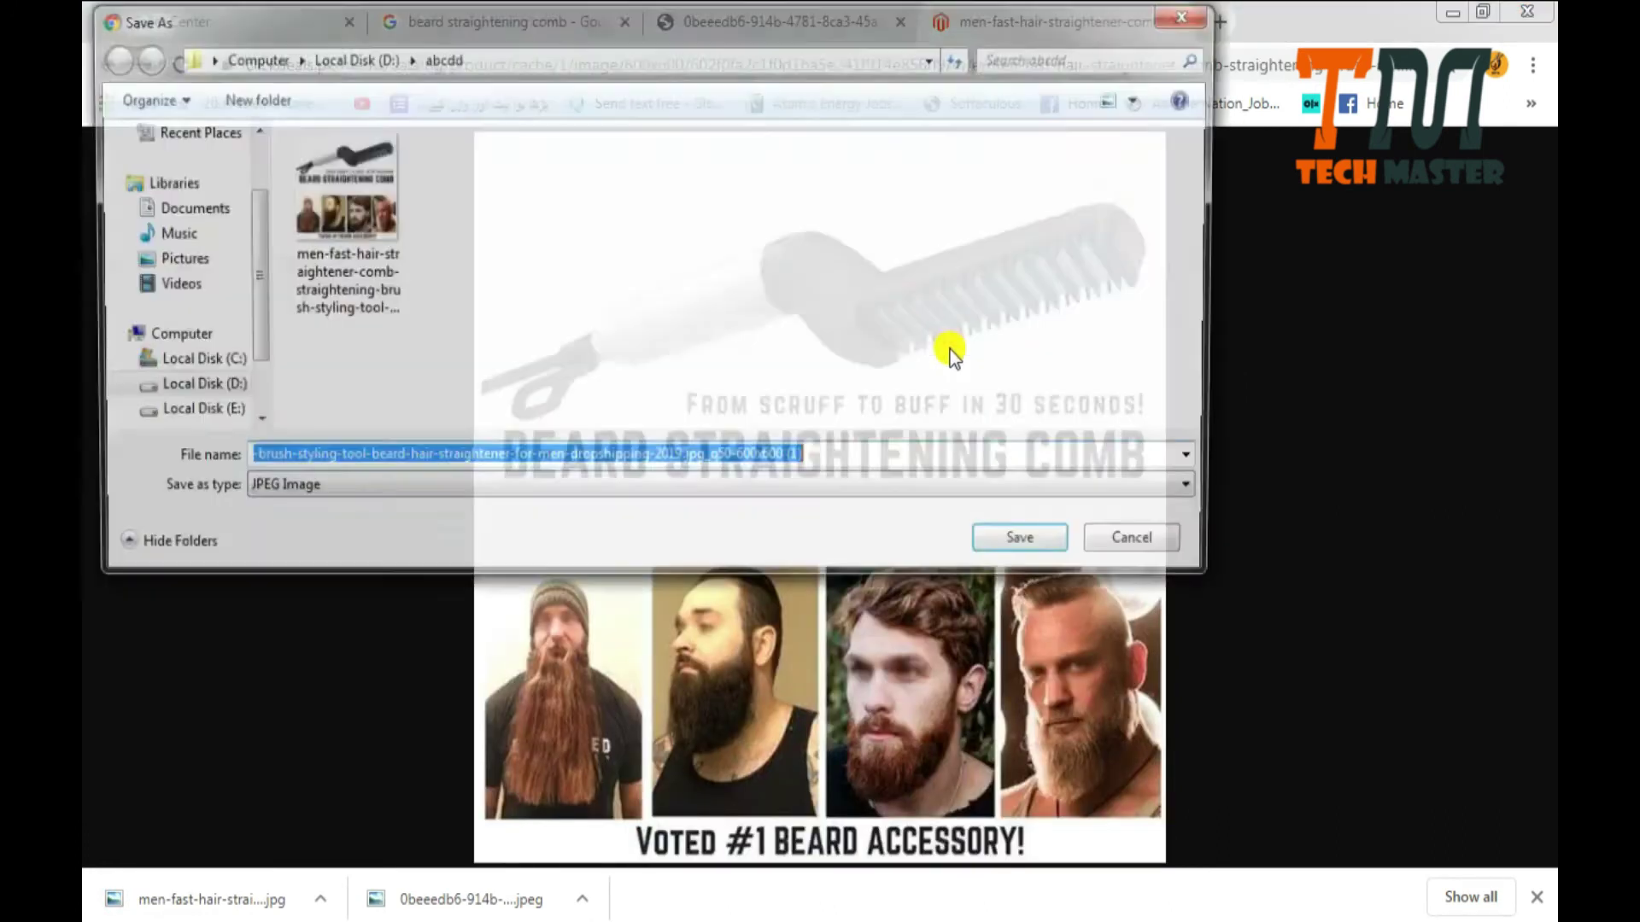
left_click(1127, 556)
Close the ClickDeals.pk and Walmart image tabs and the Google image results tab.
left_click(1178, 21)
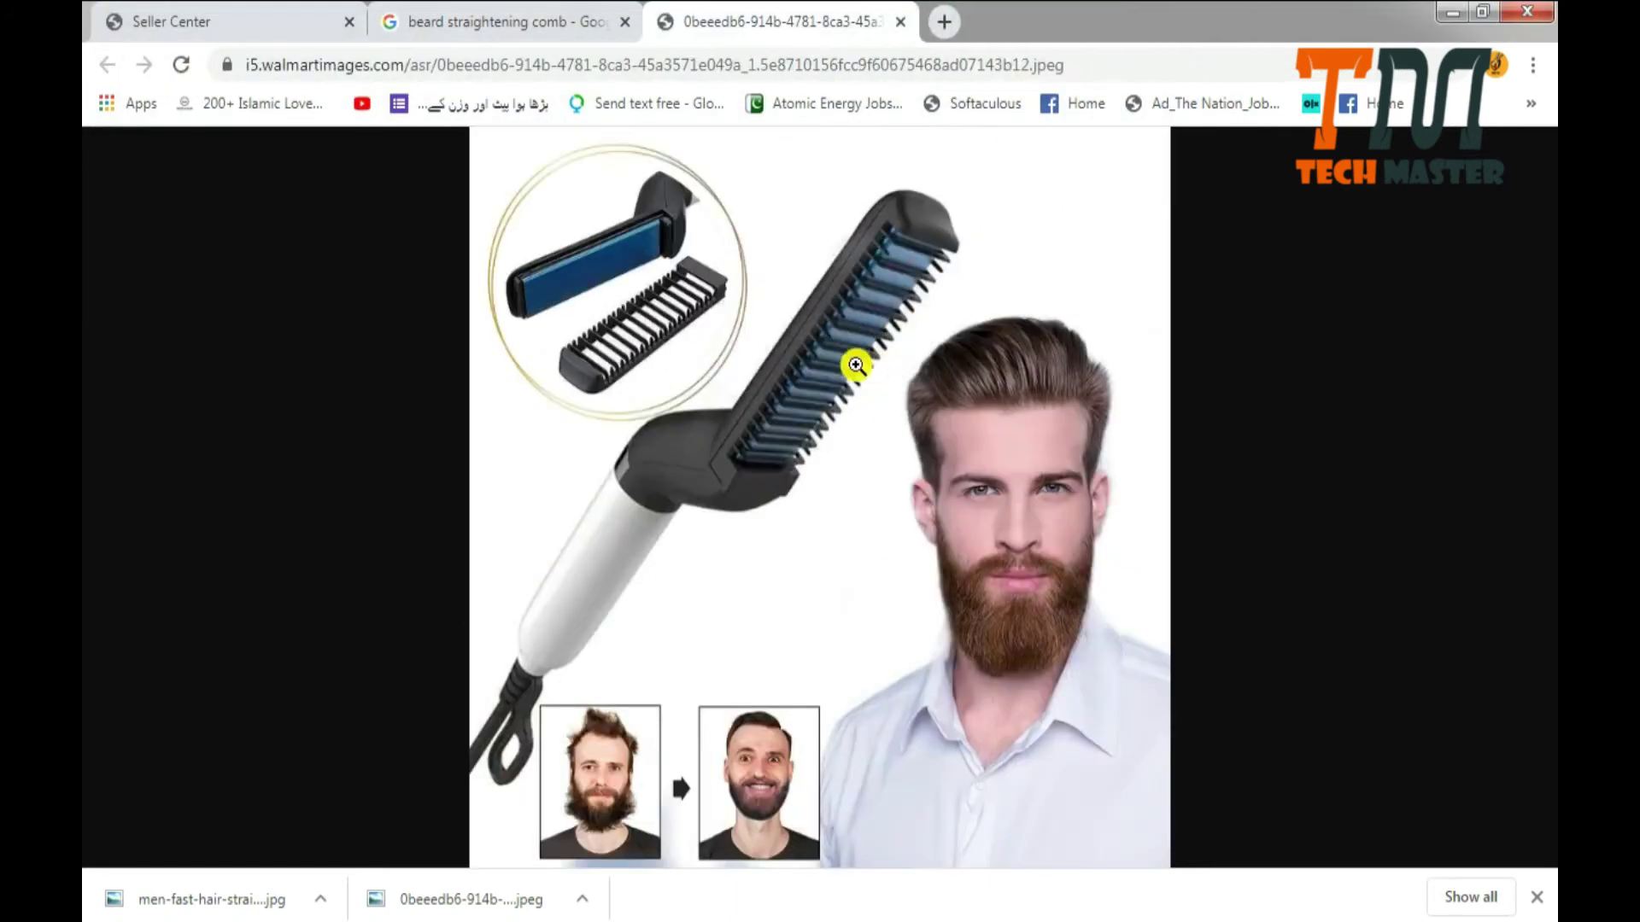
left_click(900, 23)
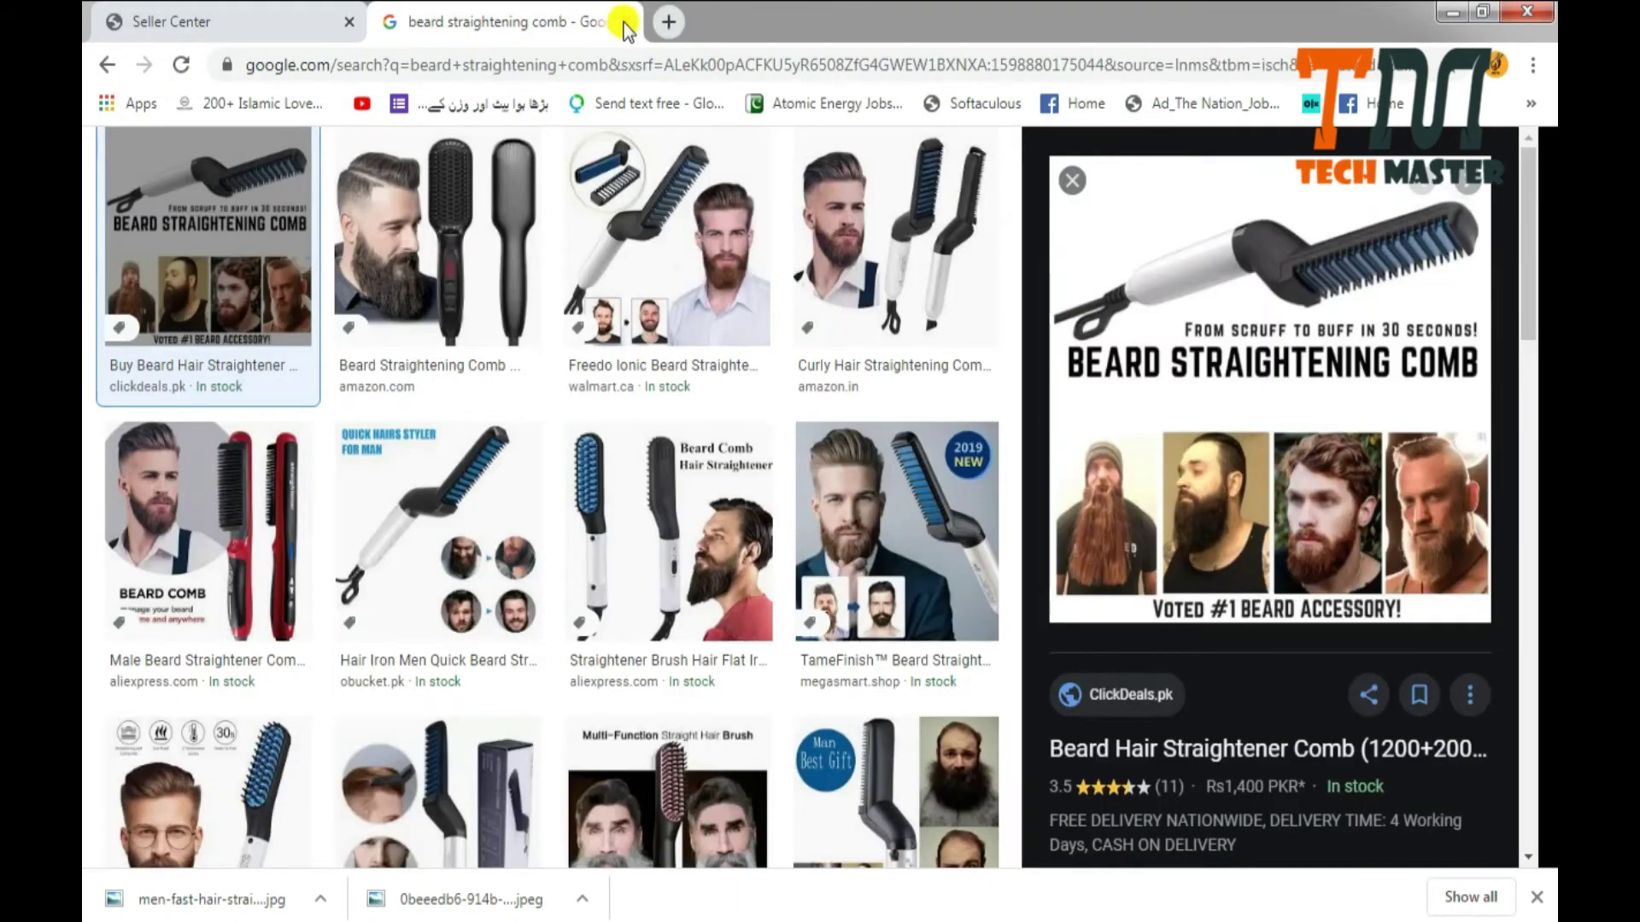
left_click(634, 22)
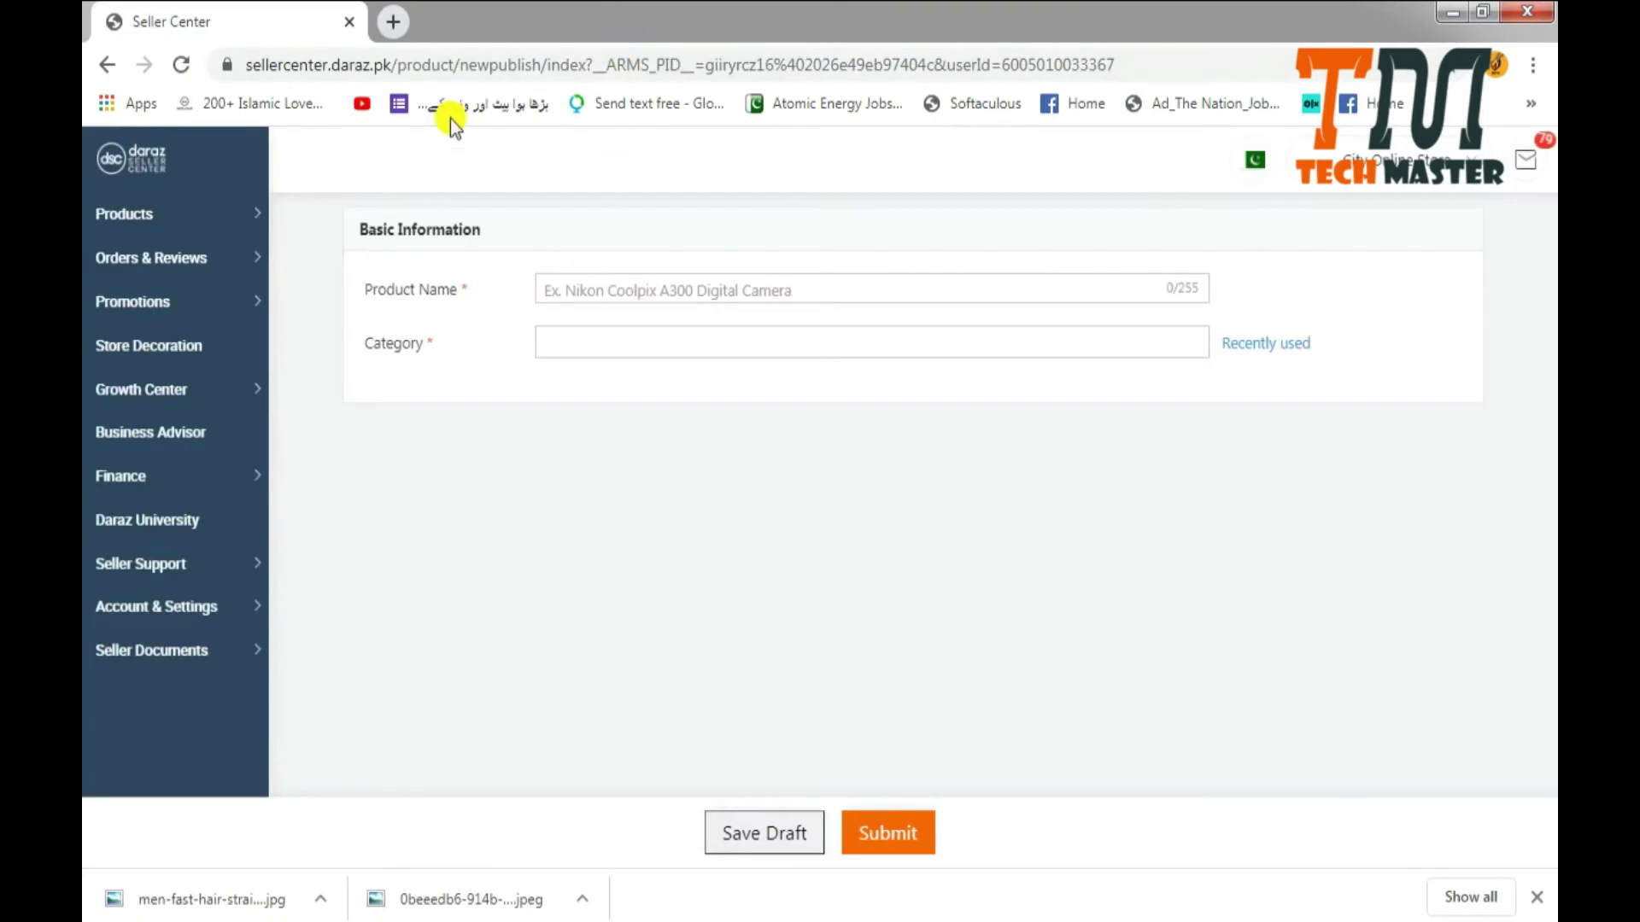
Search Google for "beard straightening comb" in a new browser tab and look through the web results.
left_click(403, 19)
type("g")
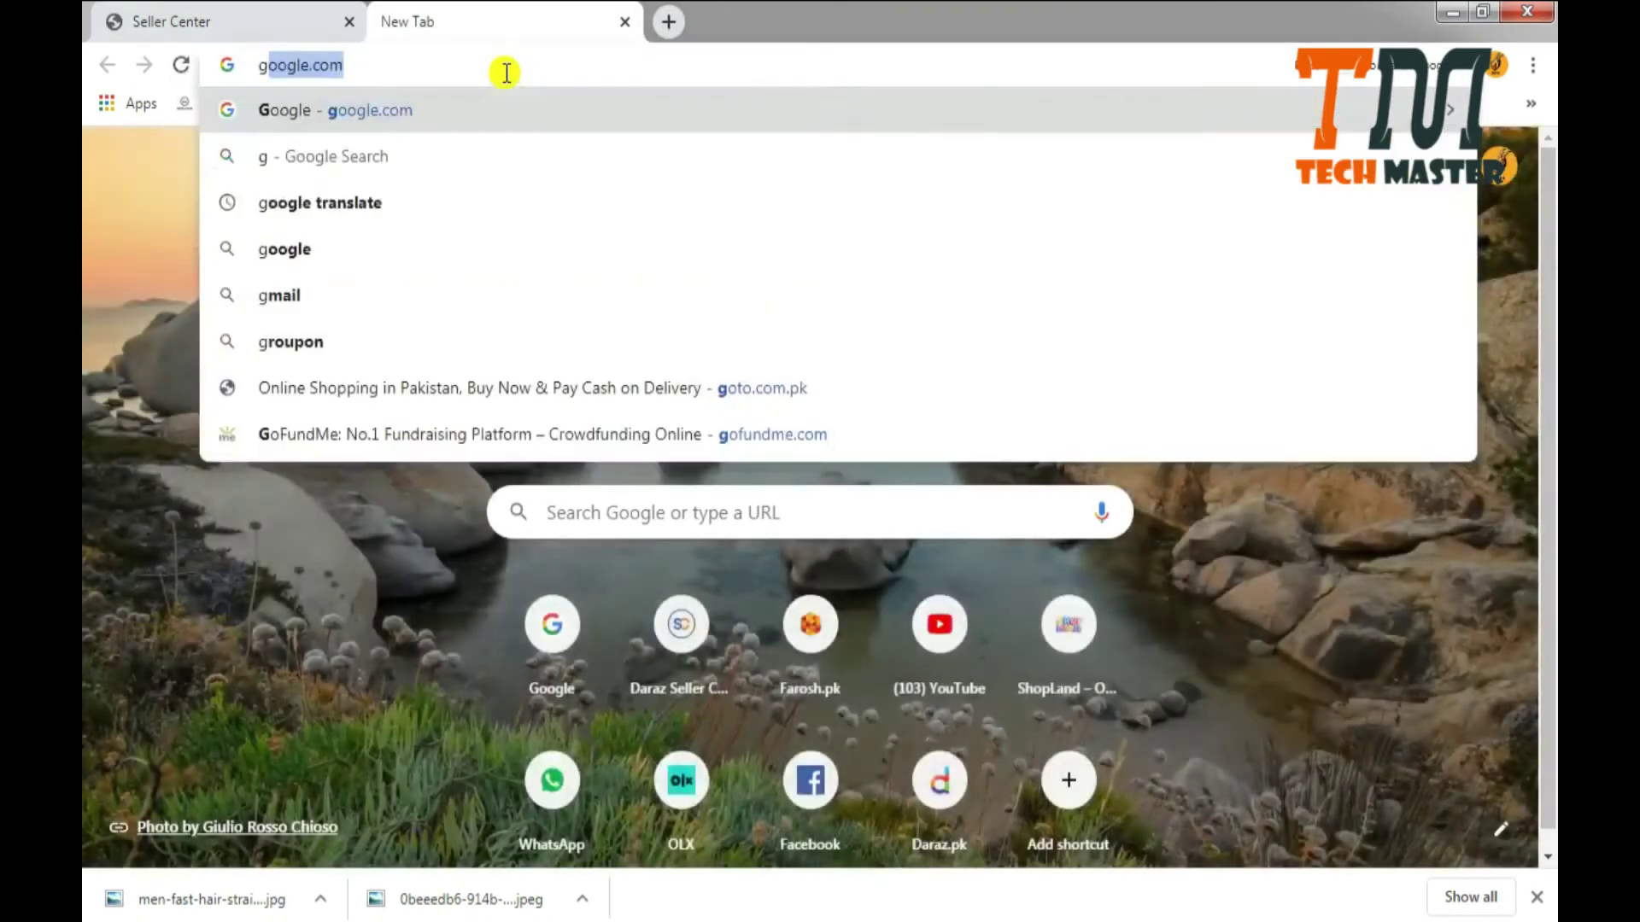
key("Return")
type("bea")
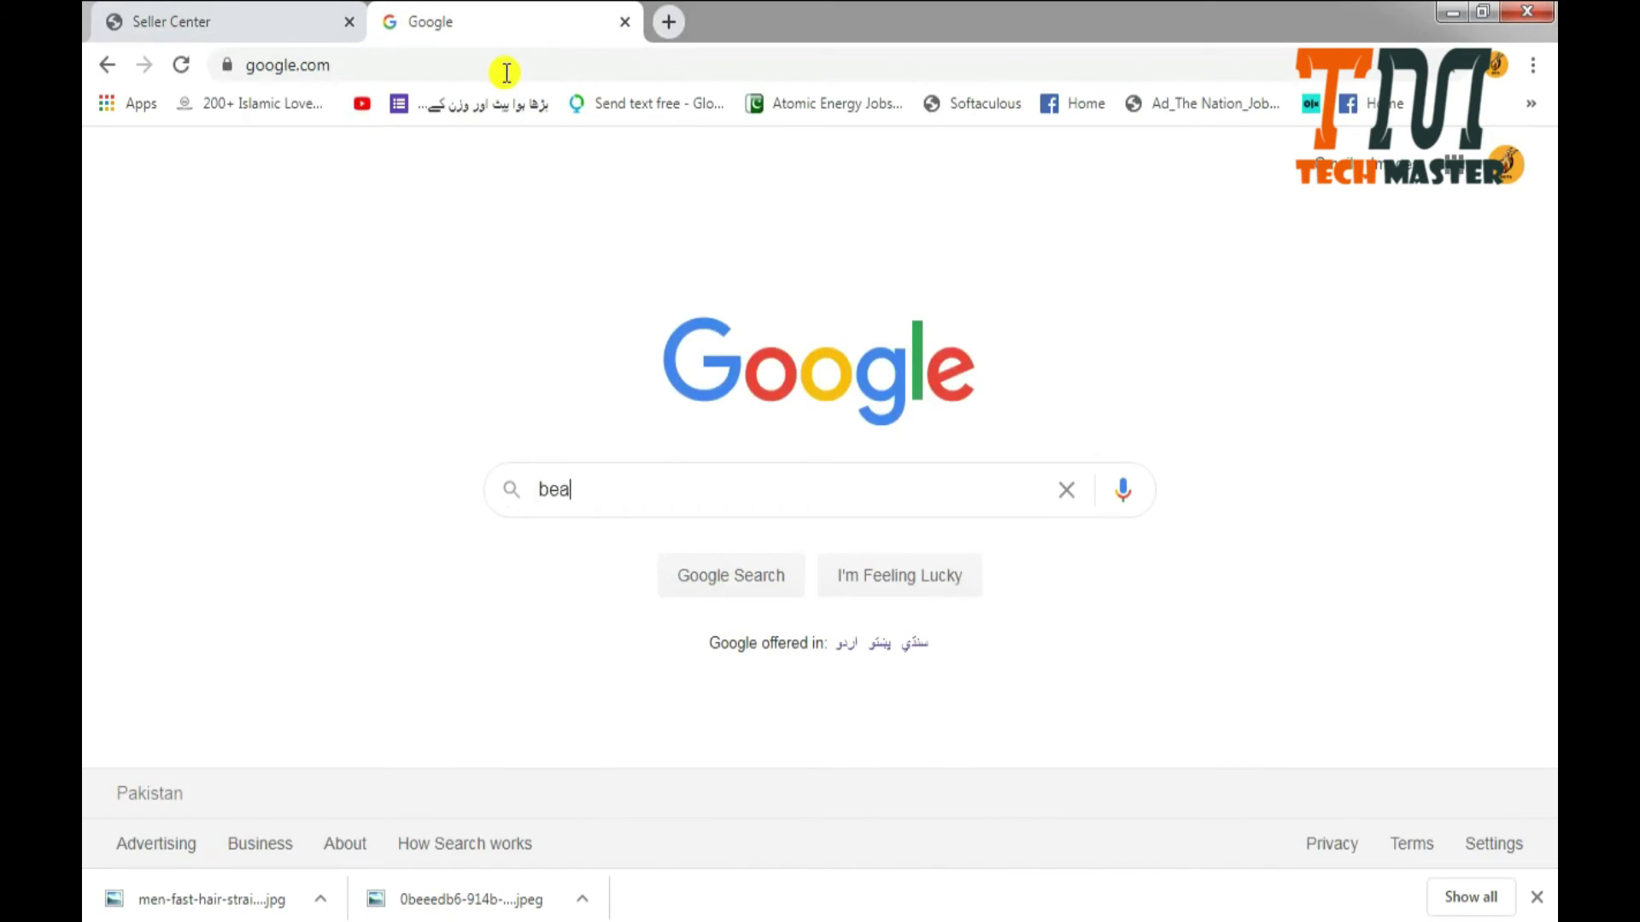
type("r")
key("Down")
key("Return")
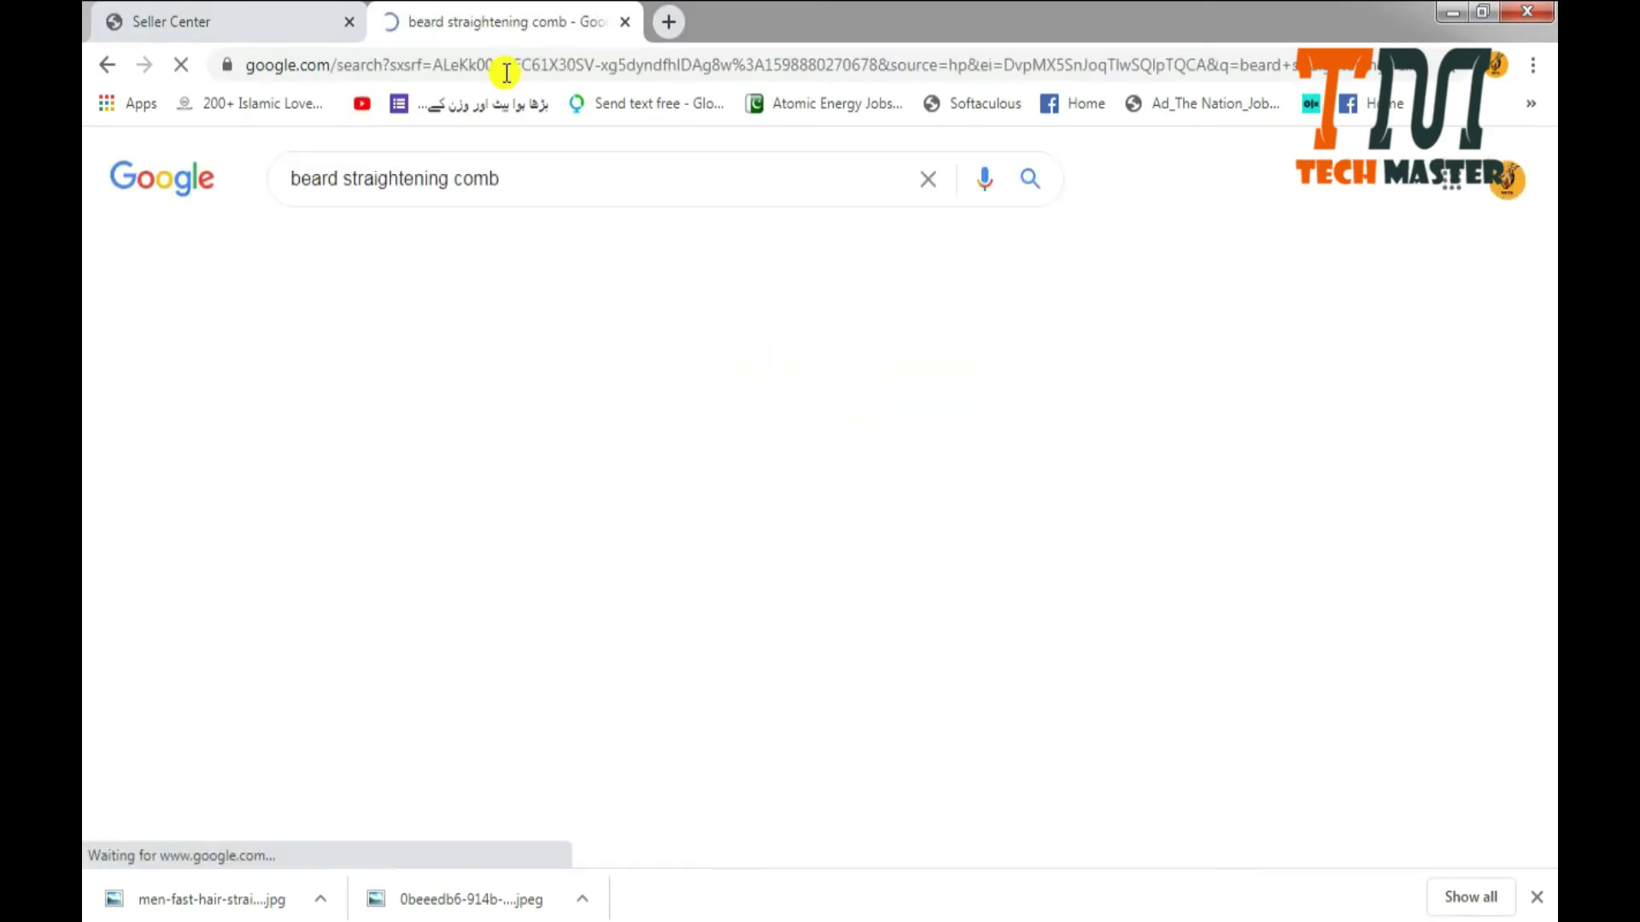
scroll(476, 296, "down", 10)
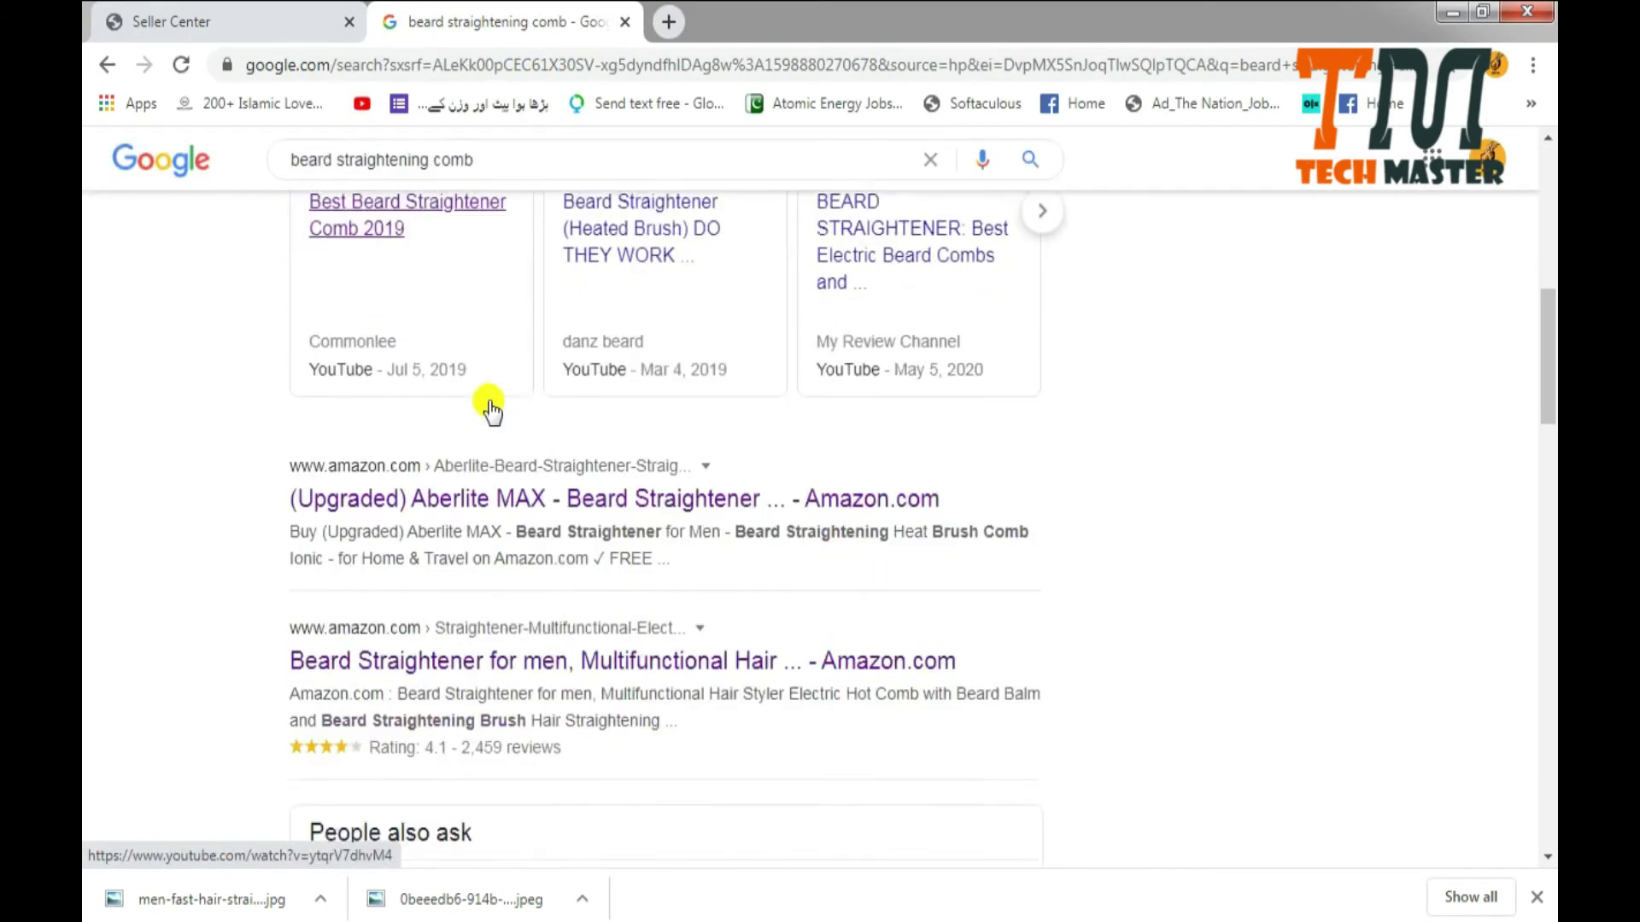
scroll(410, 496, "down", 9)
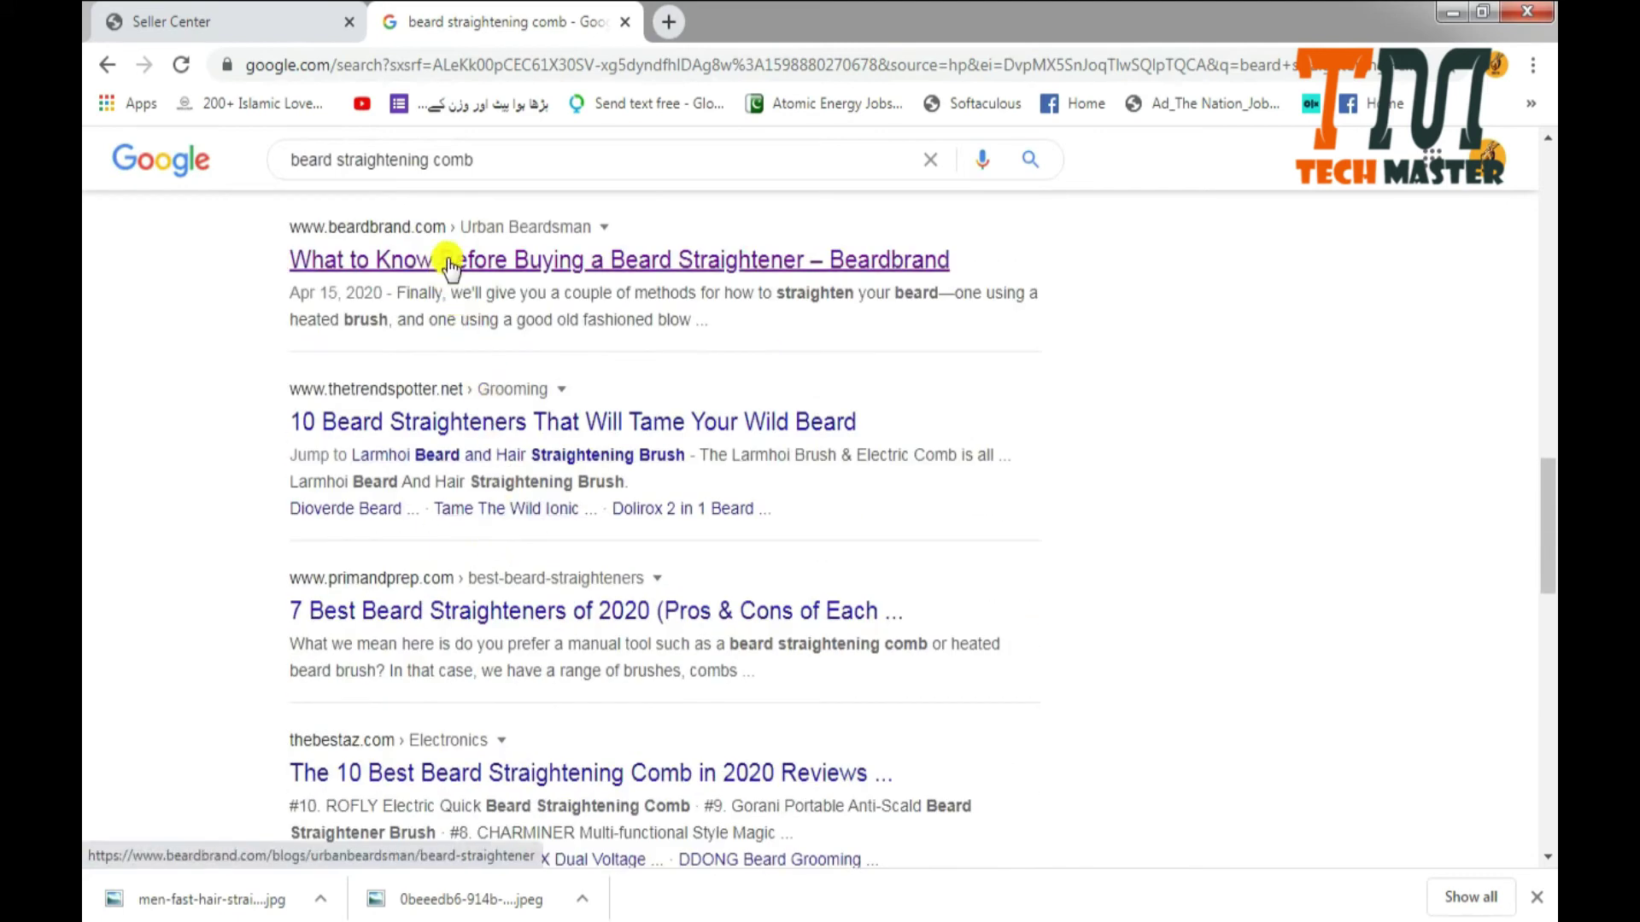
scroll(546, 630, "down", 4)
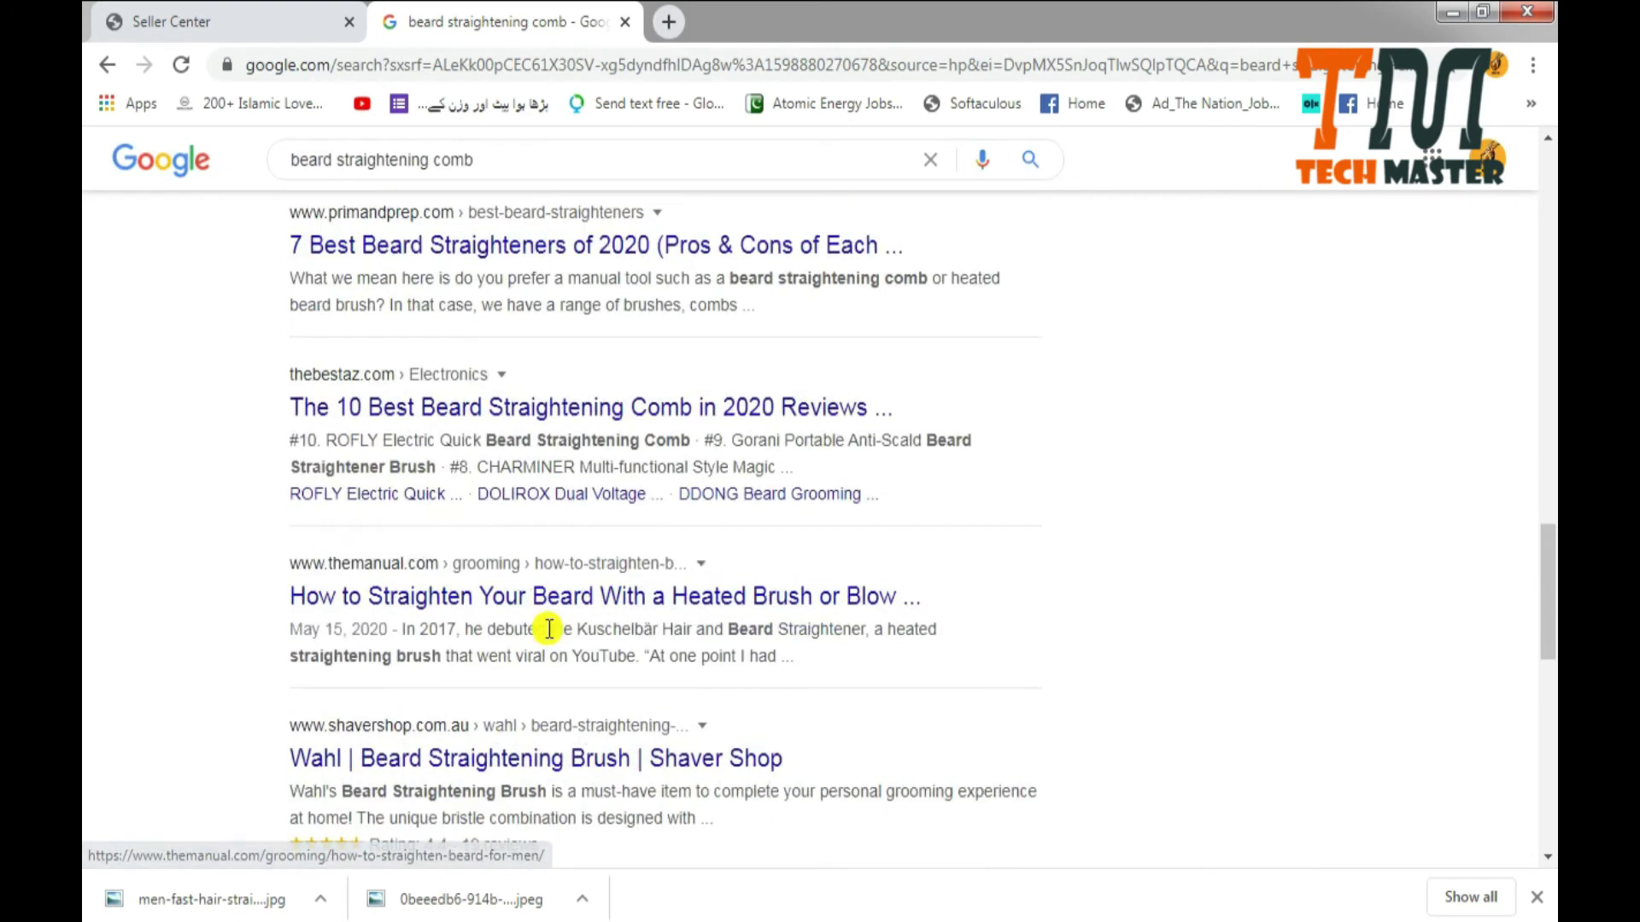
scroll(549, 630, "up", 20)
Open daraz.pk in place of the Google results and search the store for "beard straightener".
left_click(463, 68)
type("d")
key("Return")
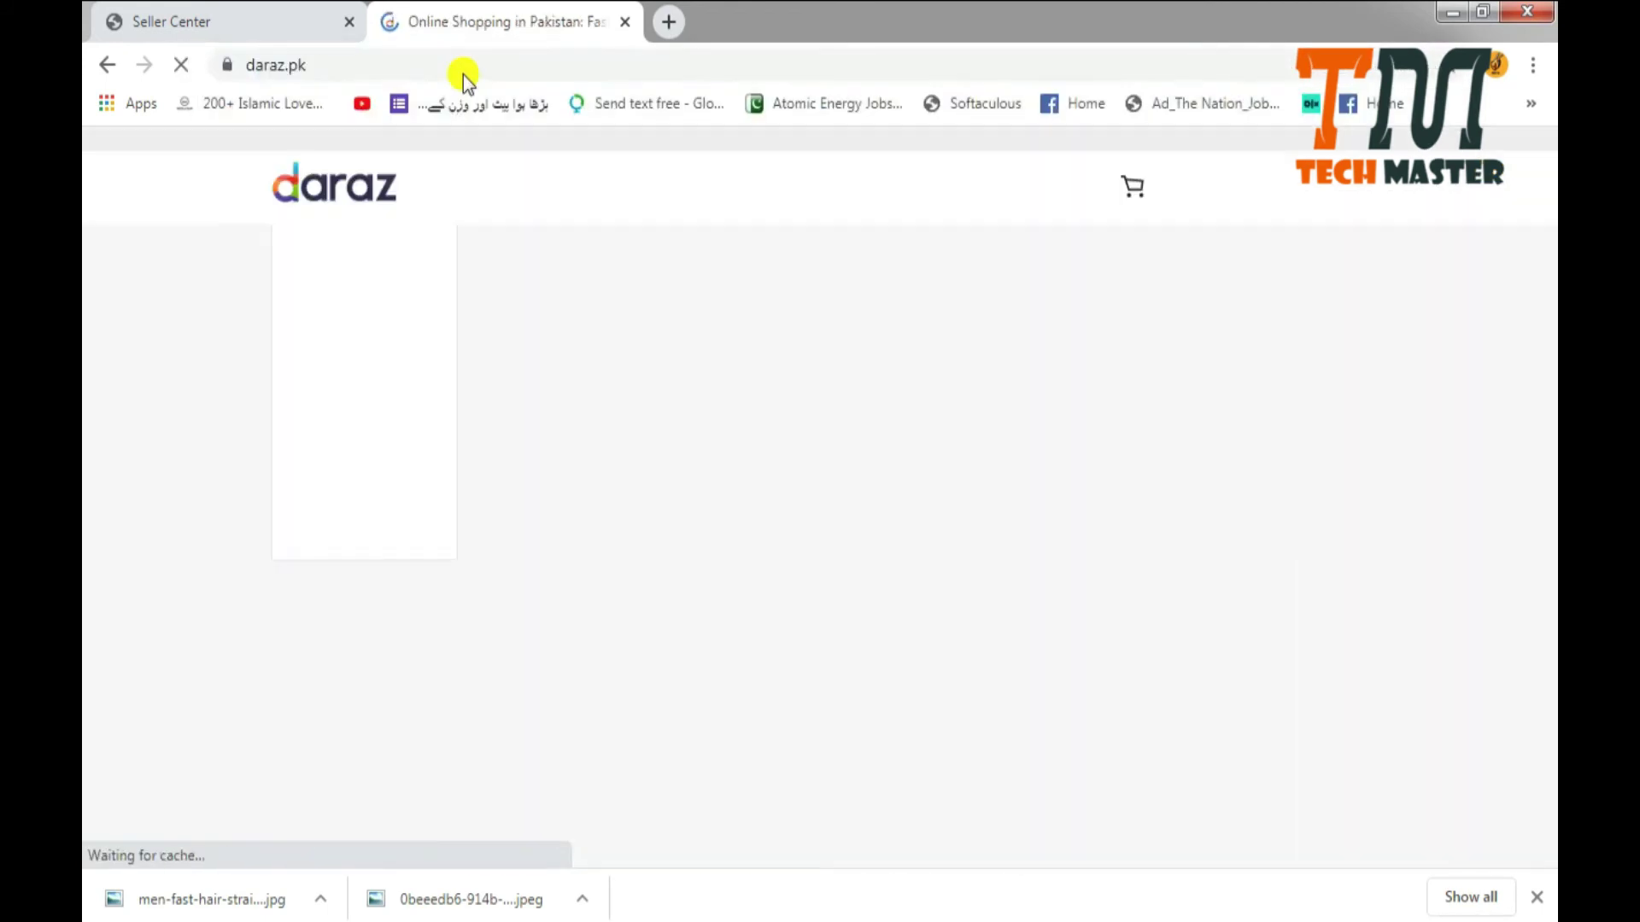
left_click(707, 196)
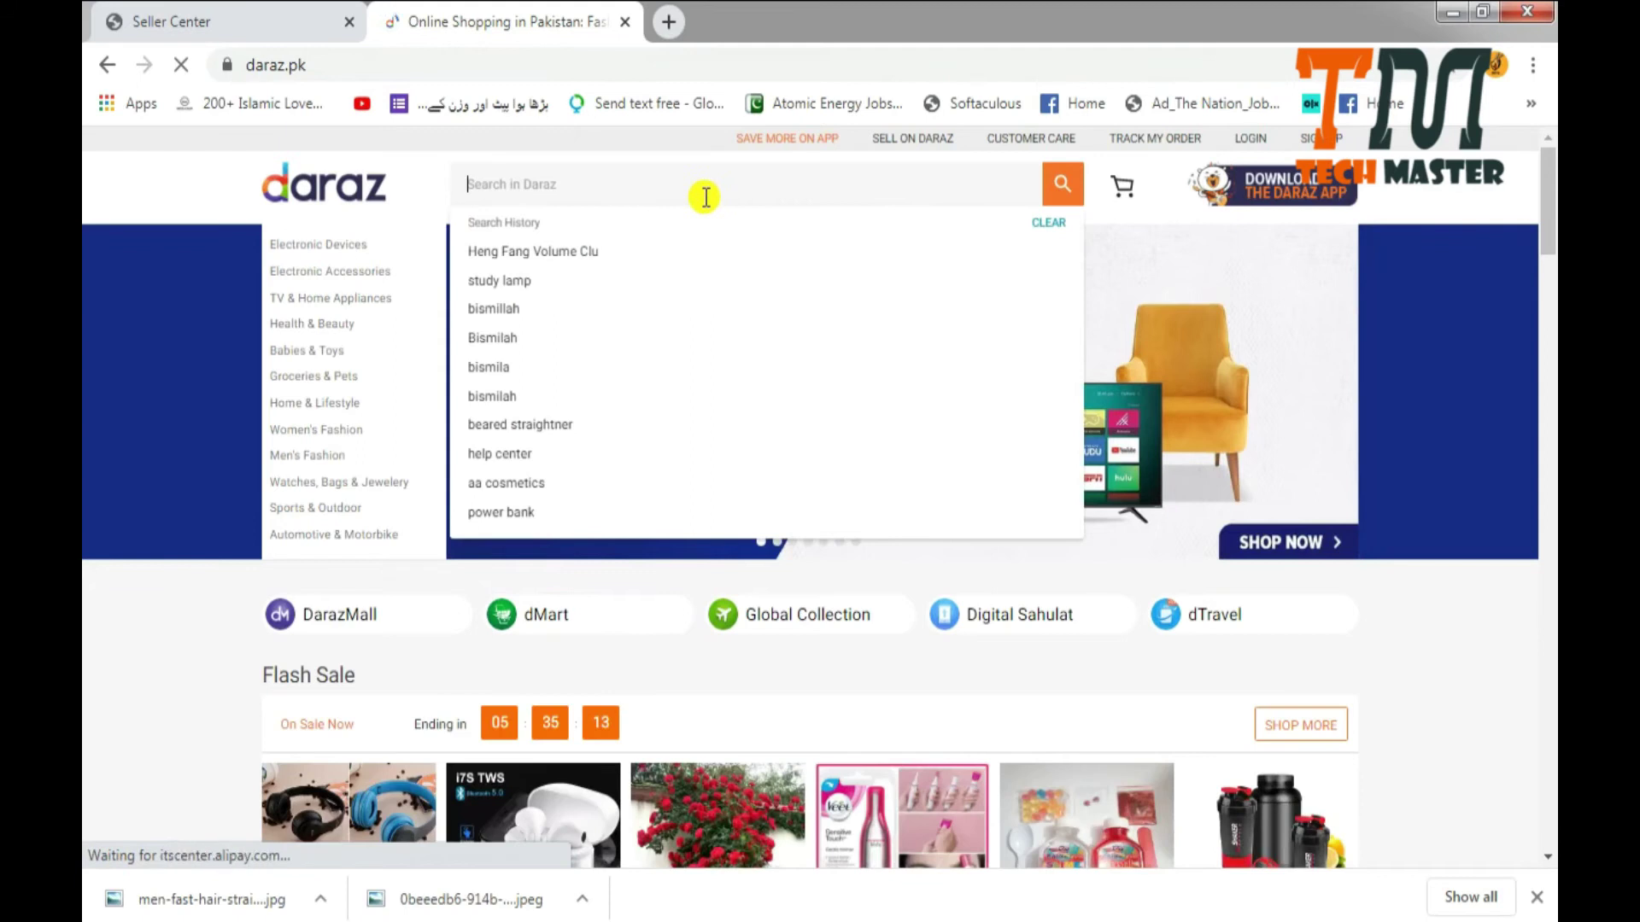
type("bear")
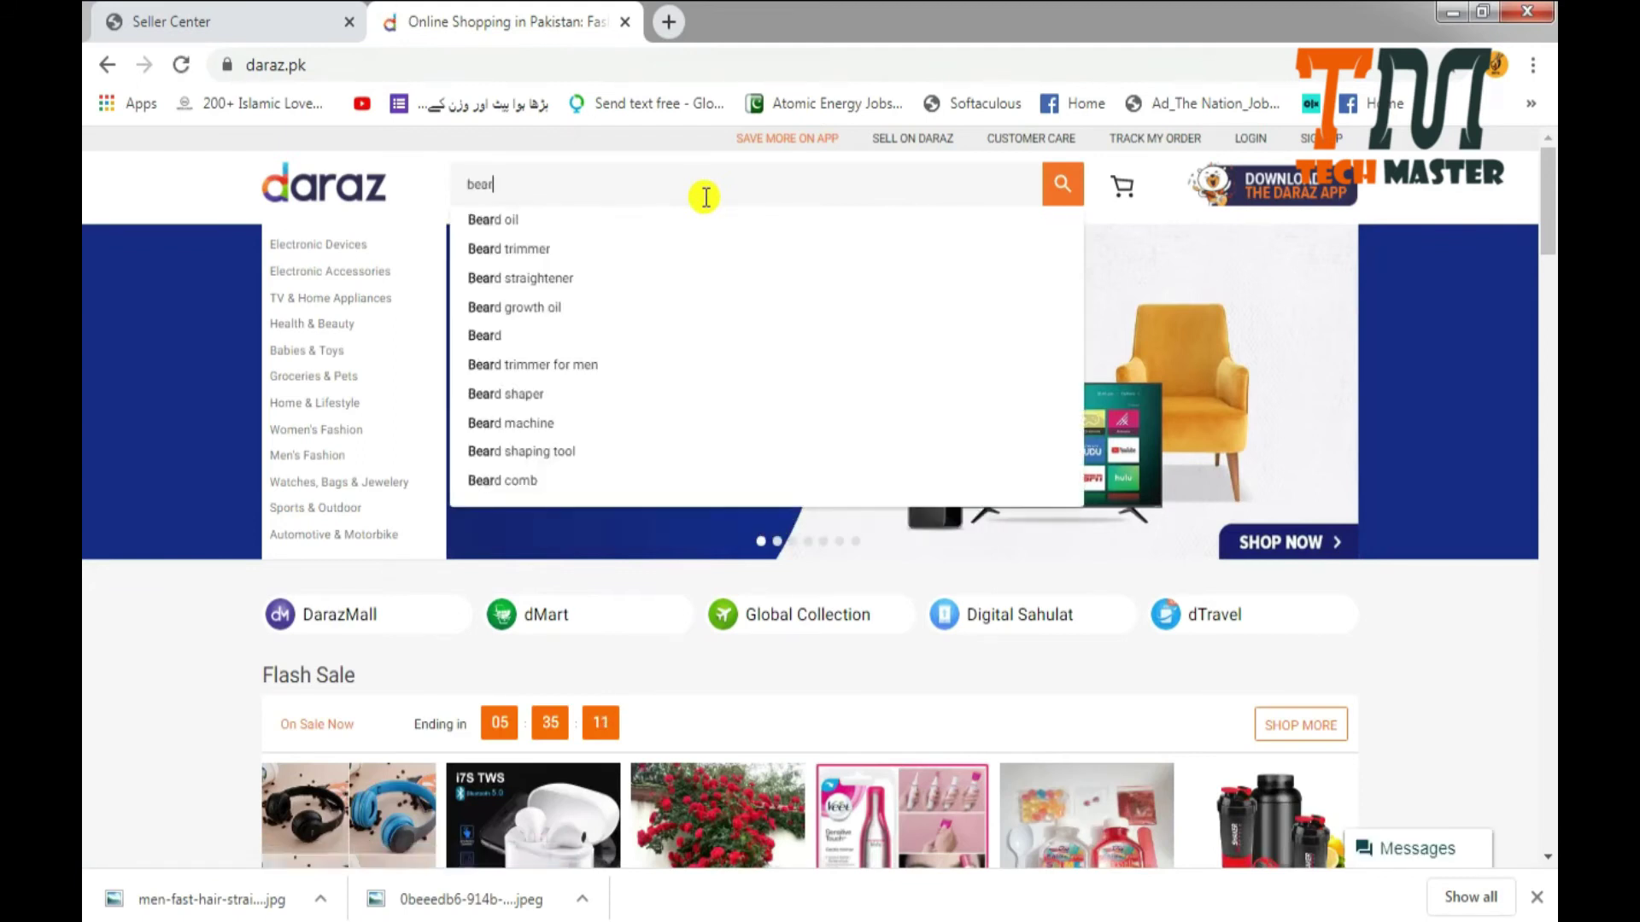
type("d")
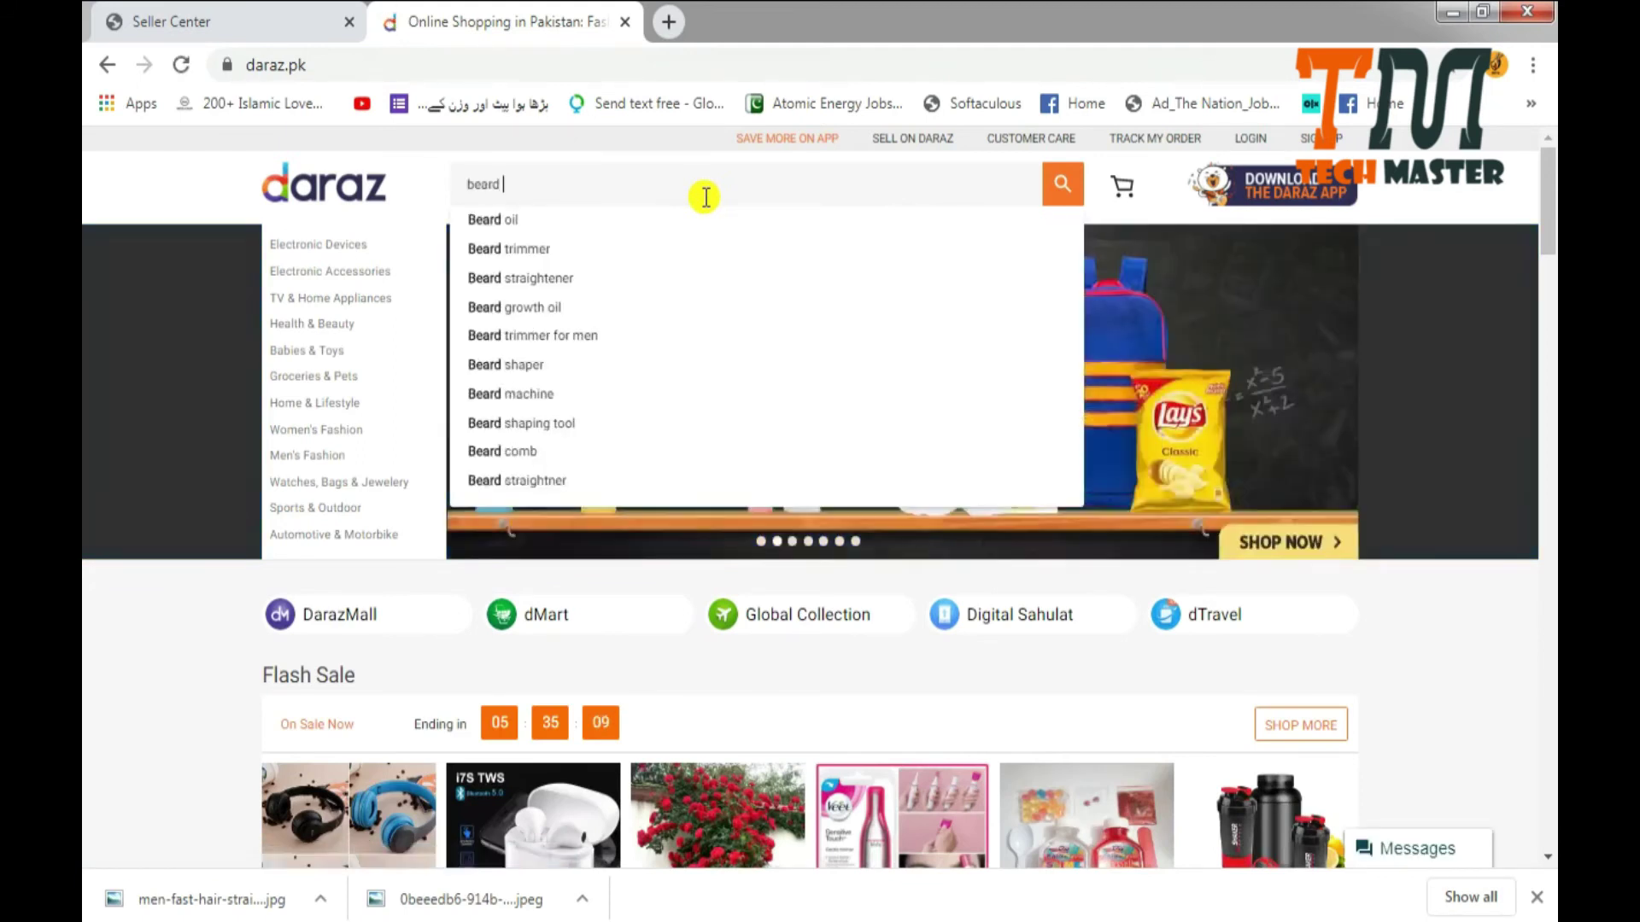
left_click(551, 280)
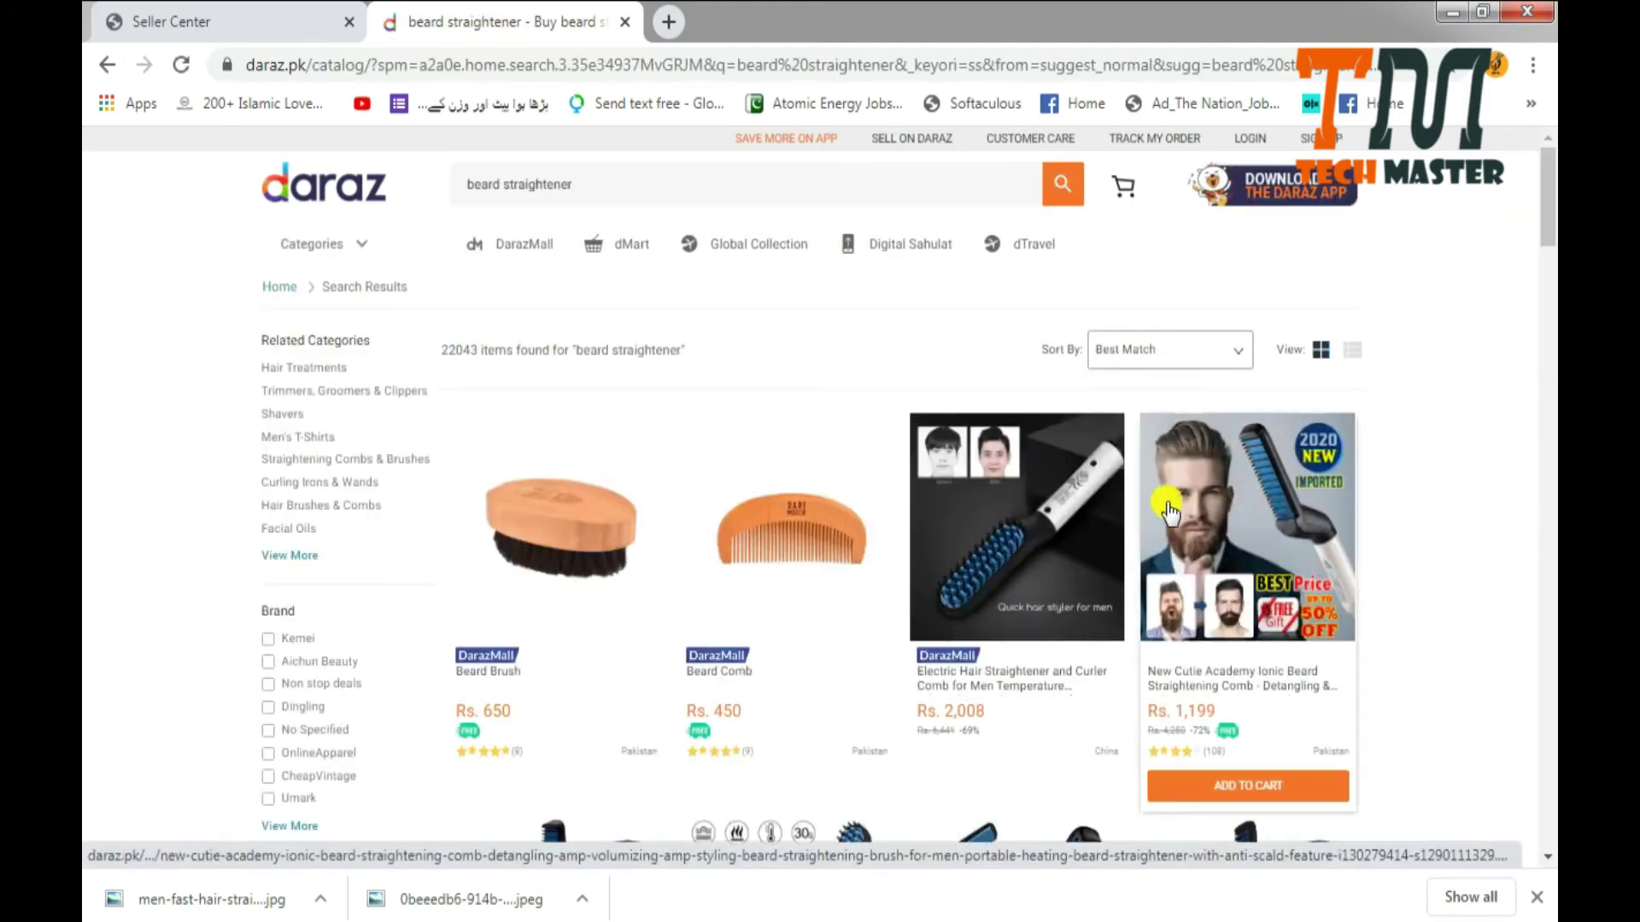
Browse the beard straightener results and open the "Multifunctional Hair Comb Brush Beard Straightener" listing priced Rs. 549.
scroll(1333, 363, "down", 3)
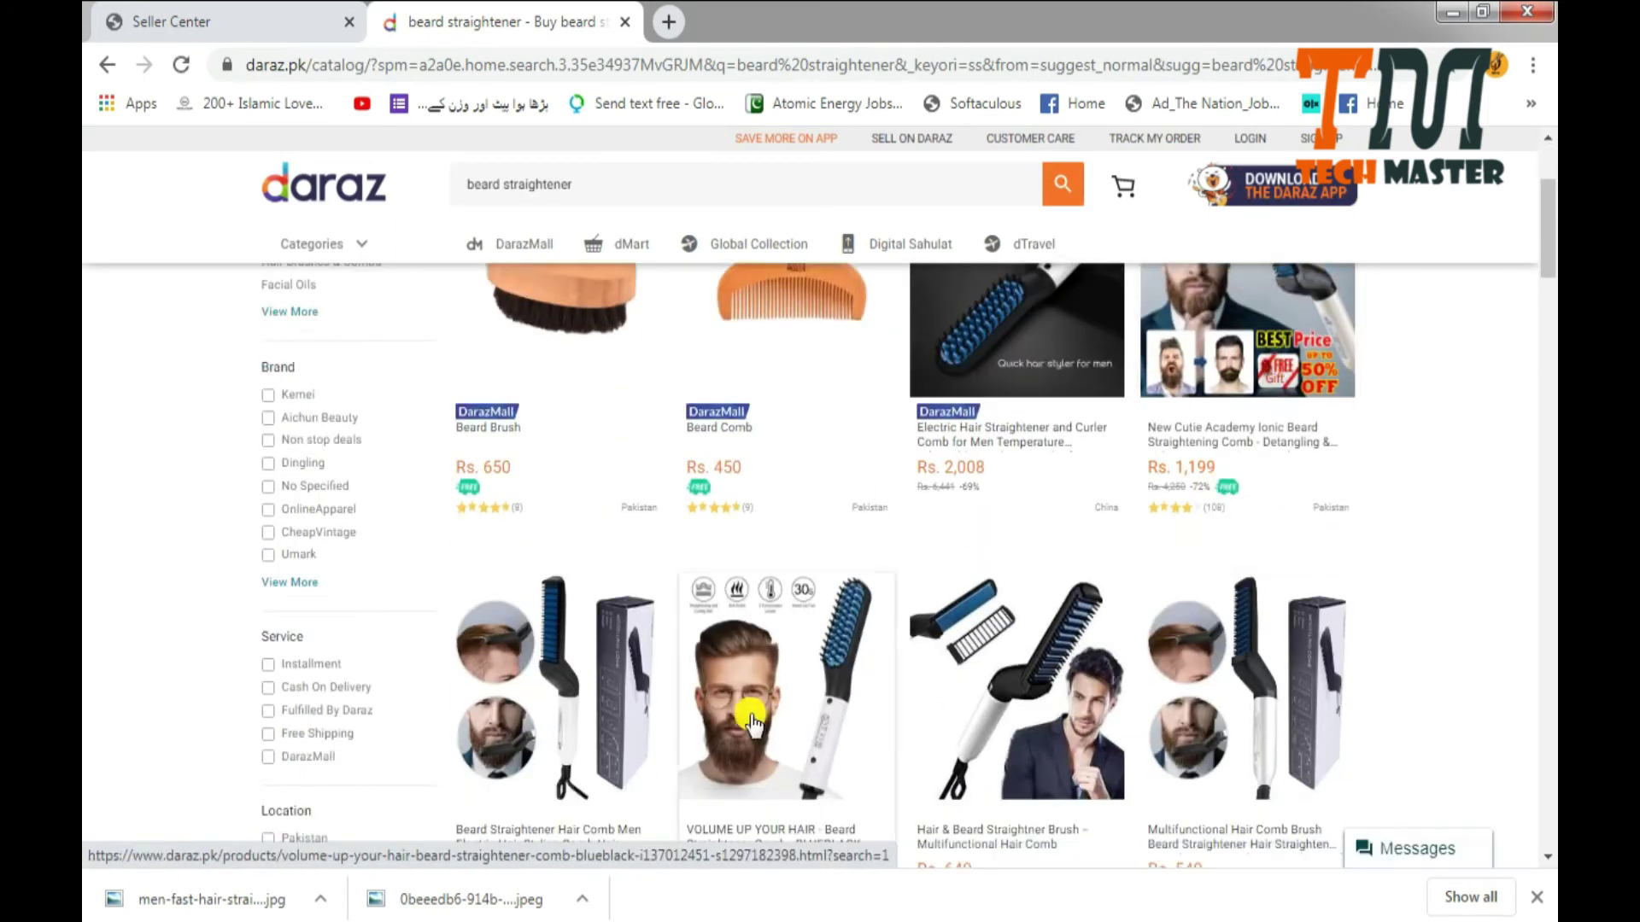
scroll(824, 593, "down", 3)
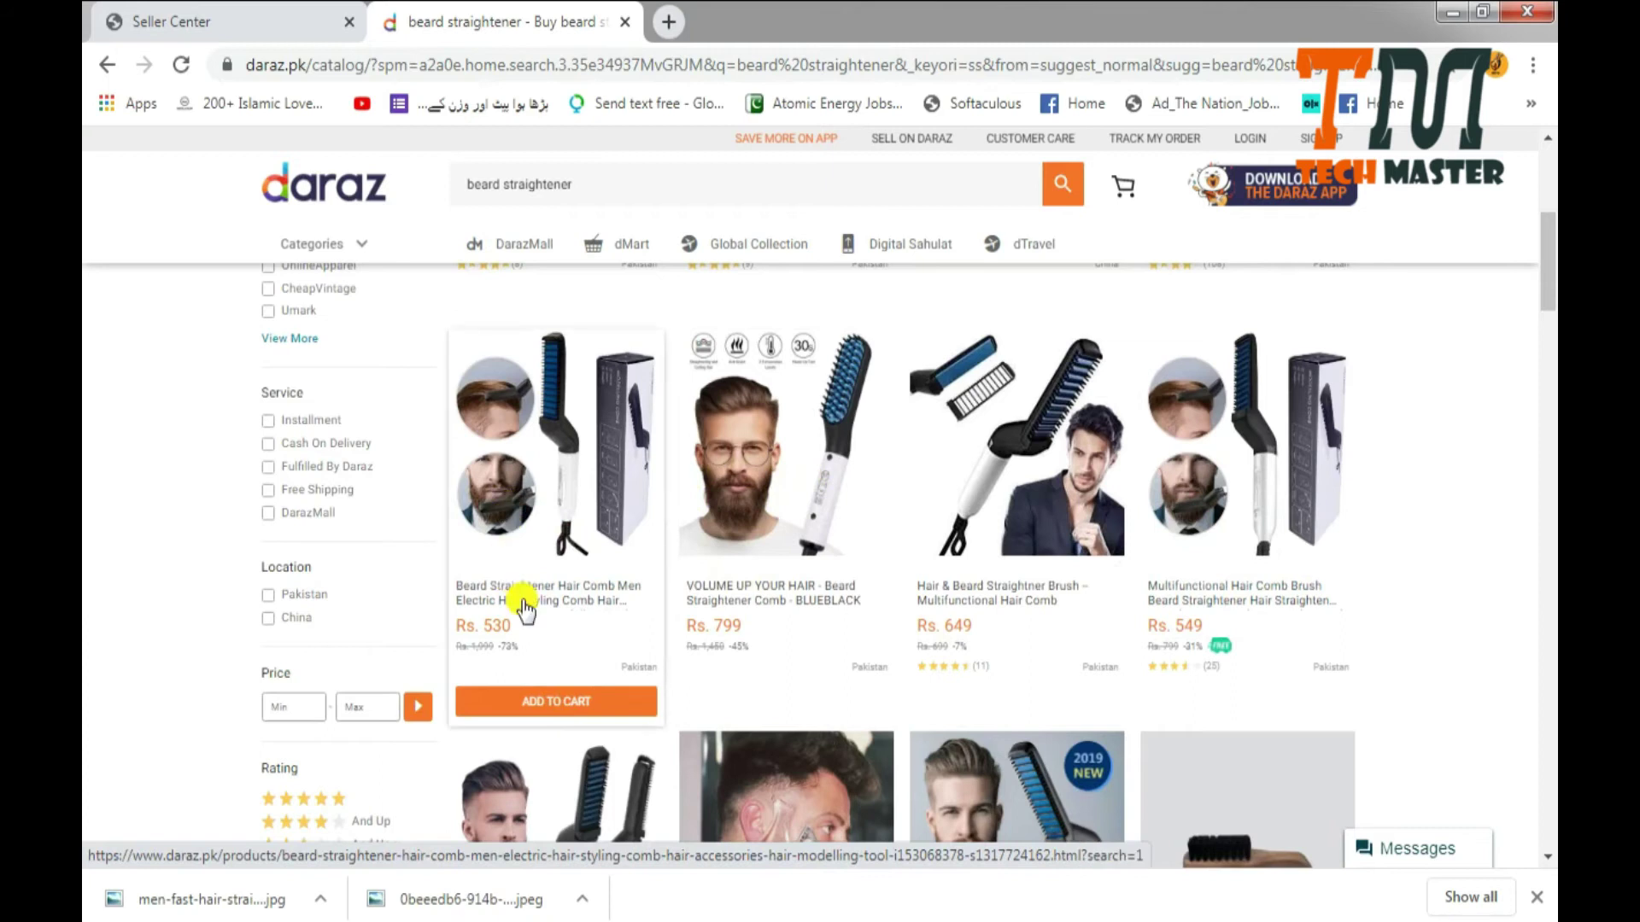
scroll(743, 586, "down", 3)
scroll(747, 592, "up", 2)
scroll(769, 589, "up", 1)
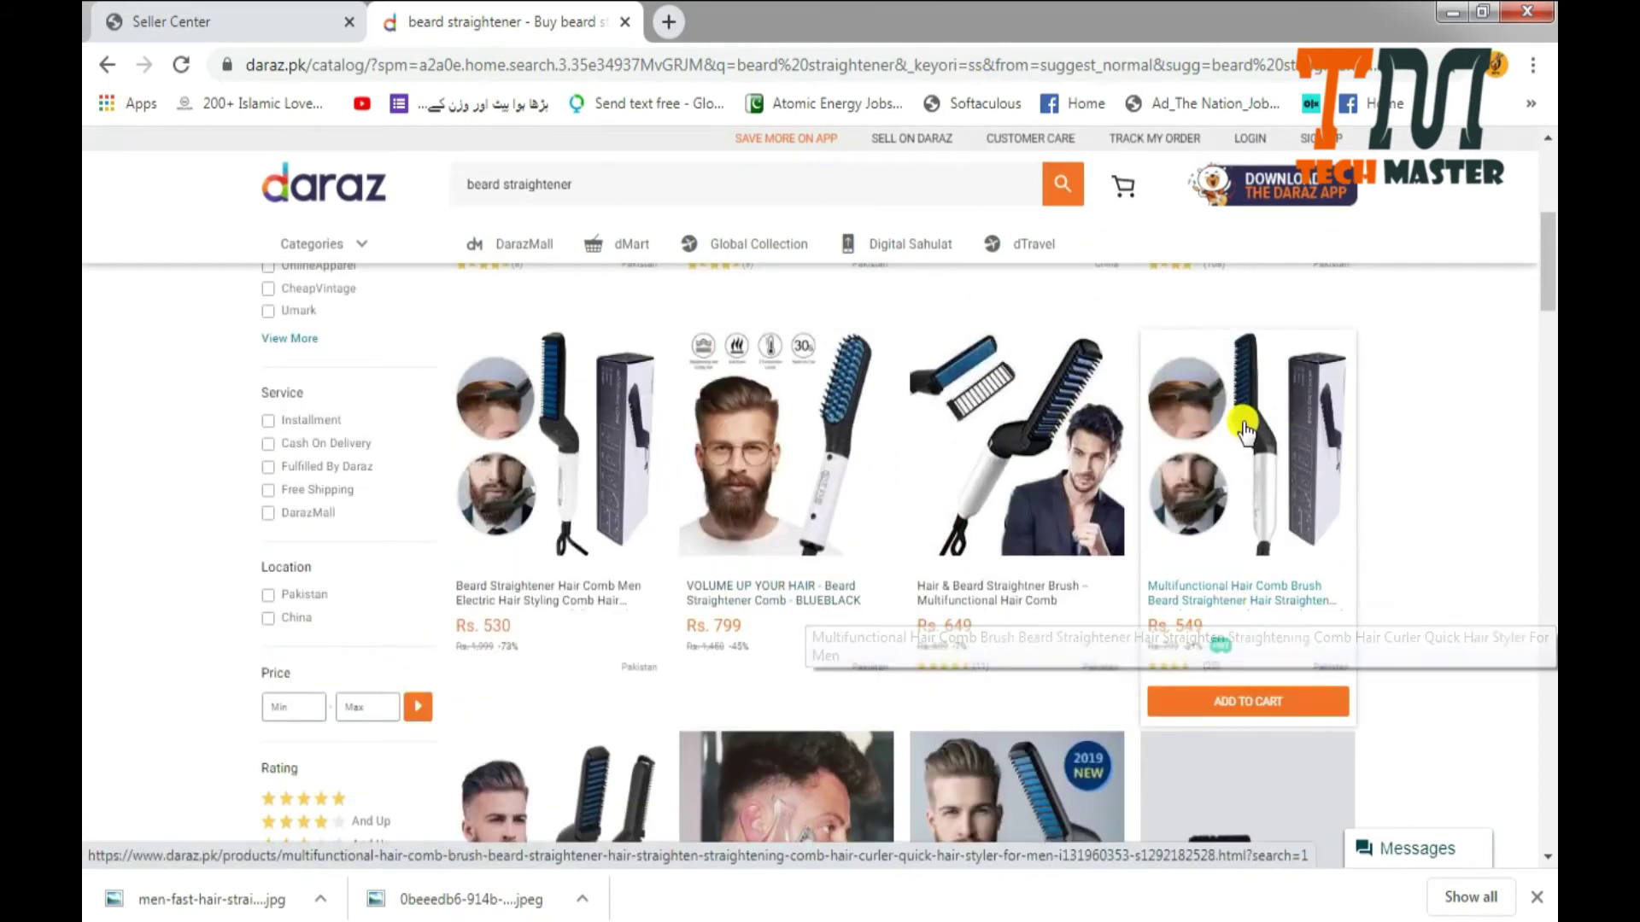
left_click(1270, 595)
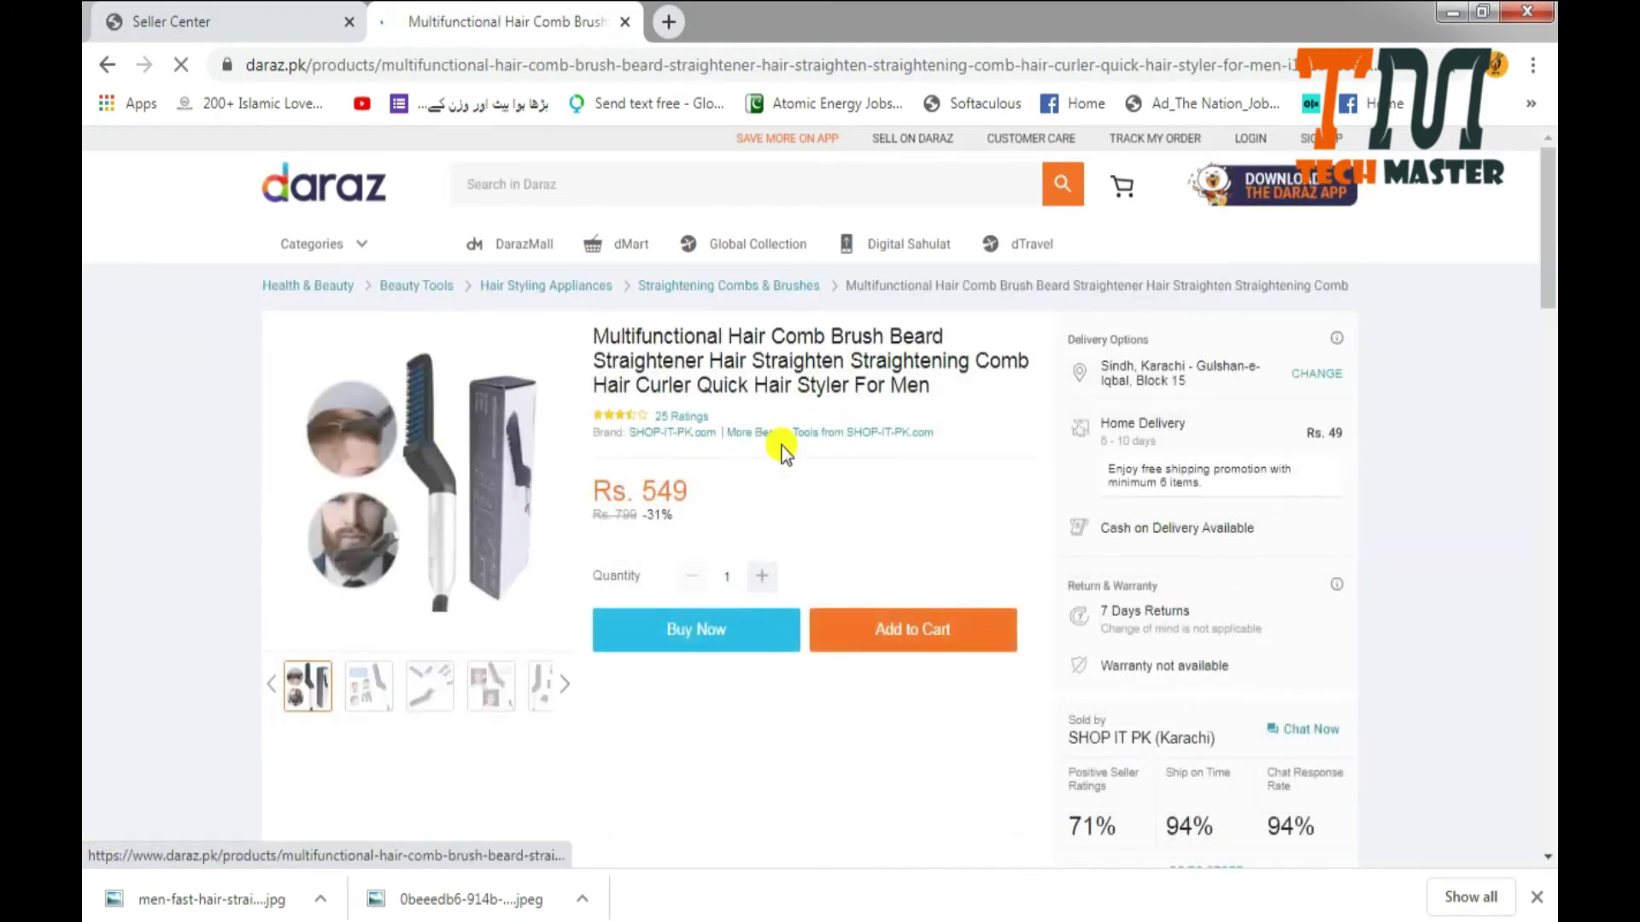
Review the listing's description and specifications, and copy its full product title.
scroll(780, 447, "down", 7)
scroll(781, 446, "down", 2)
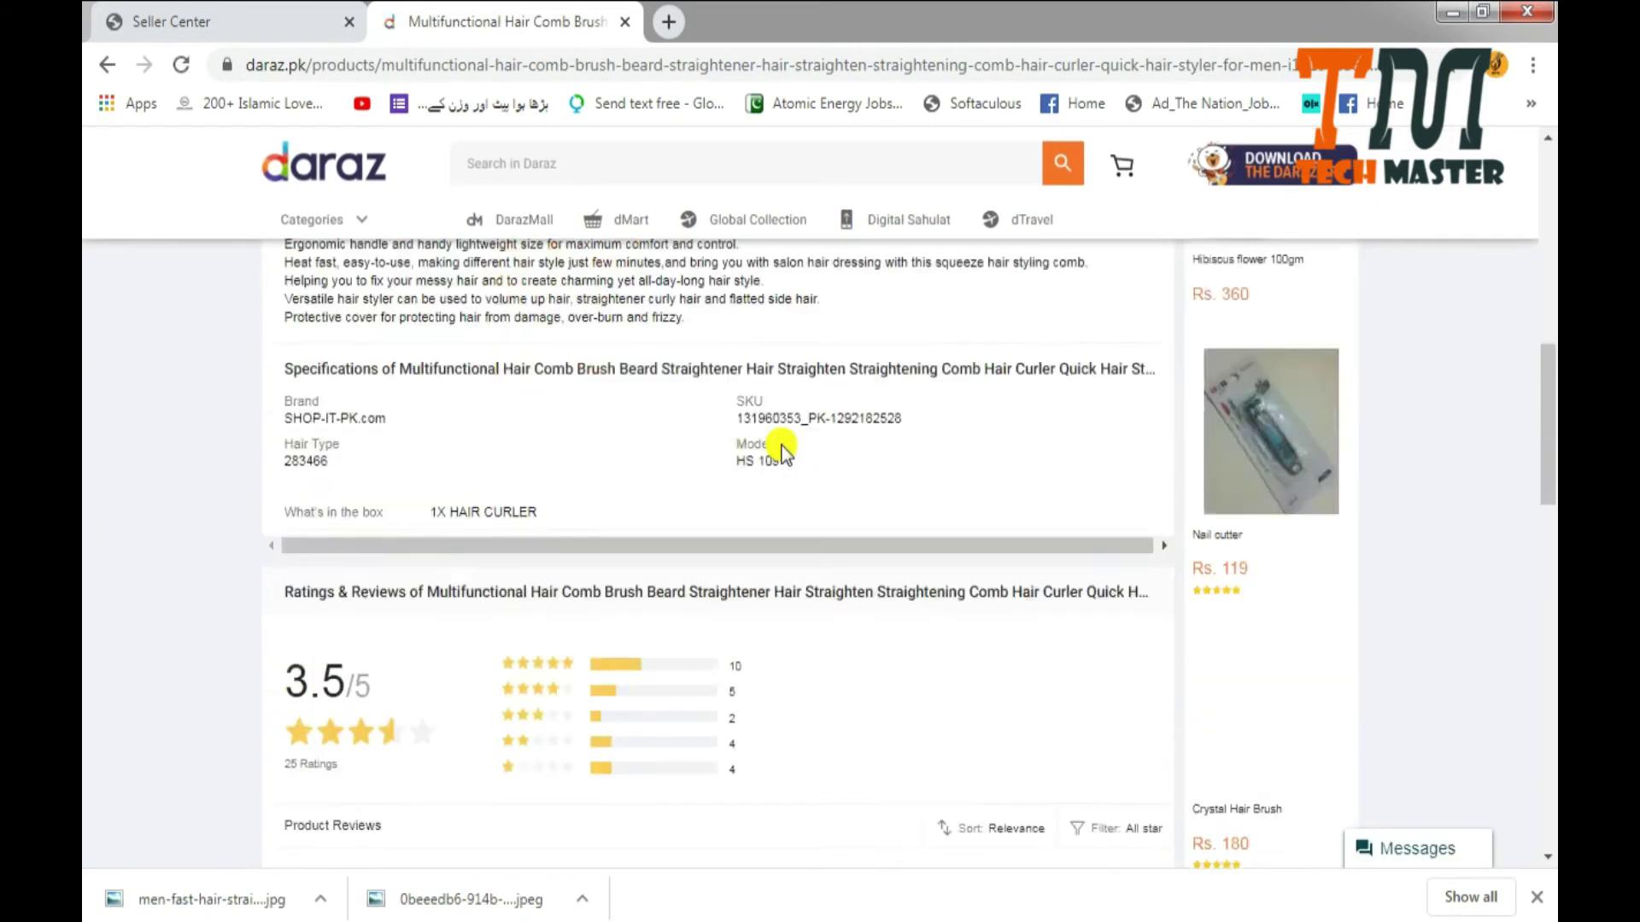
scroll(780, 447, "up", 10)
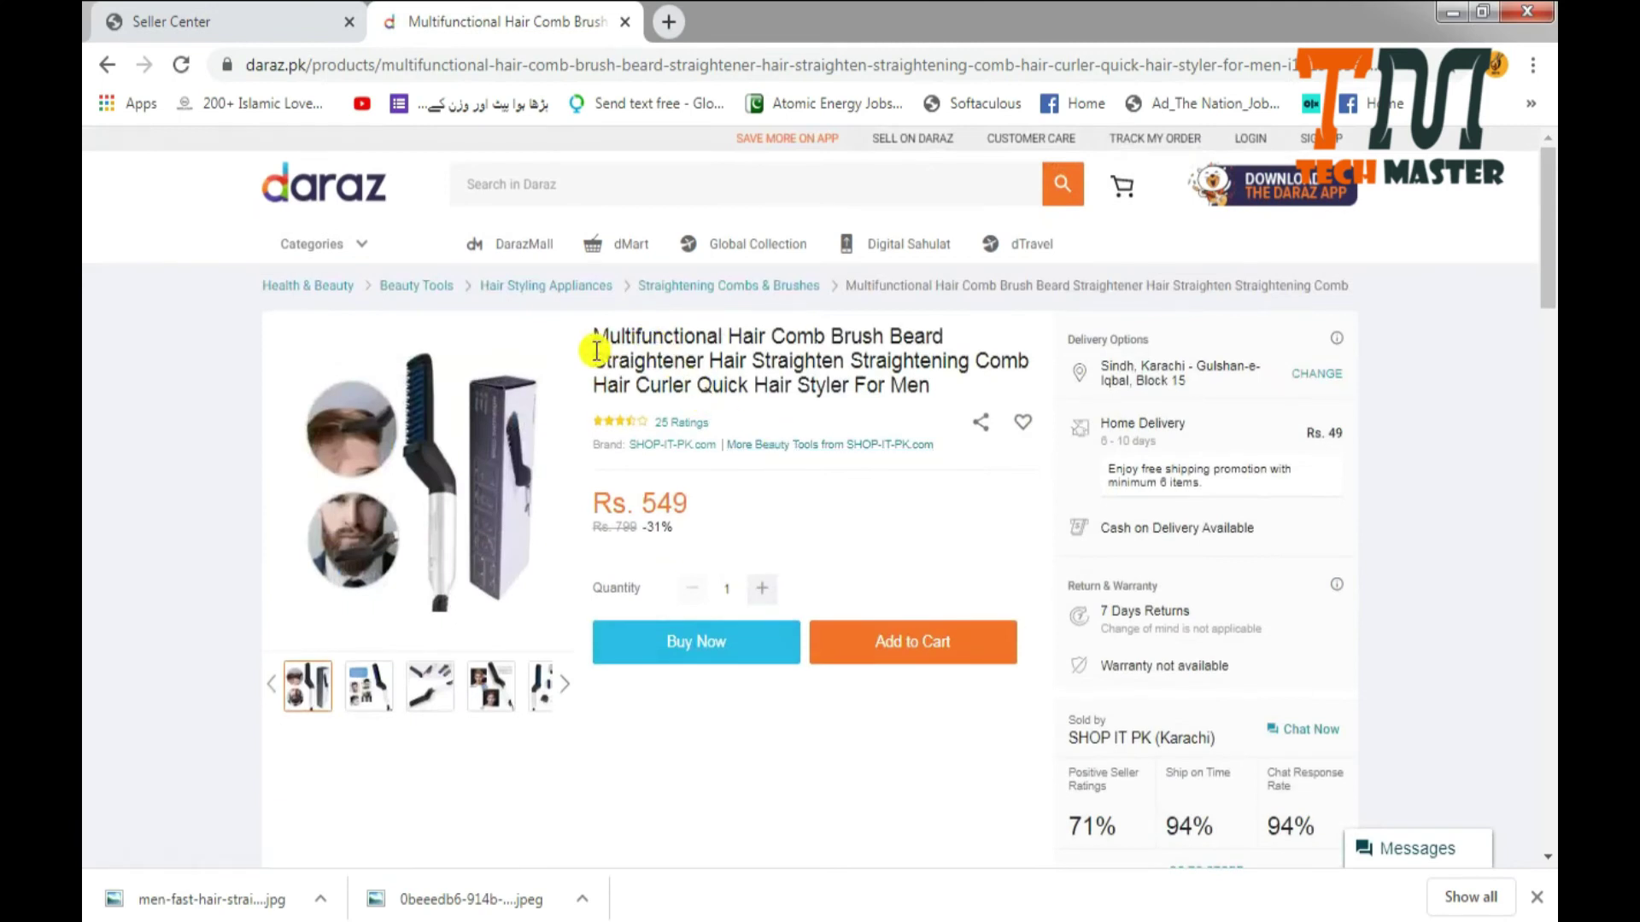
left_click_drag(596, 335, 976, 380)
key("ctrl+c")
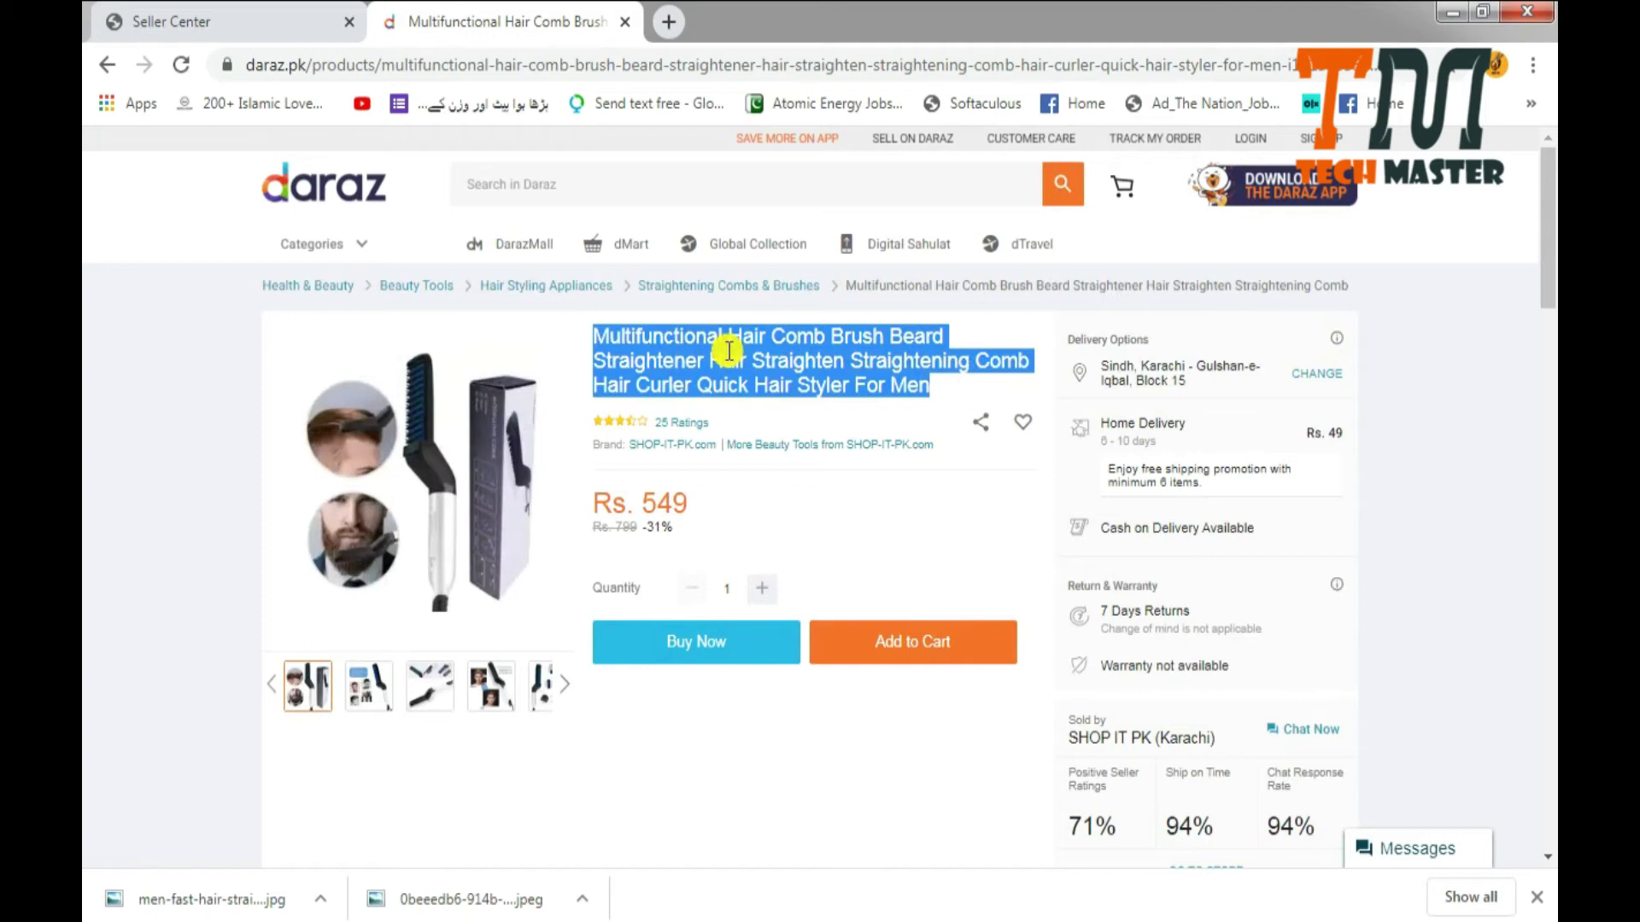
Fill in the product name in the Seller Center form with the title copied from the multifunctional beard straightener listing.
left_click(322, 18)
left_click(612, 285)
type("sdfsdf")
double_click(559, 284)
key("BackSpace")
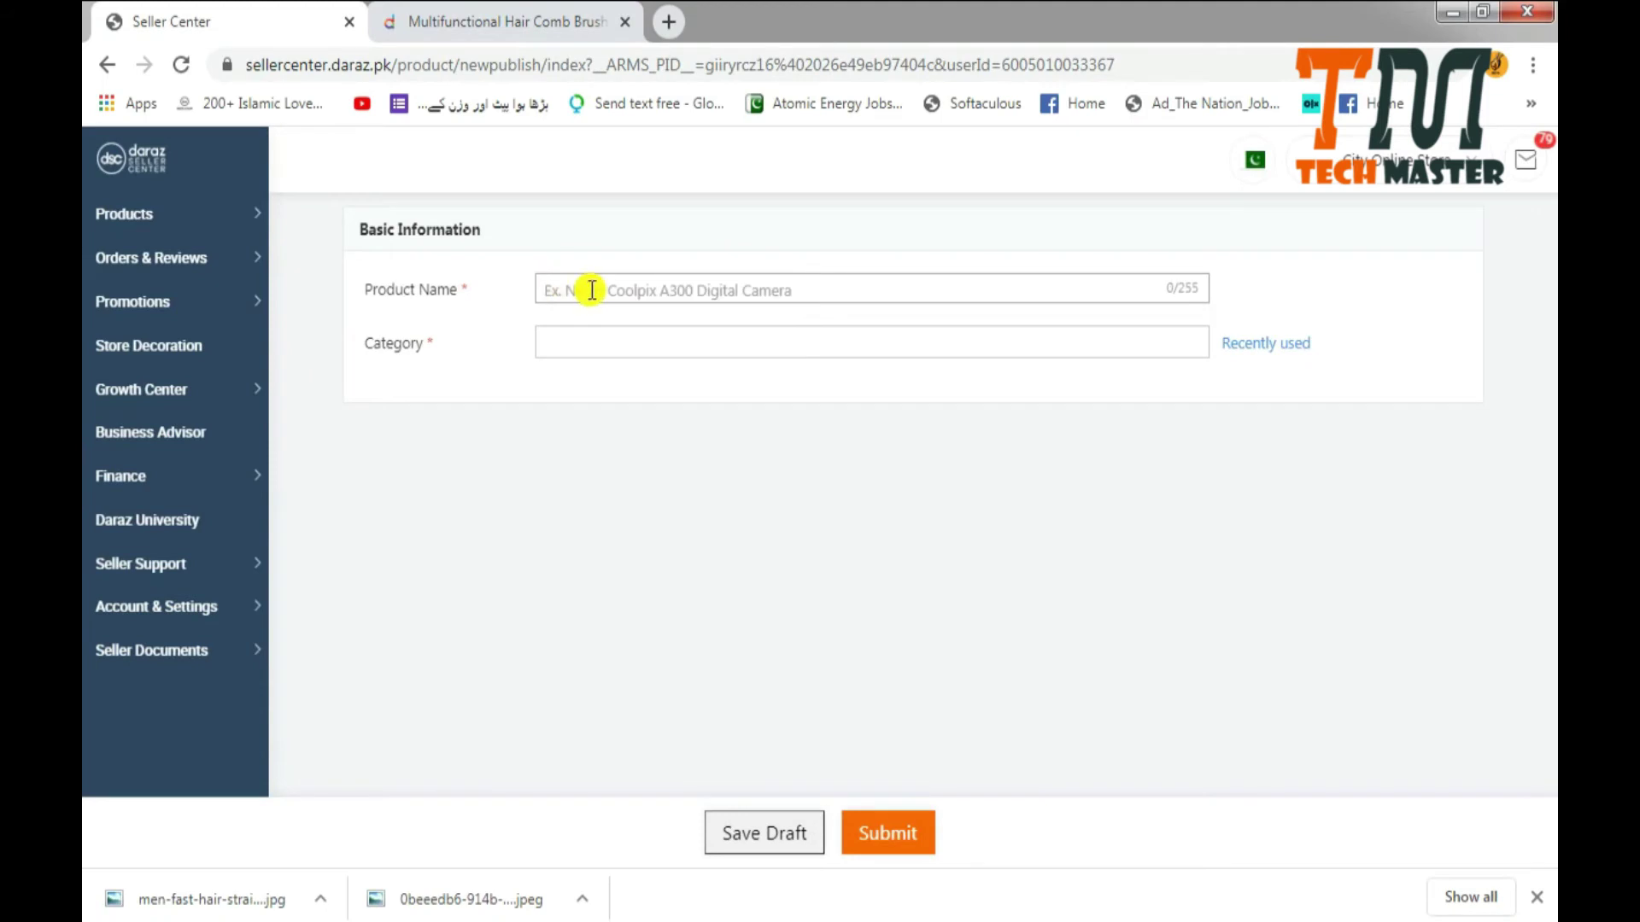
key("ctrl+v")
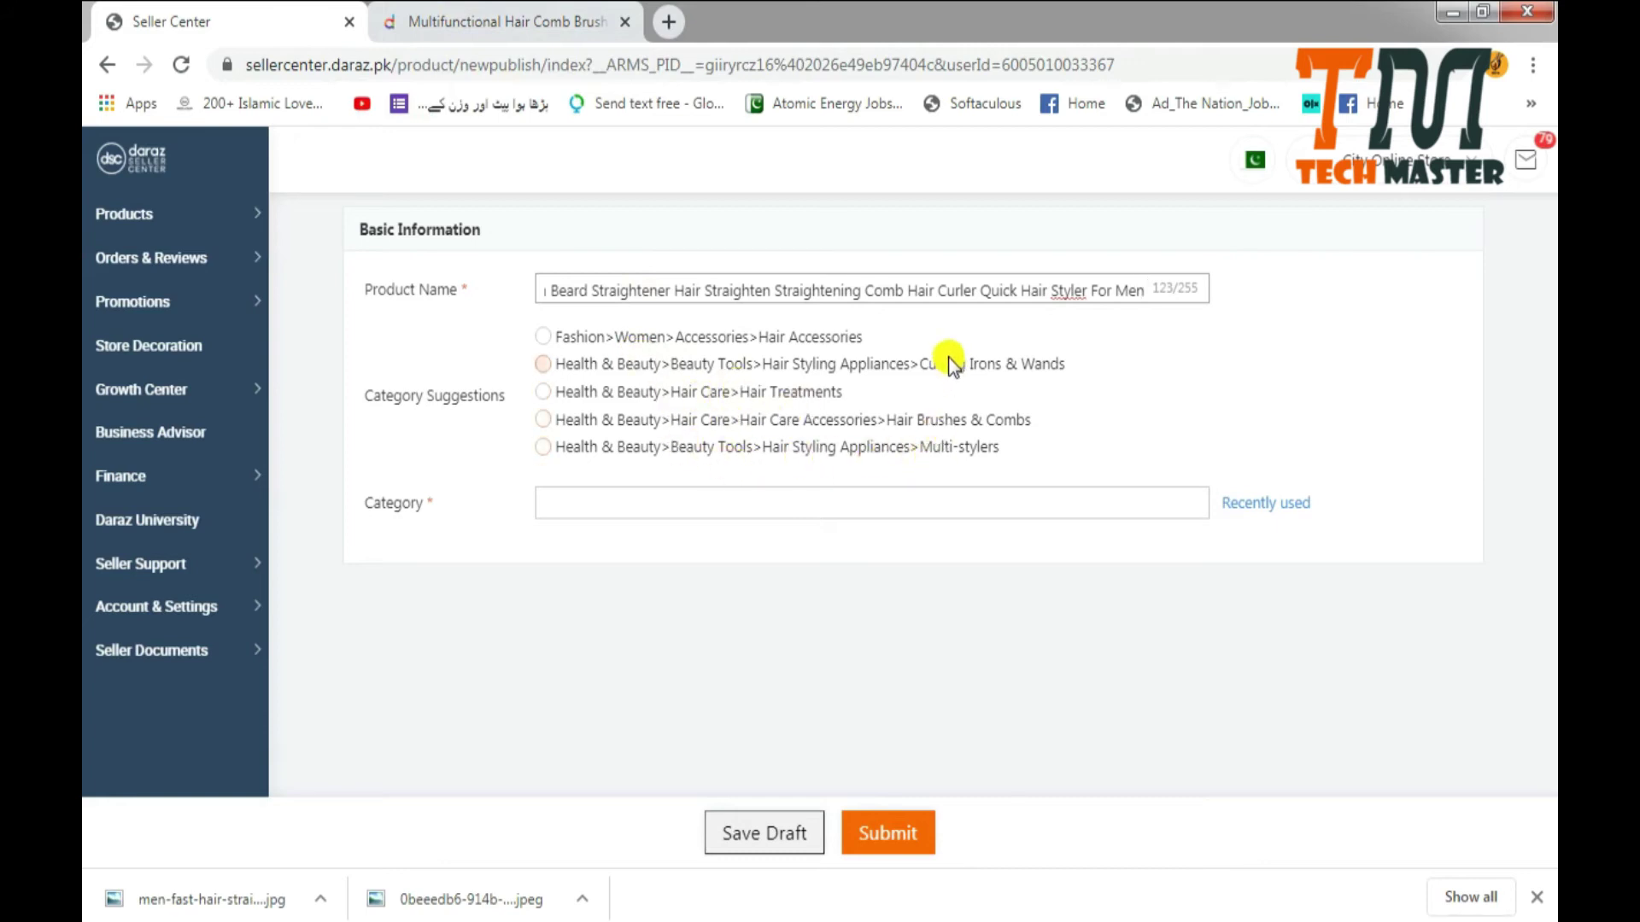
Compare the suggestions with the Daraz listing's category path and set the category to Health & Beauty > Hair Care > Hair Care Accessories > Hair Brushes & Combs.
left_click(410, 19)
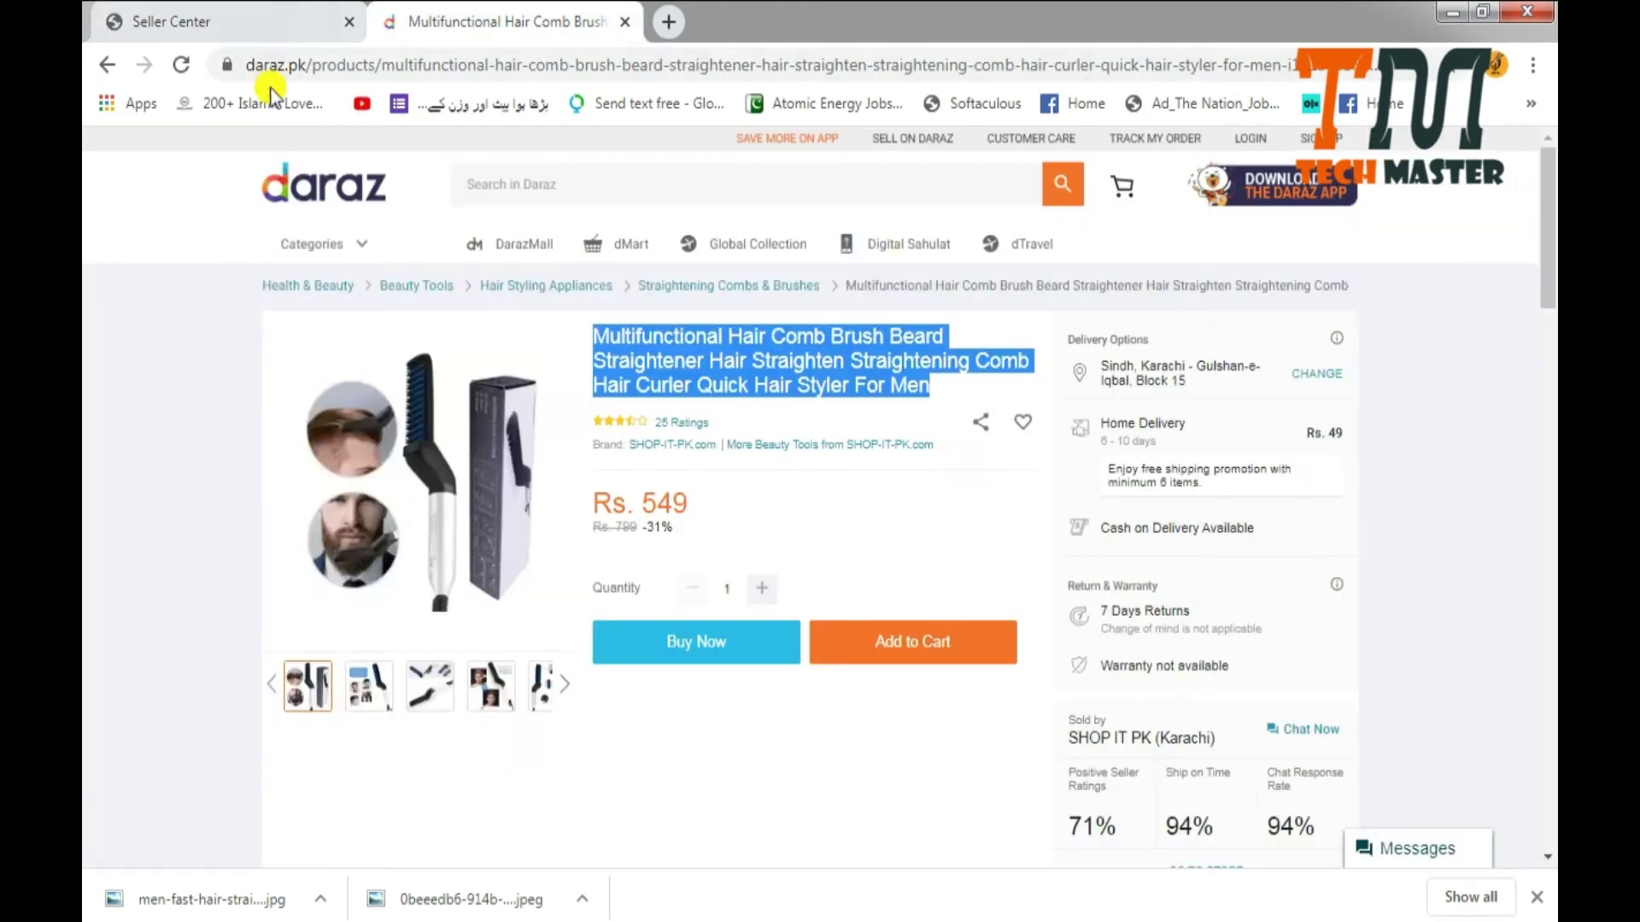
left_click(197, 301)
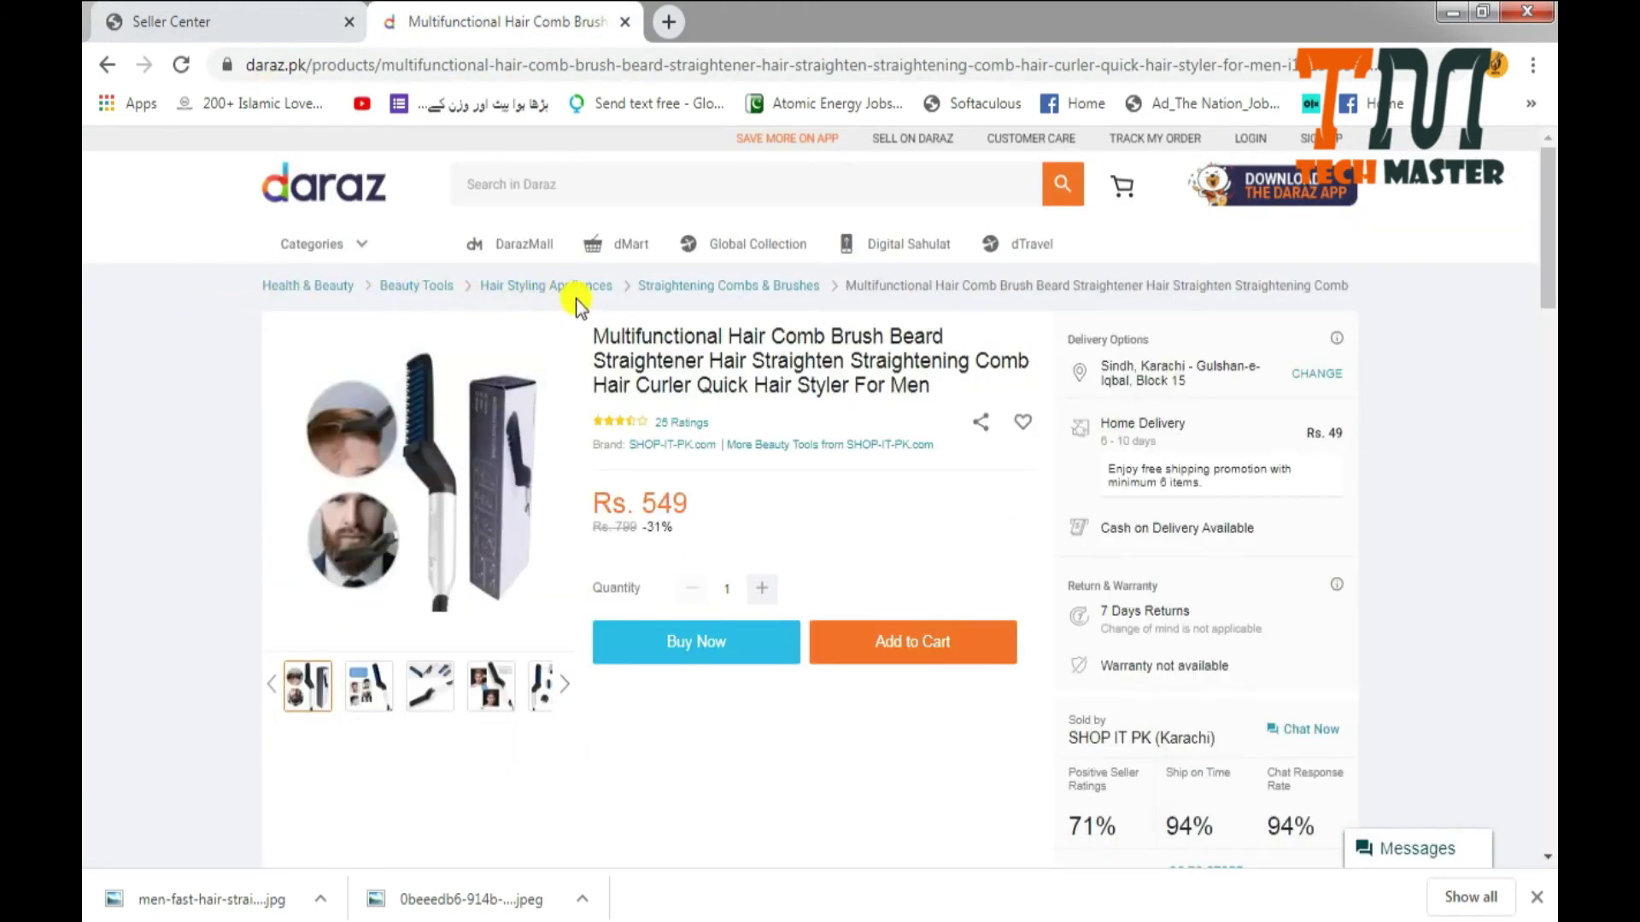
left_click(222, 21)
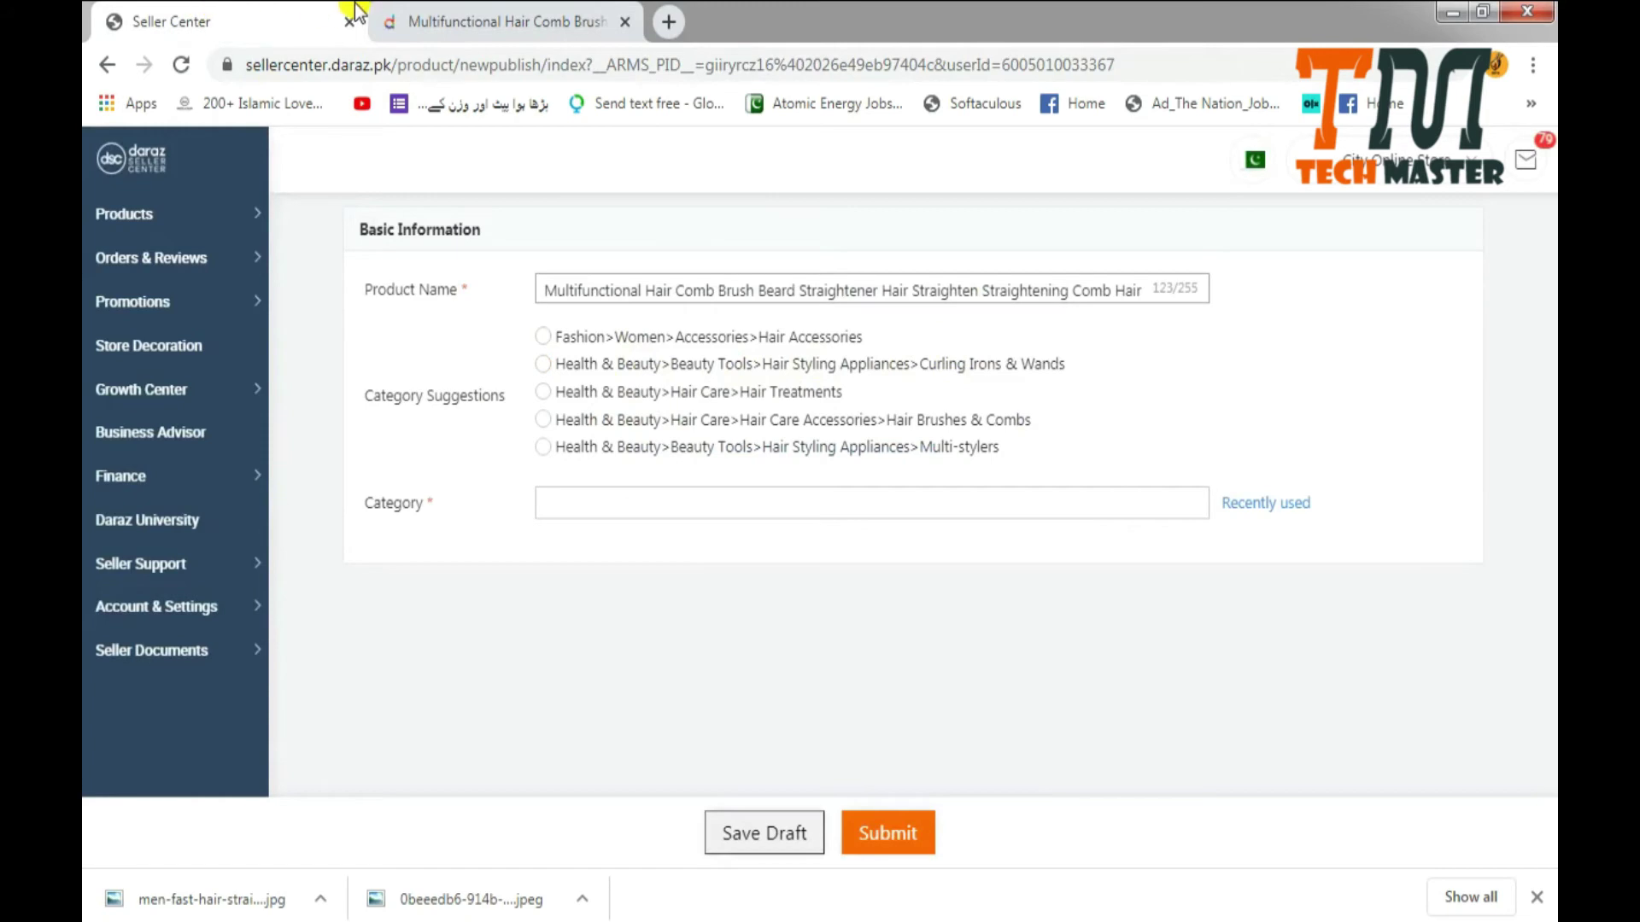
left_click(410, 22)
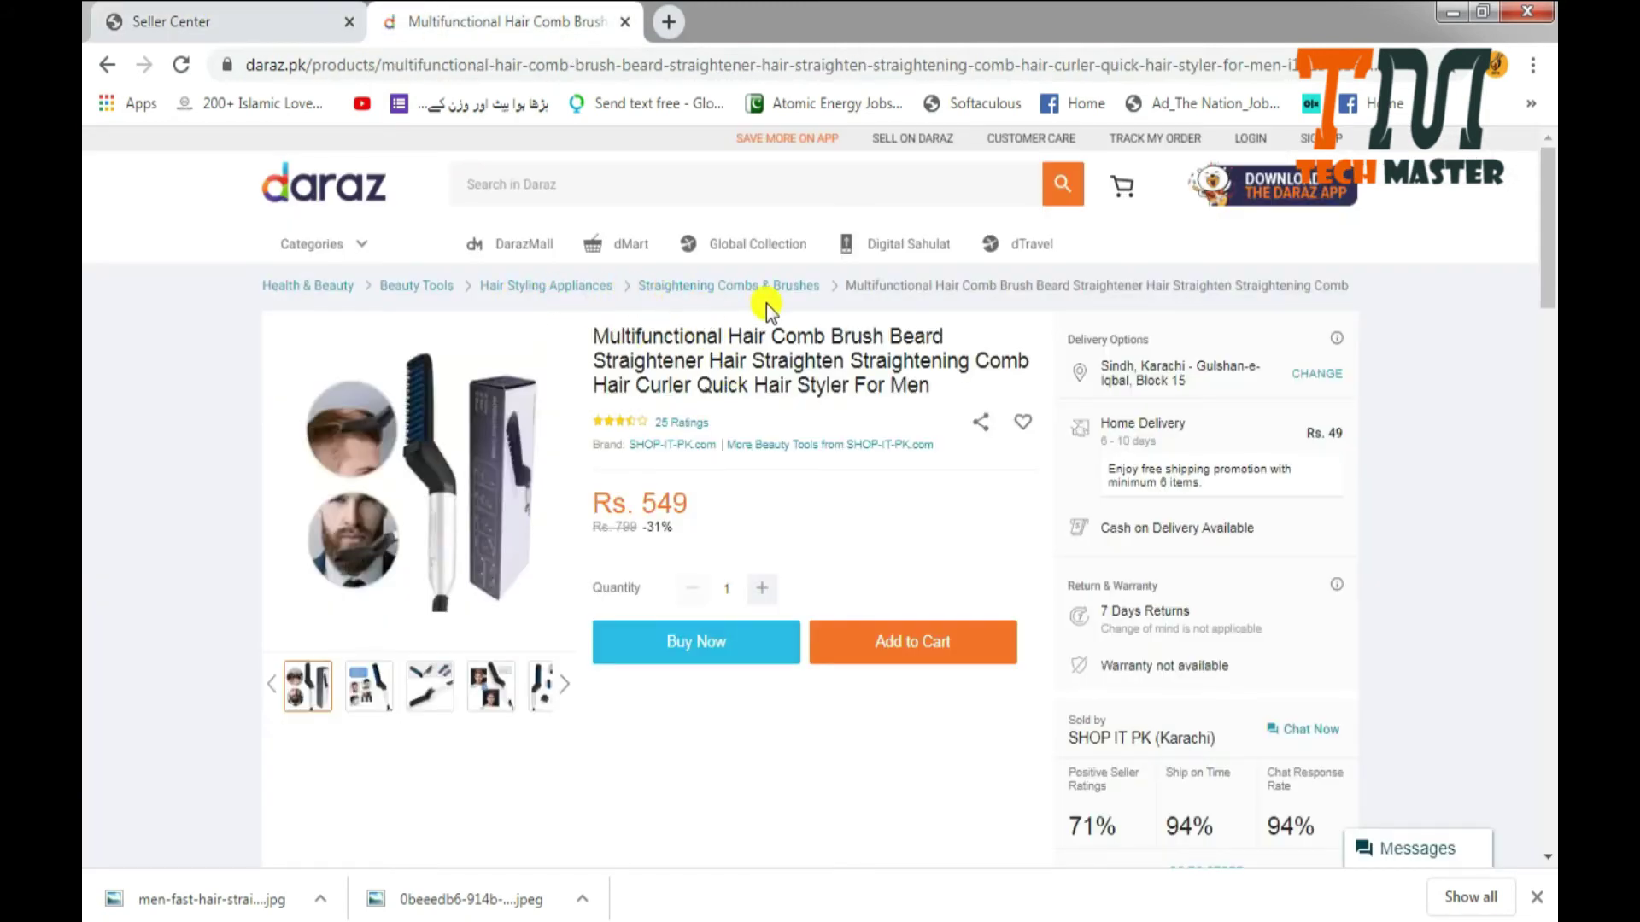
left_click(204, 15)
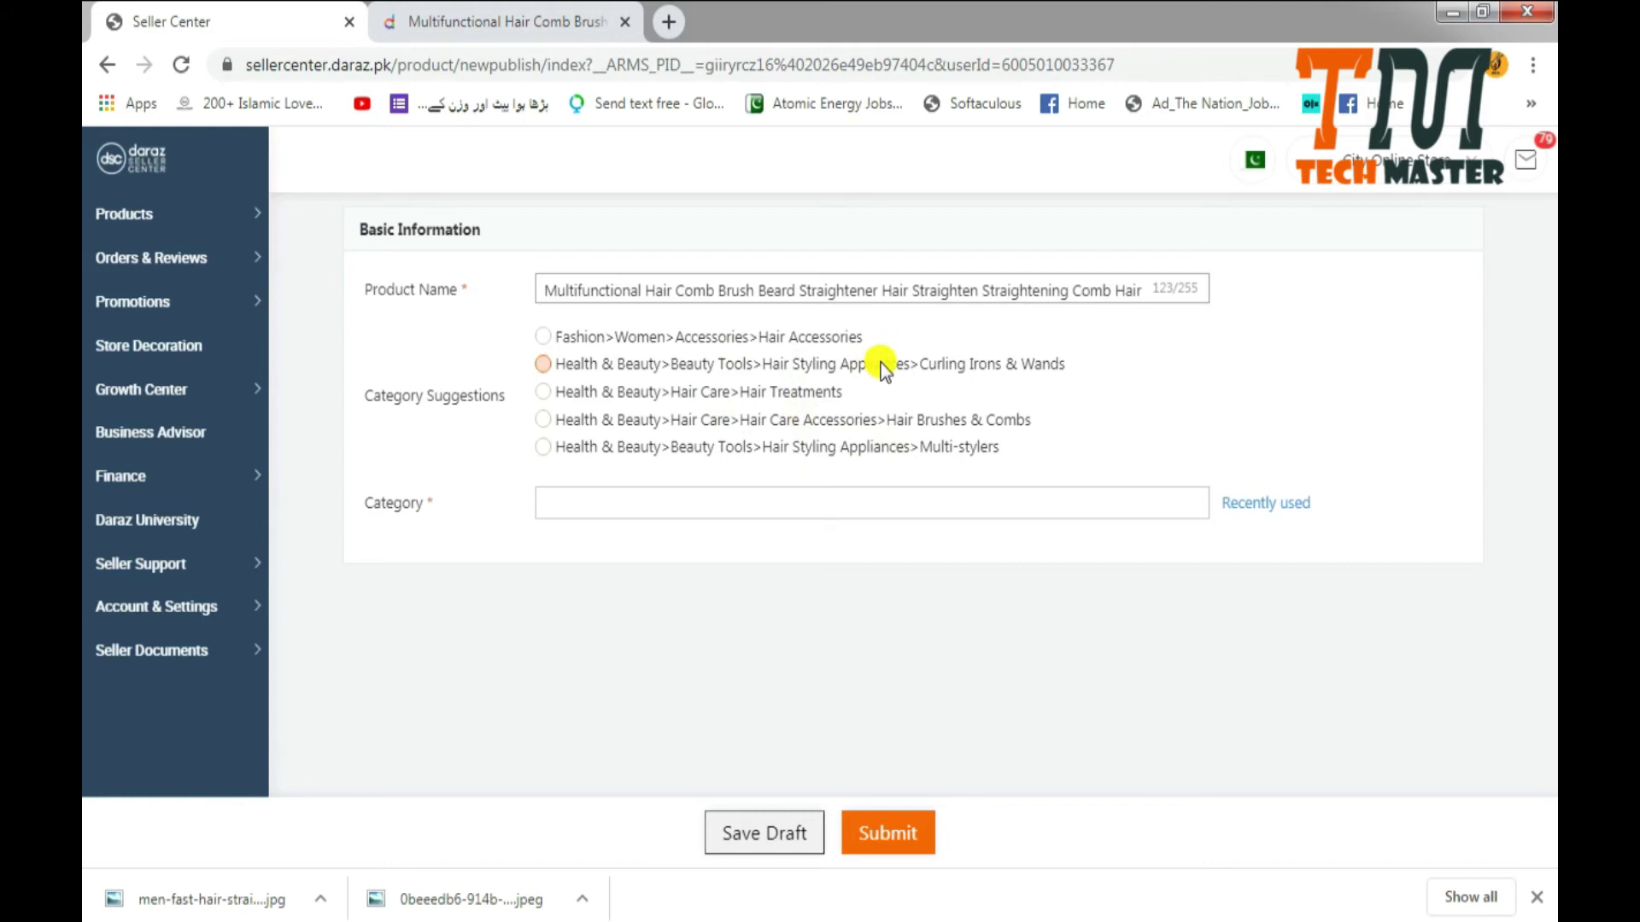
left_click(874, 423)
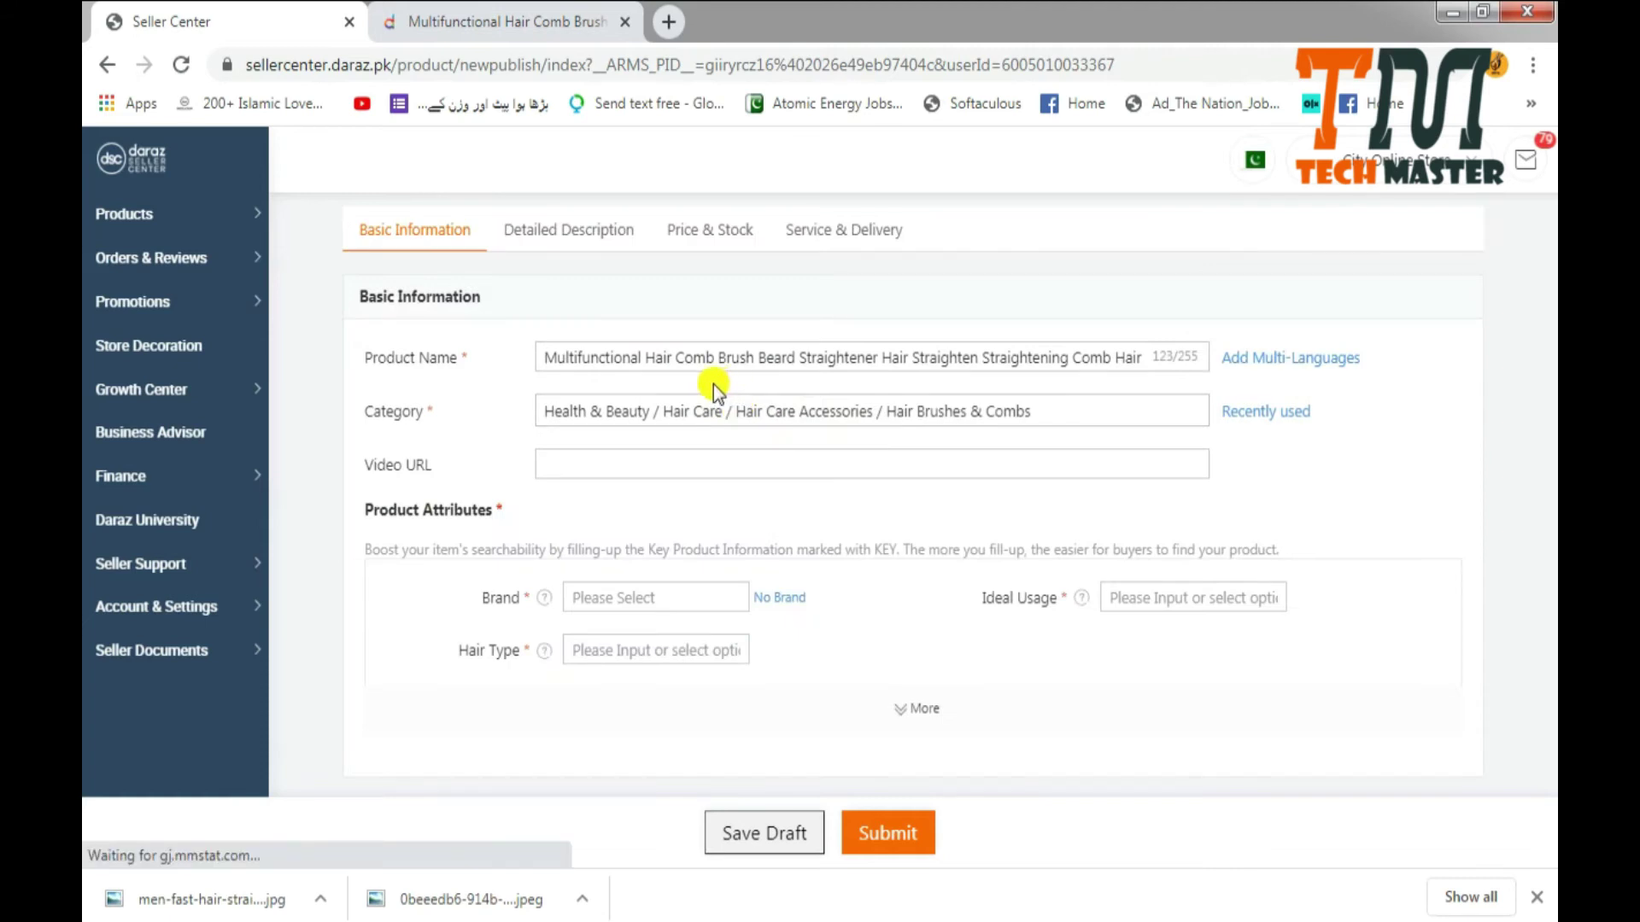
Look through the new product form down to Service & Delivery and go back to the Product Attributes fields.
scroll(758, 303, "down", 10)
scroll(762, 300, "down", 5)
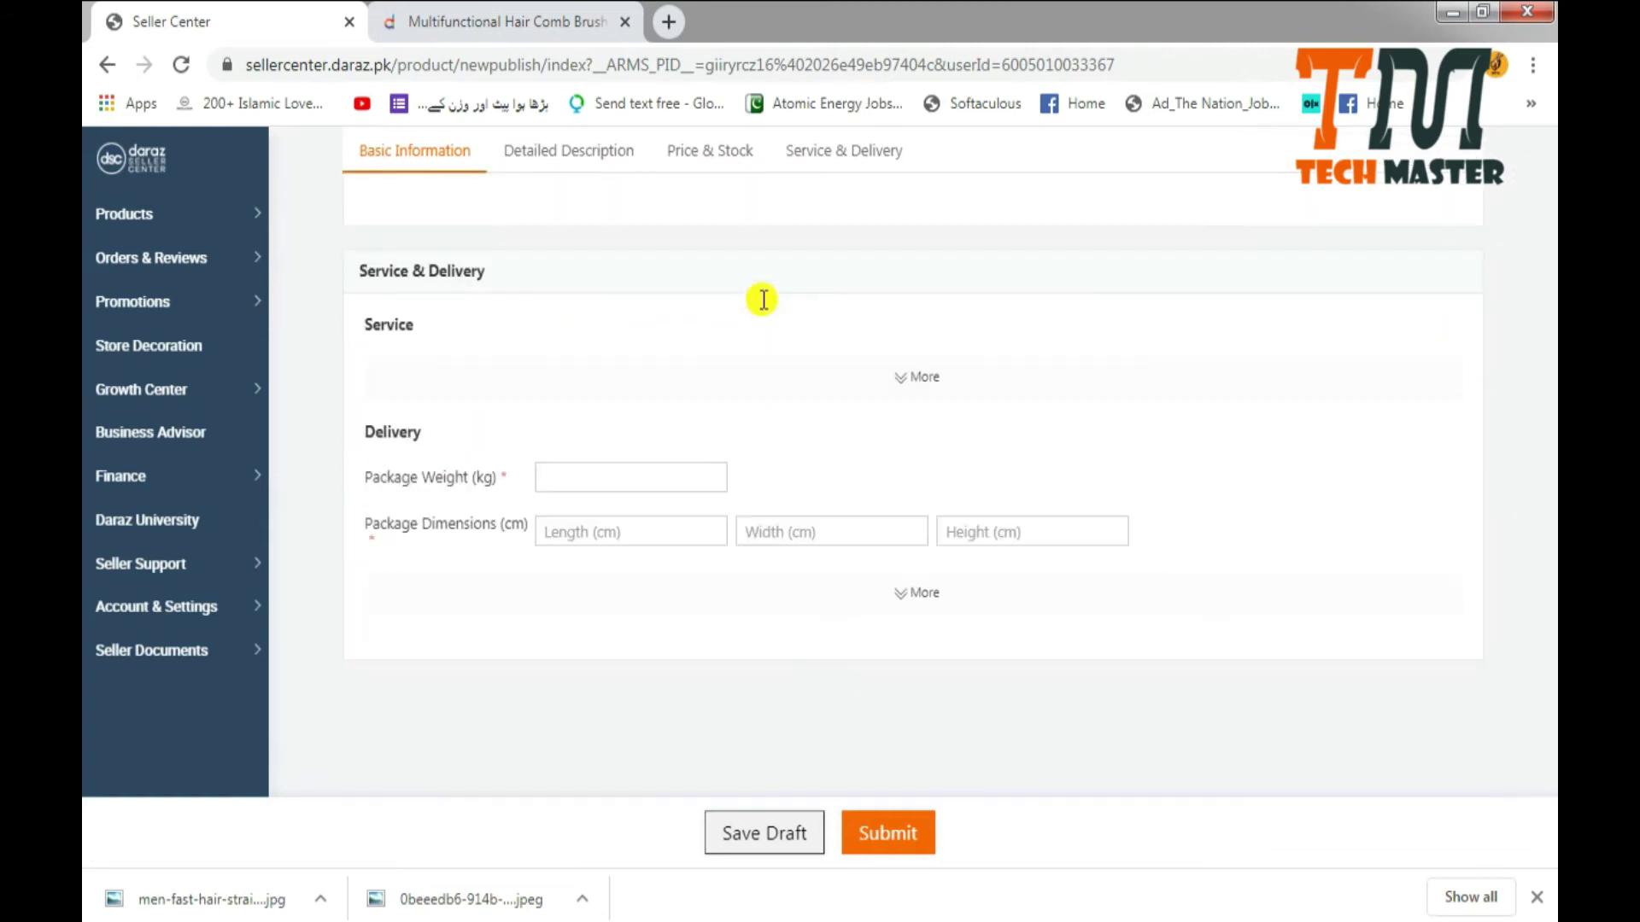
scroll(745, 483, "up", 10)
scroll(745, 494, "up", 8)
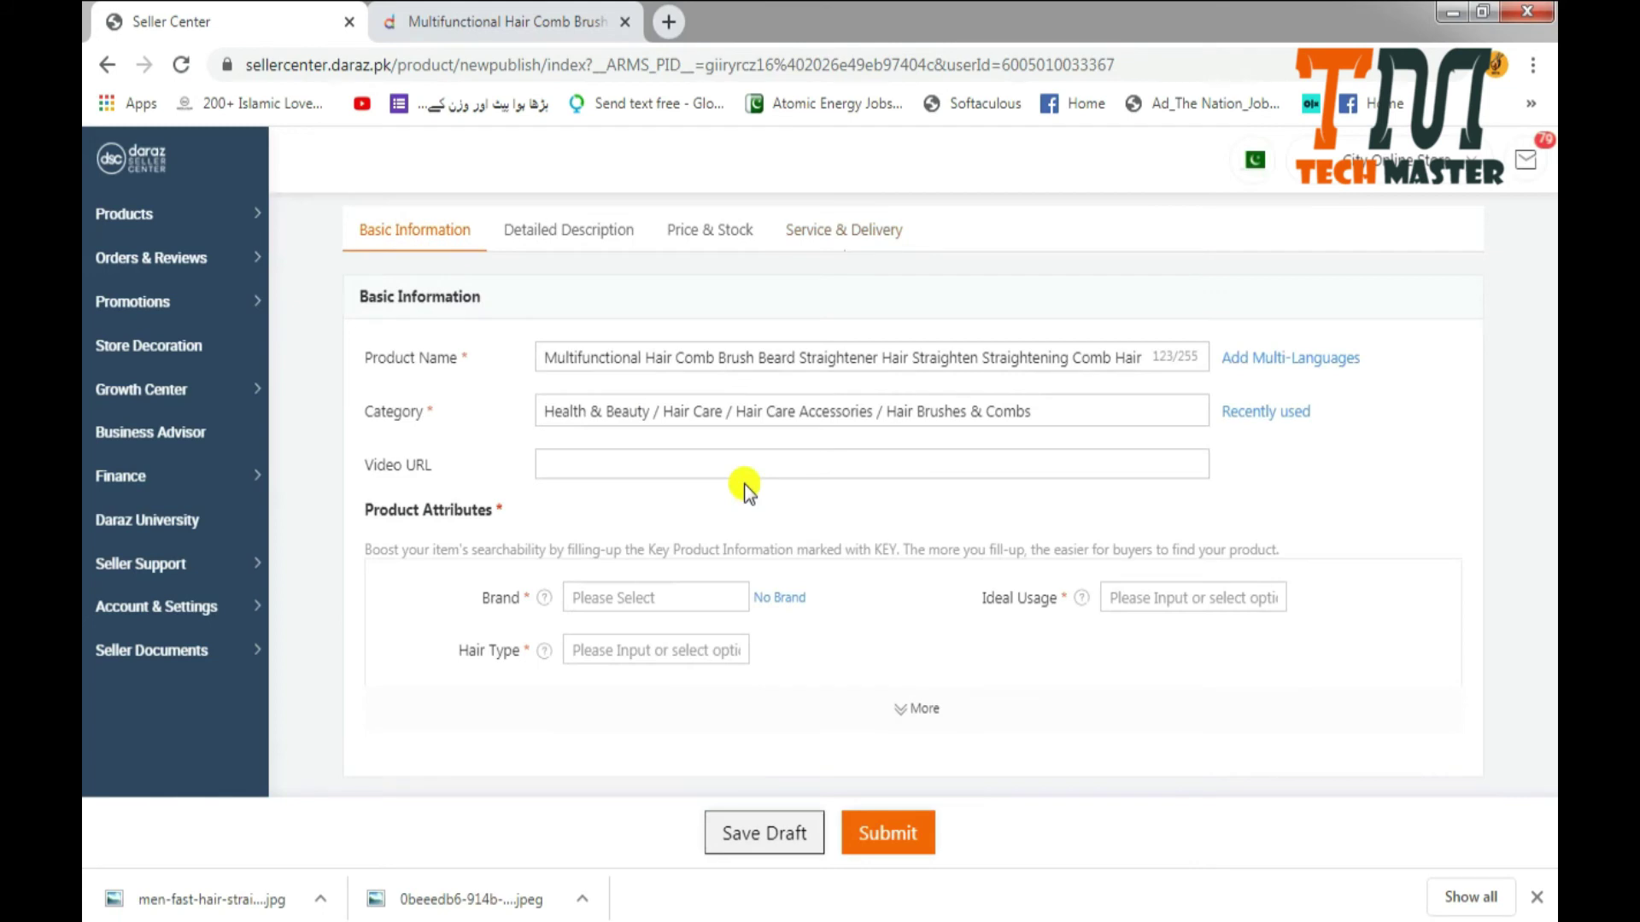
scroll(714, 478, "down", 2)
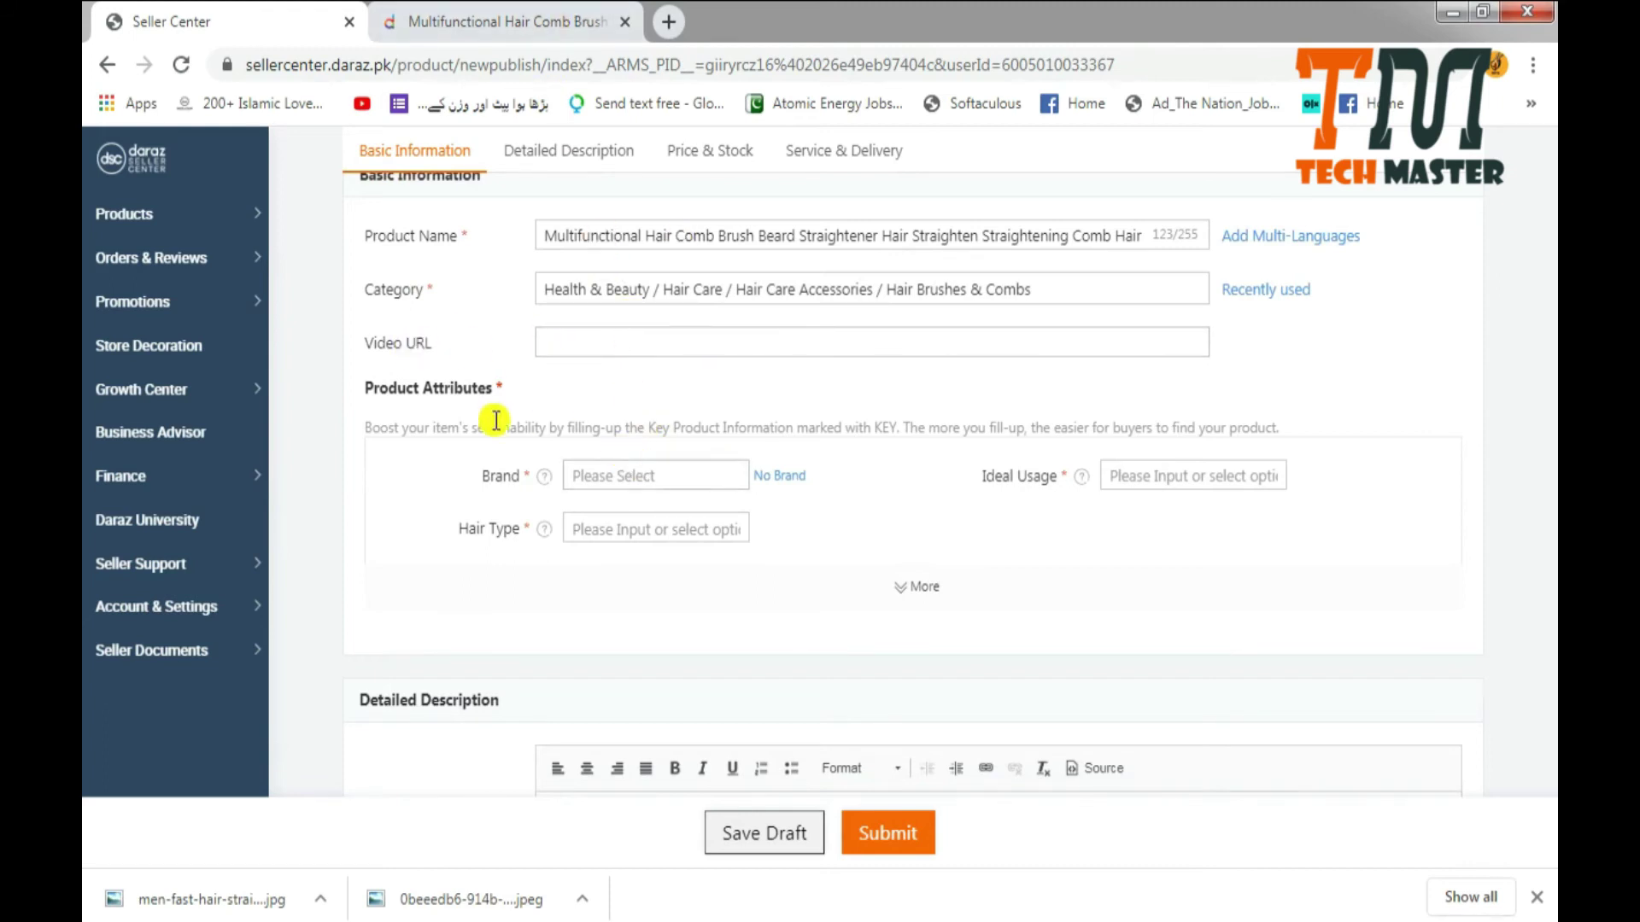
Look up the brand in the specifications of the reference Daraz listing for the Brand field.
scroll(731, 504, "down", 1)
scroll(730, 504, "down", 1)
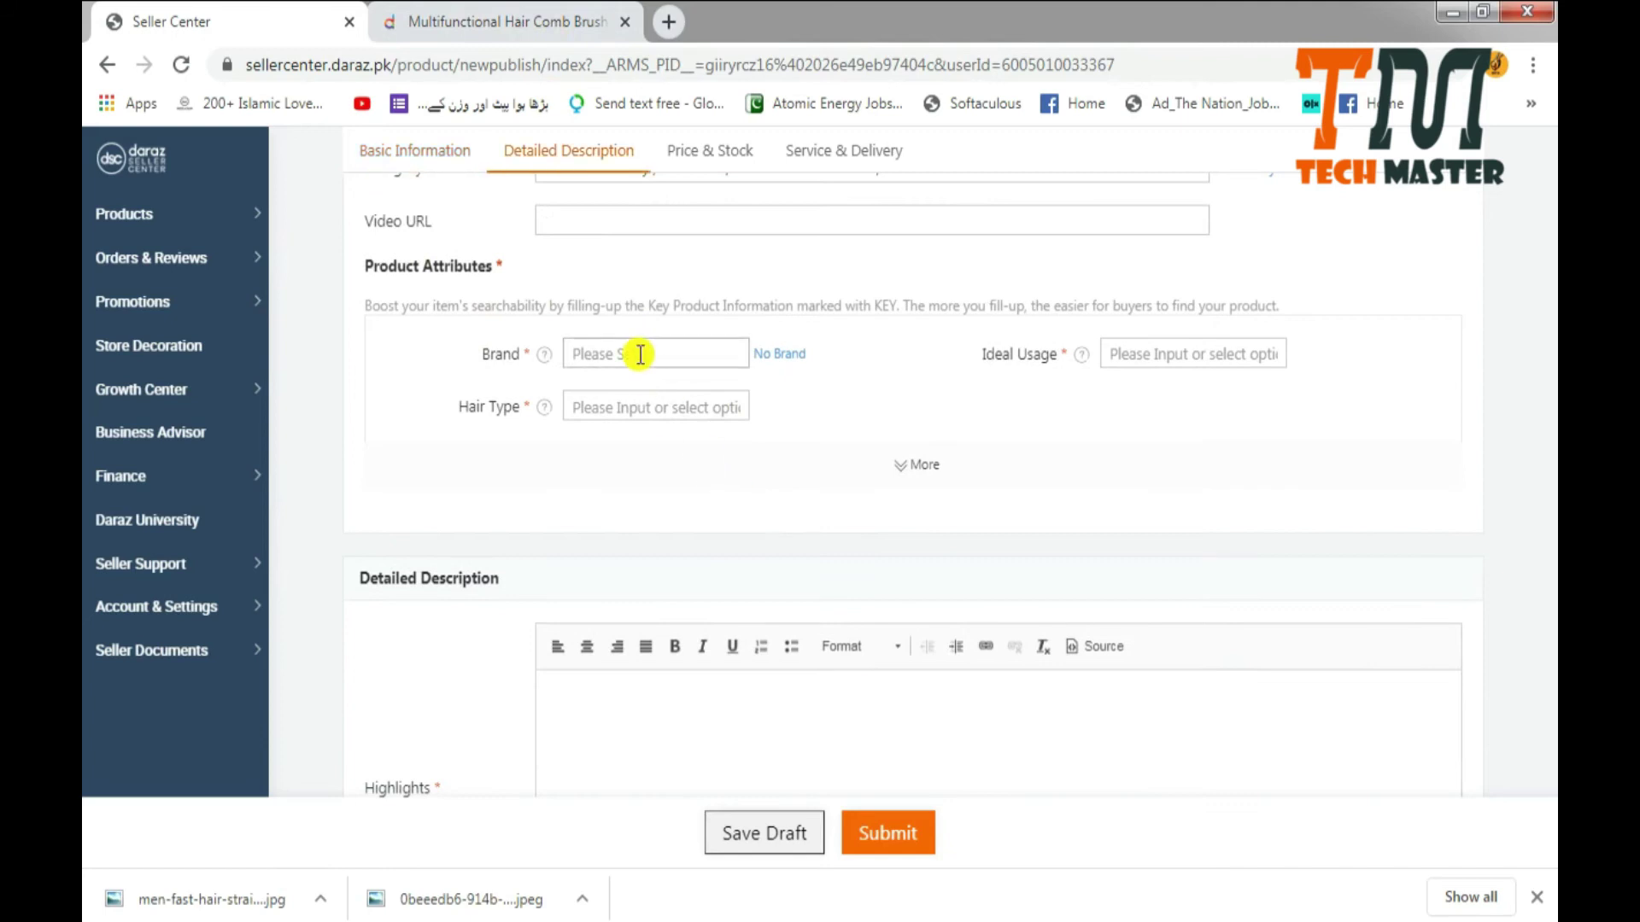
left_click(640, 355)
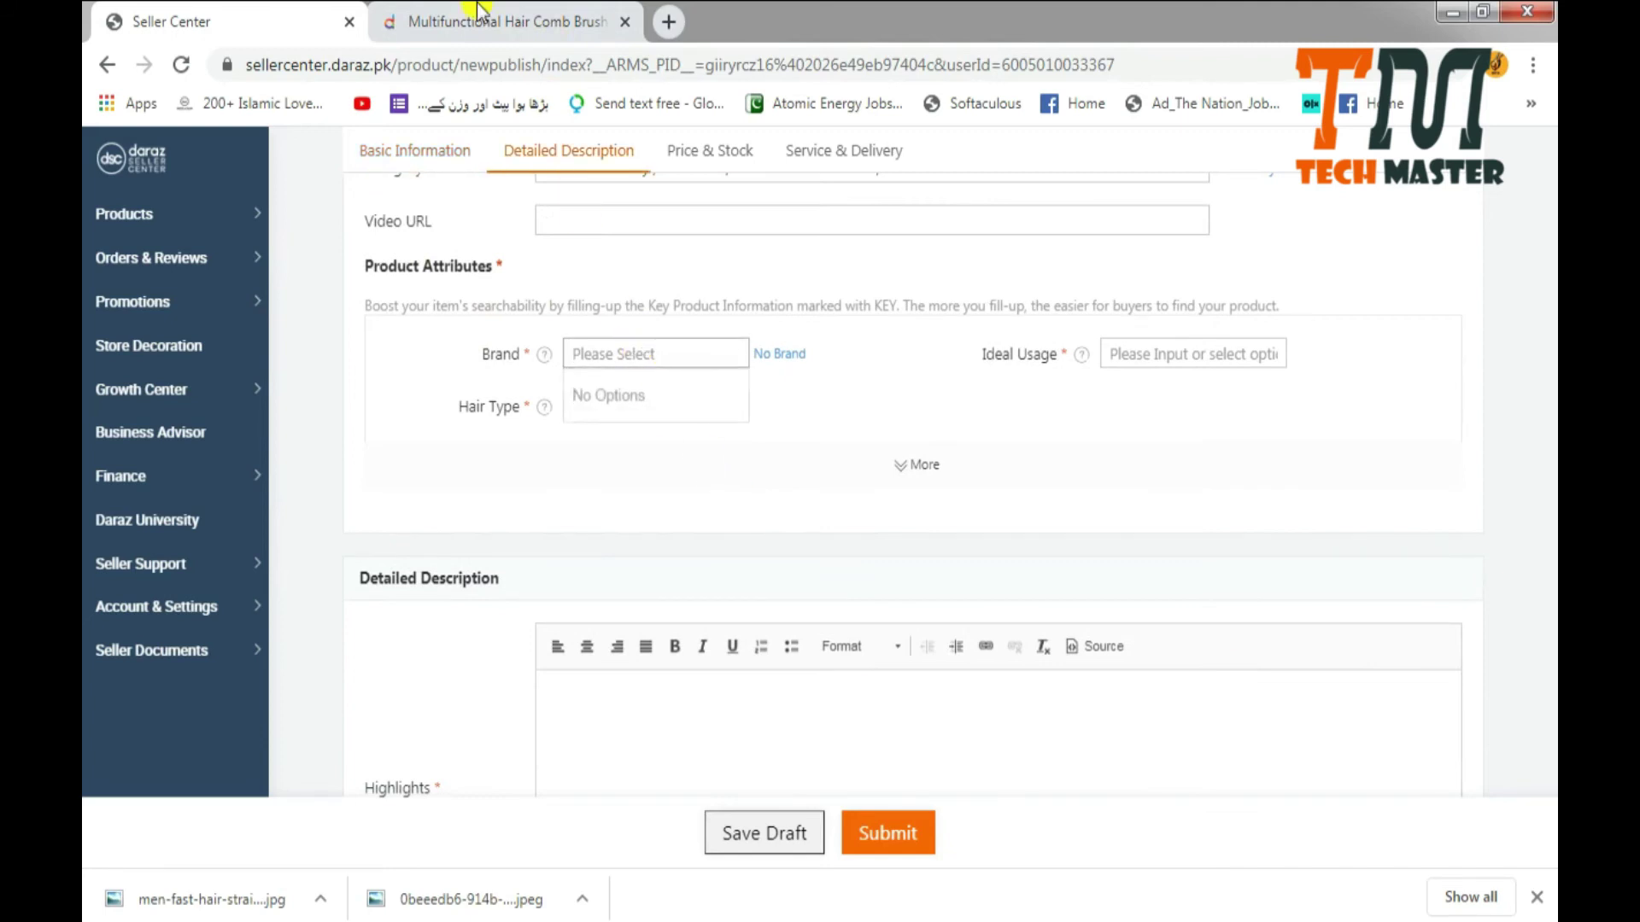
left_click(504, 21)
scroll(571, 683, "down", 8)
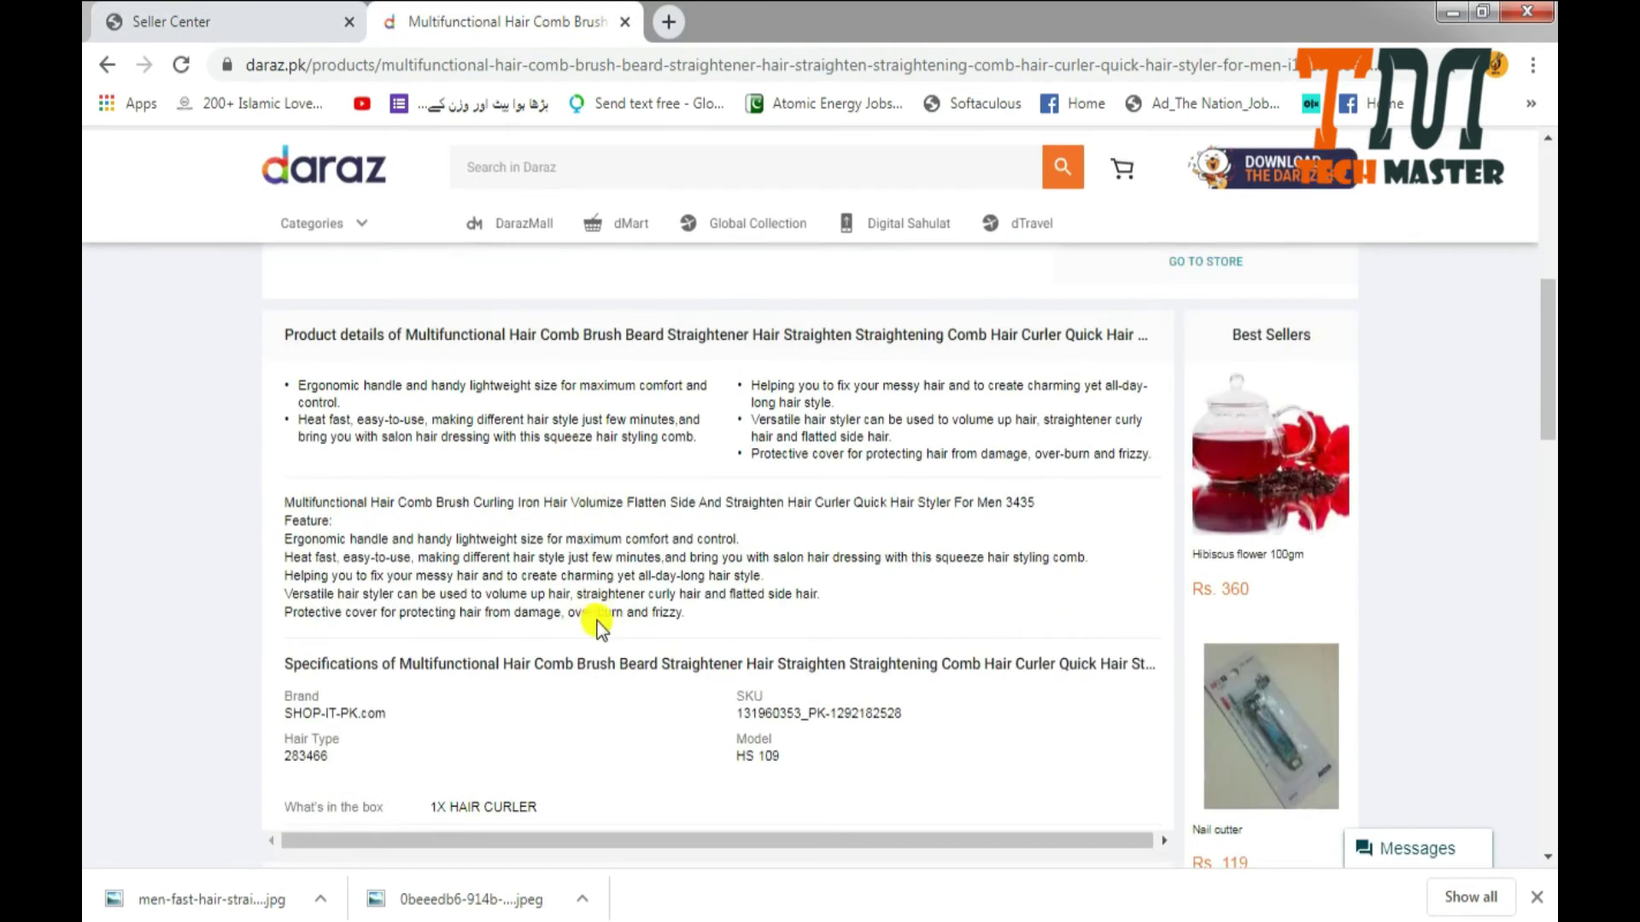
scroll(593, 624, "down", 1)
left_click_drag(282, 592, 447, 597)
scroll(567, 597, "up", 10)
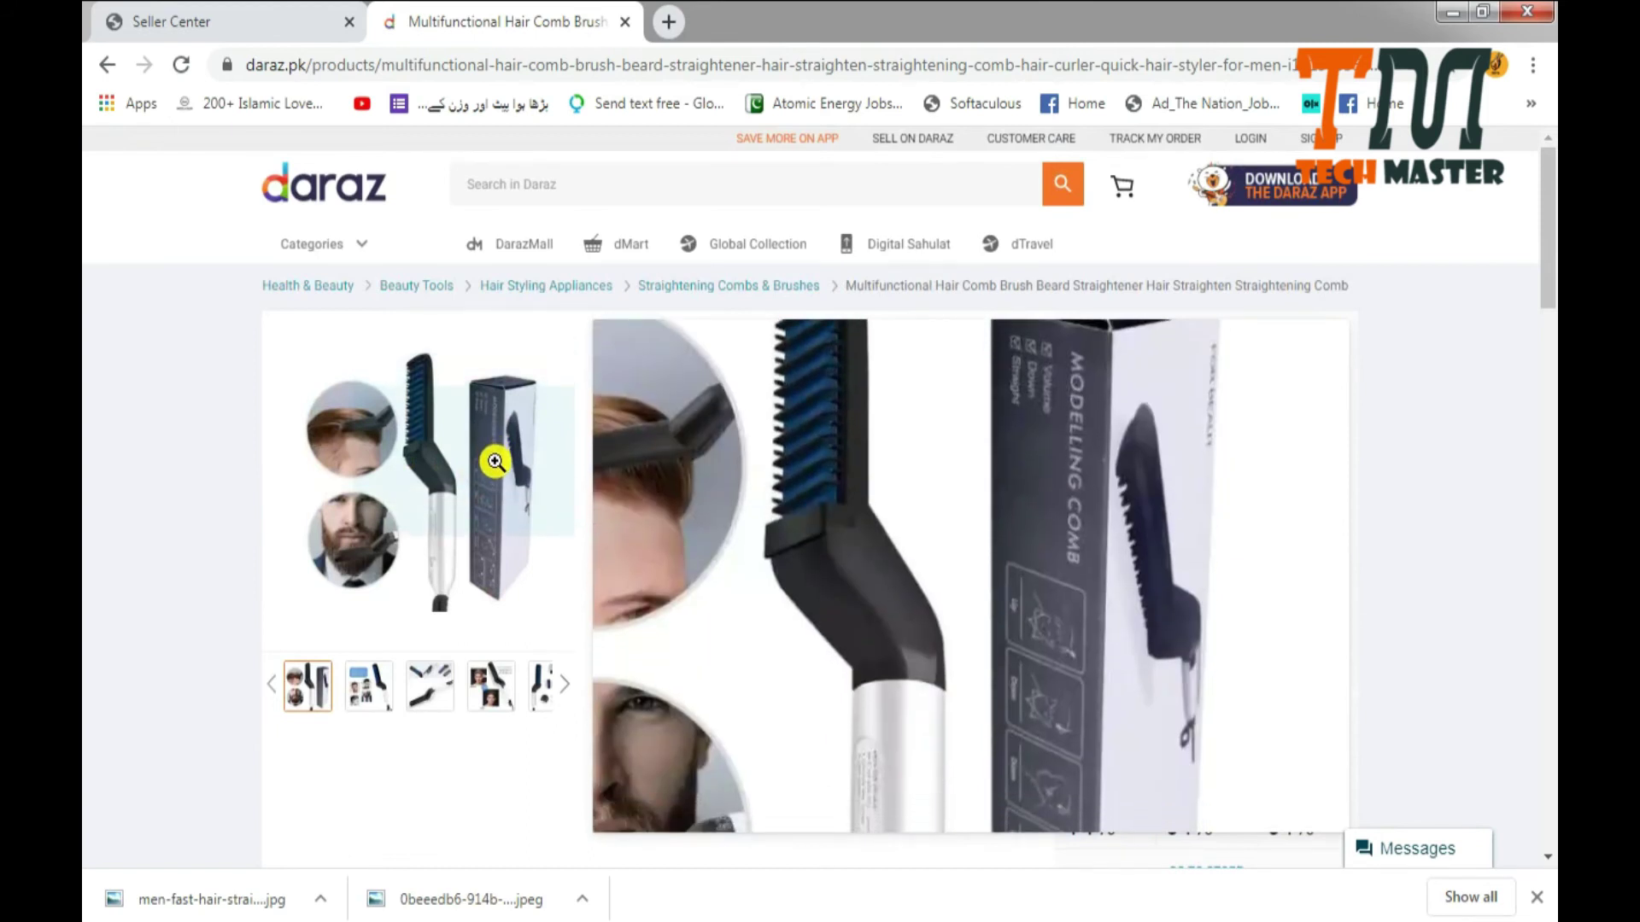
scroll(758, 659, "down", 10)
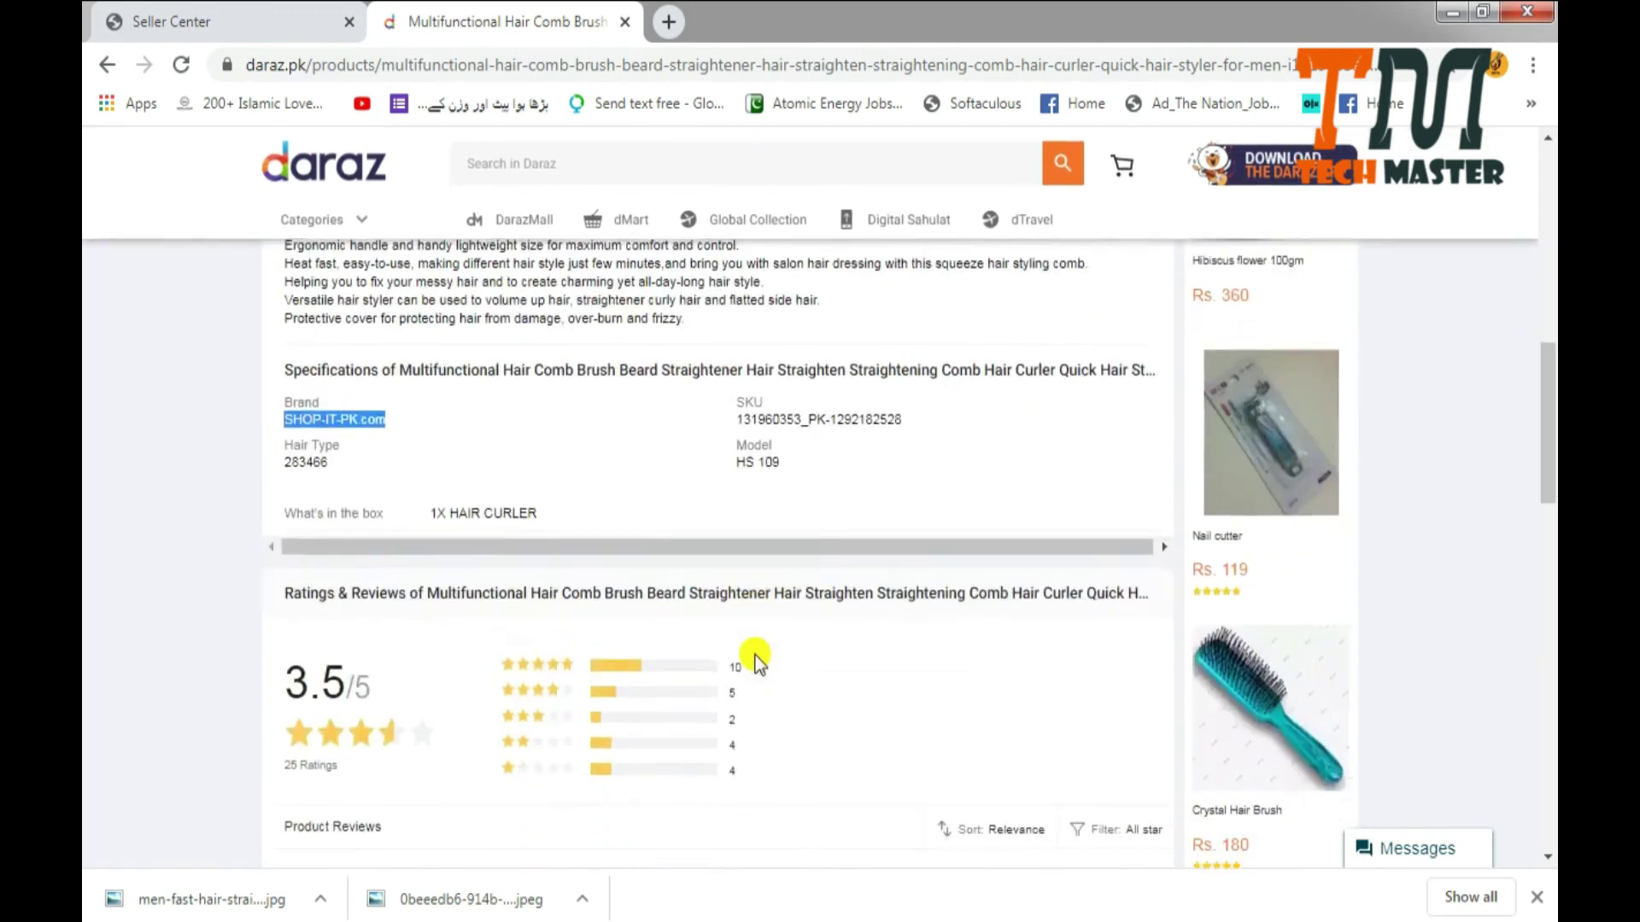
scroll(758, 658, "up", 5)
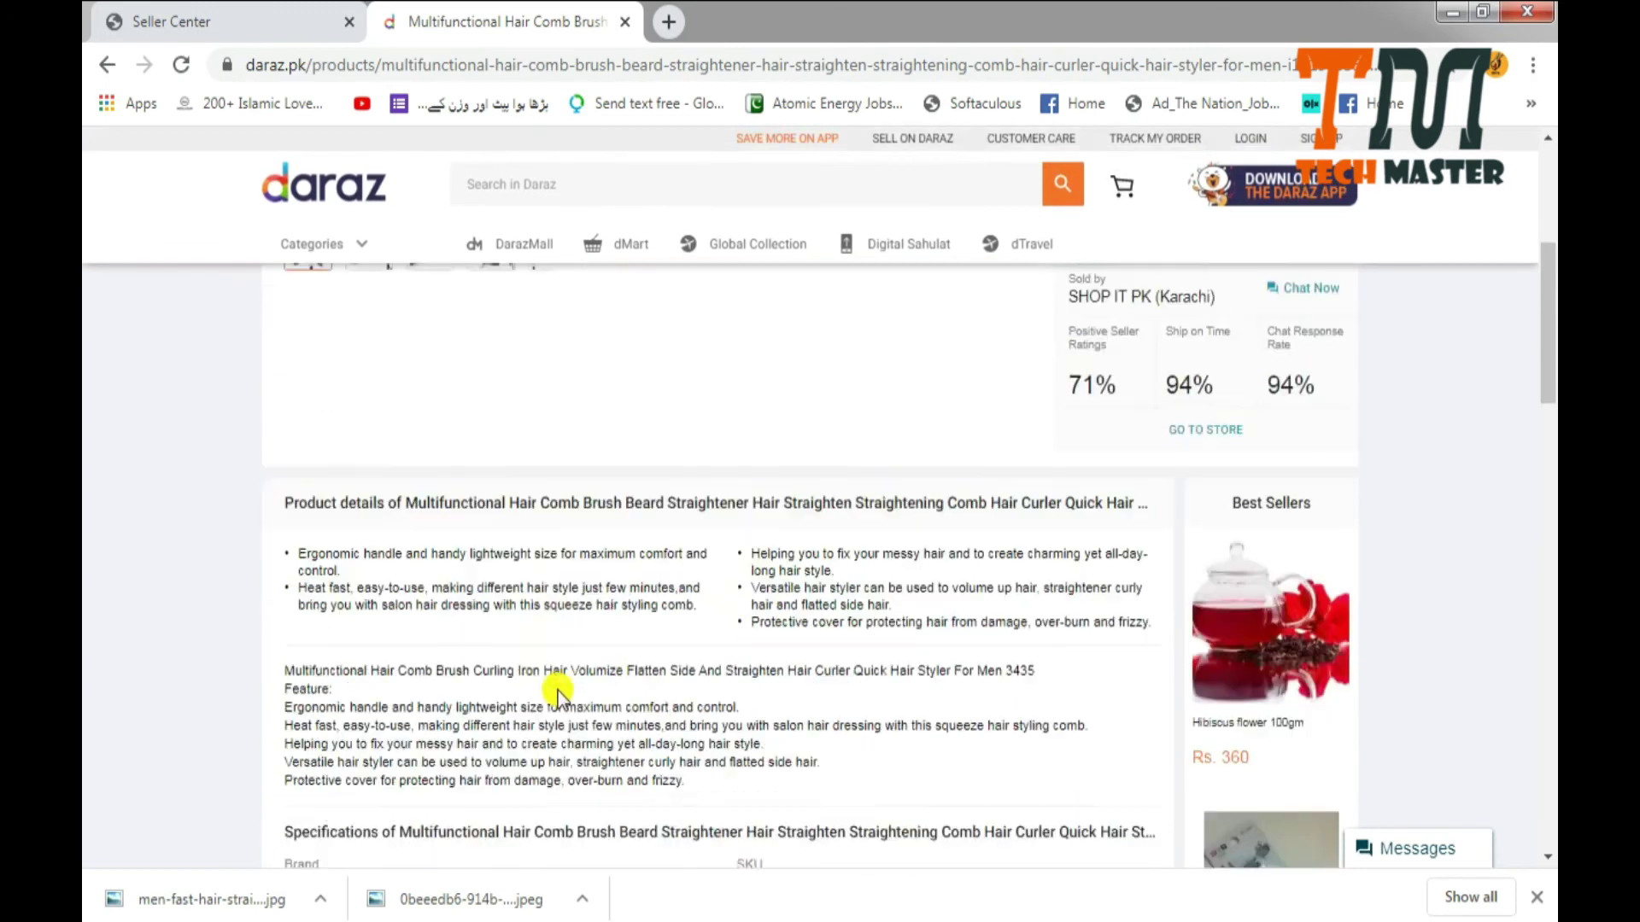
scroll(557, 690, "down", 3)
Search the Seller Center form's brand options for fustan and set the brand to Fustan Store.
left_click(248, 21)
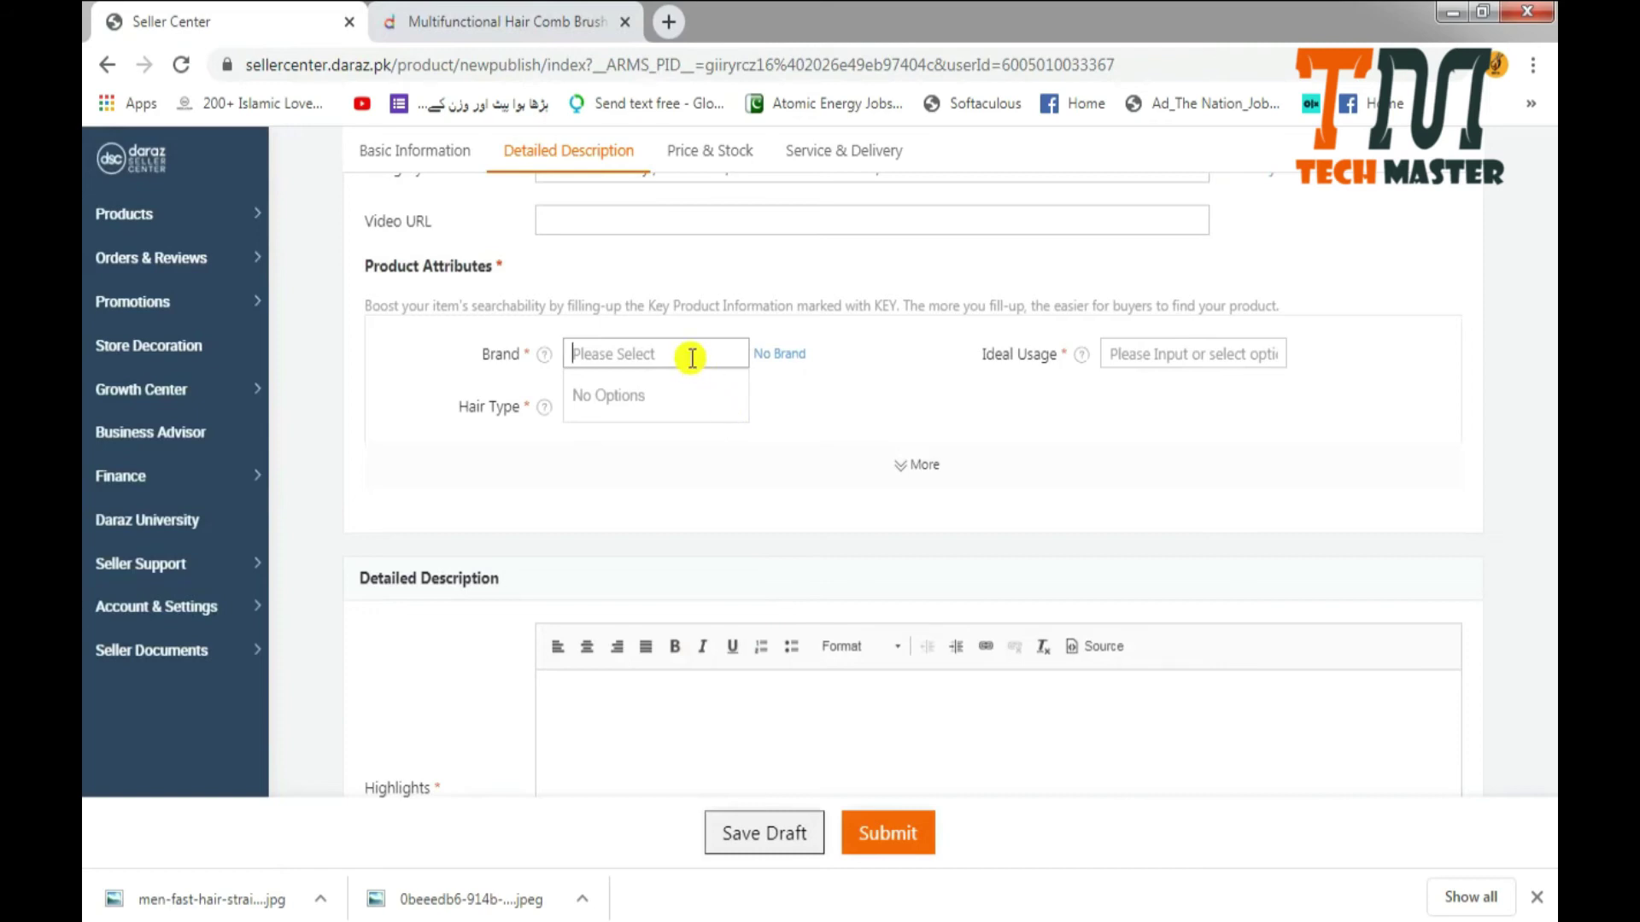
type("ty")
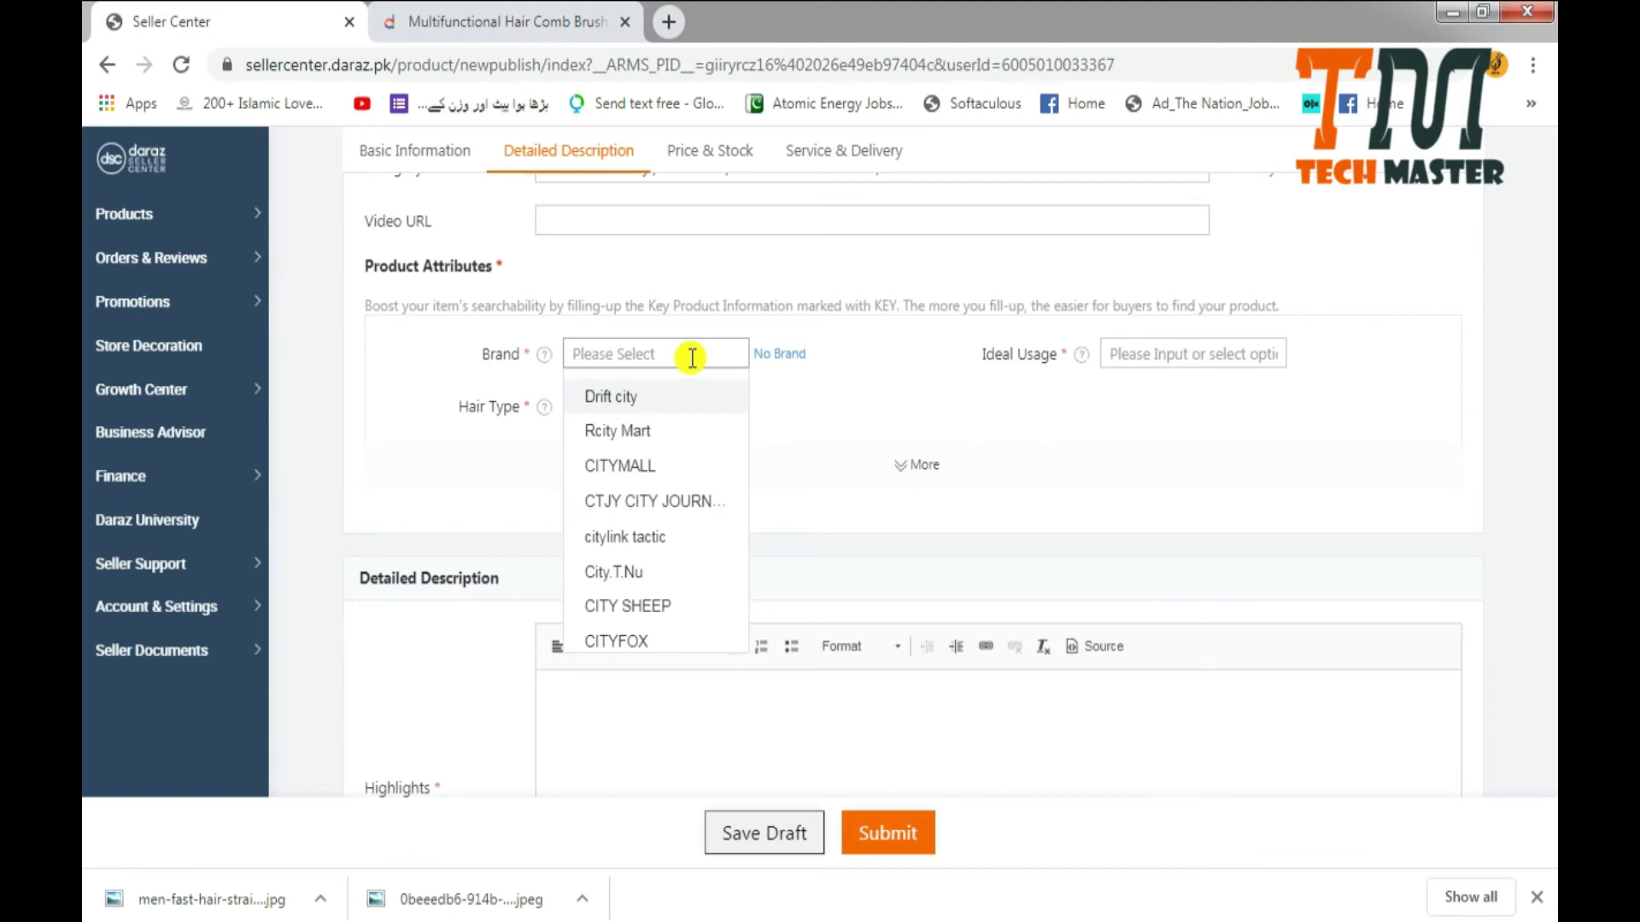
type("fustan")
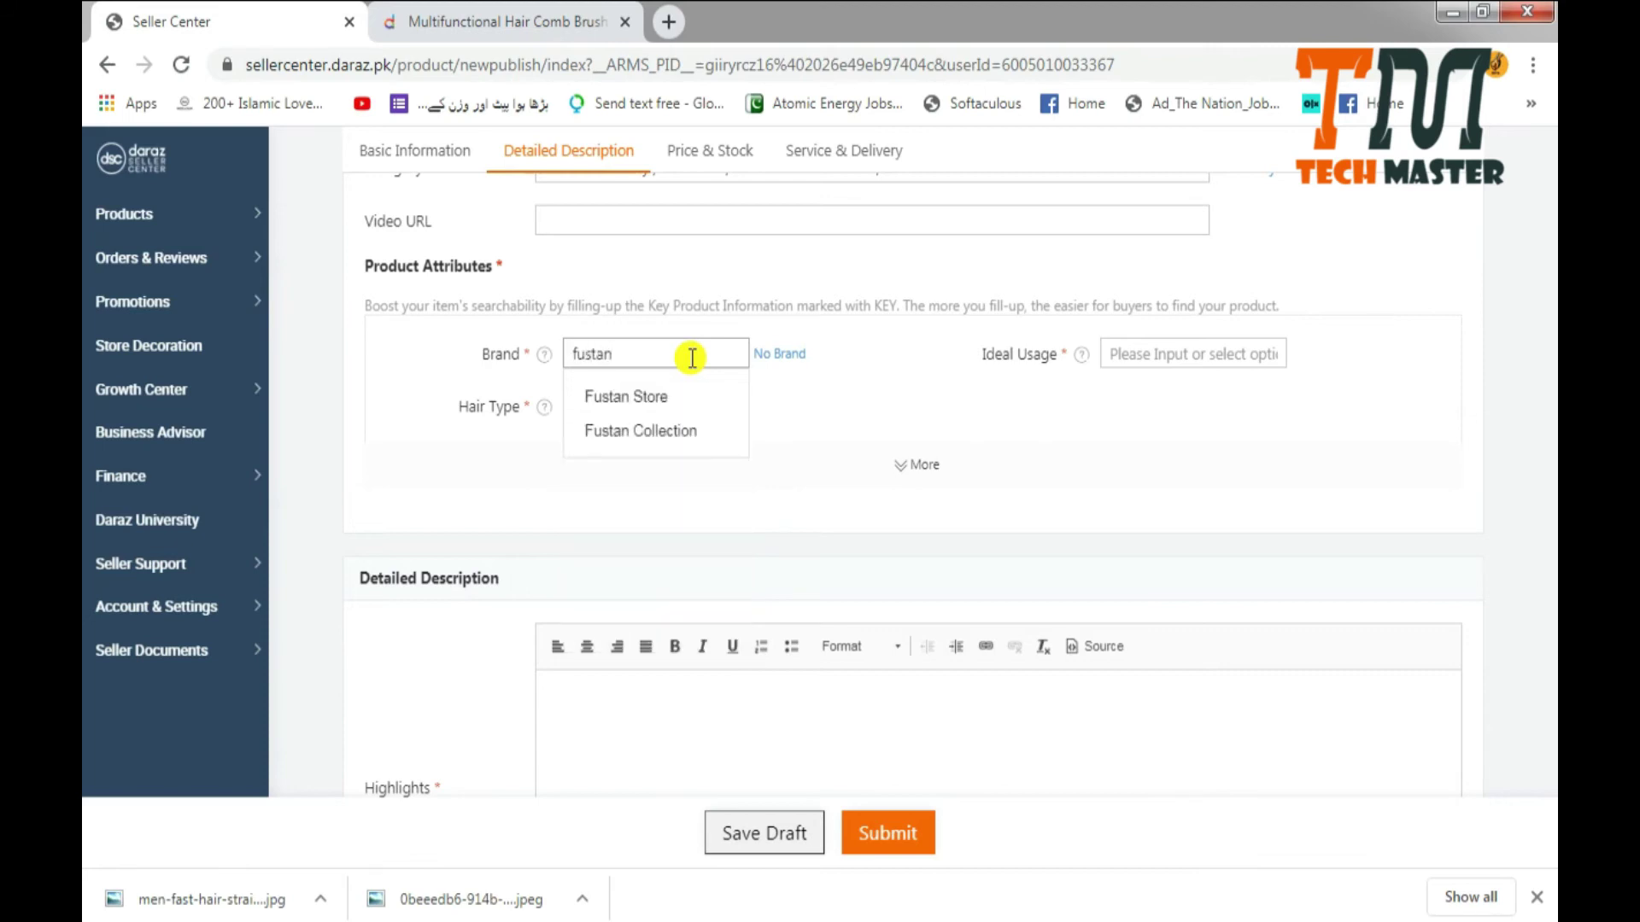
left_click(675, 396)
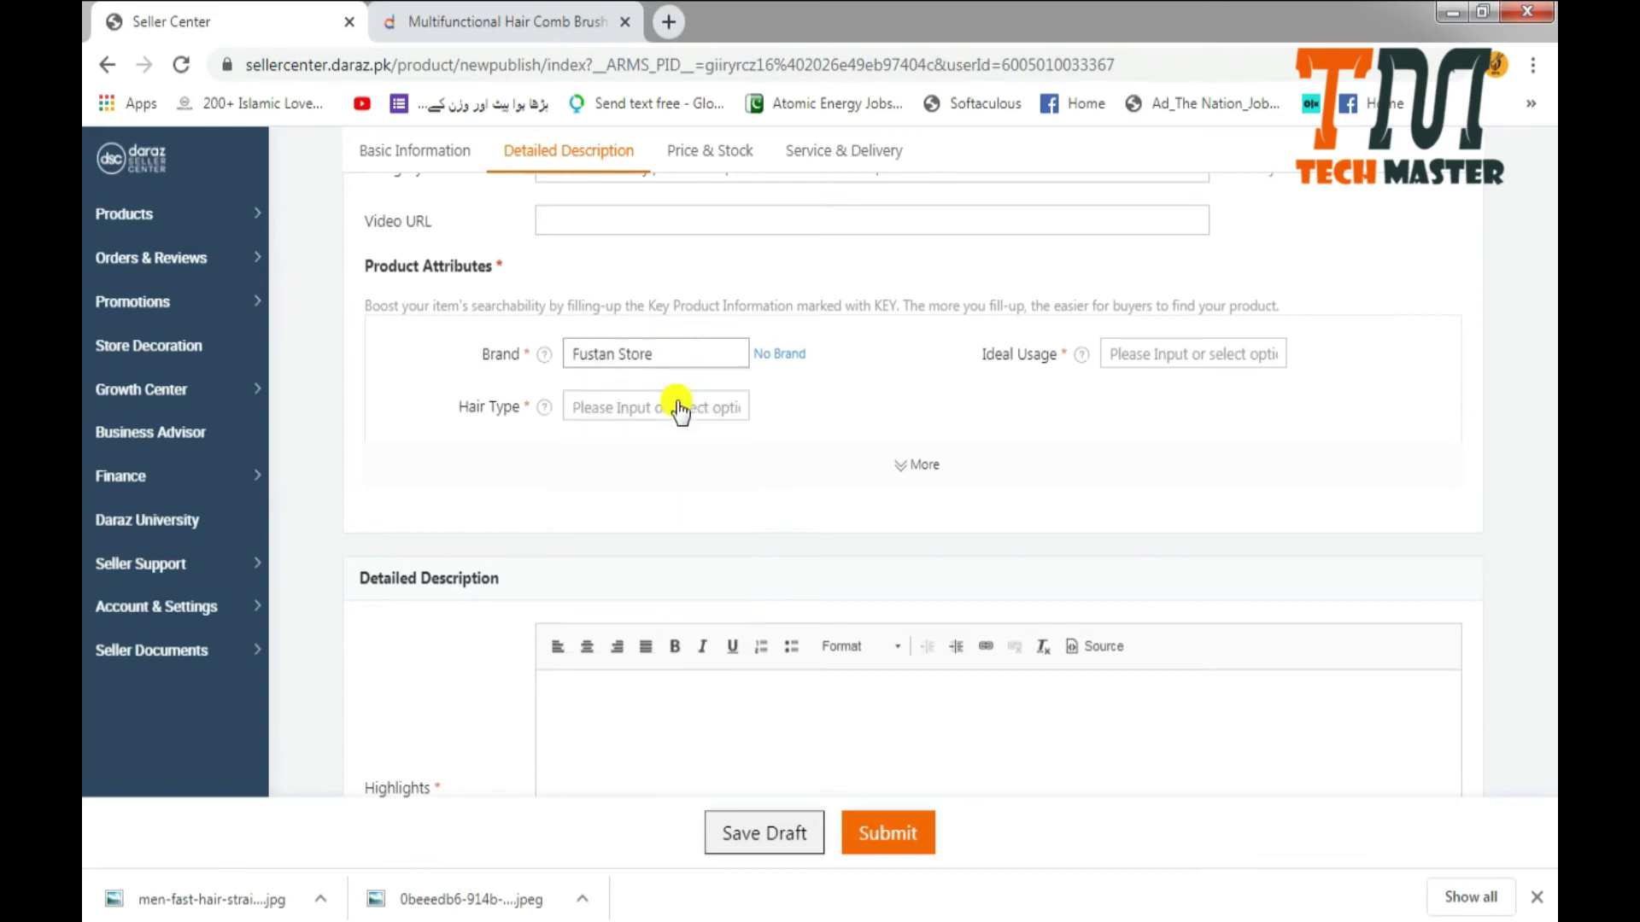
Set both Ideal Usage and Hair Type to Not Specified in the Product Attributes.
left_click(1157, 354)
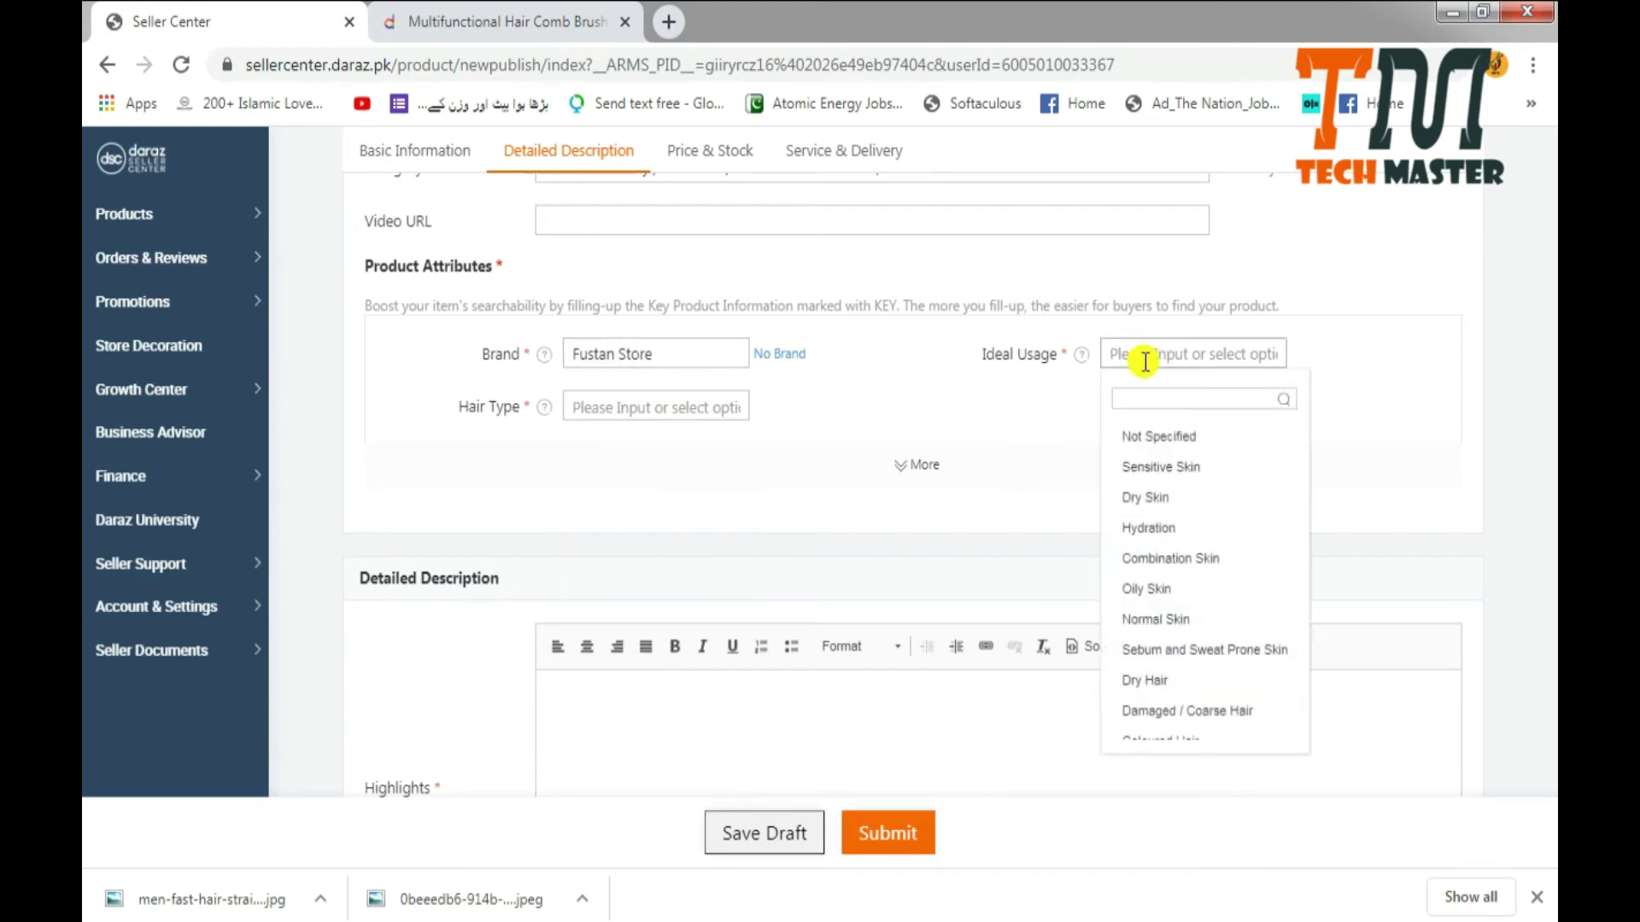
left_click(1186, 439)
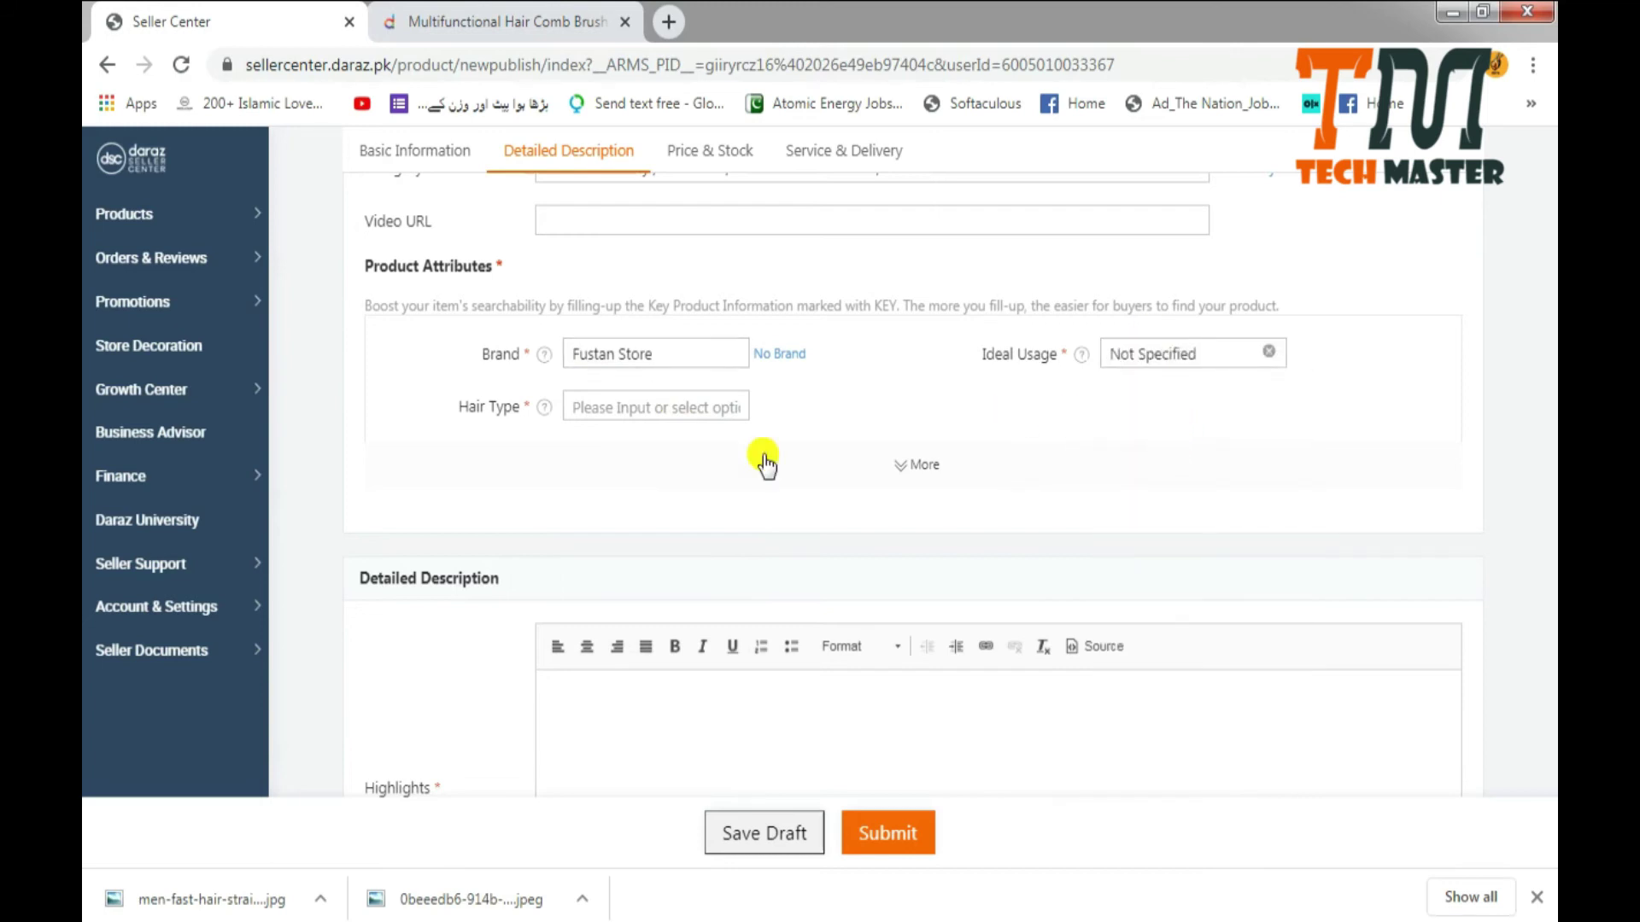
left_click(598, 412)
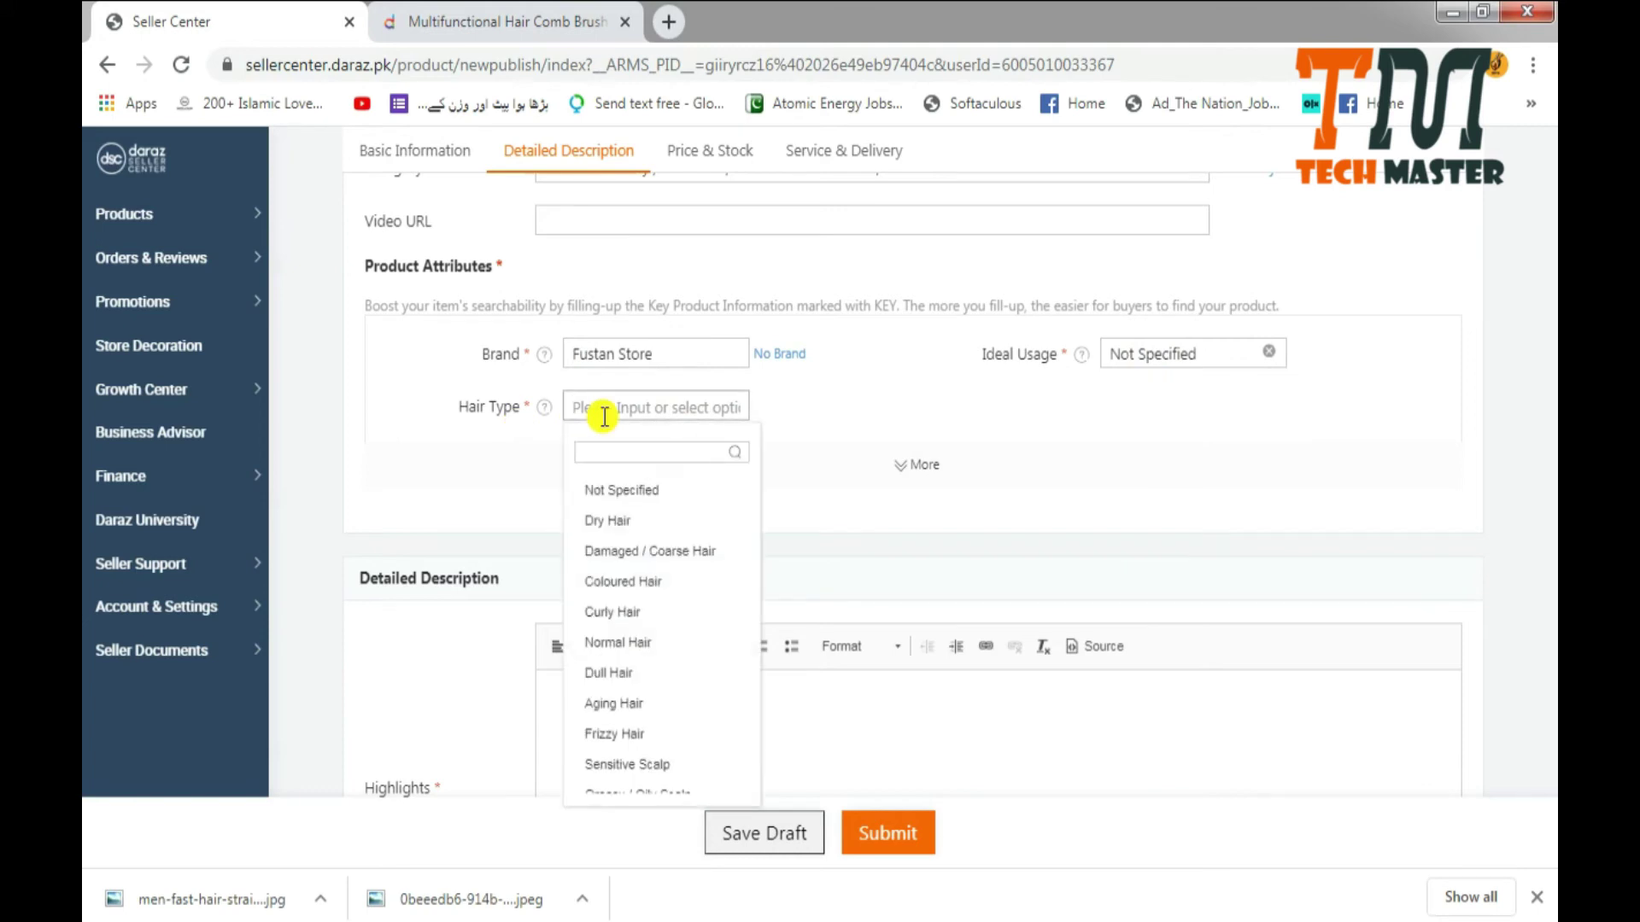
left_click(641, 490)
left_click(439, 19)
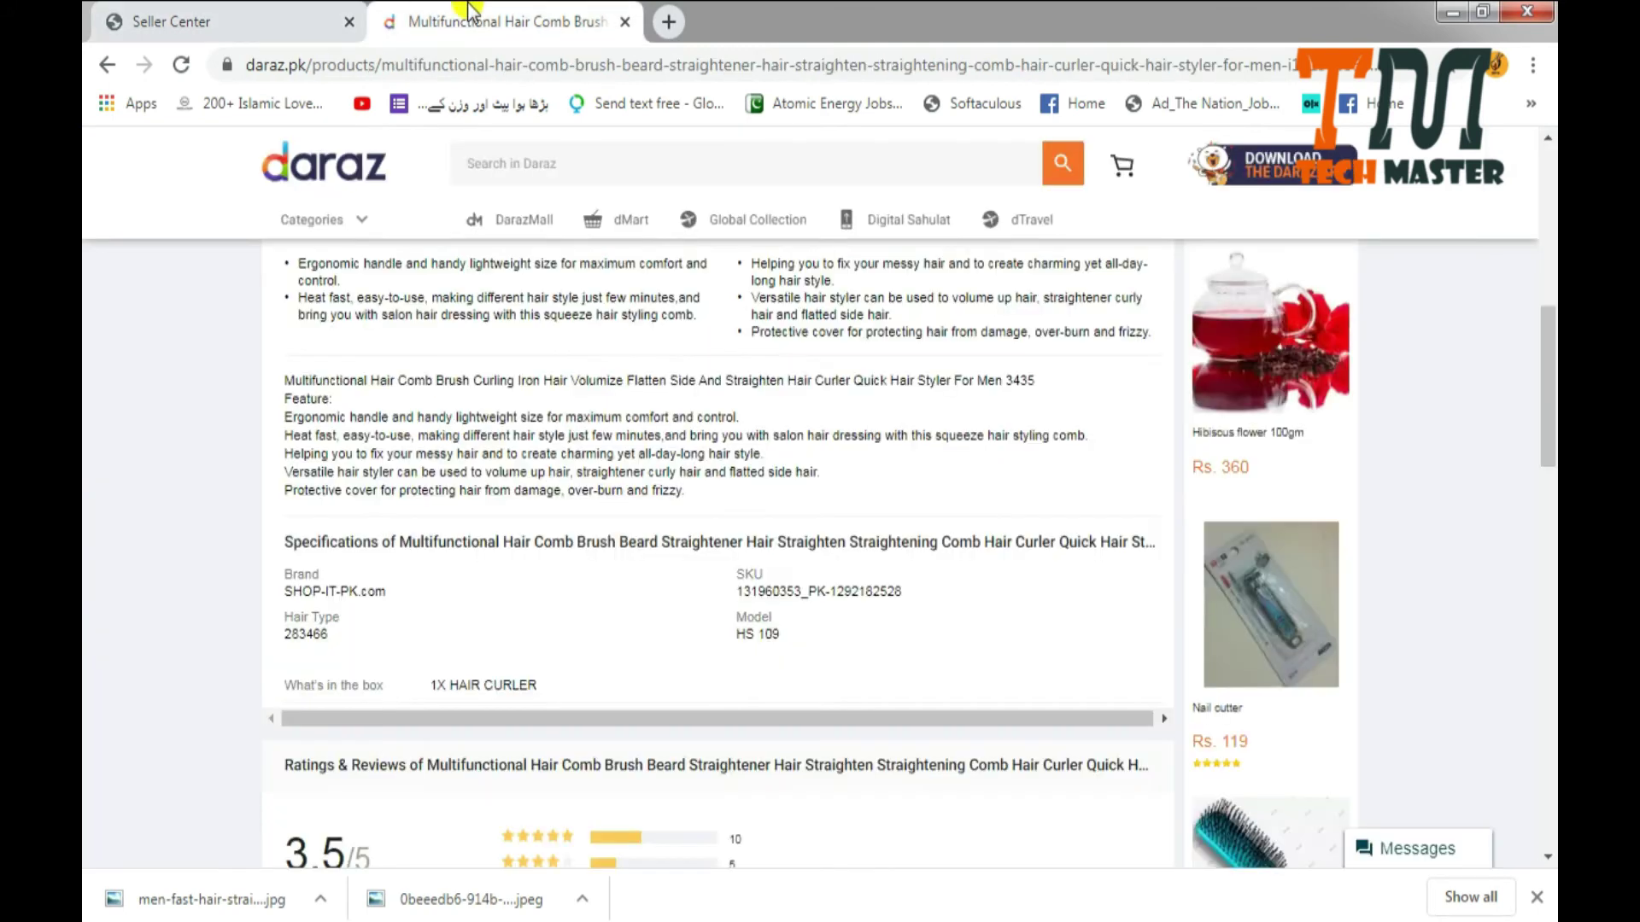
scroll(595, 598, "up", 15)
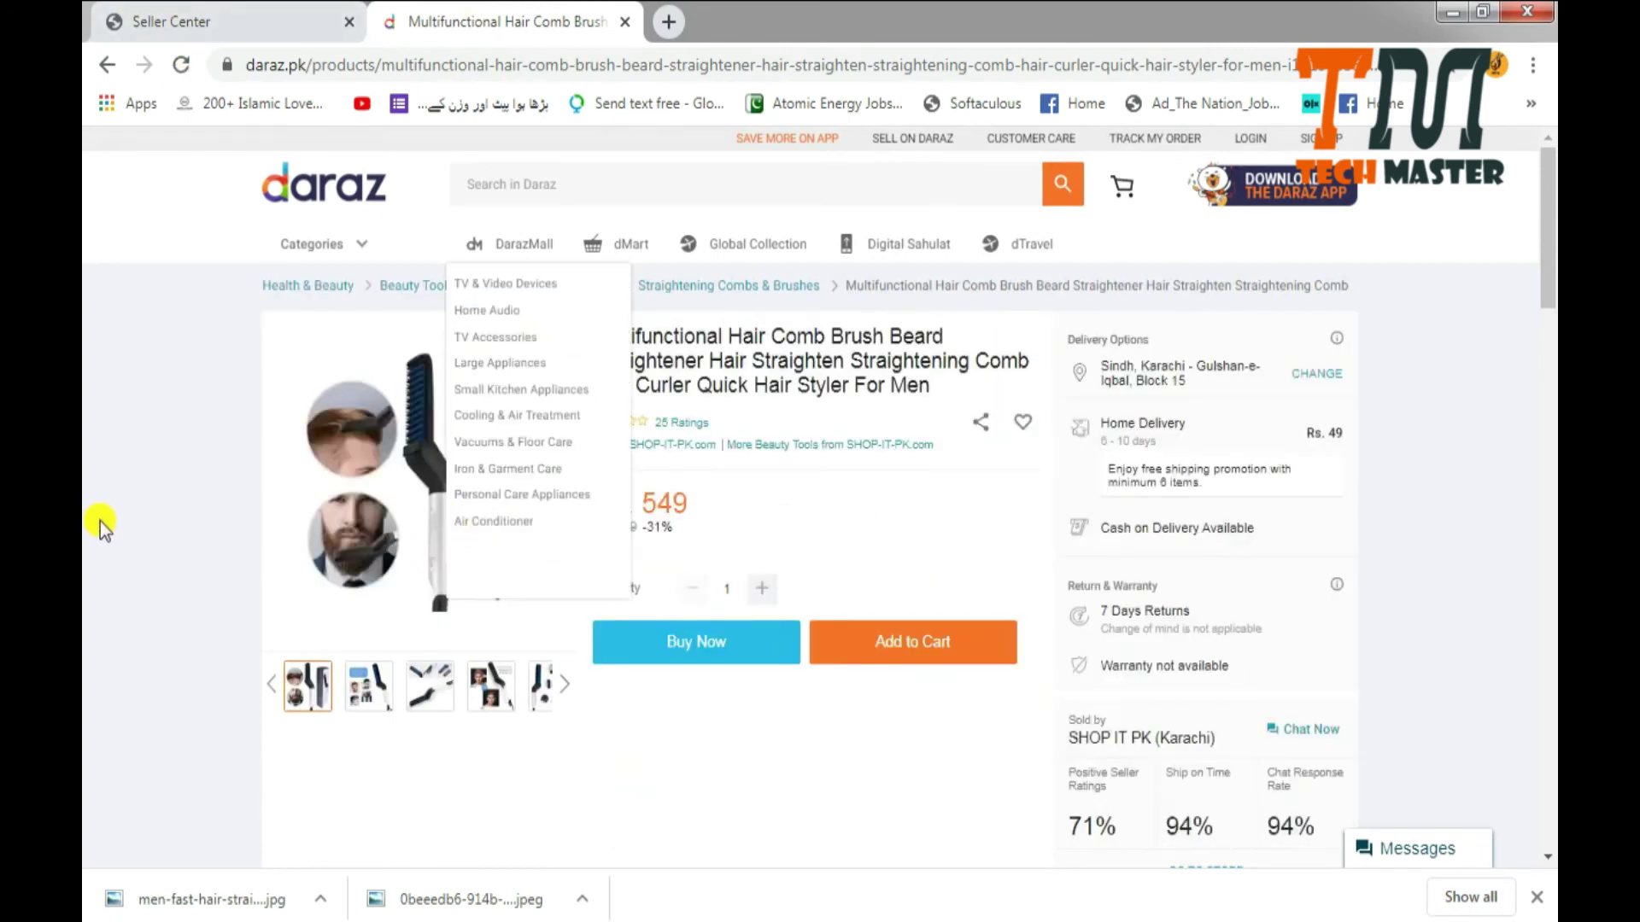
left_click(242, 19)
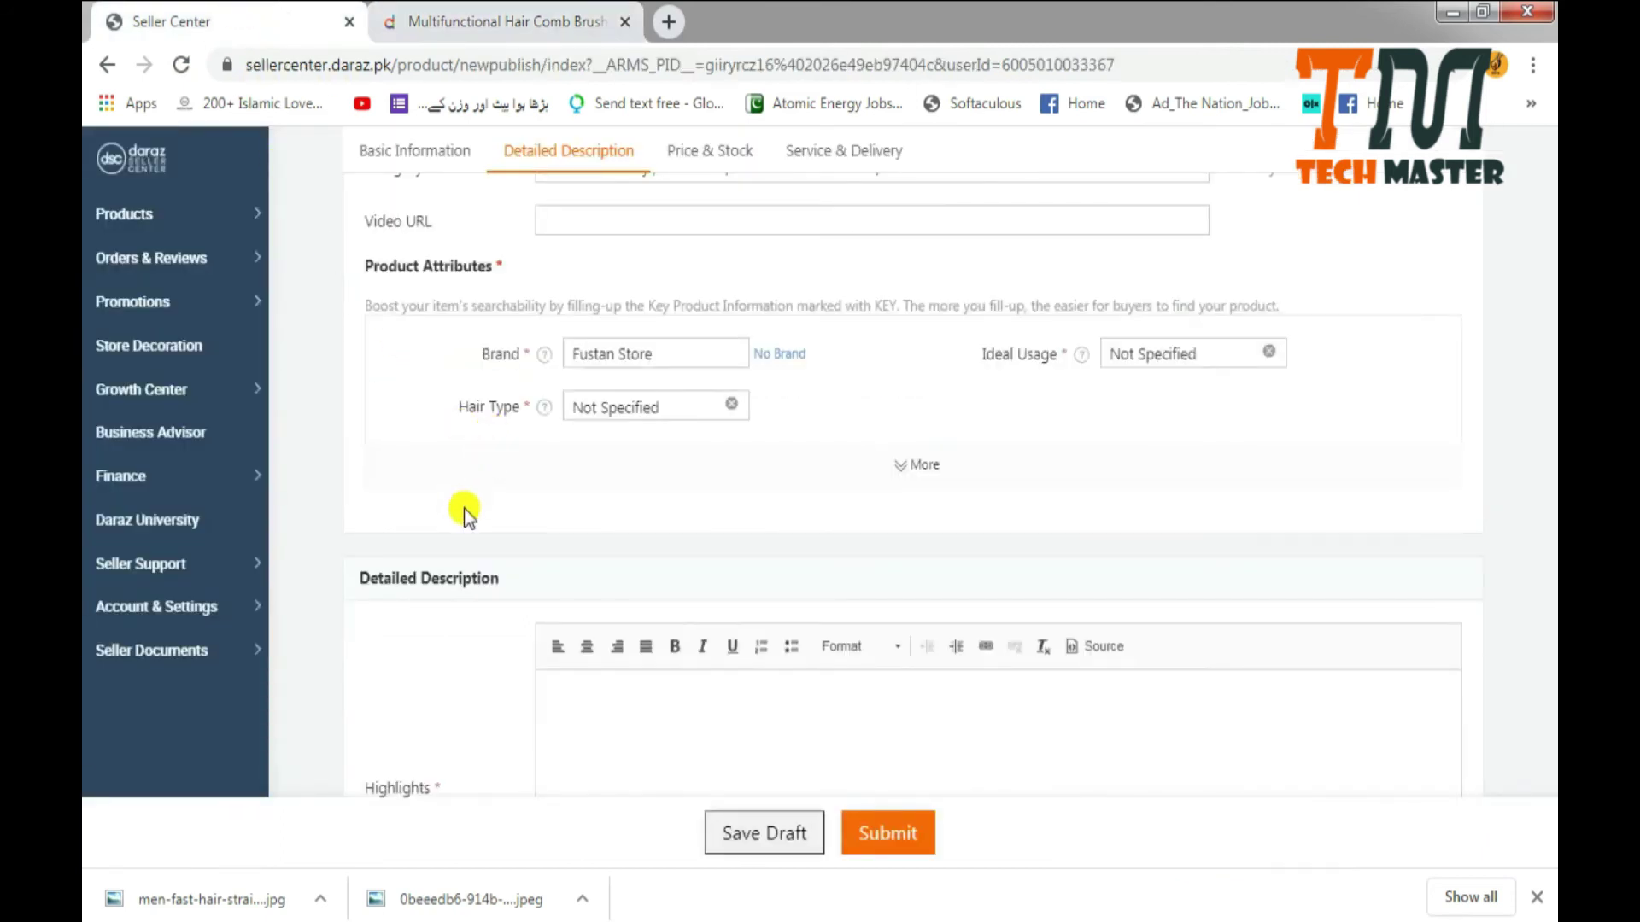
Select the feature paragraph in the listing's product details and compare it with the form's Highlights and Product Description fields.
scroll(370, 444, "down", 3)
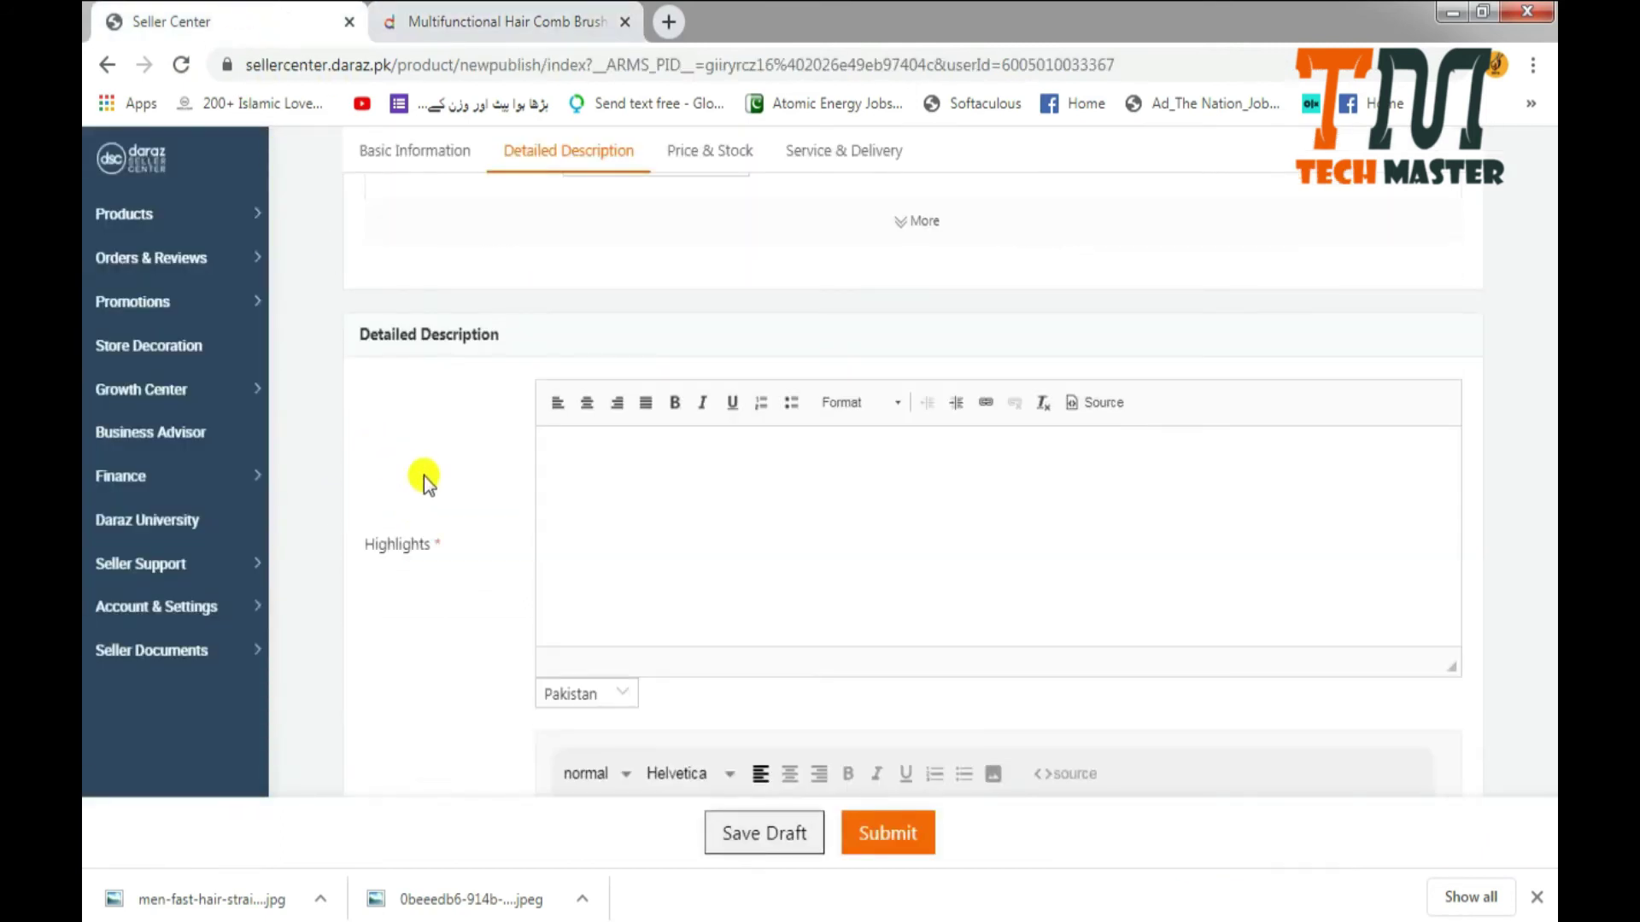
left_click(612, 497)
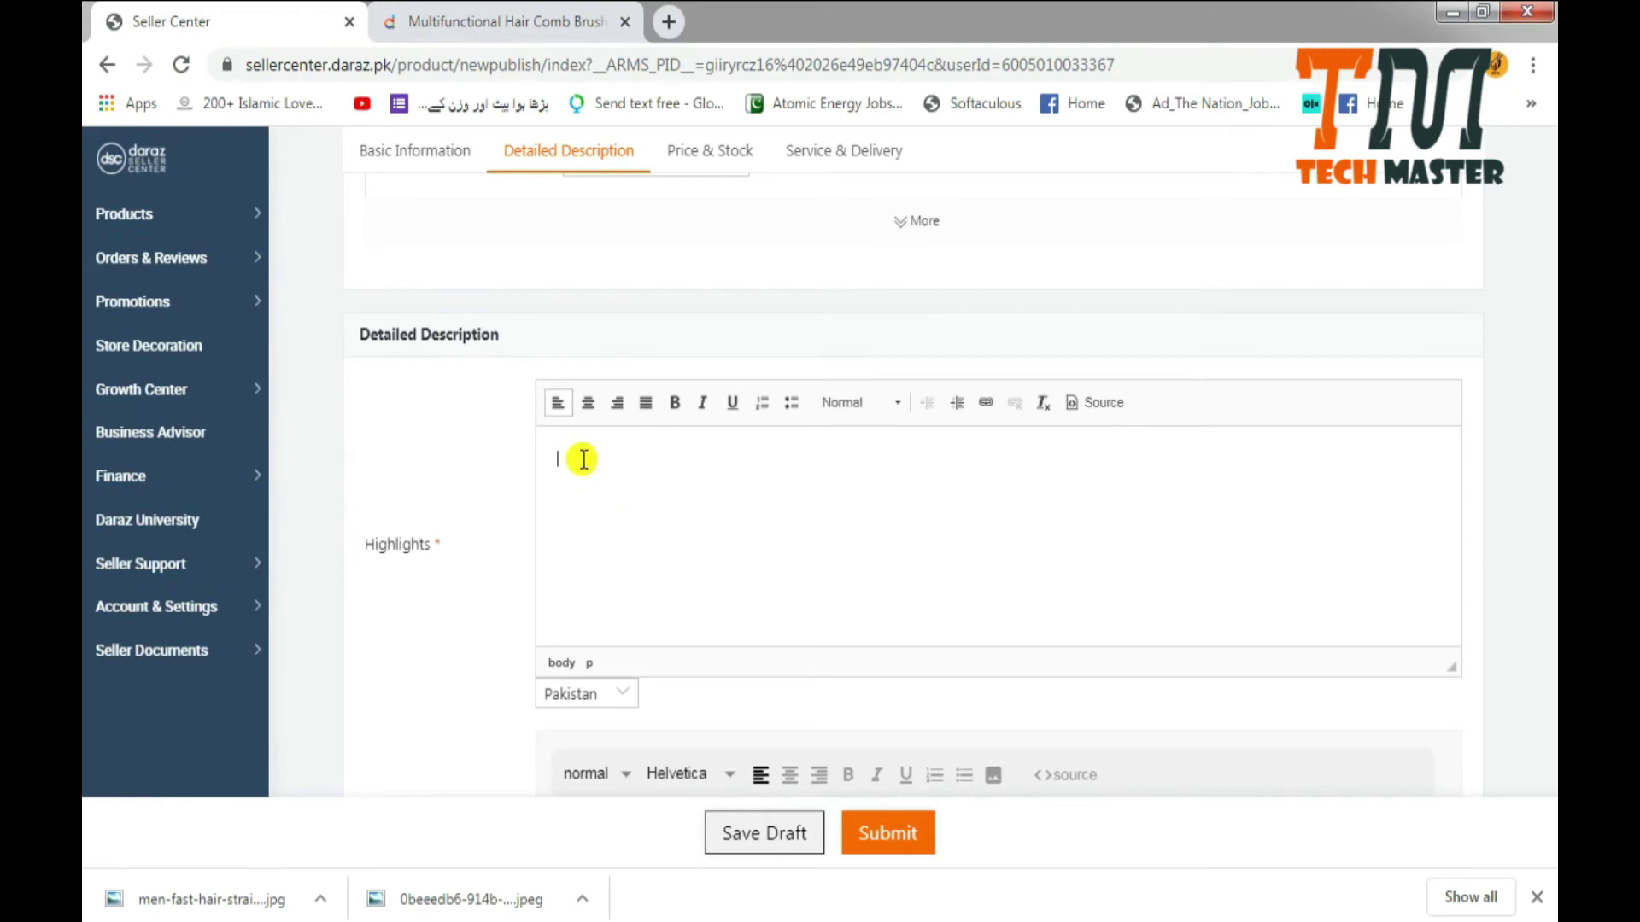
left_click(461, 21)
scroll(520, 498, "down", 10)
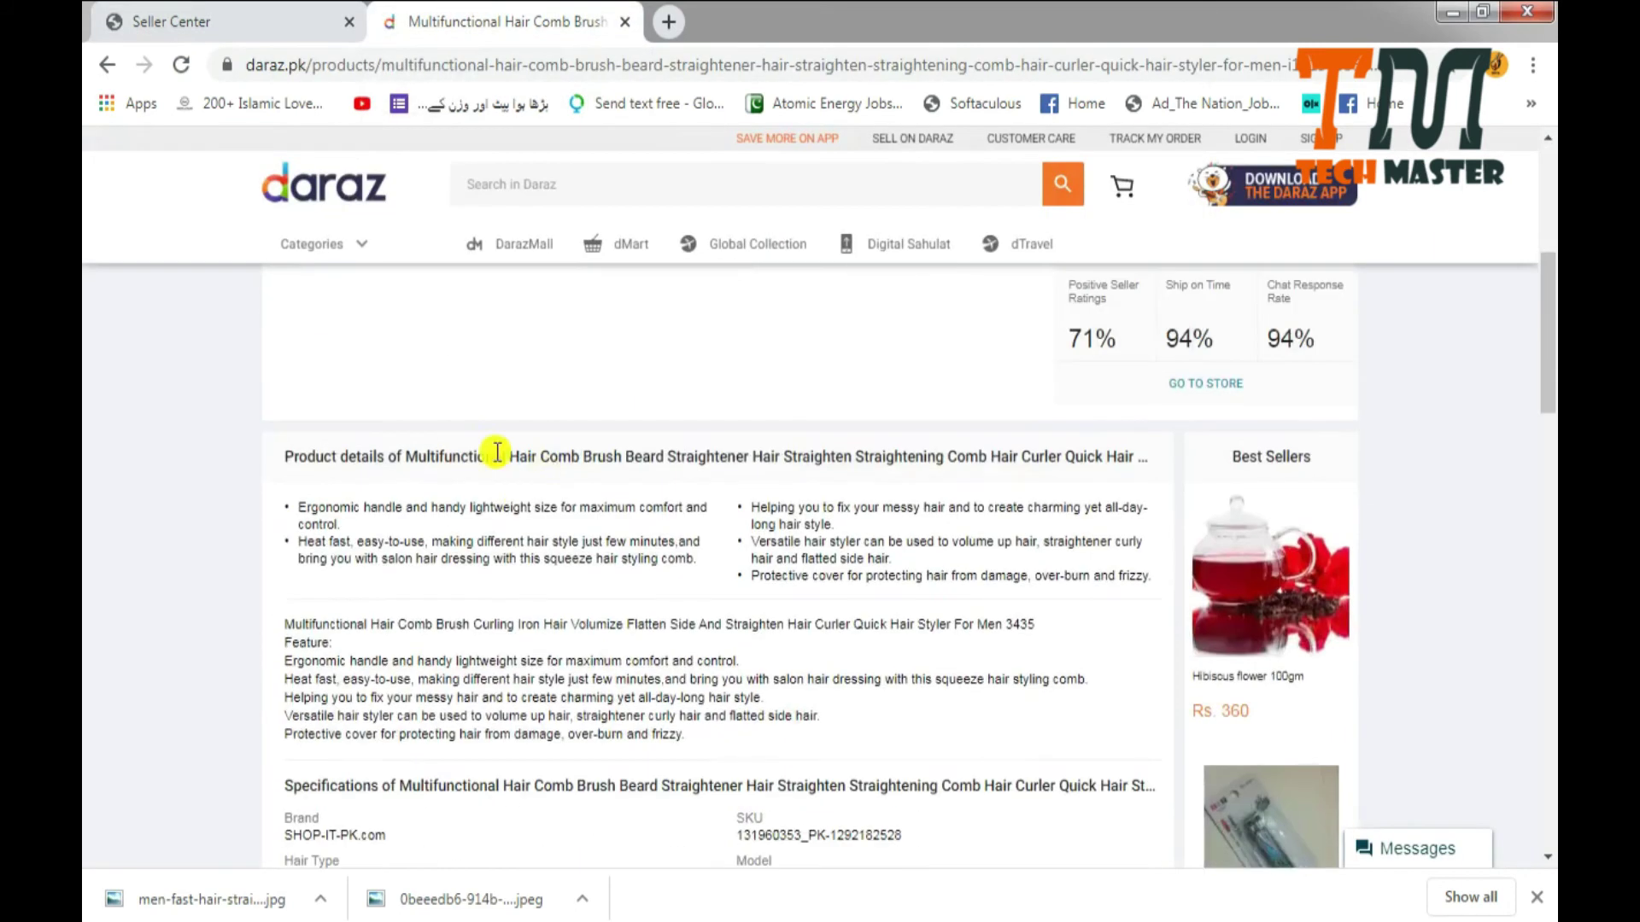
left_click_drag(289, 619, 775, 745)
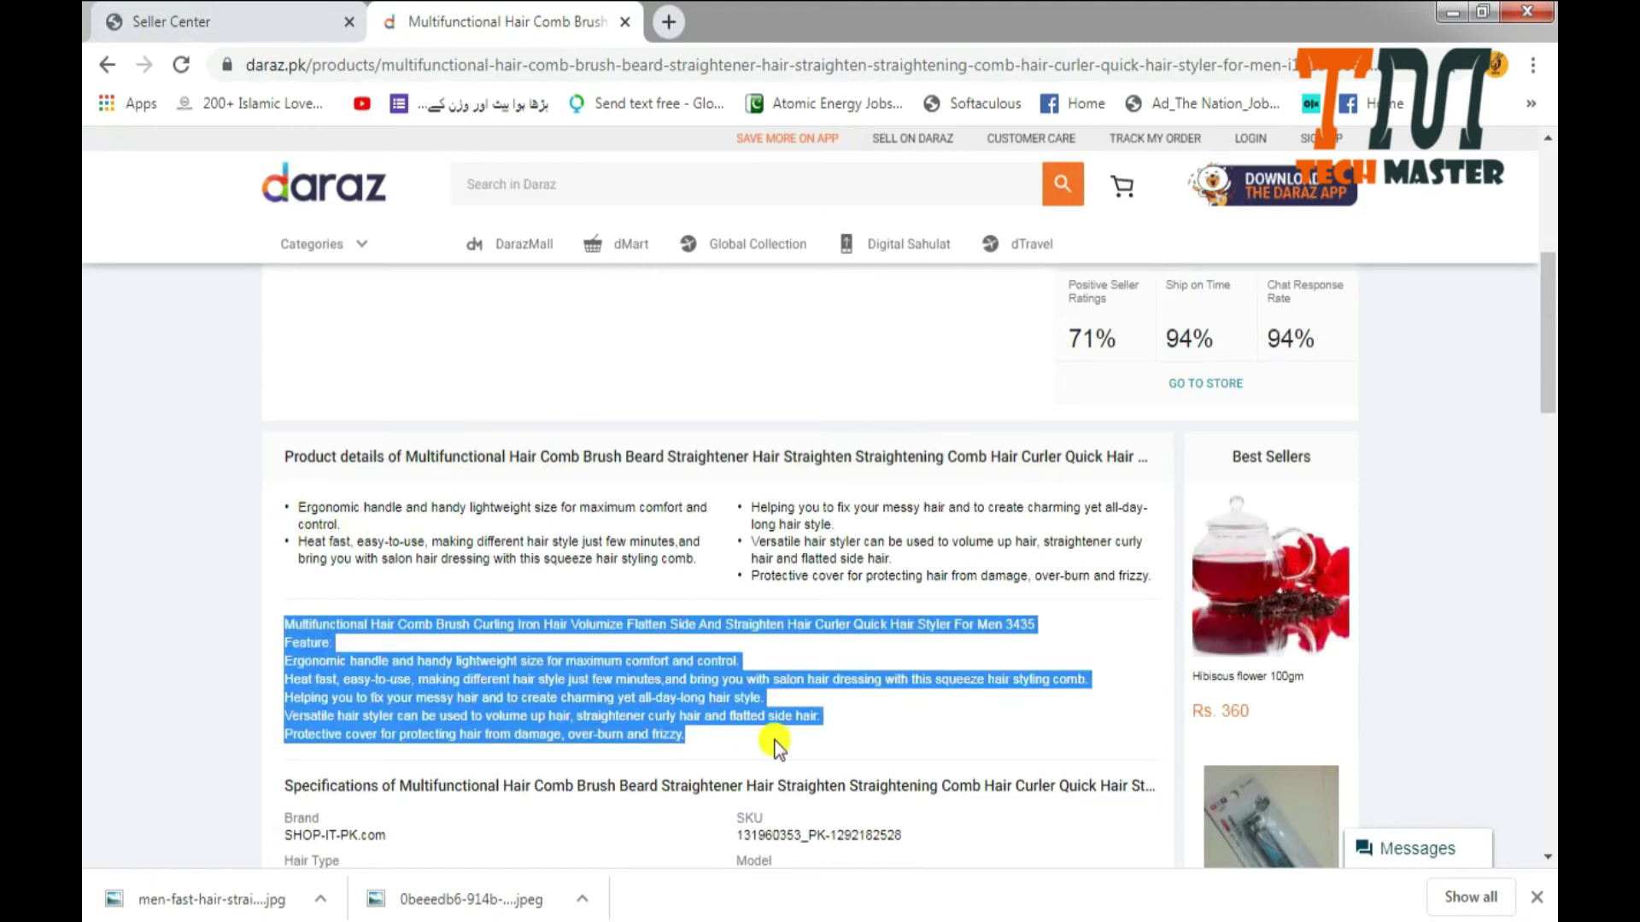
left_click(175, 21)
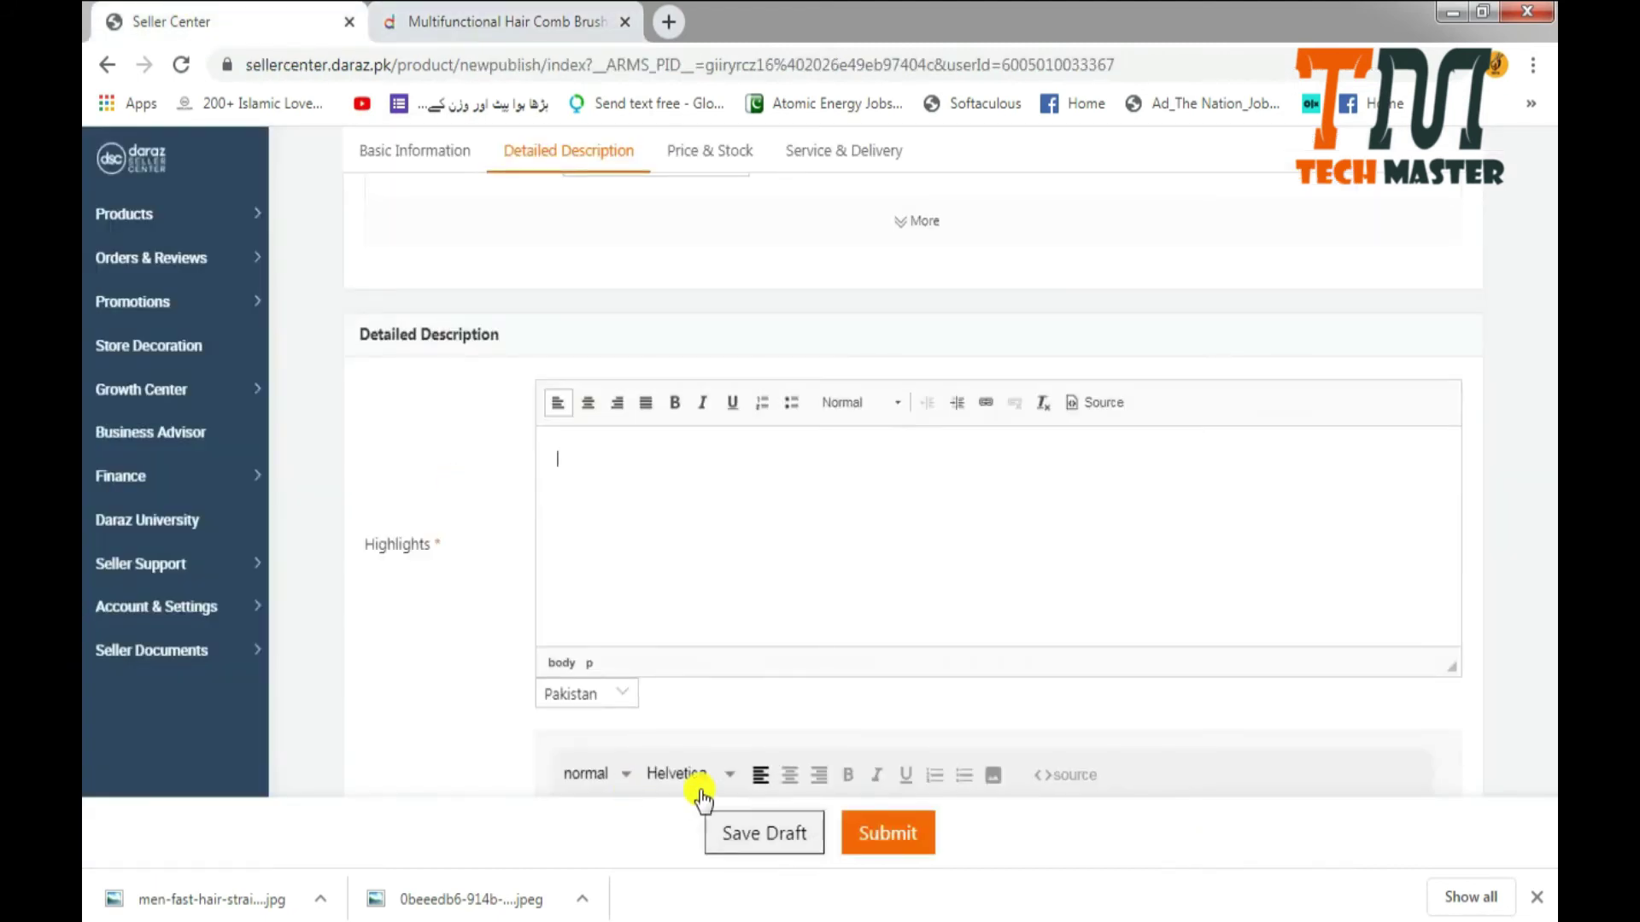
scroll(653, 568, "down", 6)
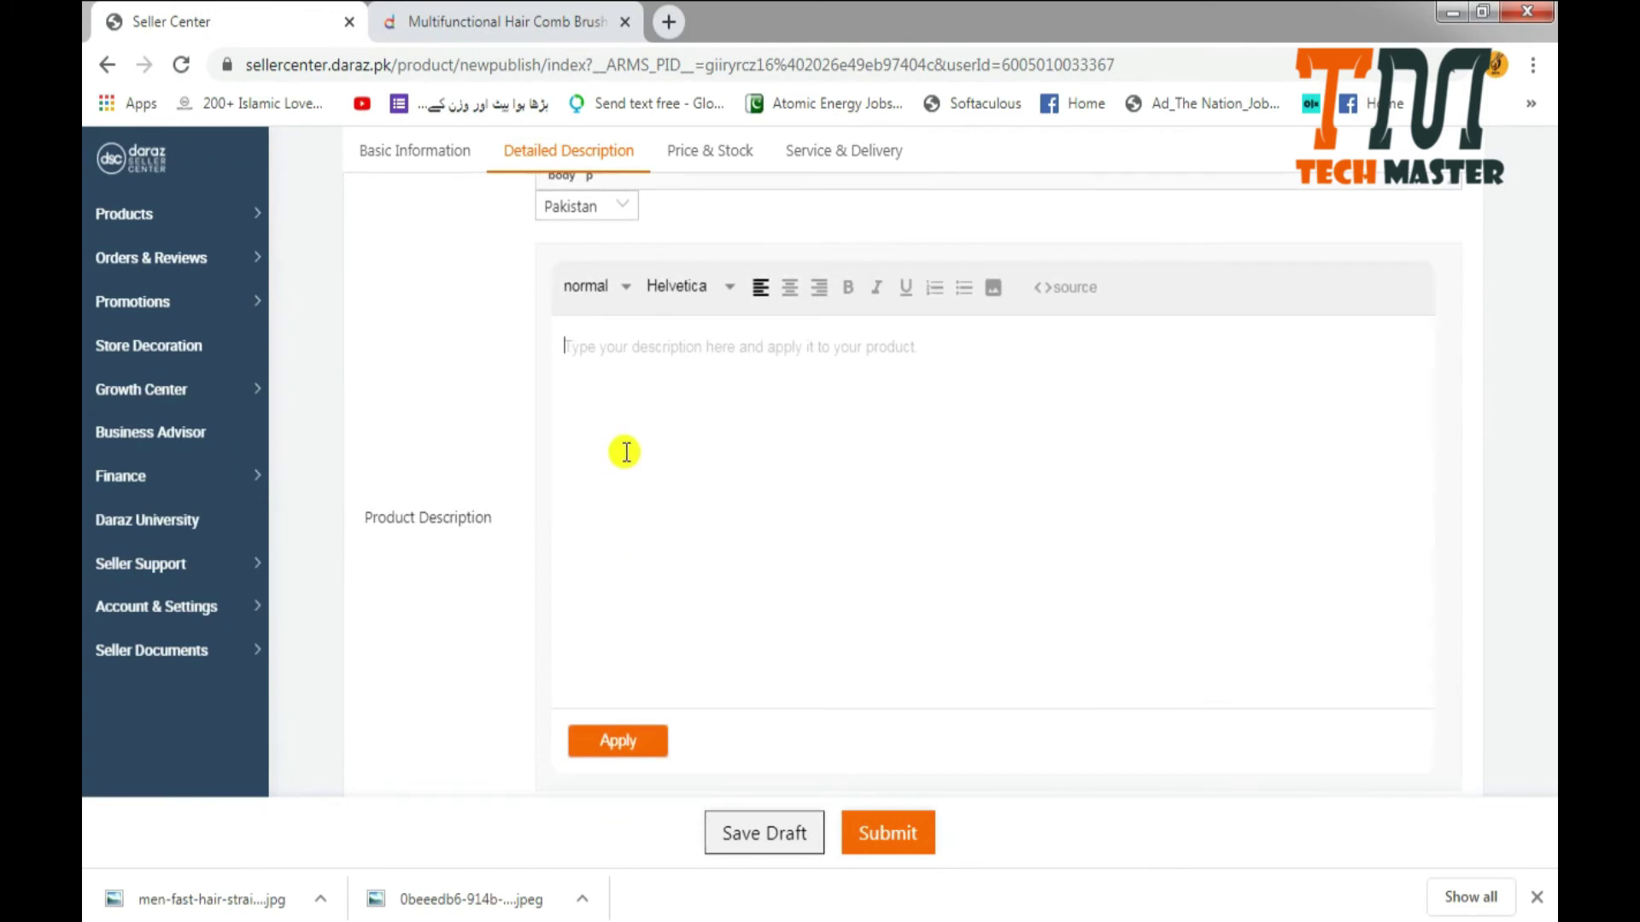
left_click(512, 21)
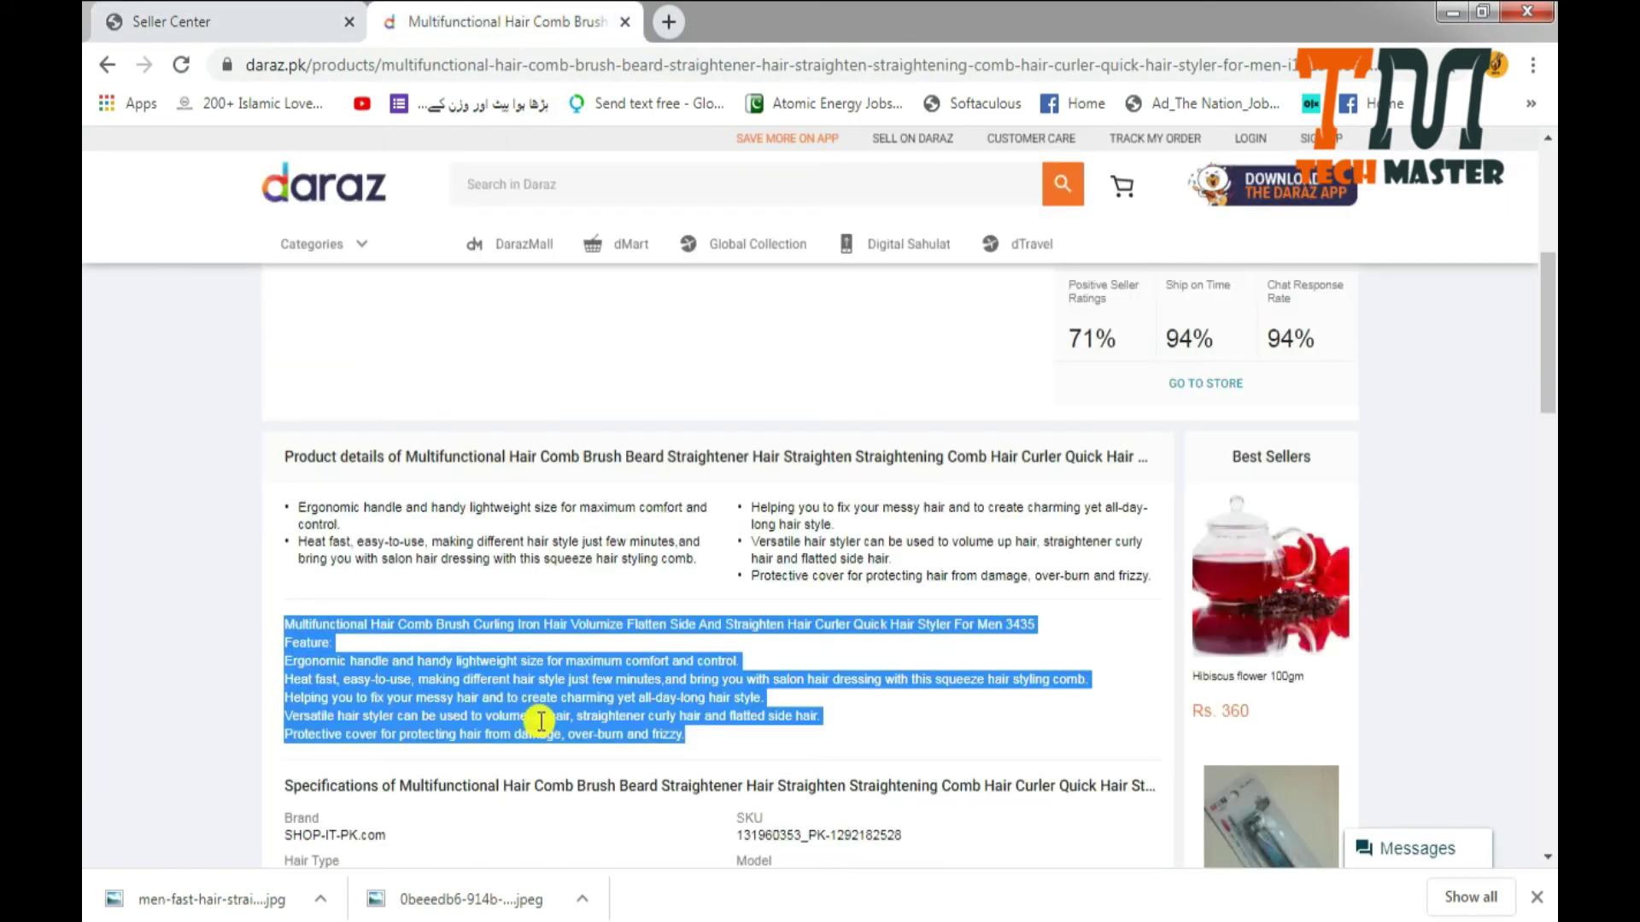
left_click(290, 60)
left_click(285, 17)
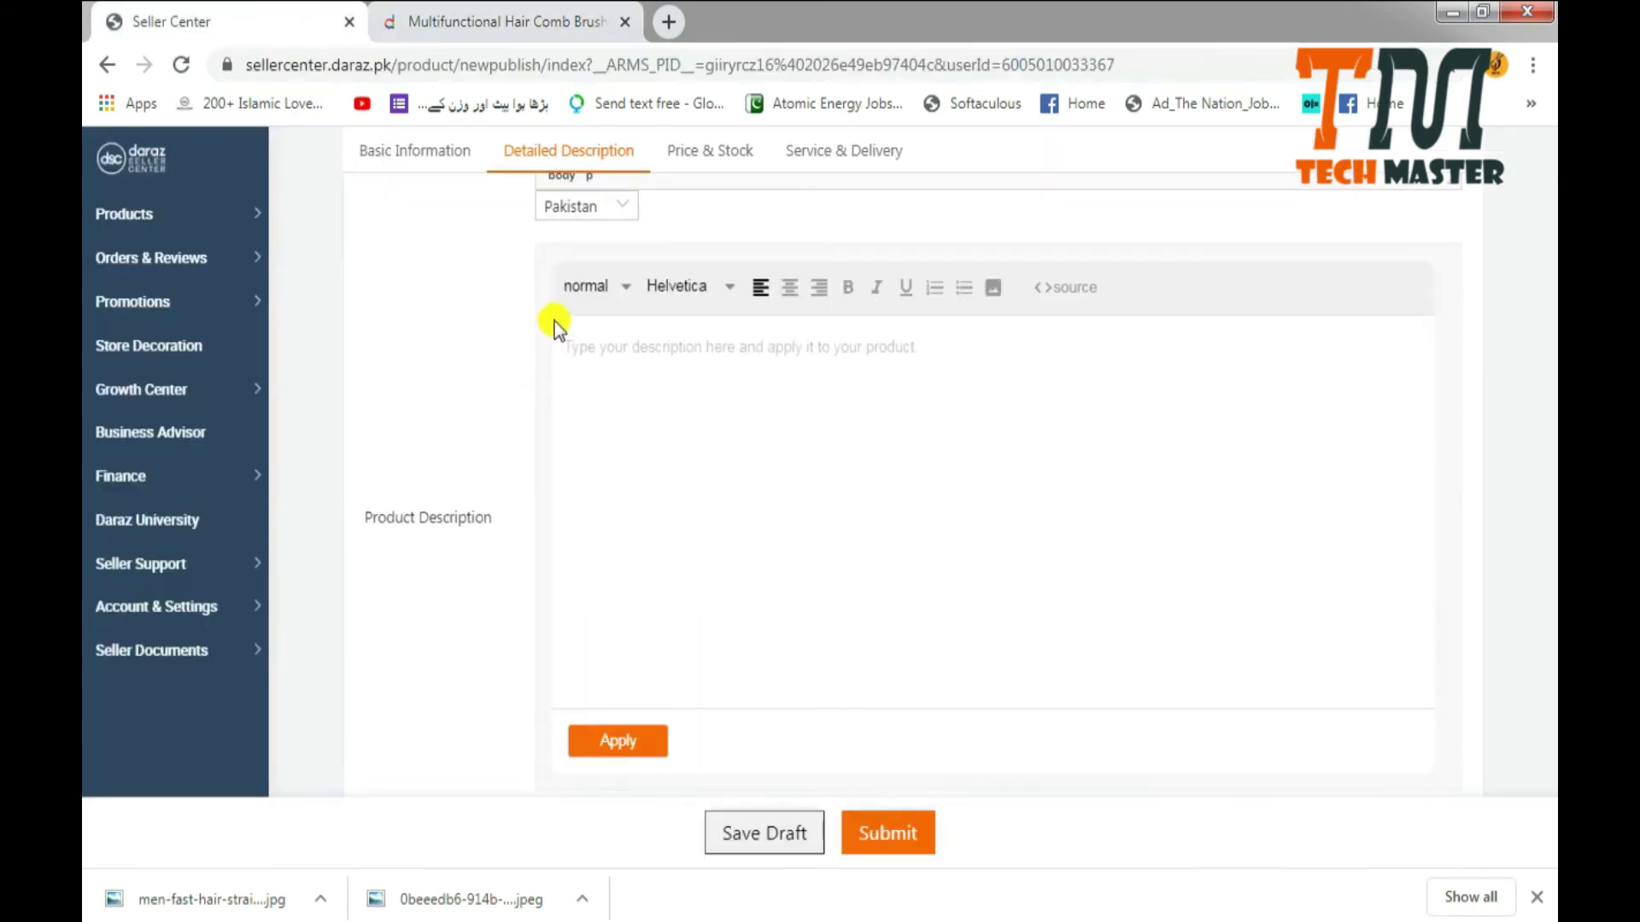
Fill in the Highlights with the bulleted product details copied from the Daraz listing.
scroll(630, 359, "up", 4)
left_click(631, 417)
left_click(398, 19)
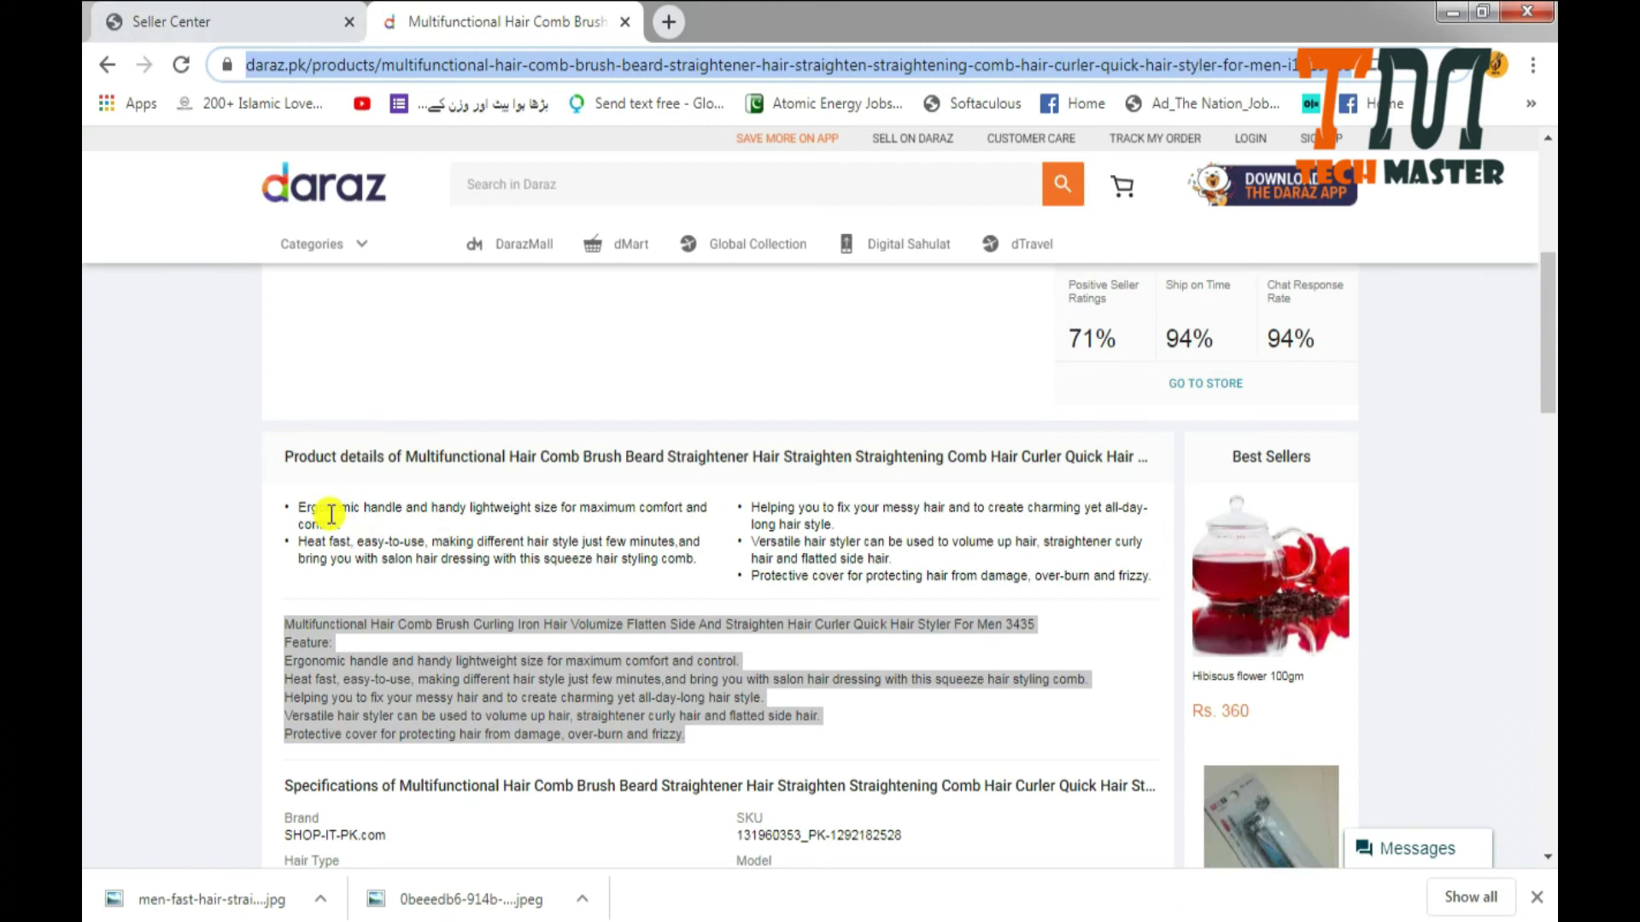
left_click_drag(293, 506, 1170, 580)
key("ctrl+c")
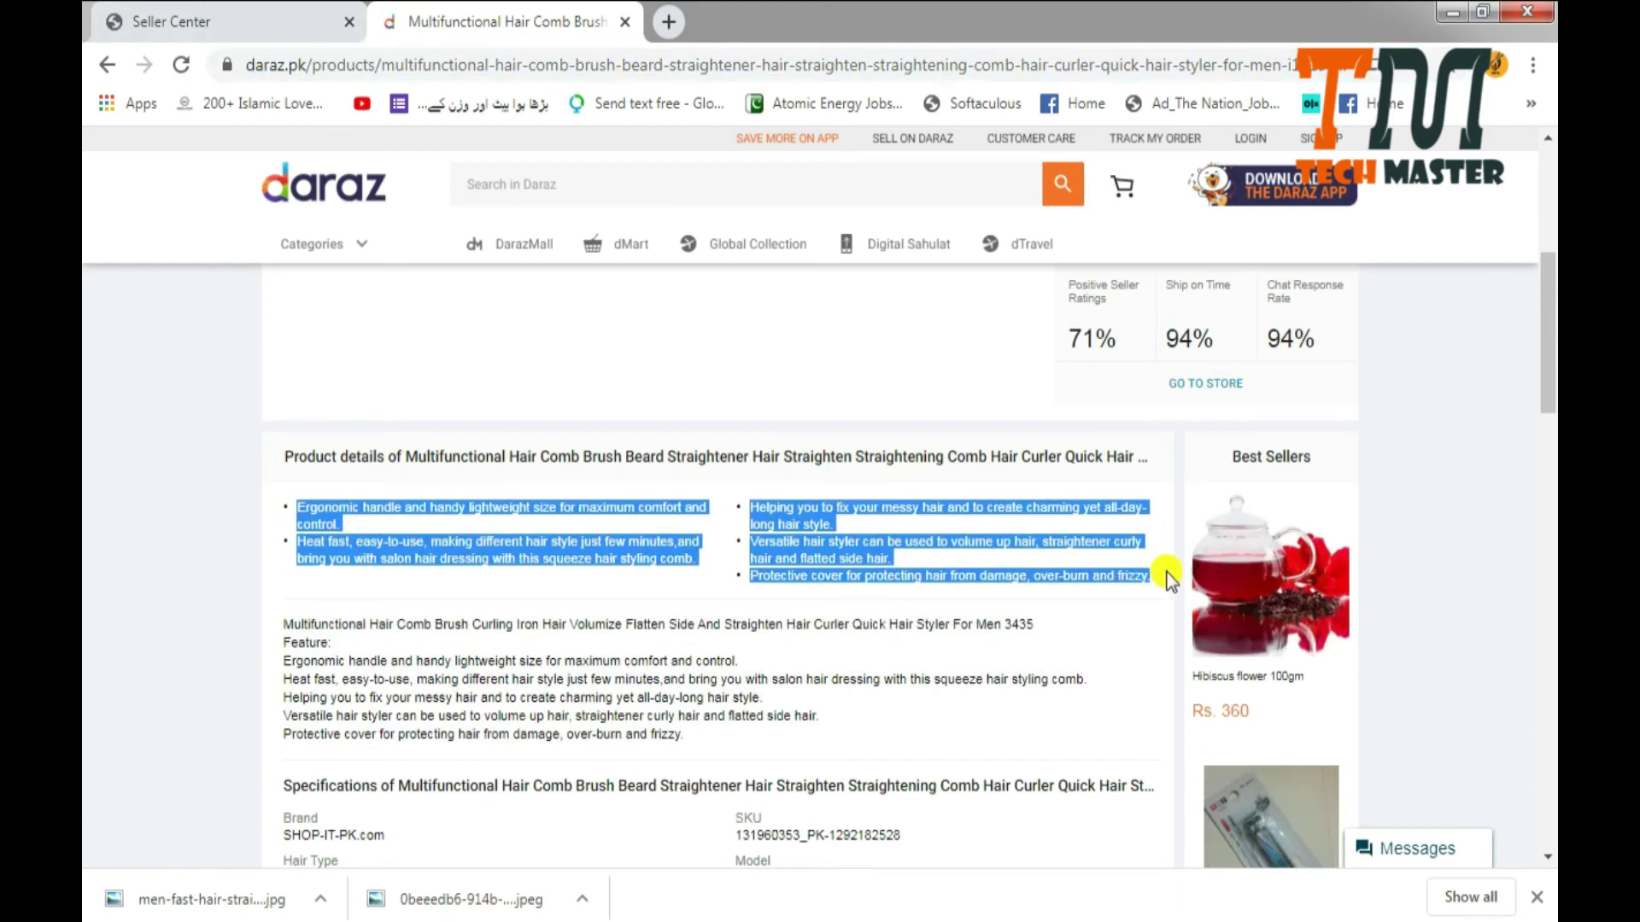
left_click(227, 12)
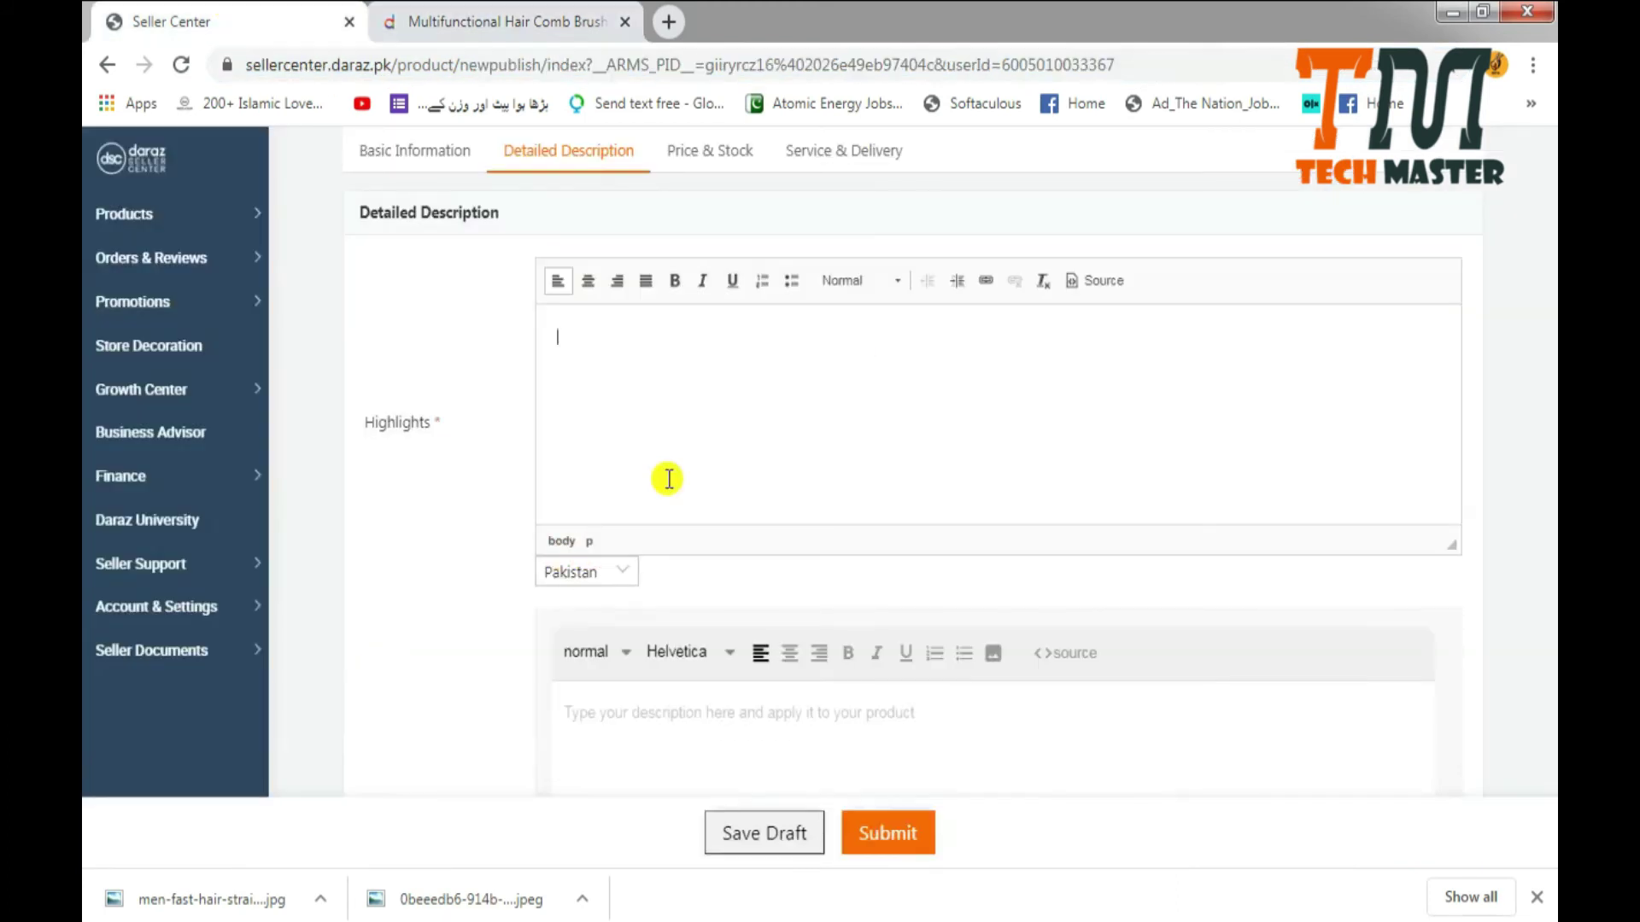
key("ctrl+v")
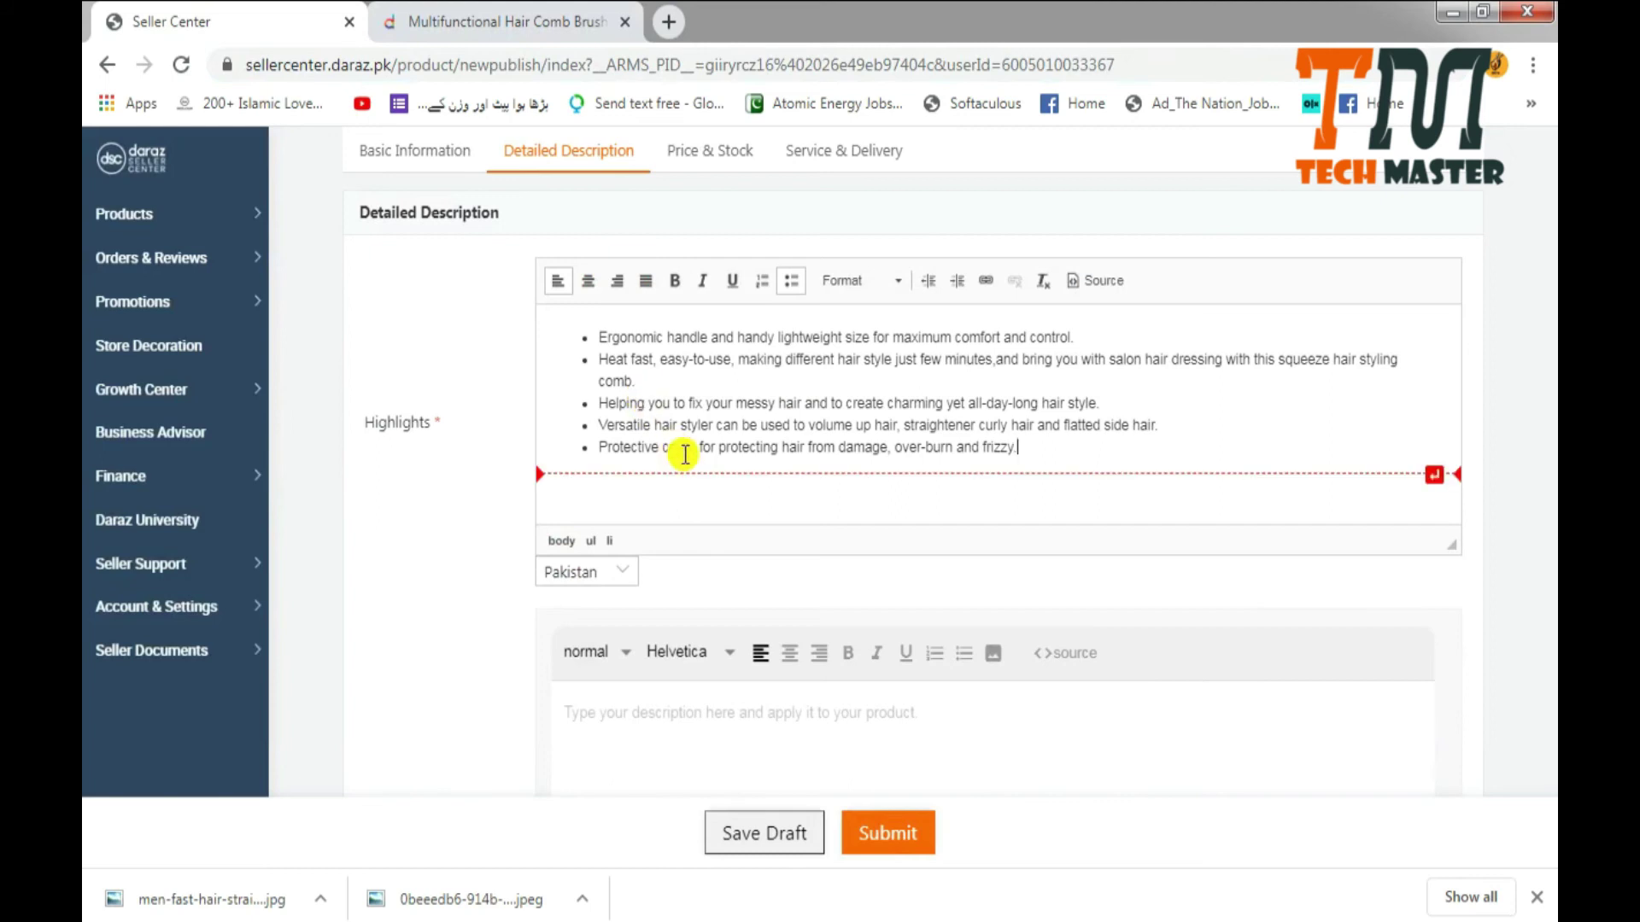
Replace the Product Description's source code with the listing's feature text starting "Multifunctional Hair Comb Brush Curling Iron Hair Volumize".
scroll(687, 452, "down", 2)
scroll(687, 453, "down", 10)
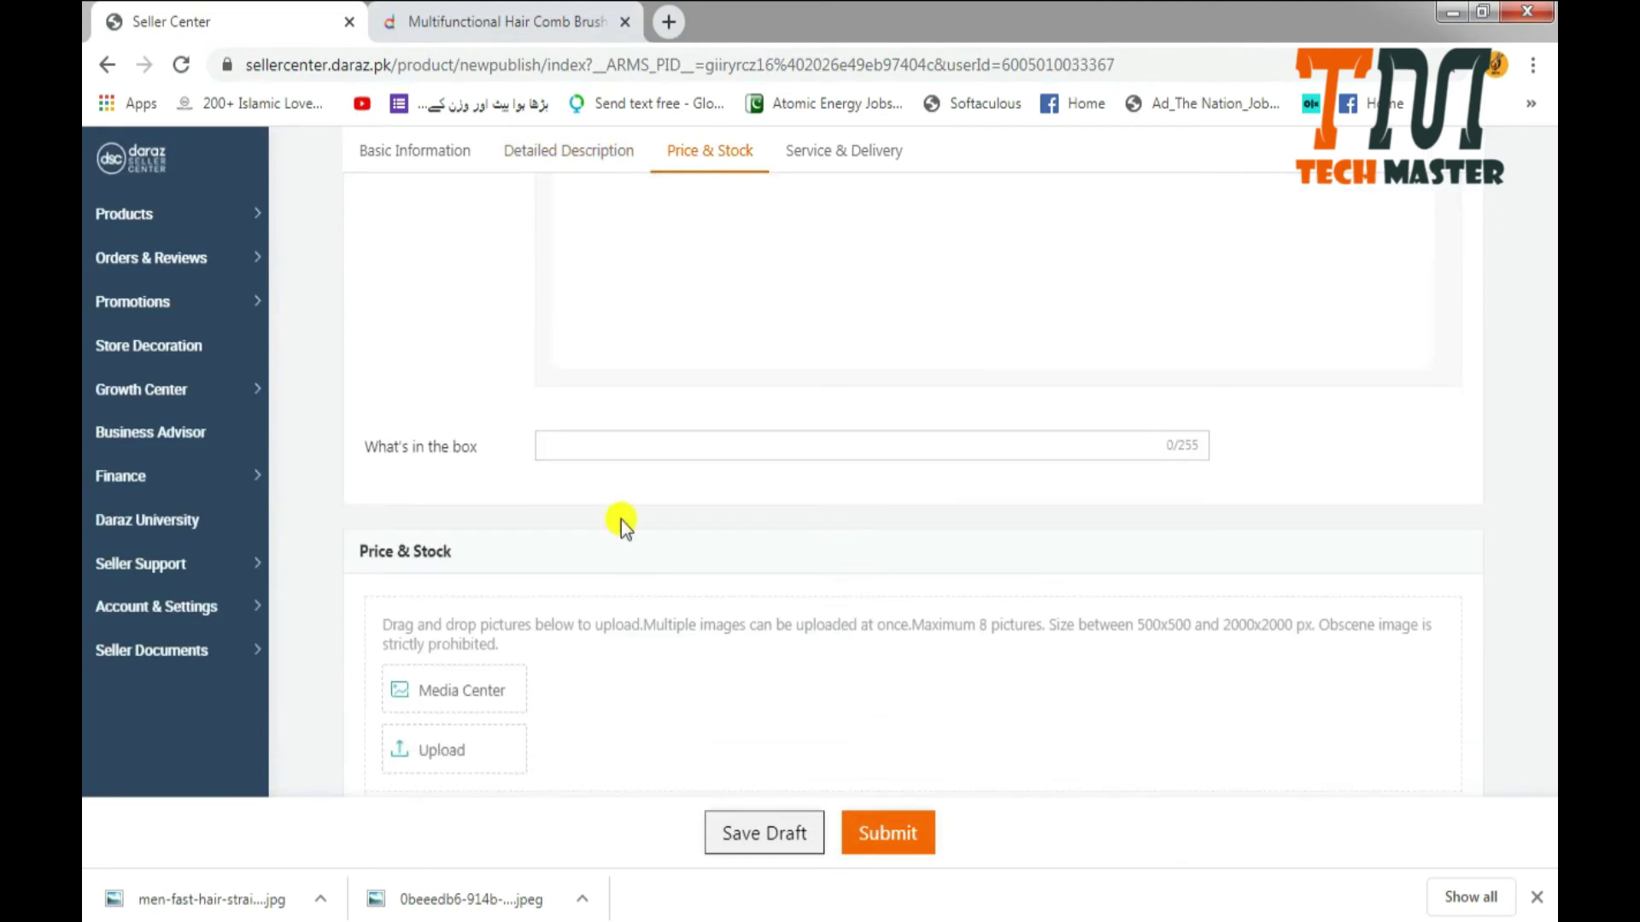
scroll(642, 444, "up", 5)
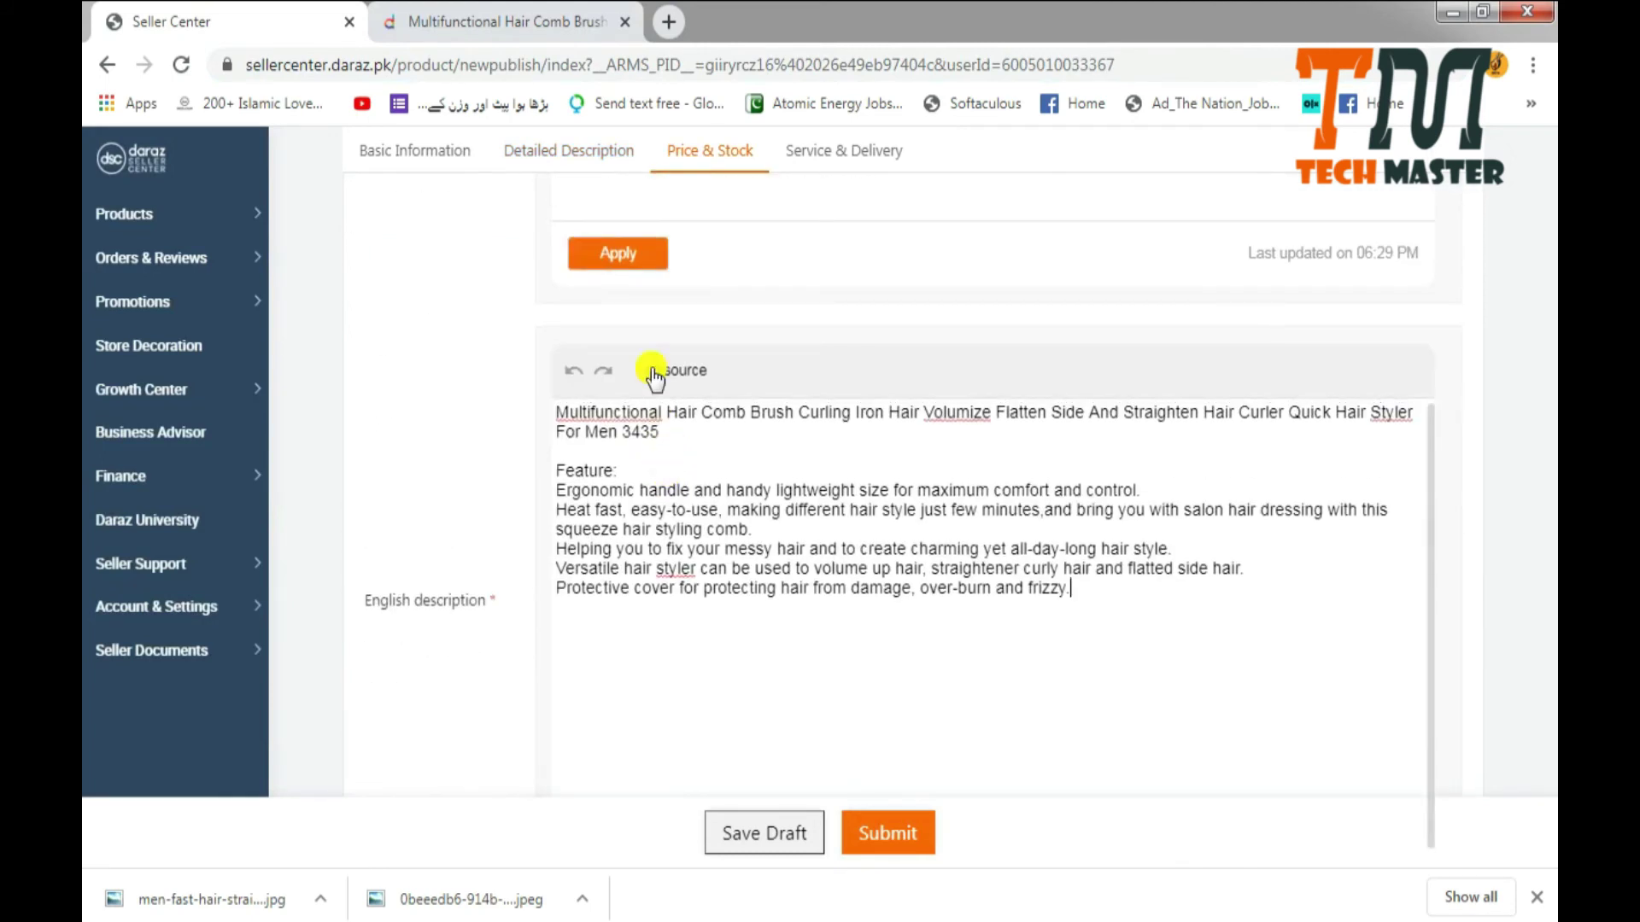
scroll(752, 410, "up", 6)
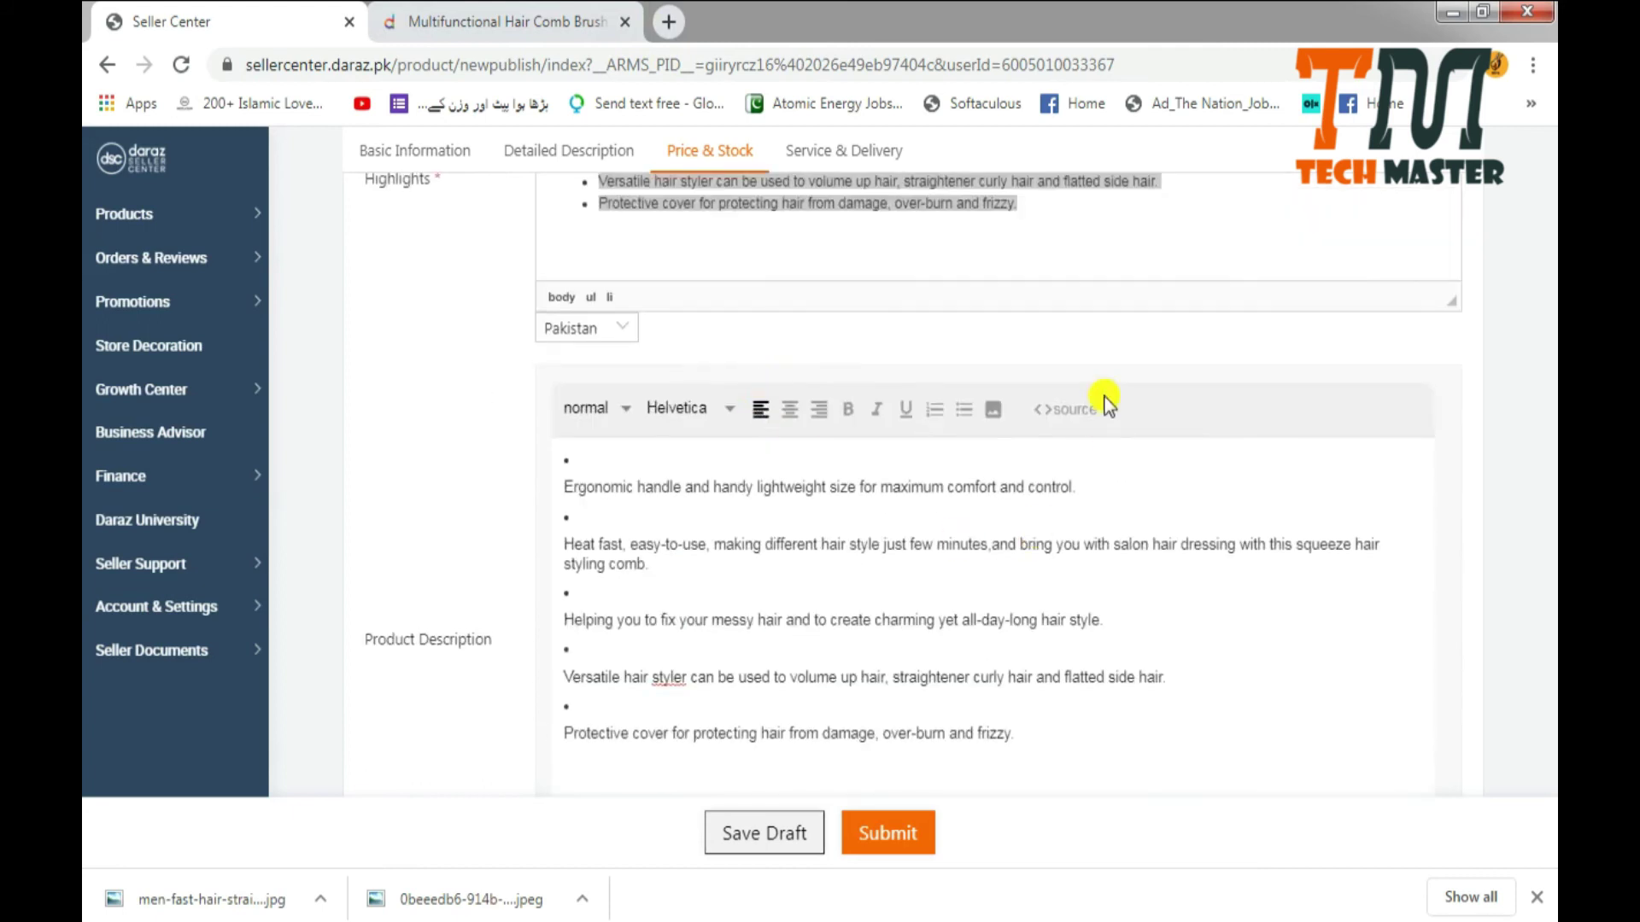
left_click(1110, 401)
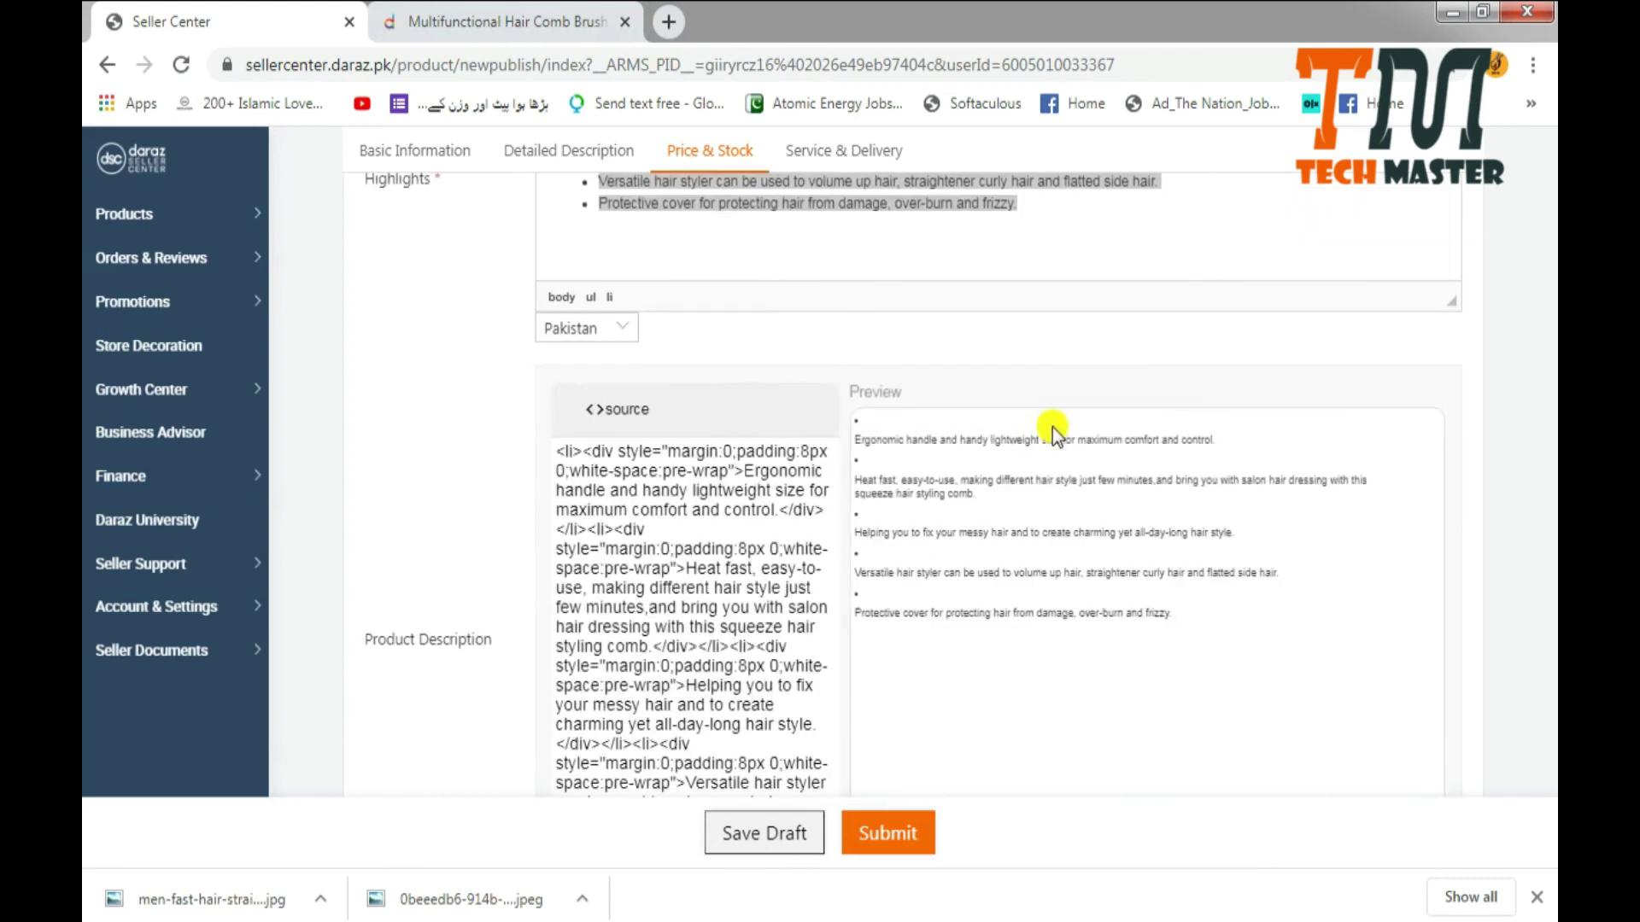
left_click(652, 468)
key("ctrl+a")
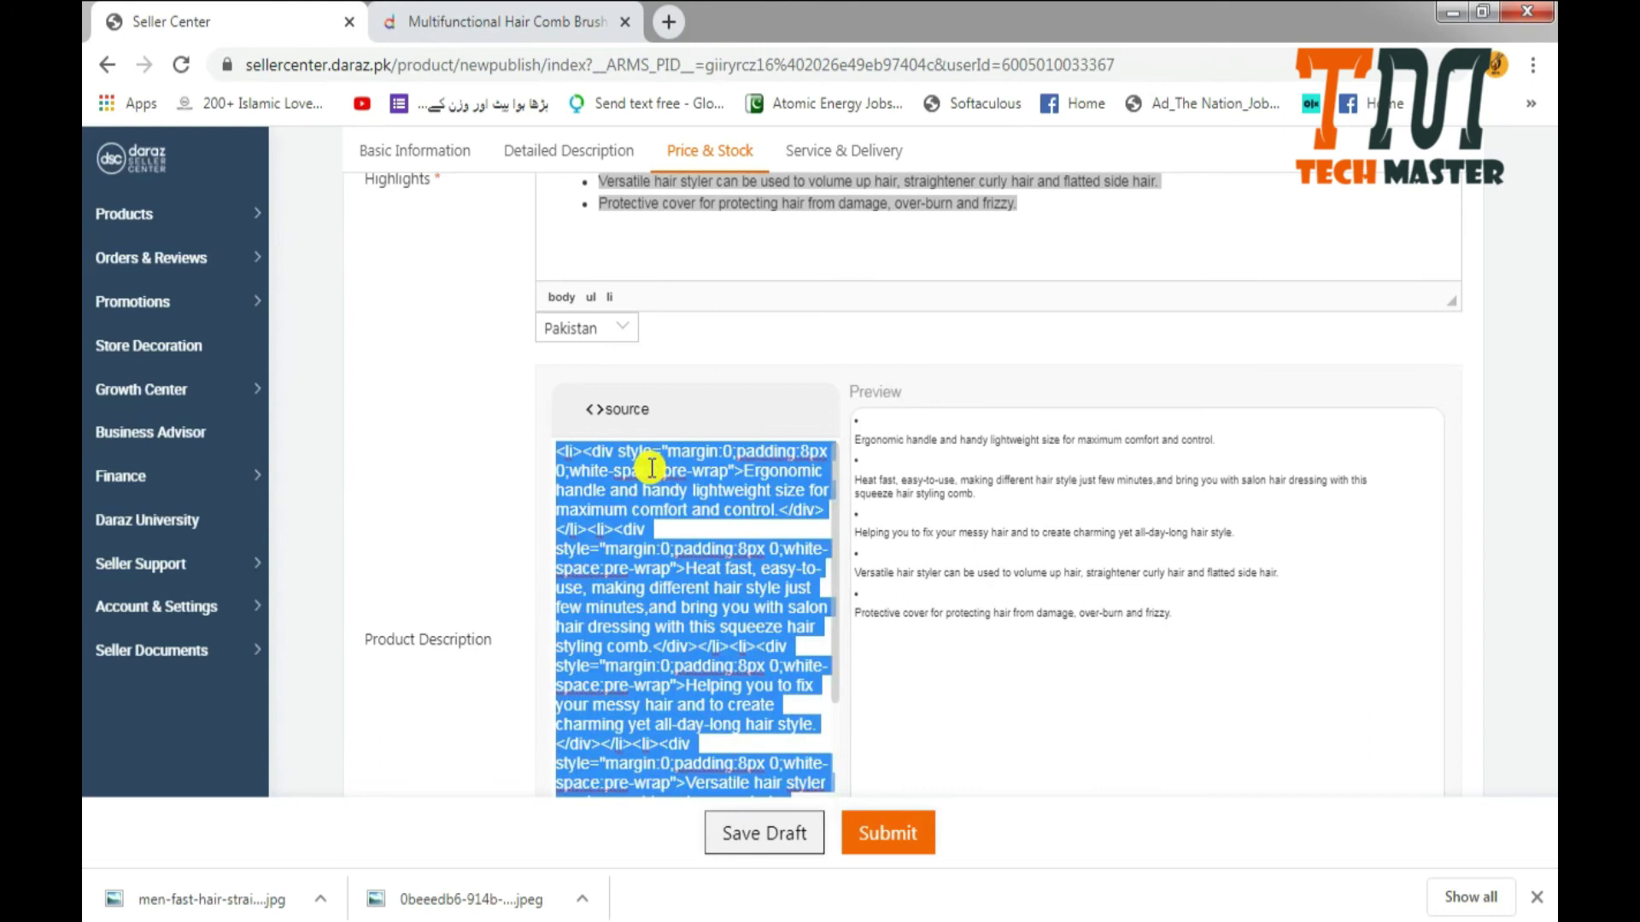
key("BackSpace")
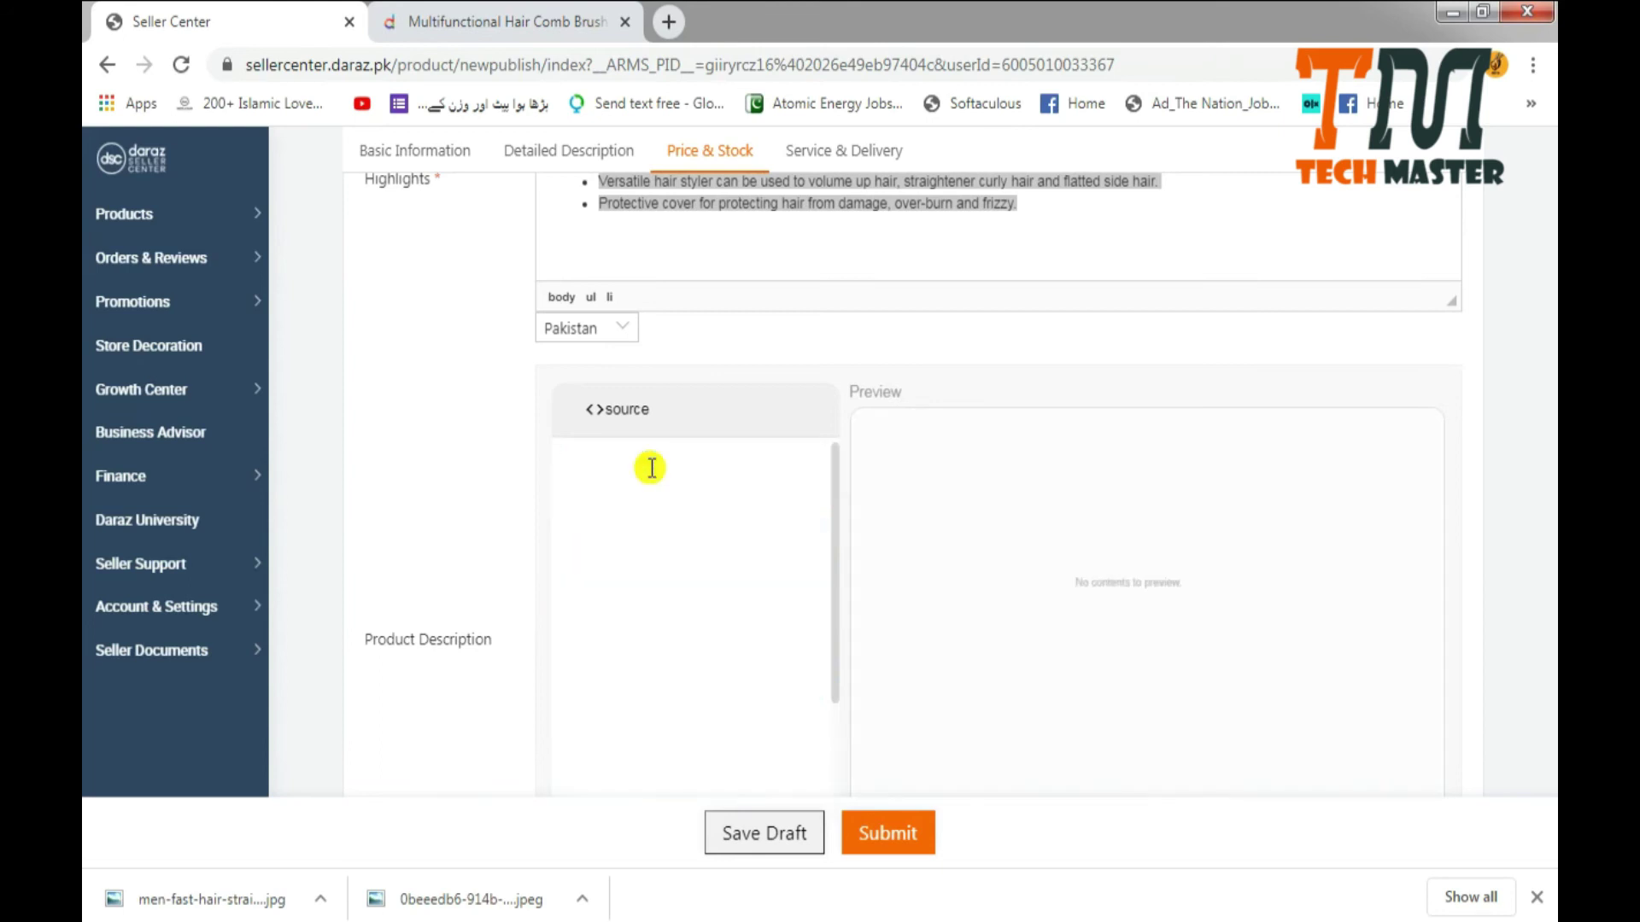
type("Multifunctional Hair Comb Brush Curling Iron Hair Volumize Flatten Side And Straighten Hair Curler Quick Hair Styler For Men 3435  Feature: Ergonomic handle and handy lightweight size for maximum comfort and control. Heat fast, easy-to-use, making different hair style just few minutes,and bring you with salon hair dressing with this squeeze hair styling comb. Helping you to fix your messy hair and to create charming yet all-day-long hair style. Versatile hair styler can be used to volume up hair, straightener curly hair and flatted side hair. Protective cover for protecting hair from damage, over-burn and frizzy.")
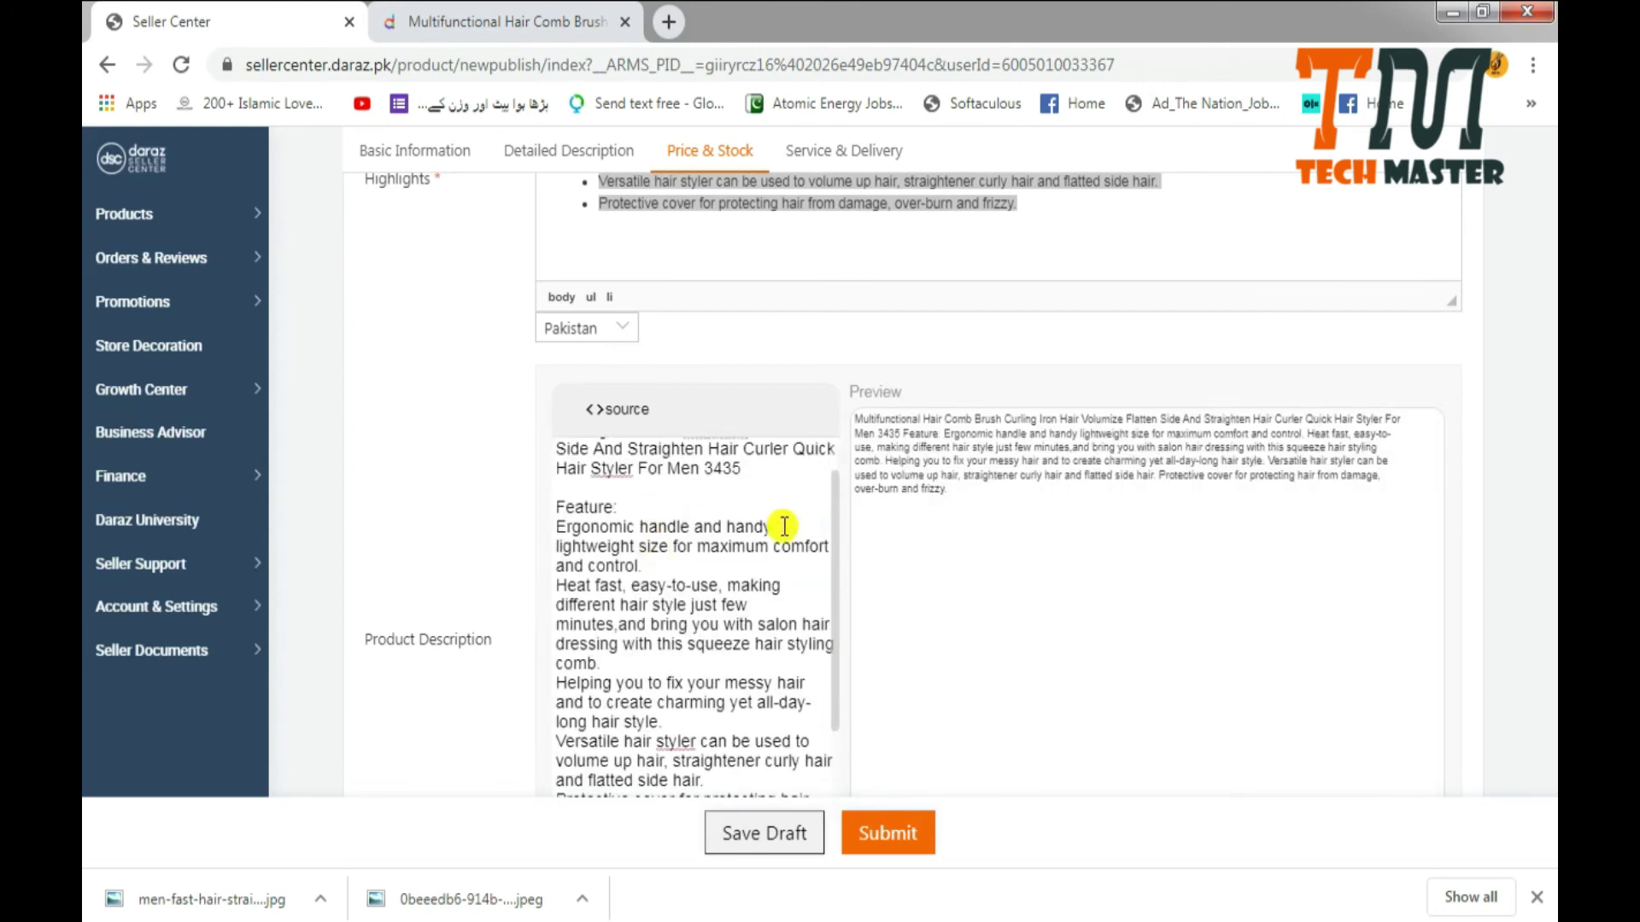
Fill in What's in the box with "1 x Hair Comb Brush", copying the item name from the Product Name.
scroll(845, 756, "down", 3)
scroll(993, 625, "down", 5)
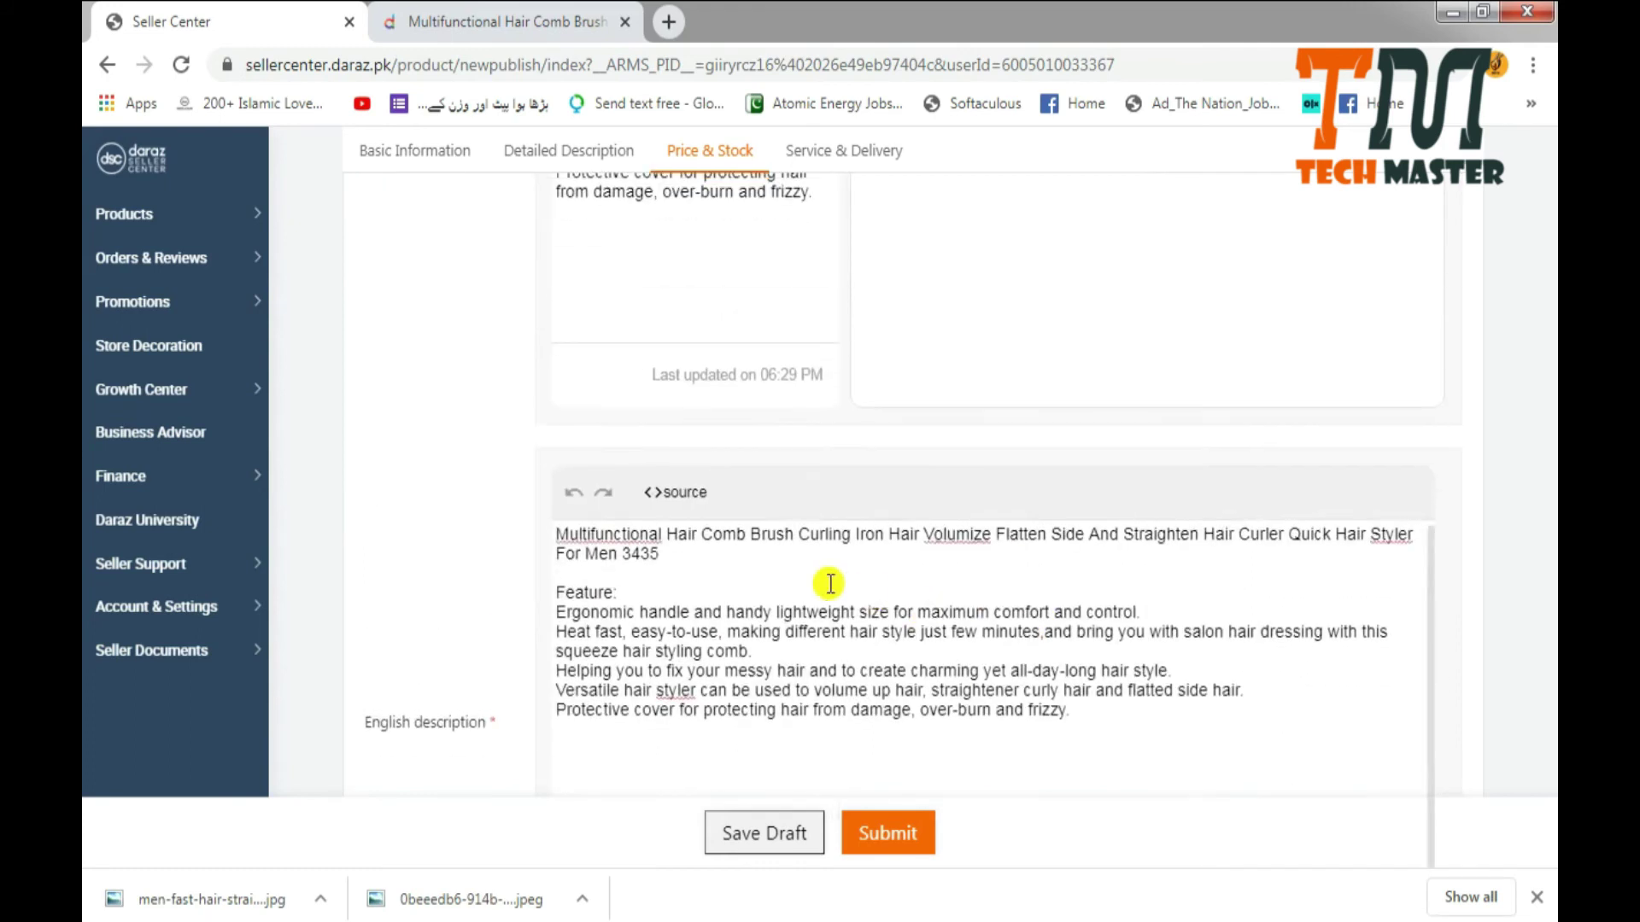
scroll(751, 478, "up", 1)
scroll(766, 511, "up", 5)
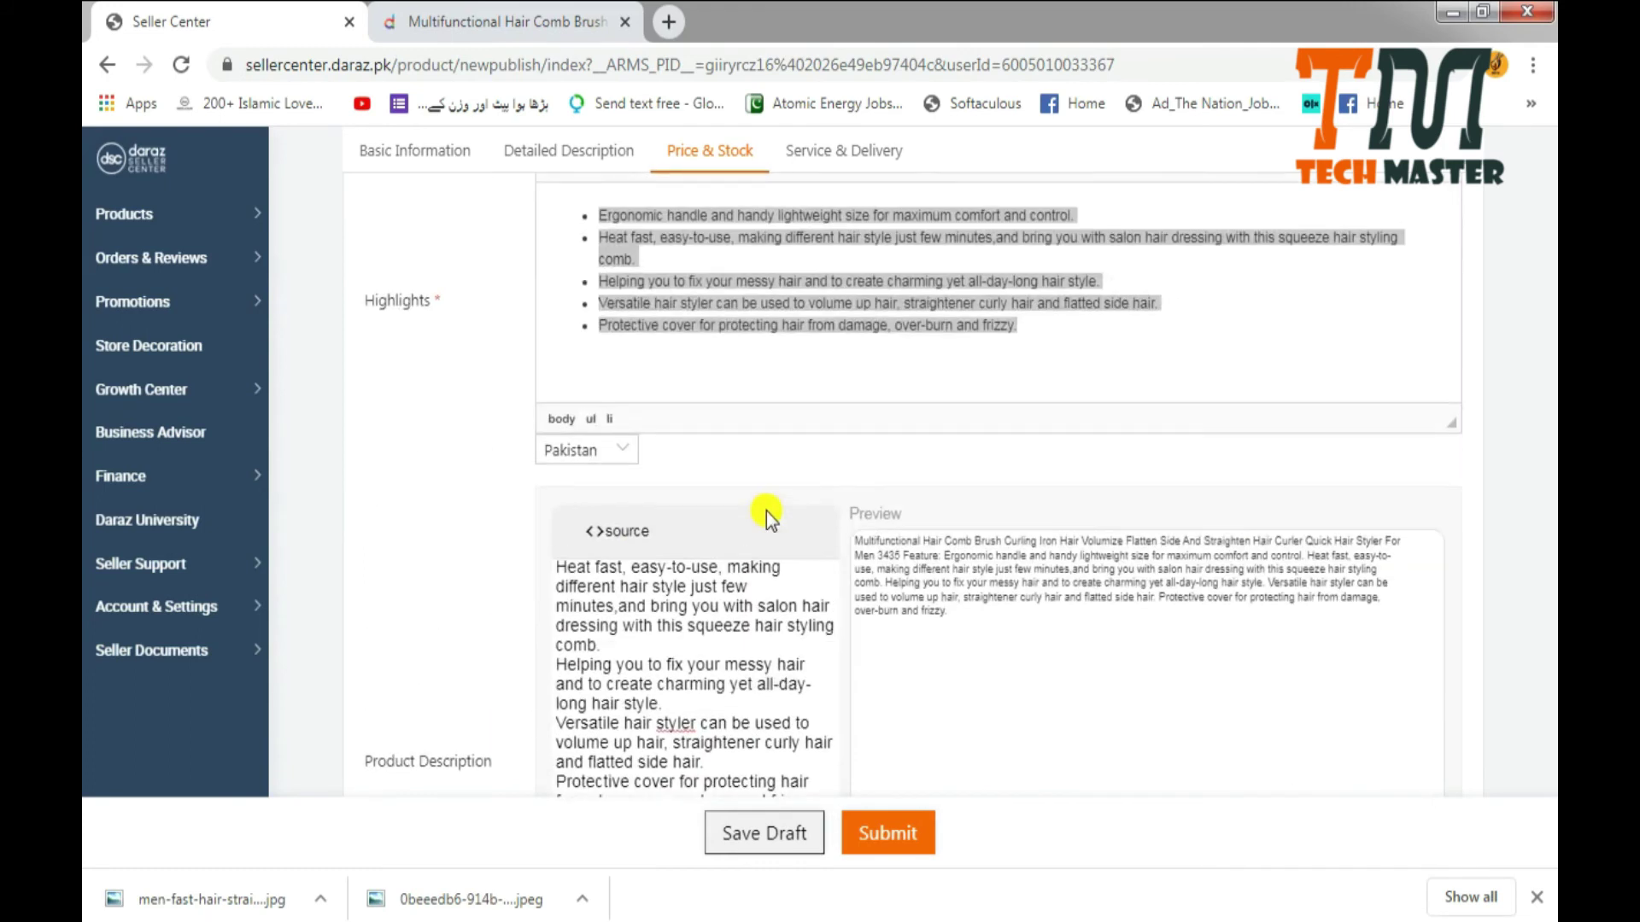
scroll(879, 564, "down", 5)
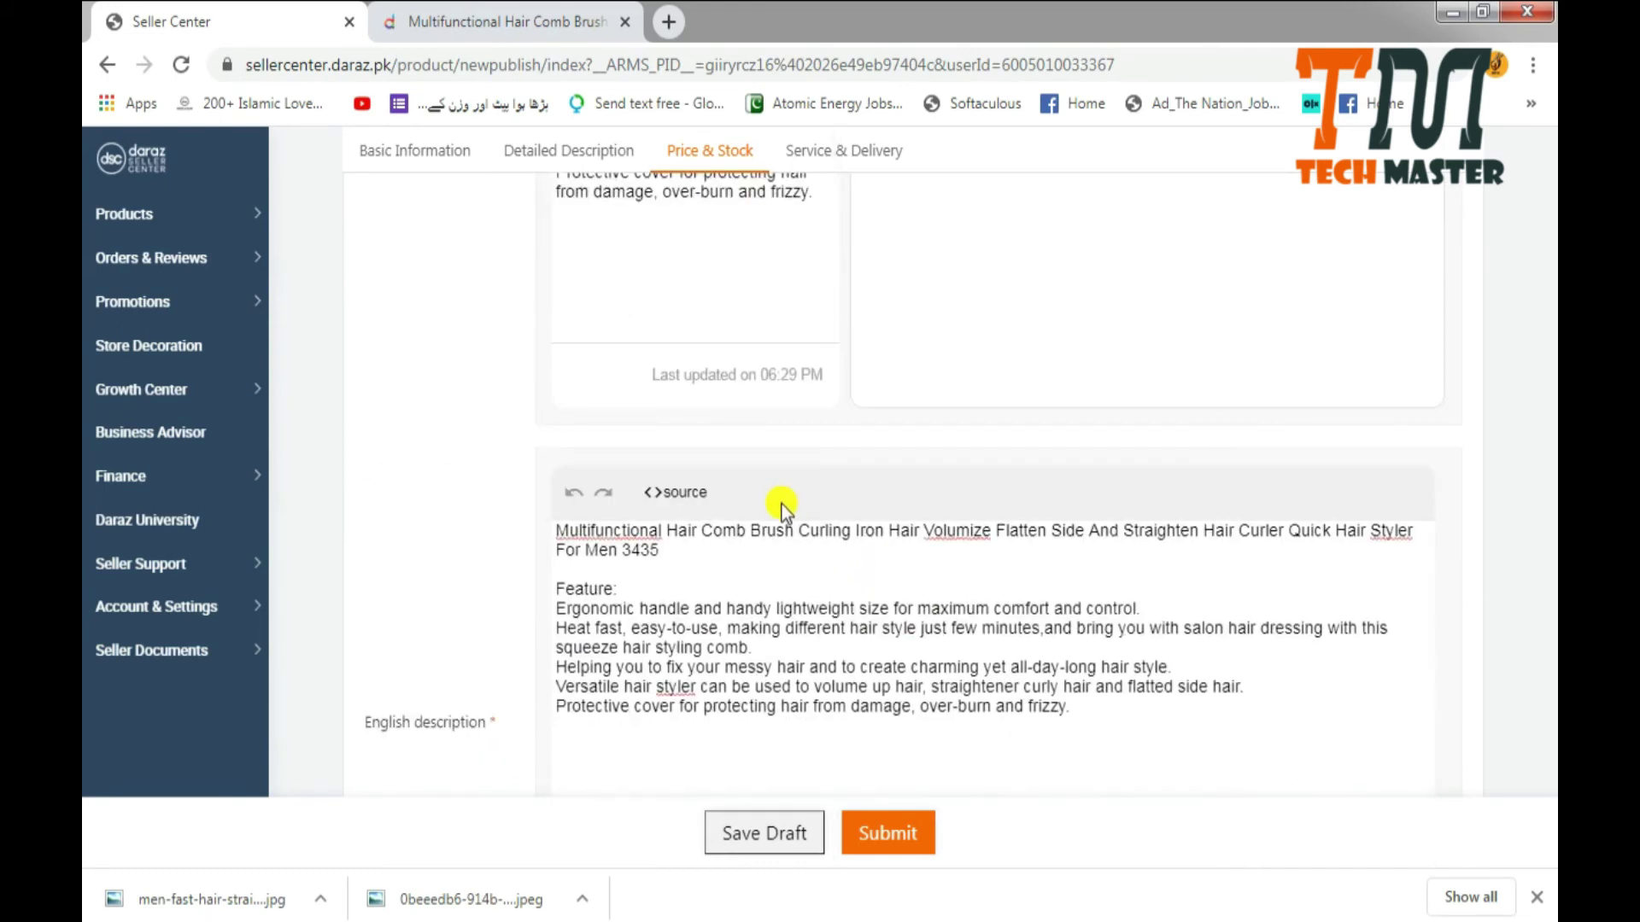
scroll(631, 626, "down", 6)
scroll(588, 463, "up", 2)
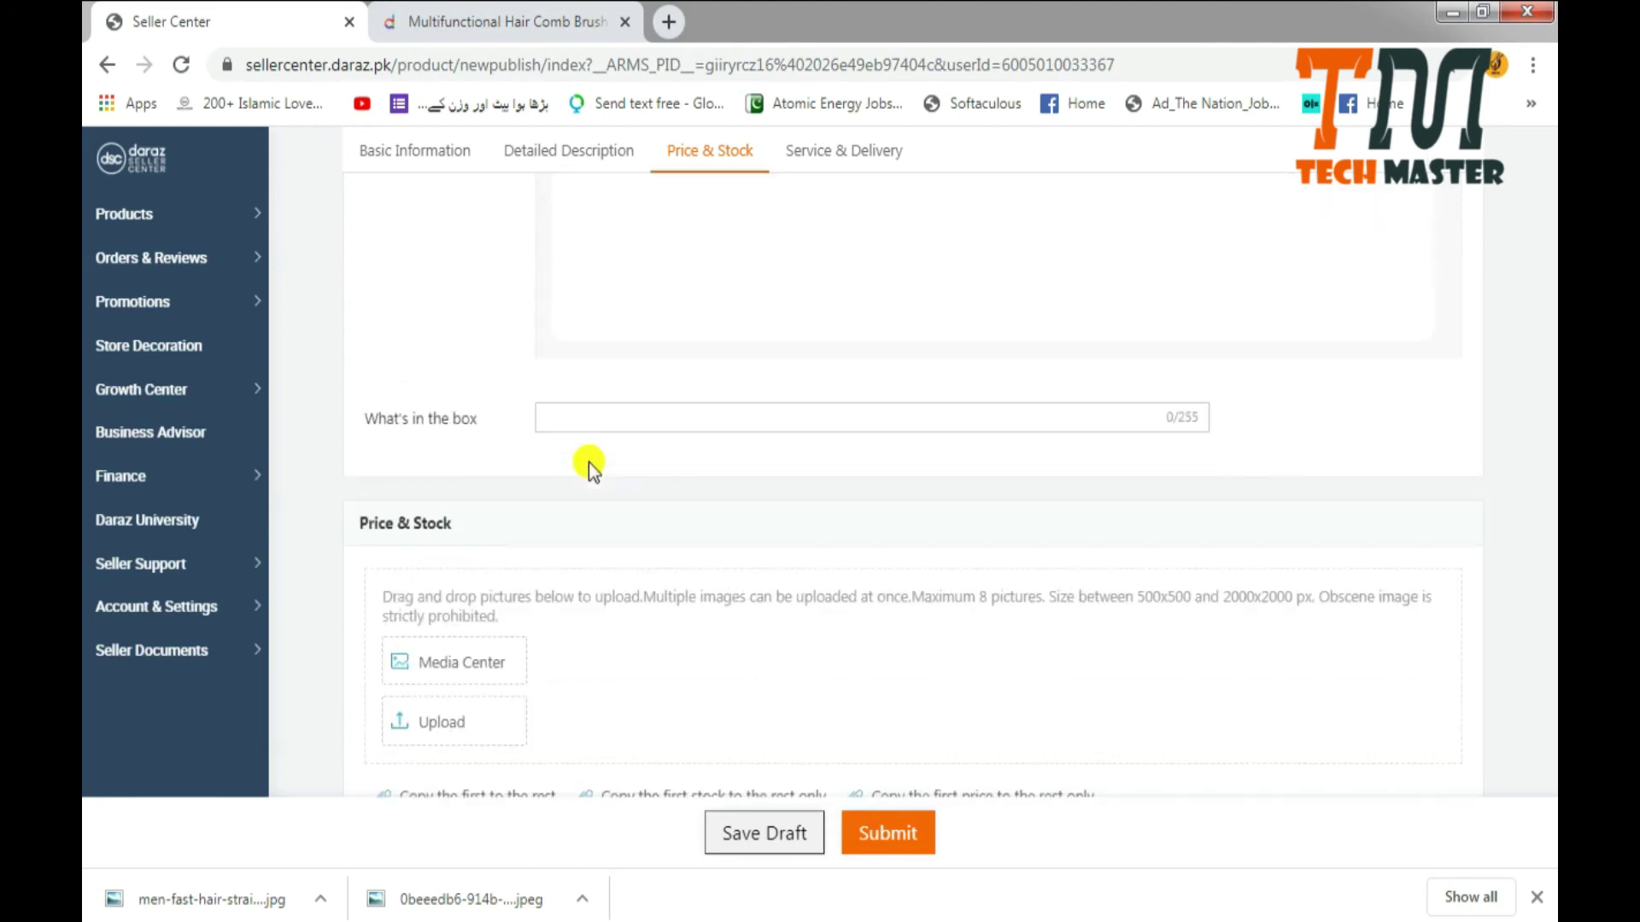
left_click(578, 452)
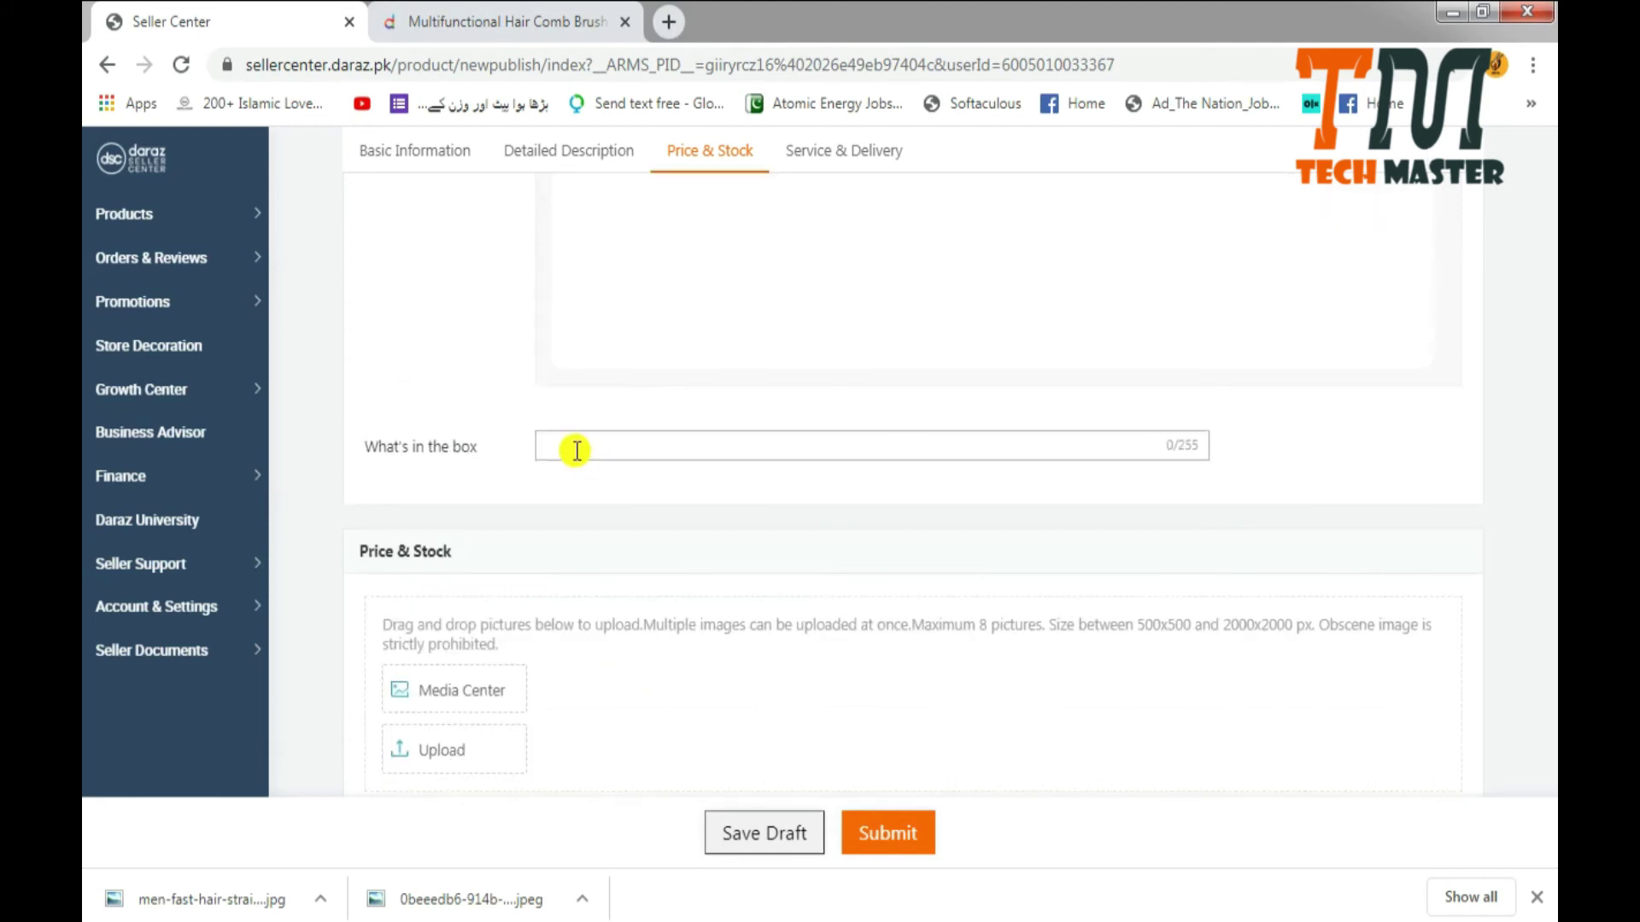
type("p")
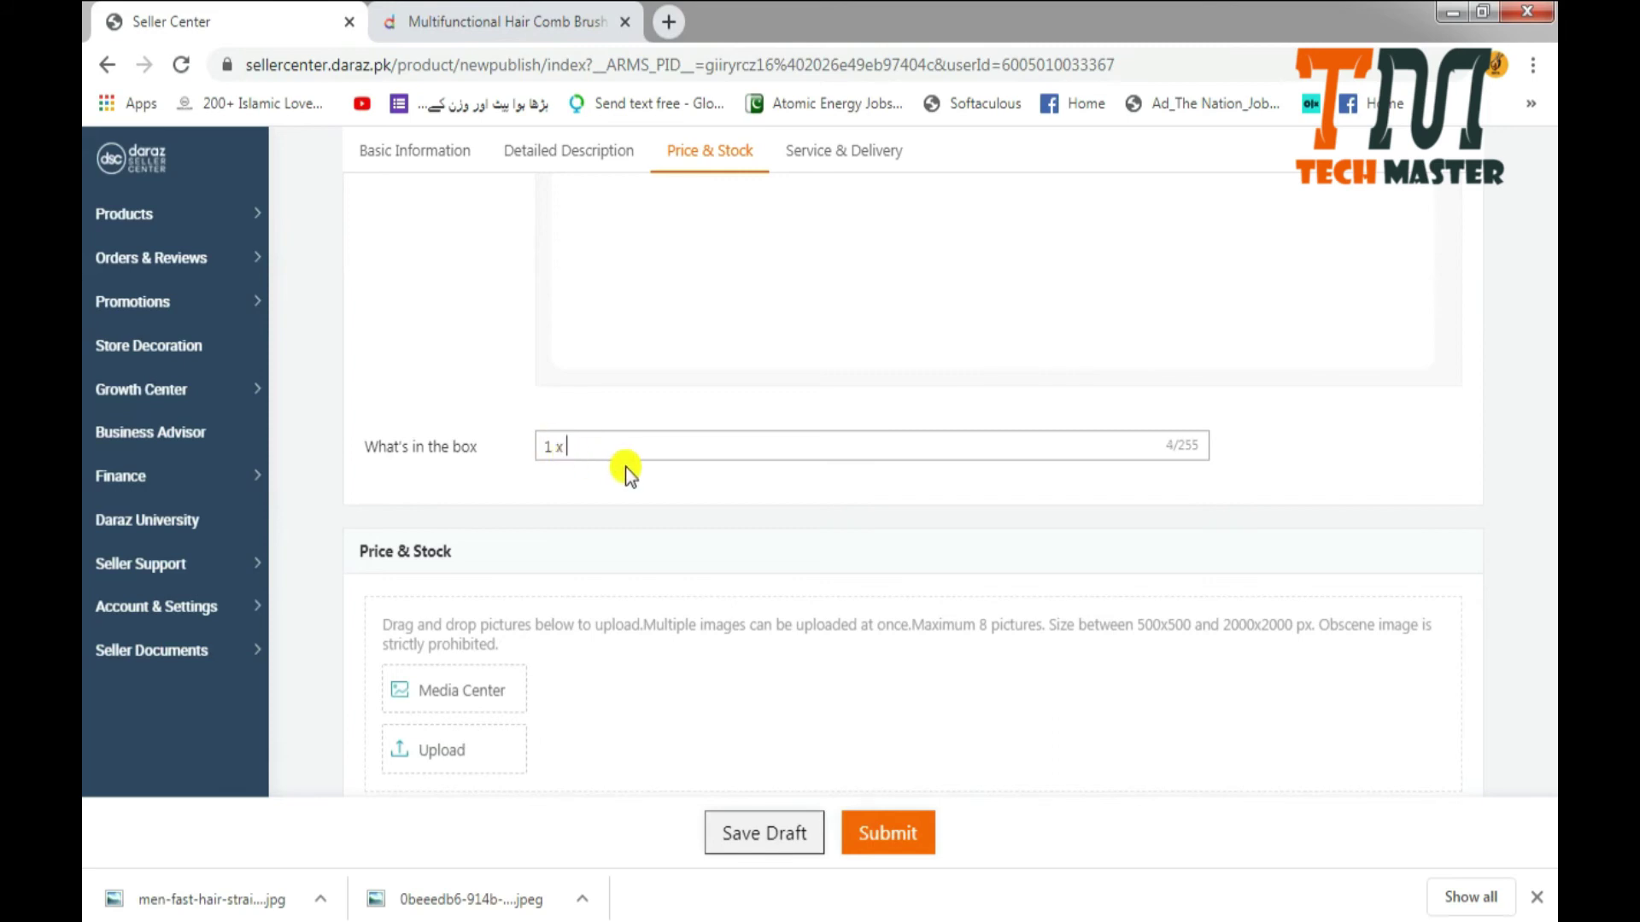
scroll(625, 466, "up", 20)
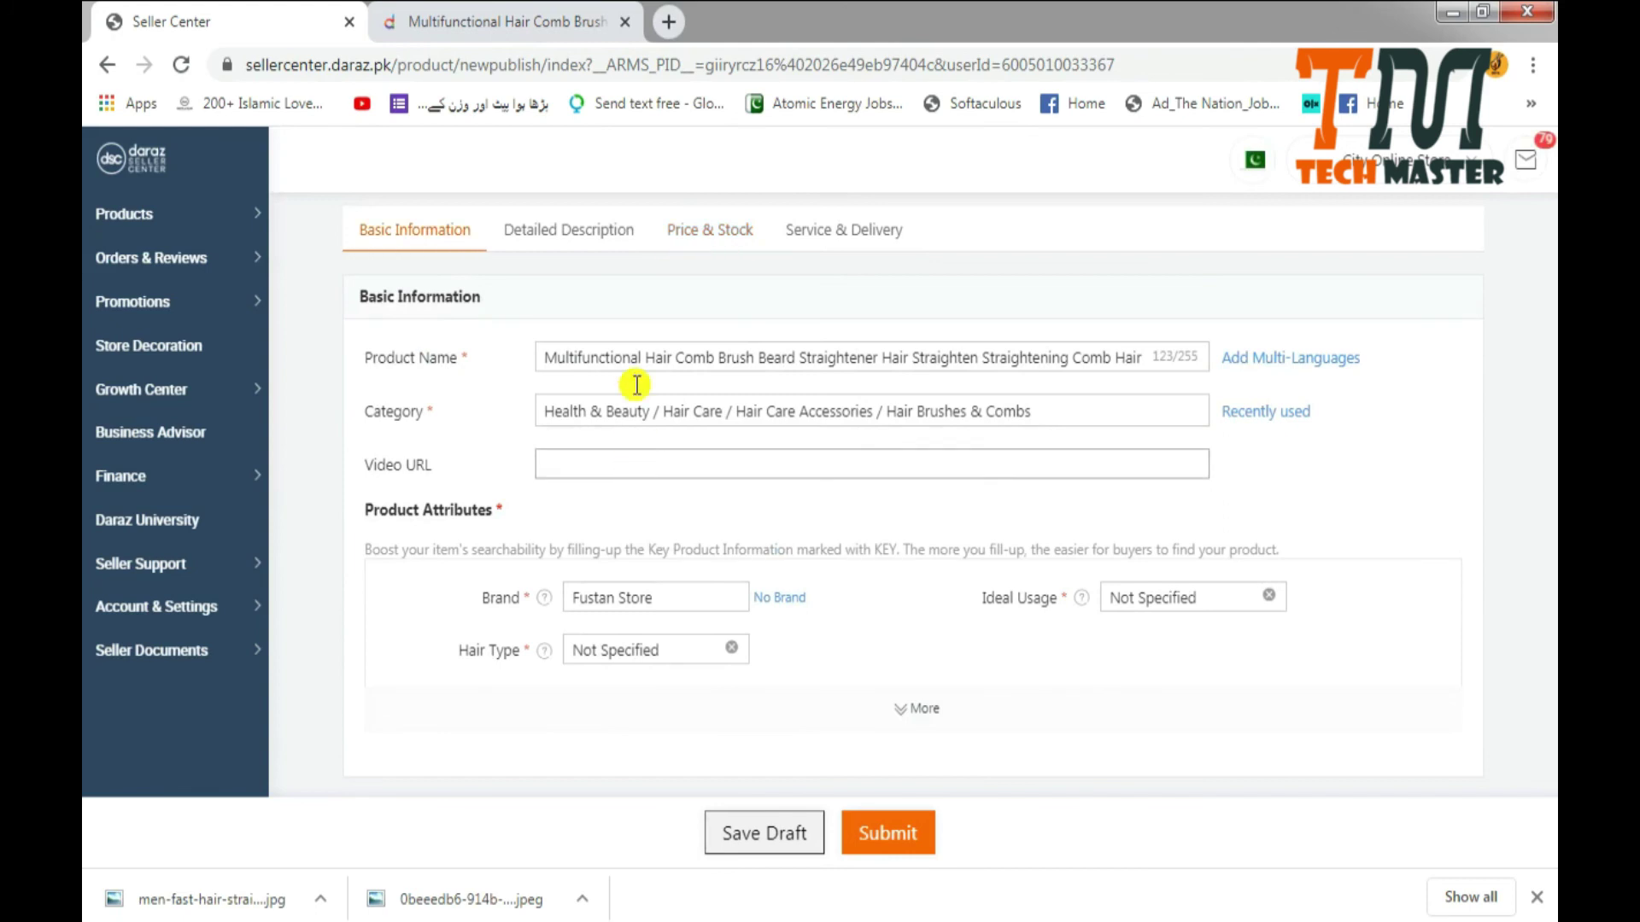
mouse_move(645, 358)
left_mouse_down()
mouse_move(788, 360)
mouse_move(762, 381)
left_mouse_up()
key("ctrl+c")
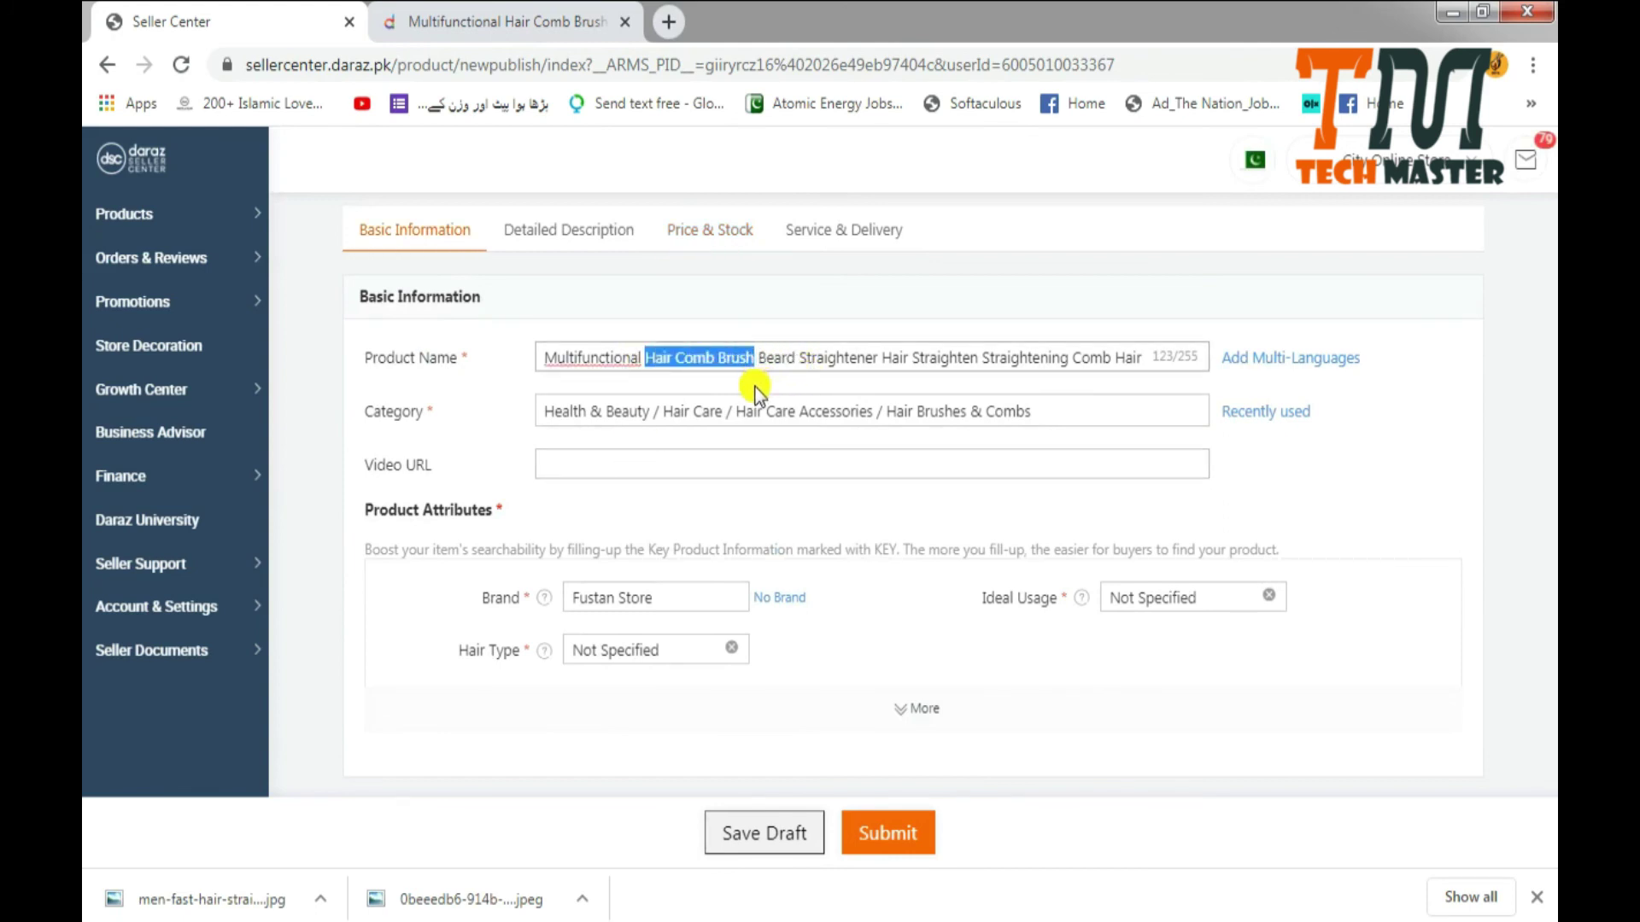
scroll(762, 427, "down", 15)
left_click(745, 567)
key("ctrl+v")
Upload both beard straightening comb pictures from the abcdd folder on Local Disk (D:) as product images.
scroll(743, 551, "down", 4)
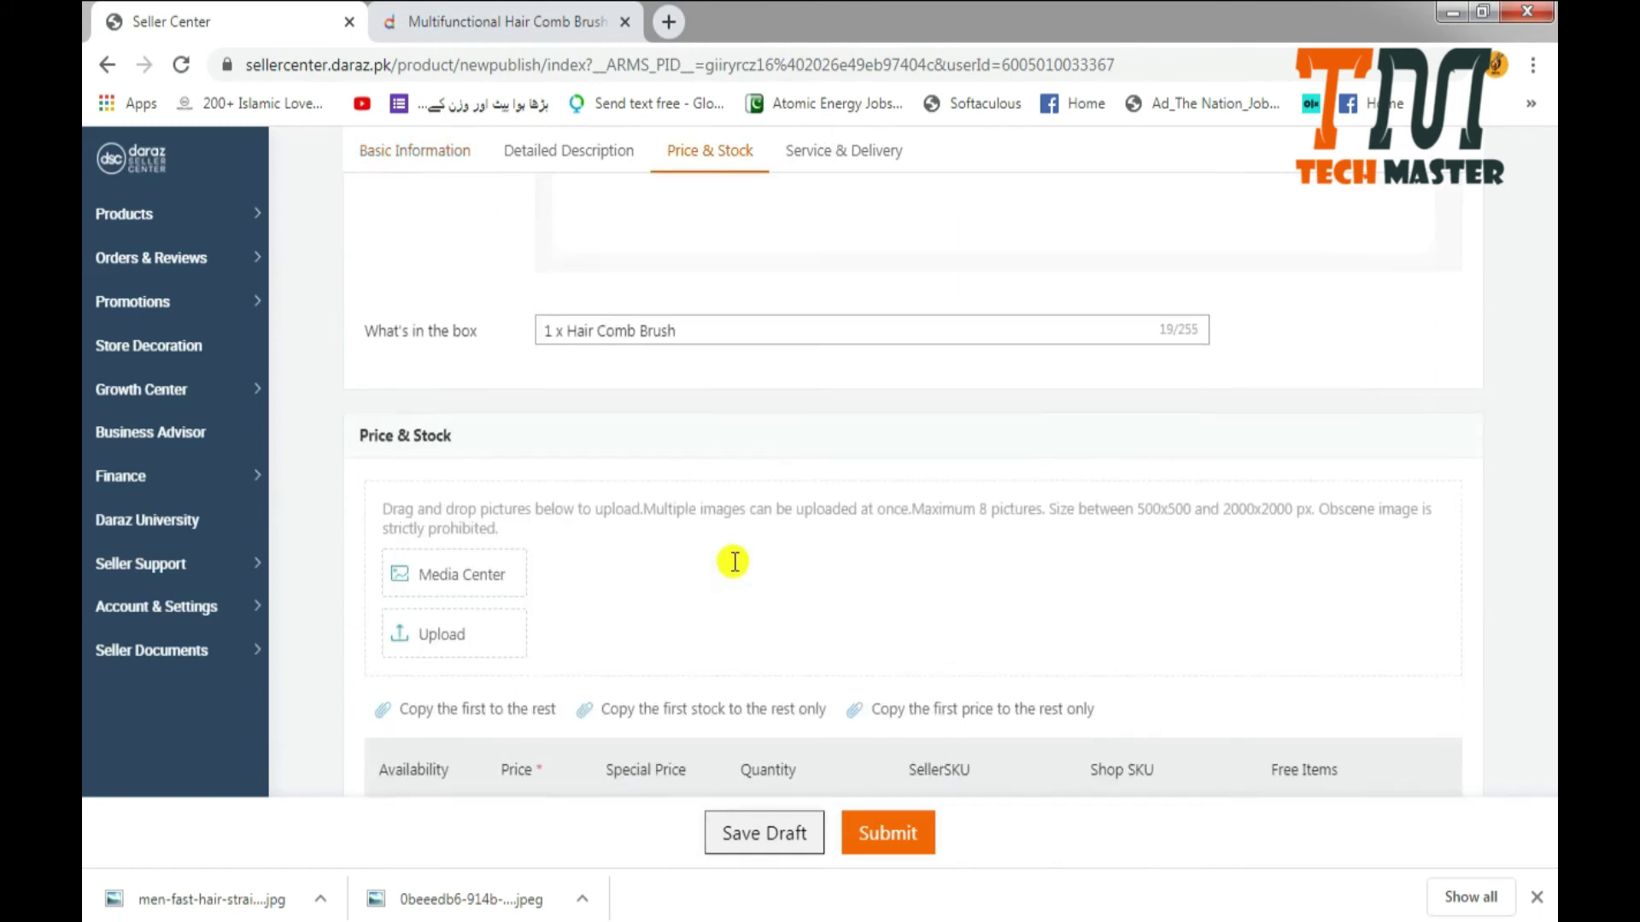
left_click(468, 509)
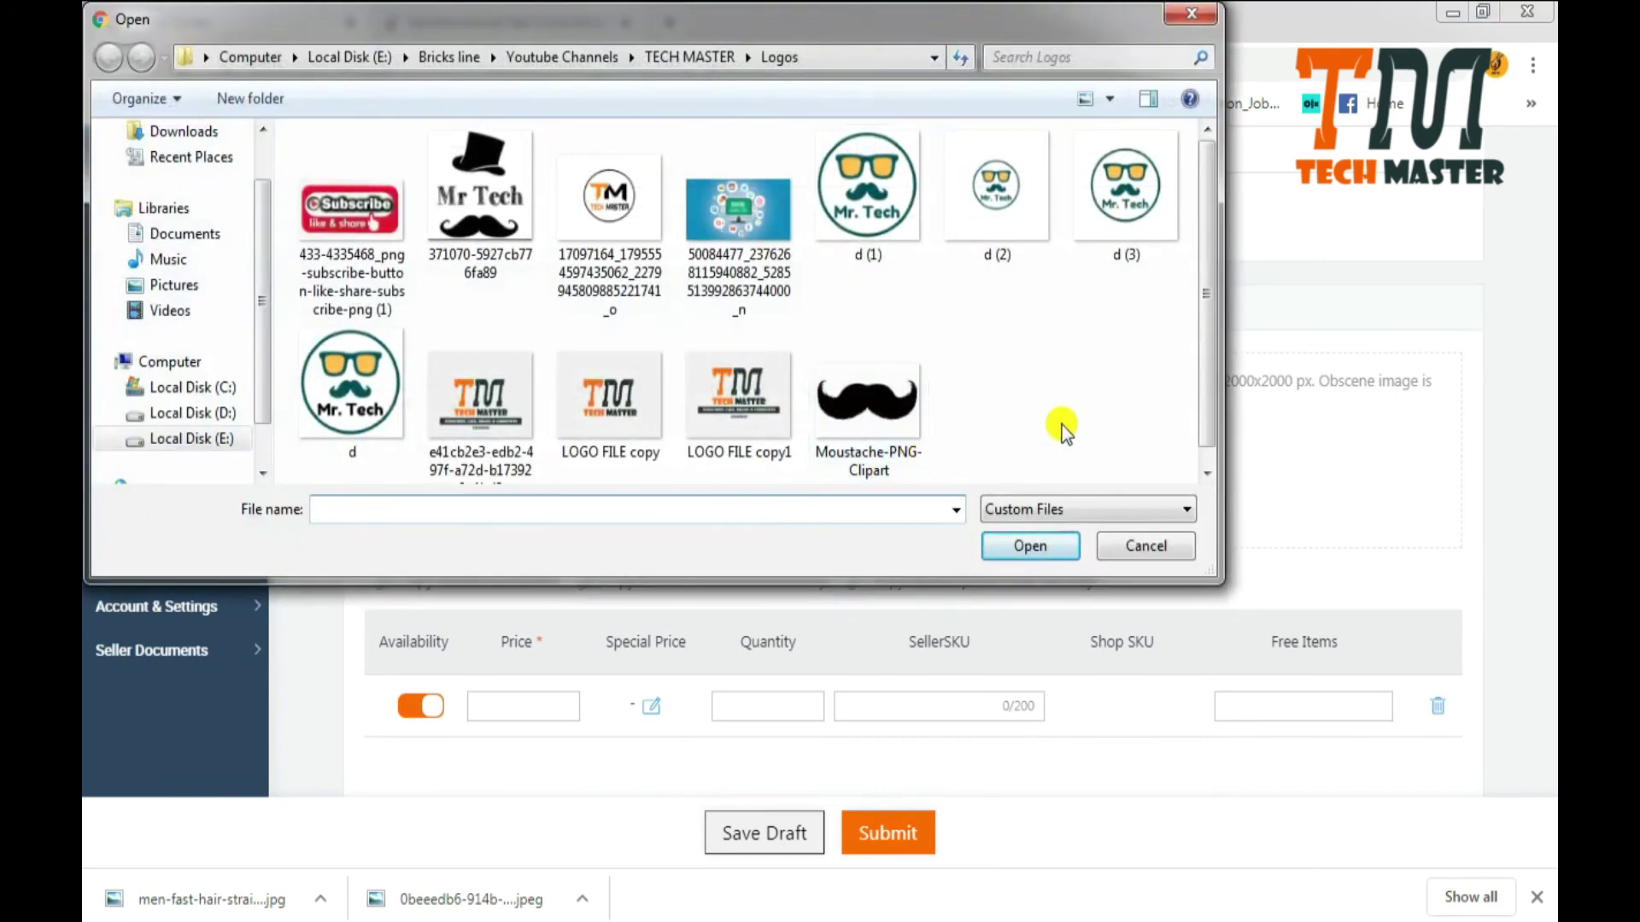
left_click(205, 412)
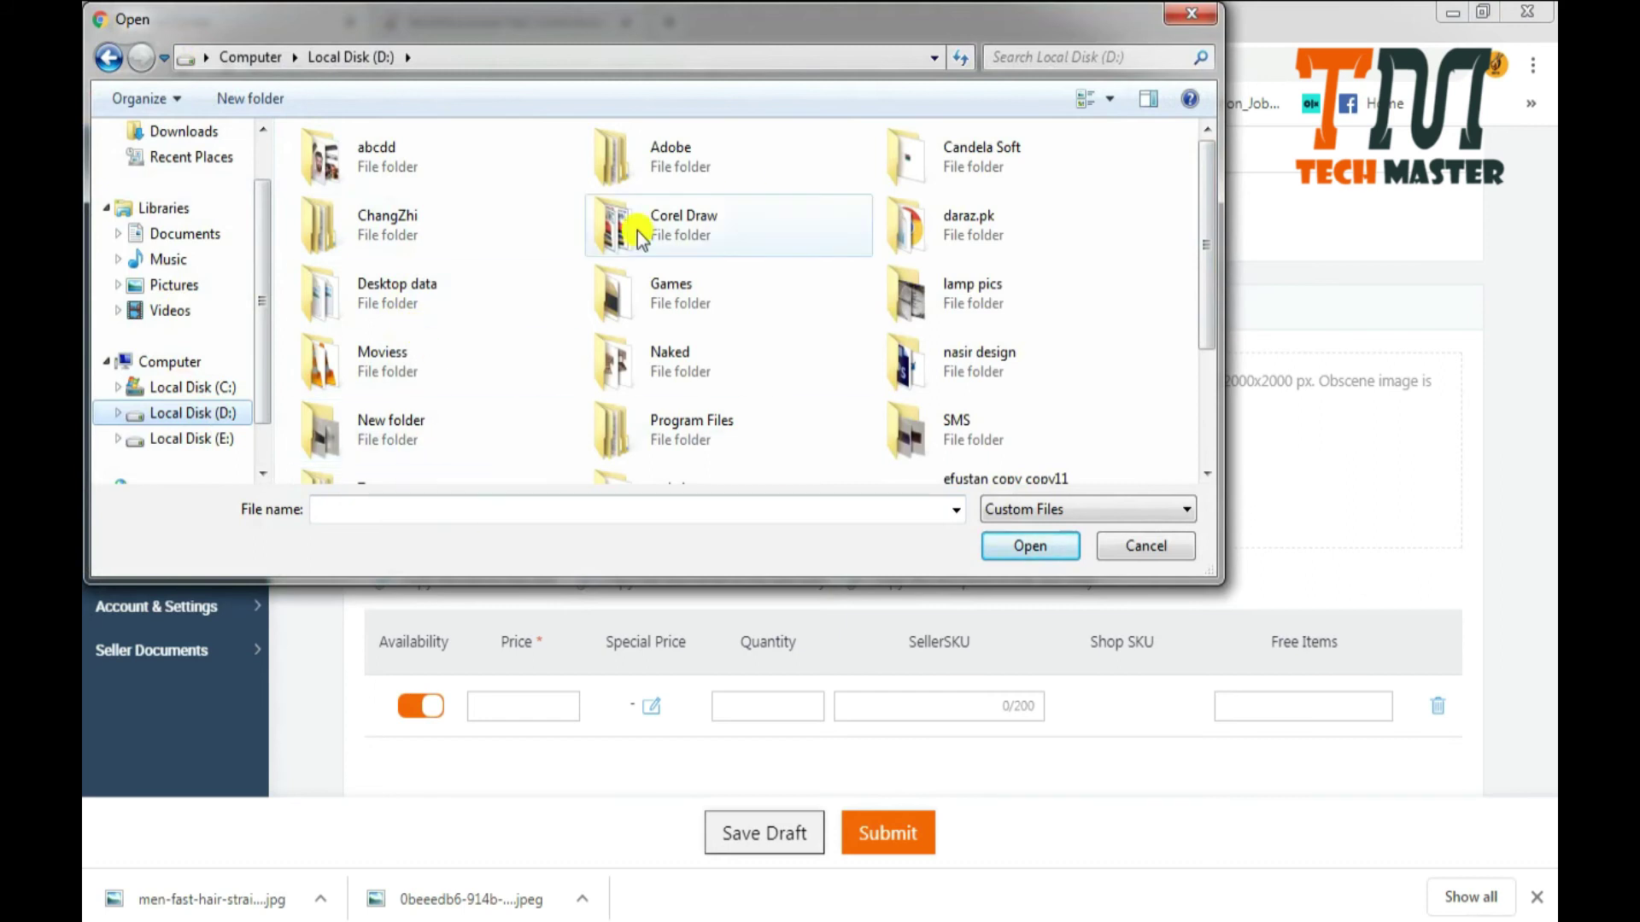
double_click(454, 178)
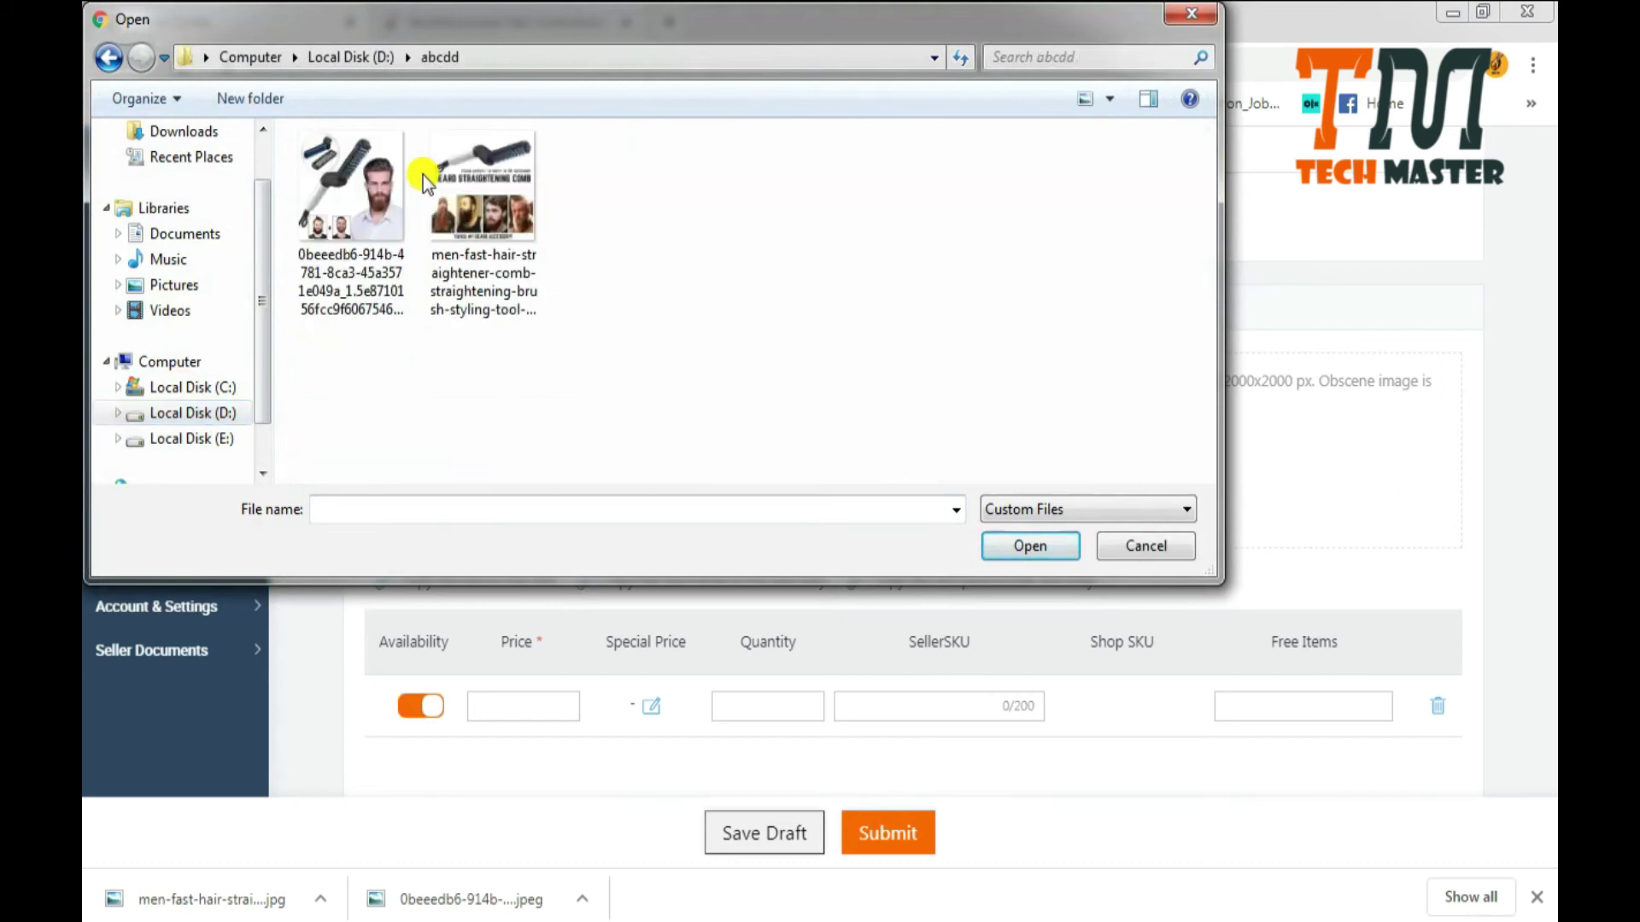
key("ctrl+a")
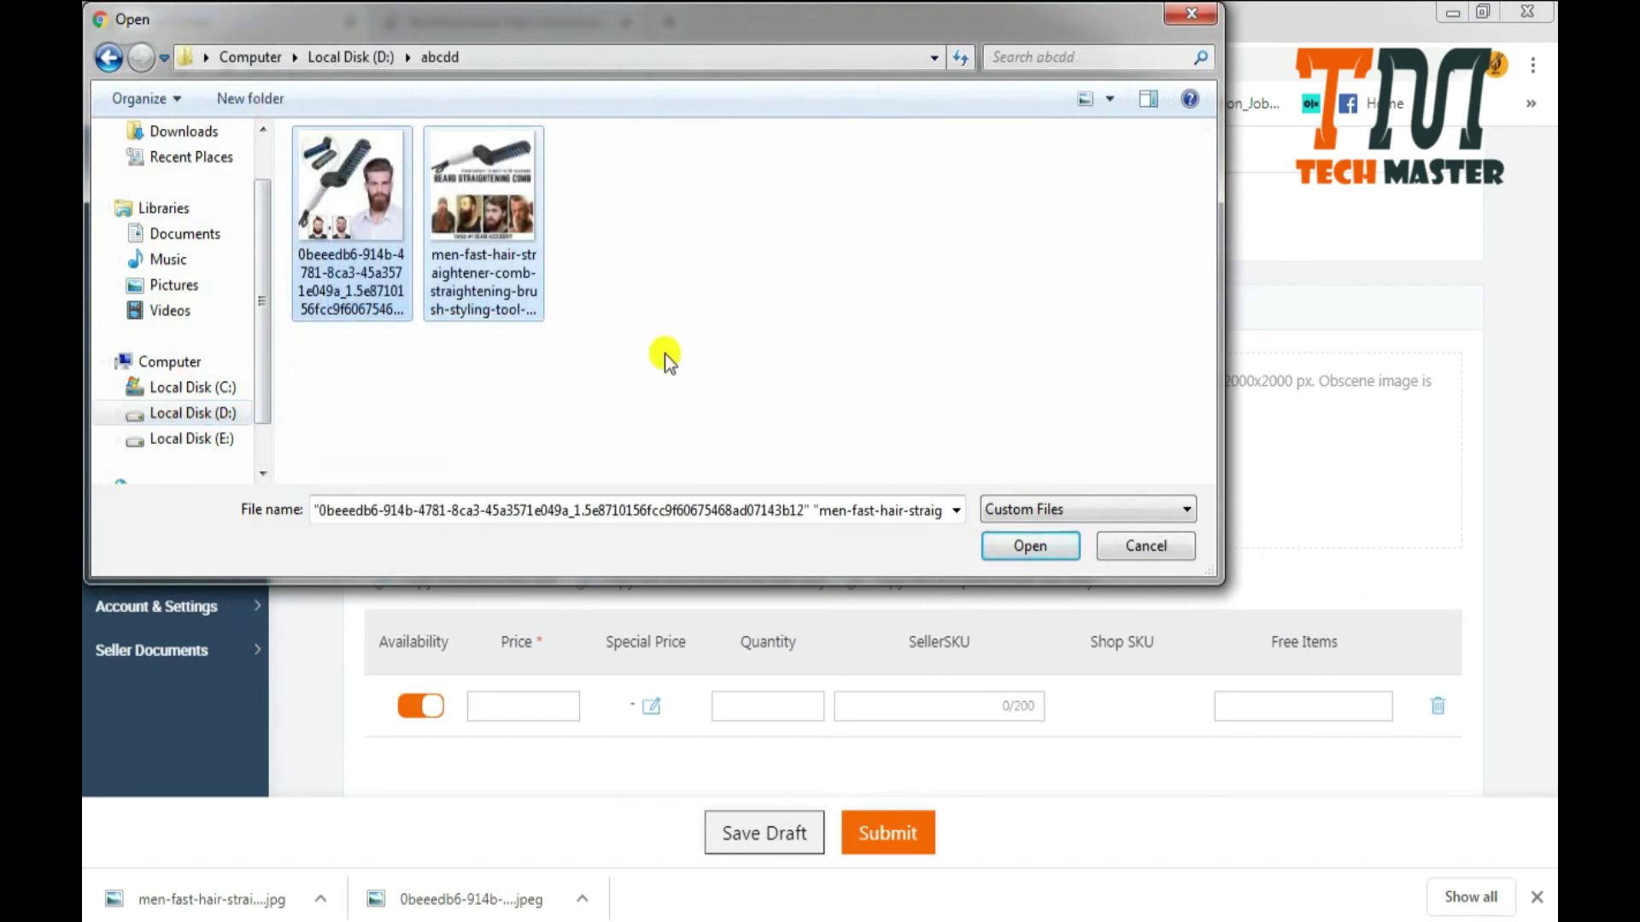
left_click(1034, 543)
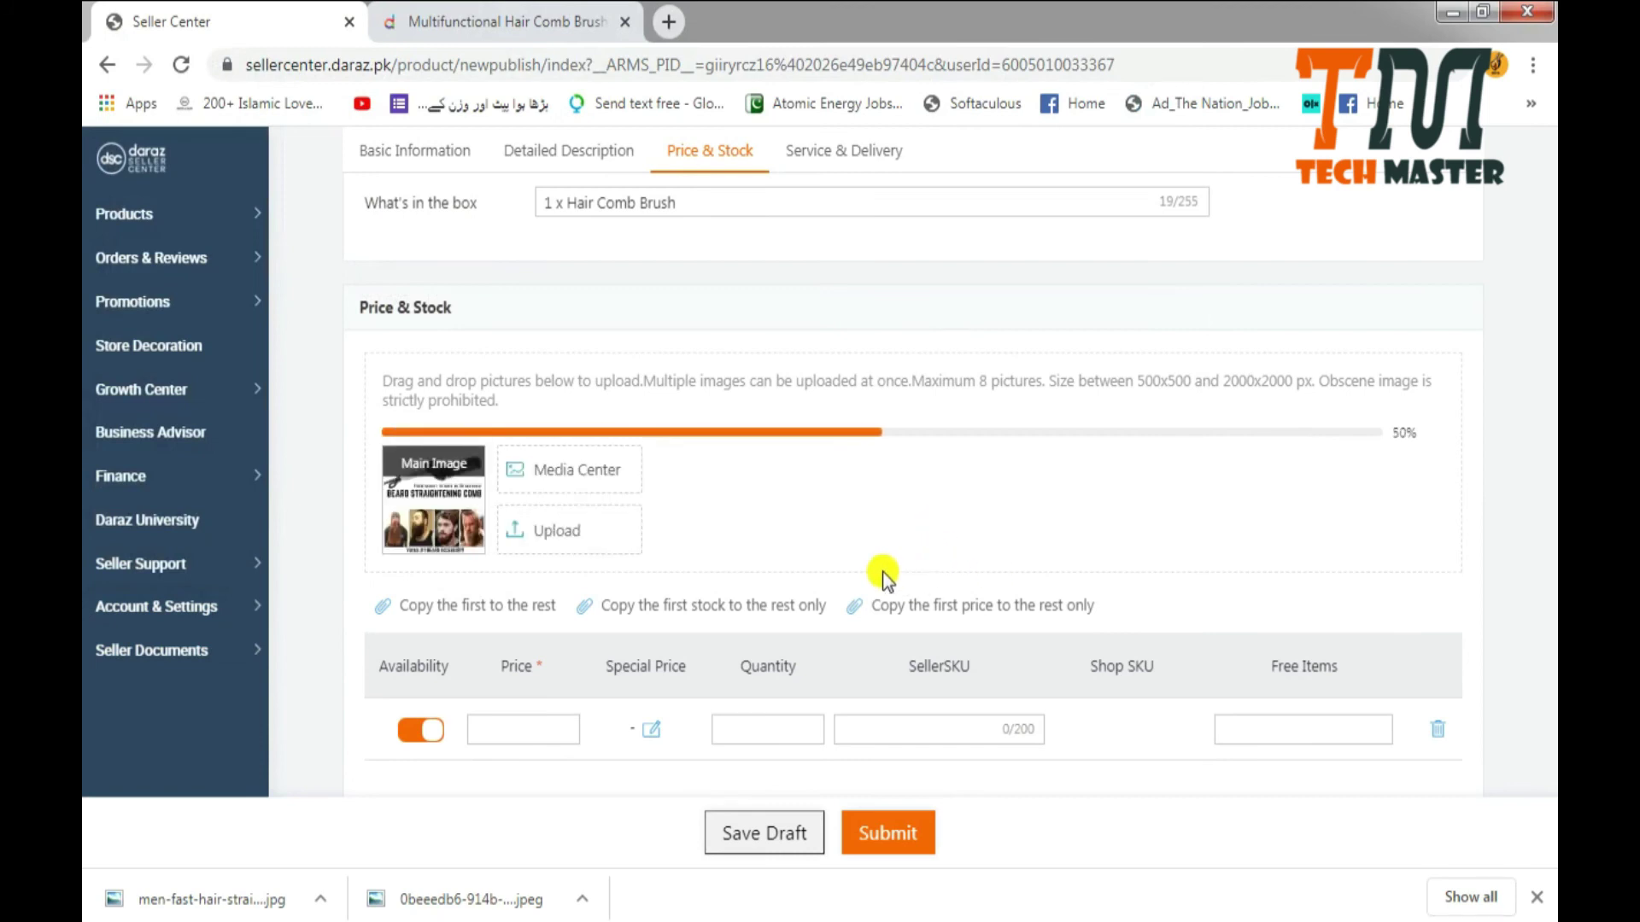
Reorder the product pictures so the one with the large bearded man and the comb is the main image.
scroll(866, 567, "up", 6)
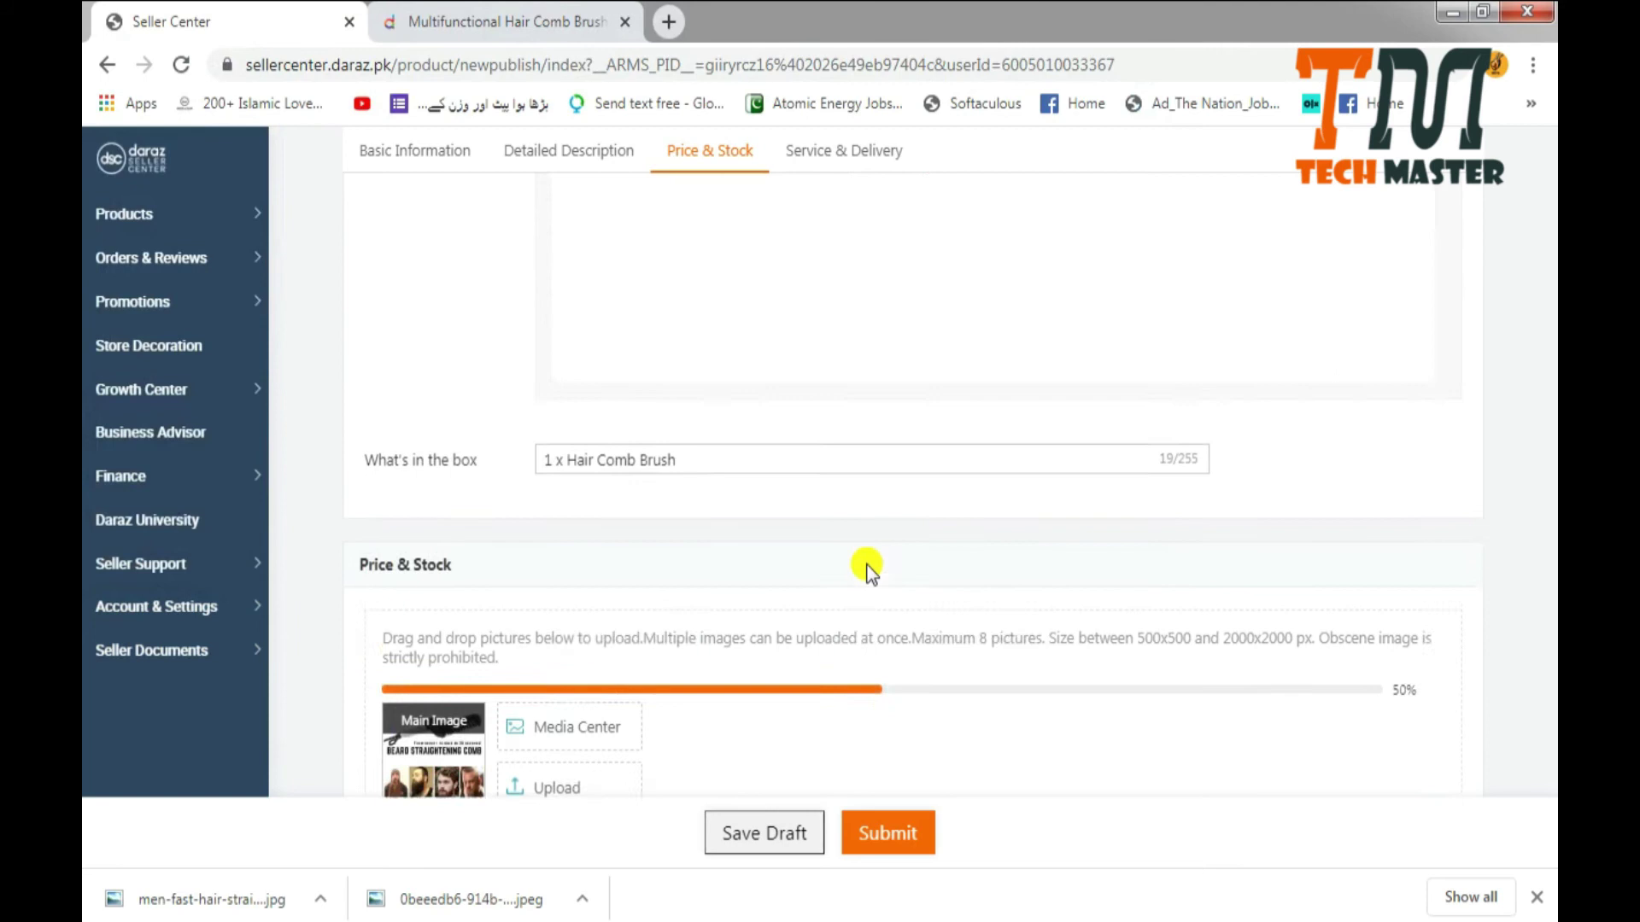
scroll(867, 734, "down", 8)
scroll(835, 678, "up", 7)
scroll(799, 598, "down", 7)
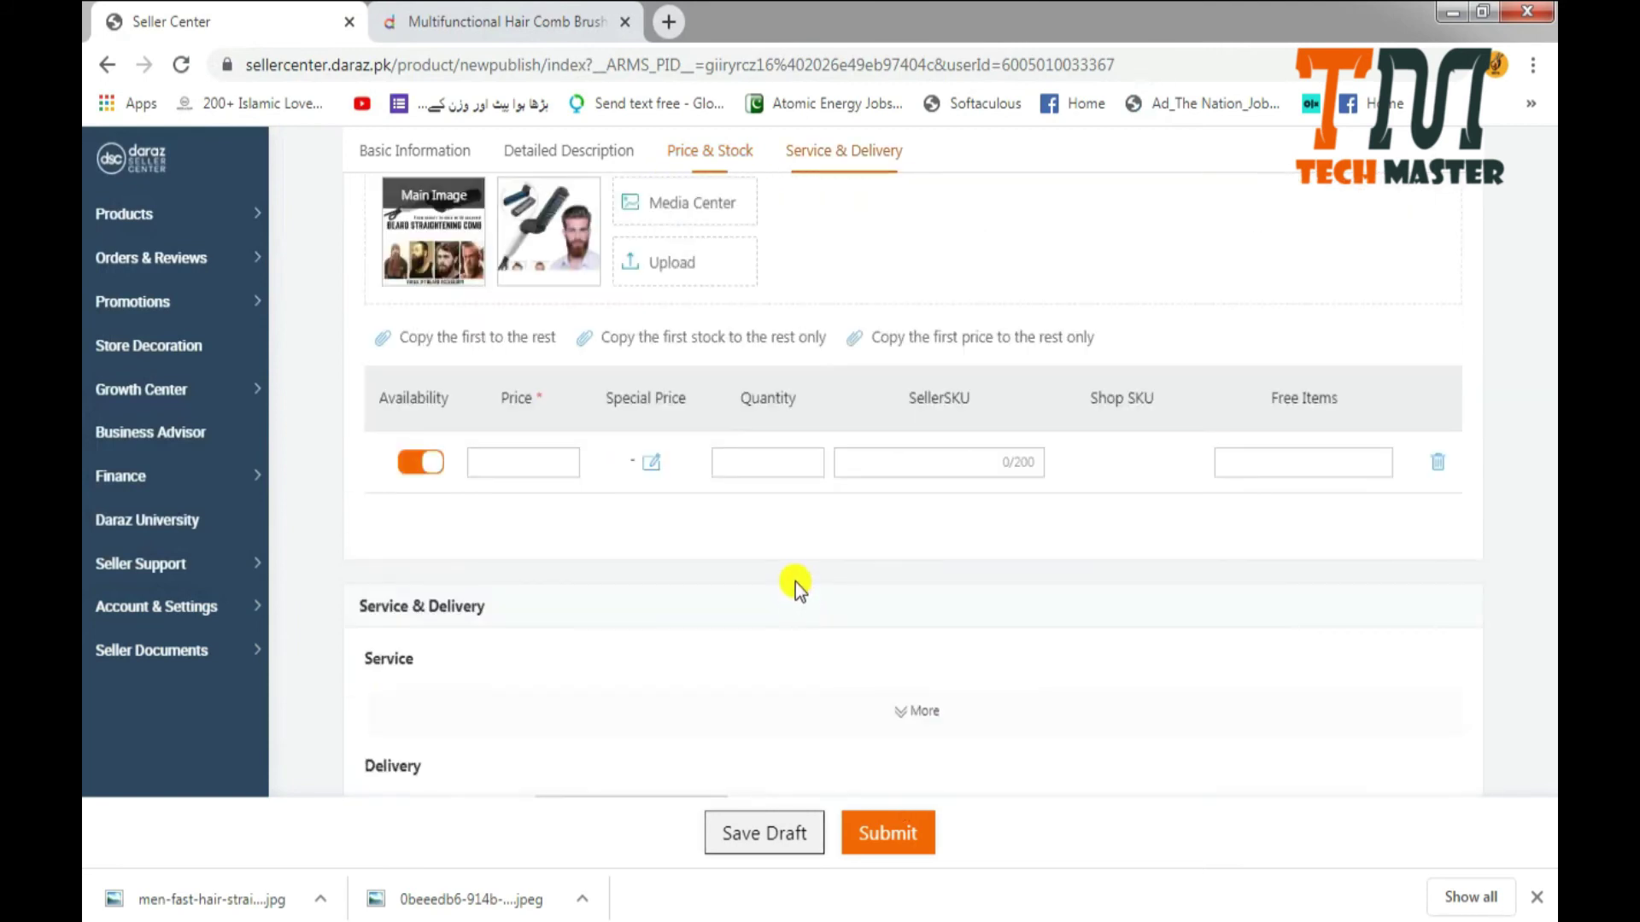
scroll(806, 594, "up", 2)
left_click_drag(561, 327, 432, 324)
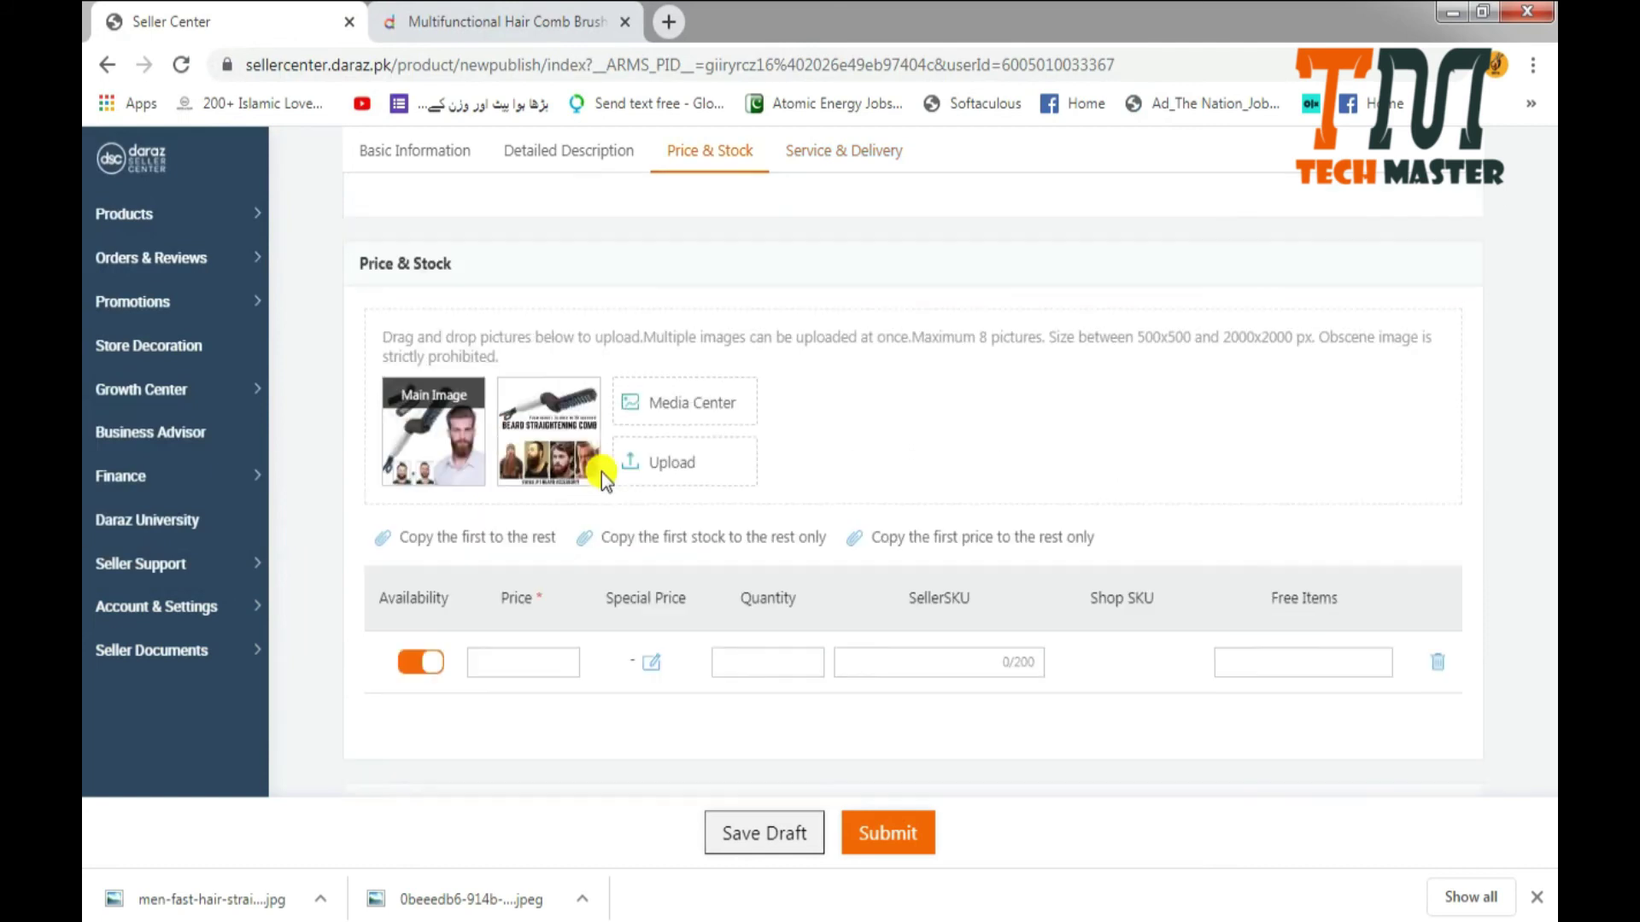
Set the price to 800 with a special price of 650, promoted from 2020-08-31 to 2020-09-30.
scroll(601, 473, "up", 1)
left_click(553, 712)
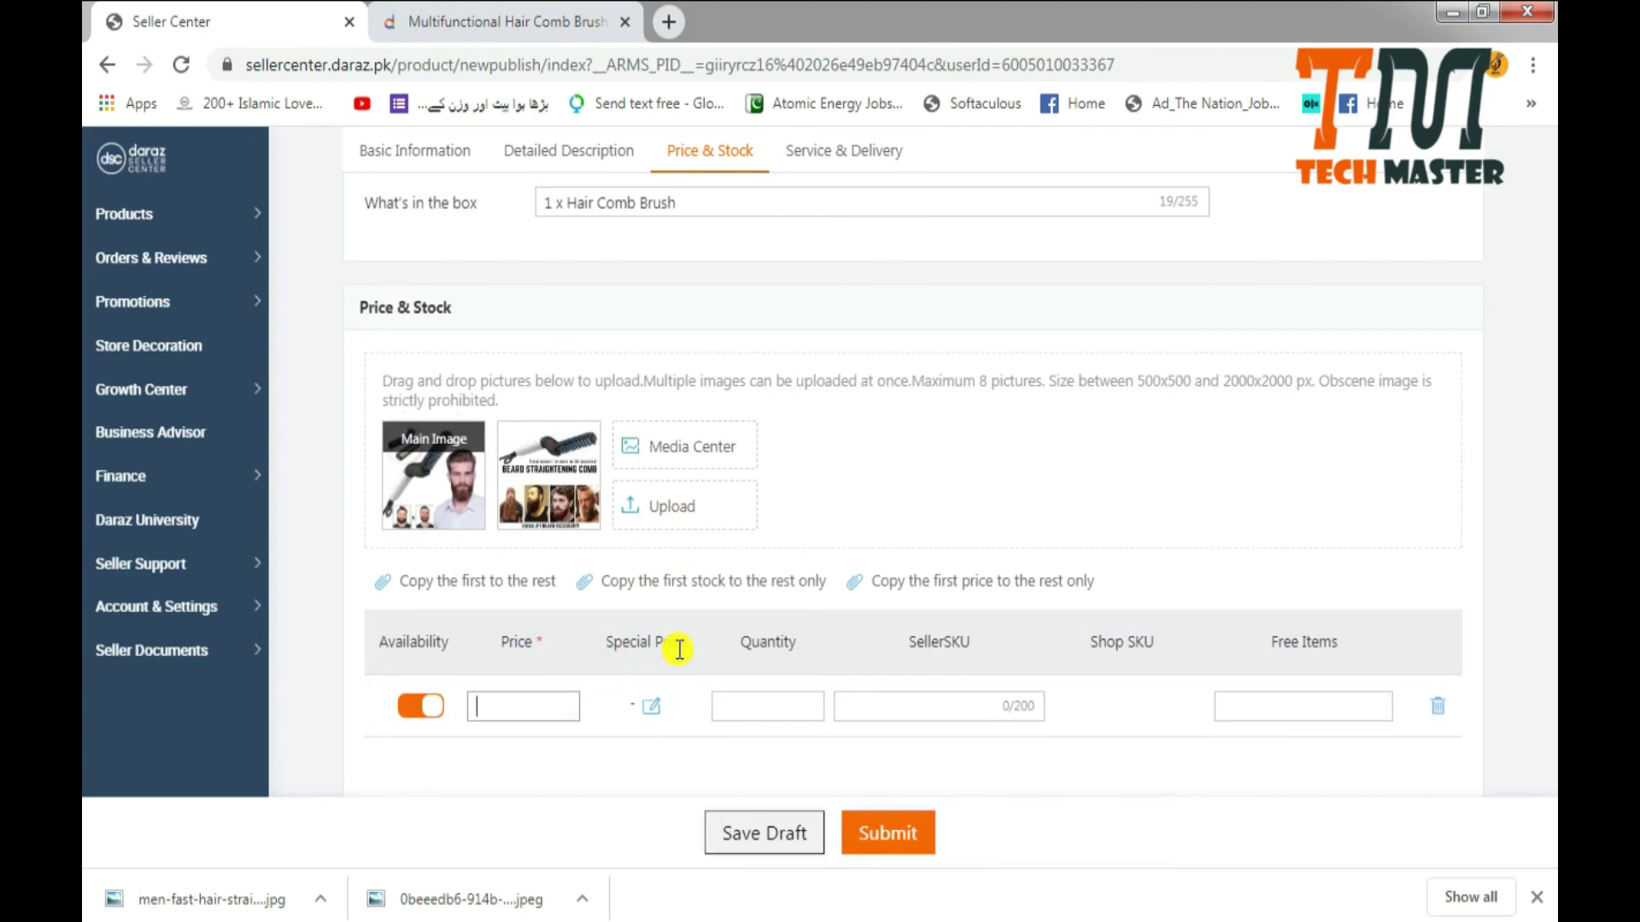
type("800")
left_click(649, 708)
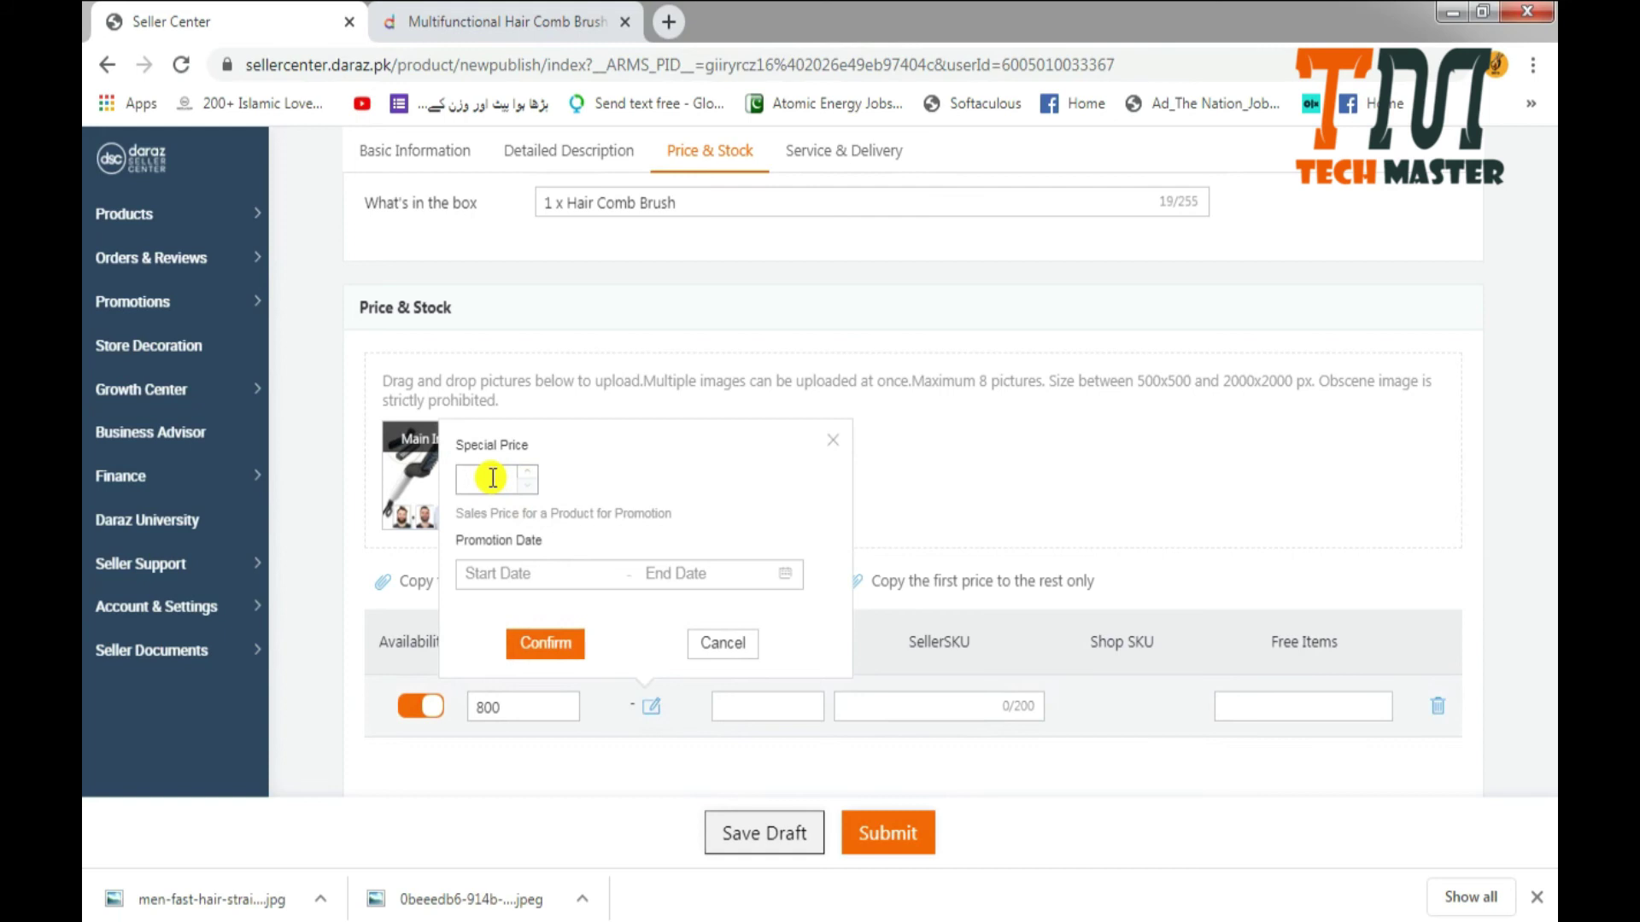
type("60")
left_click(564, 576)
left_click(520, 527)
left_click(924, 492)
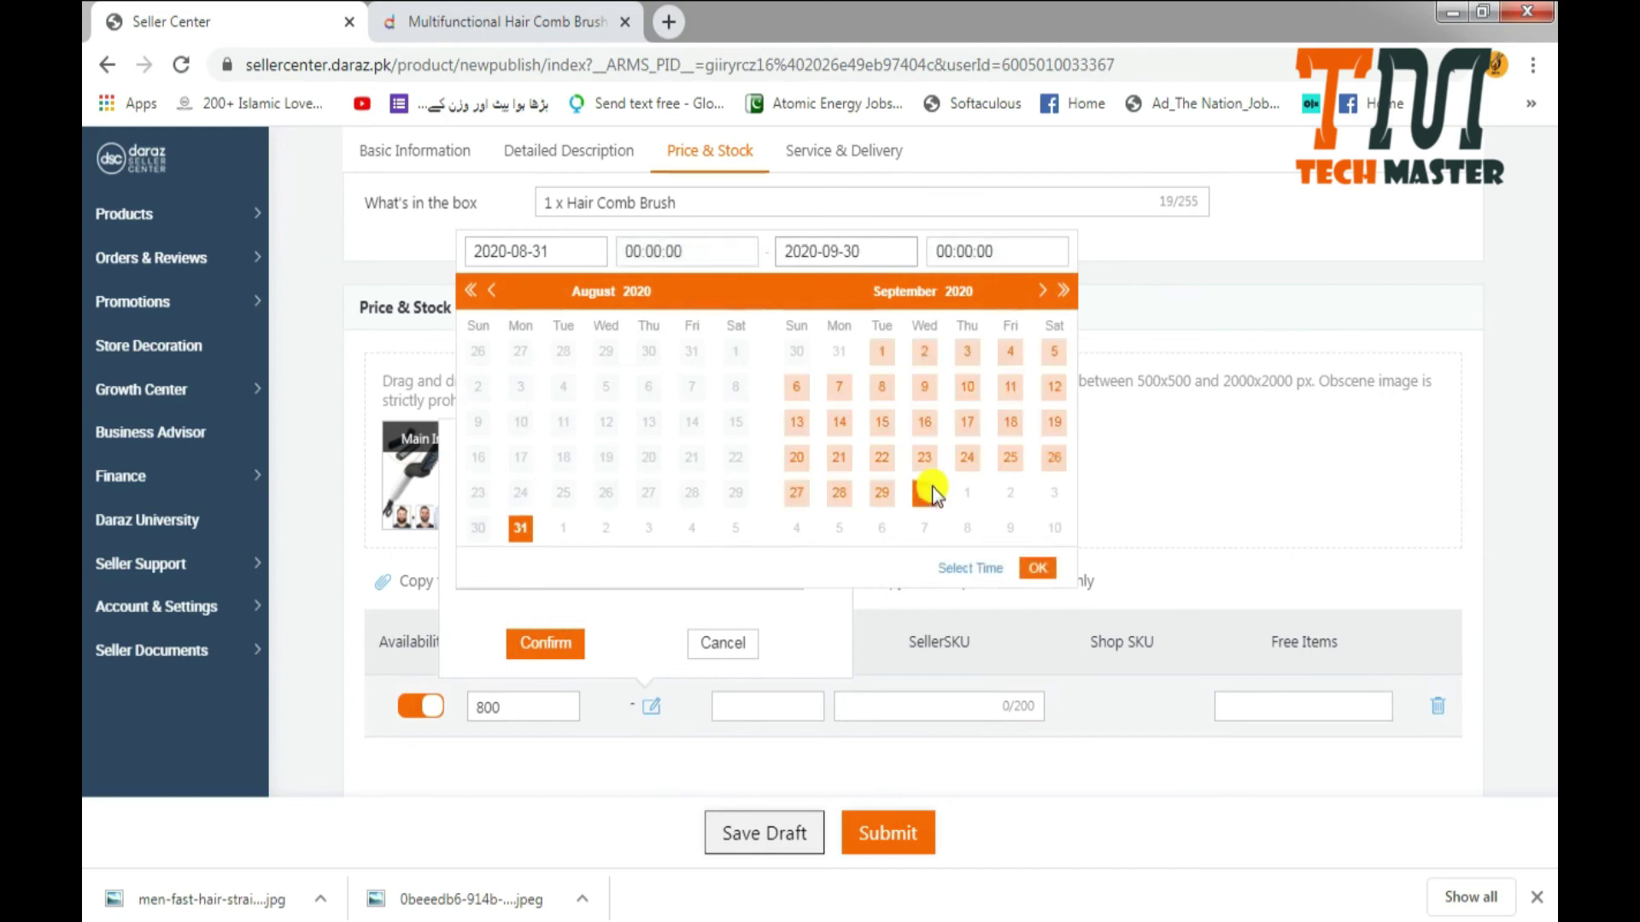
left_click(1038, 568)
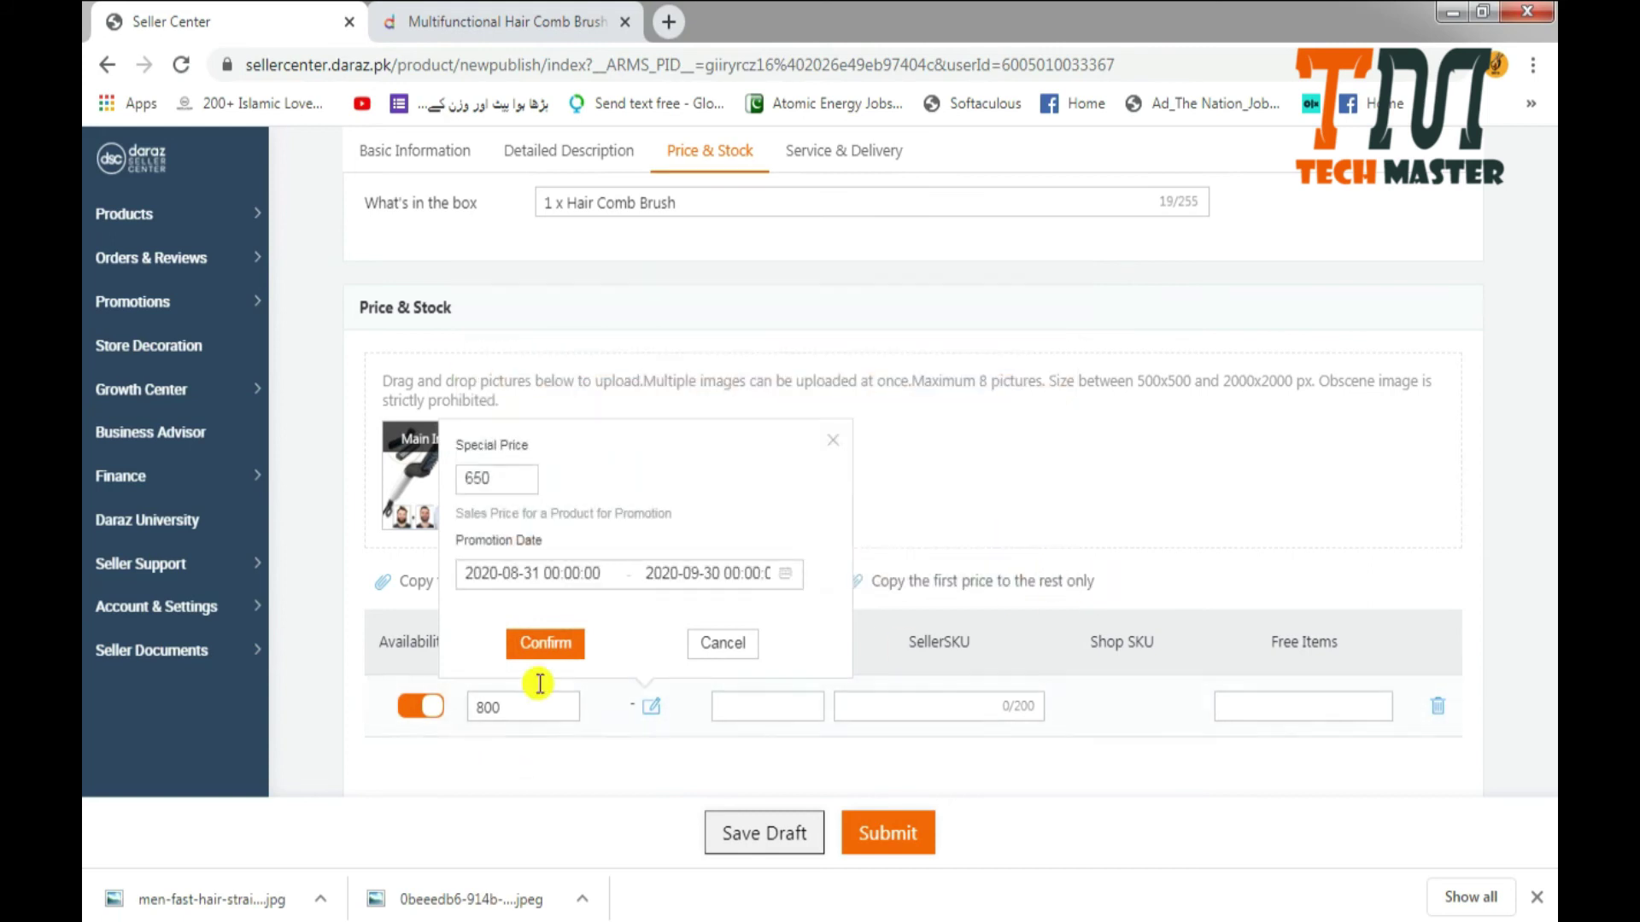
left_click(543, 646)
Set the quantity to 5 and the SellerSKU to "Hair Comb Brush" in the product's stock row.
left_click(751, 703)
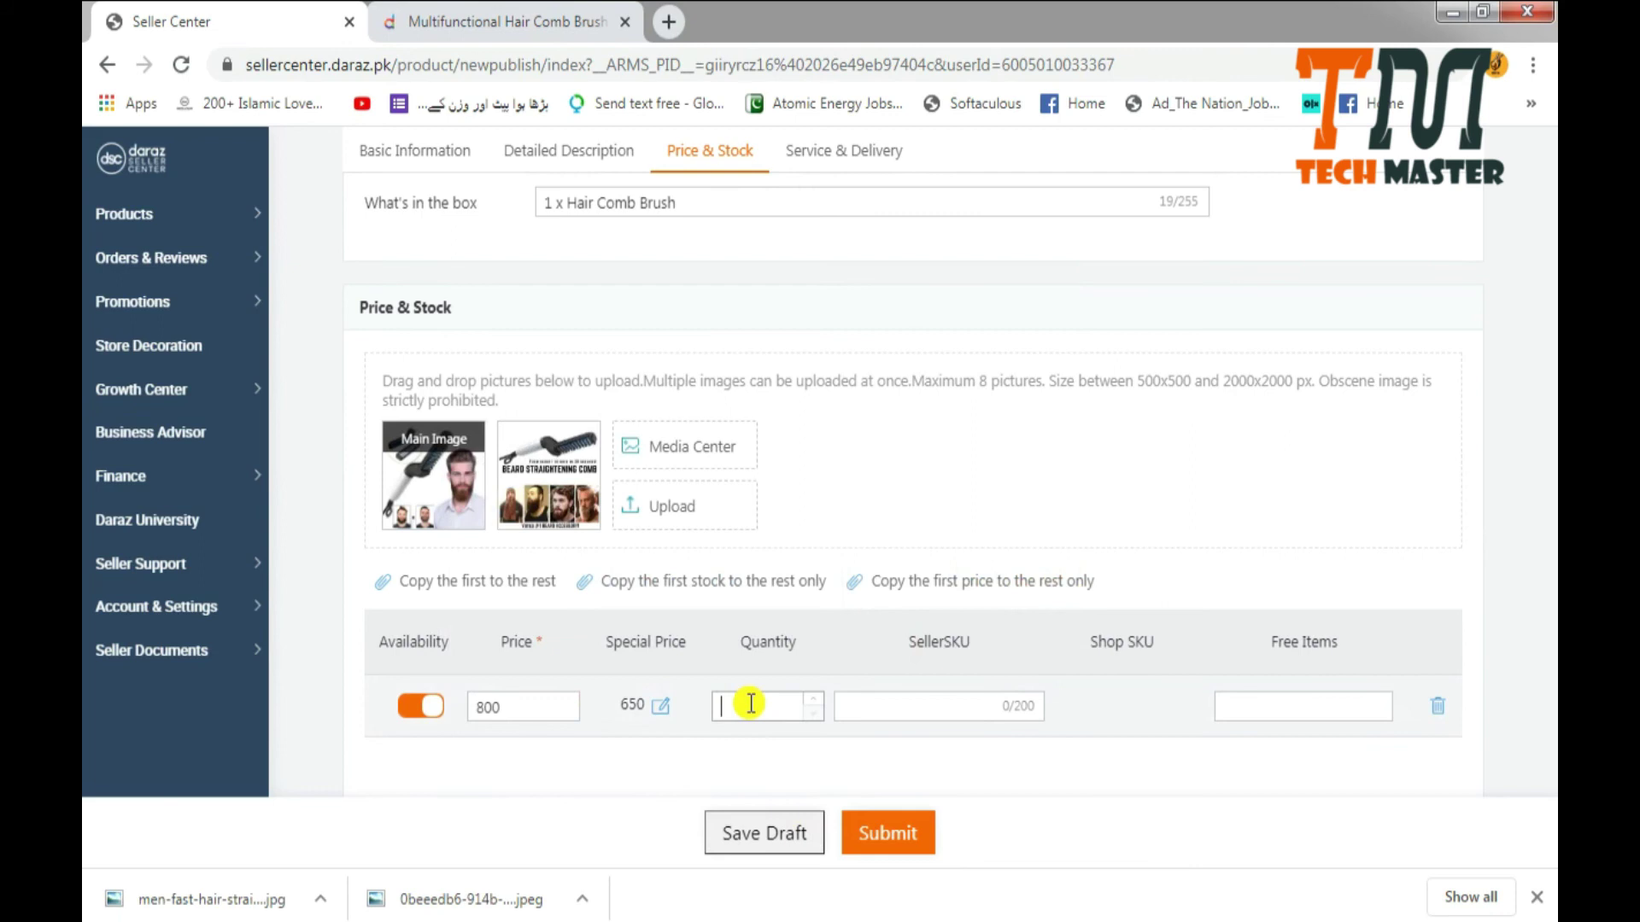
type("5")
left_click(890, 705)
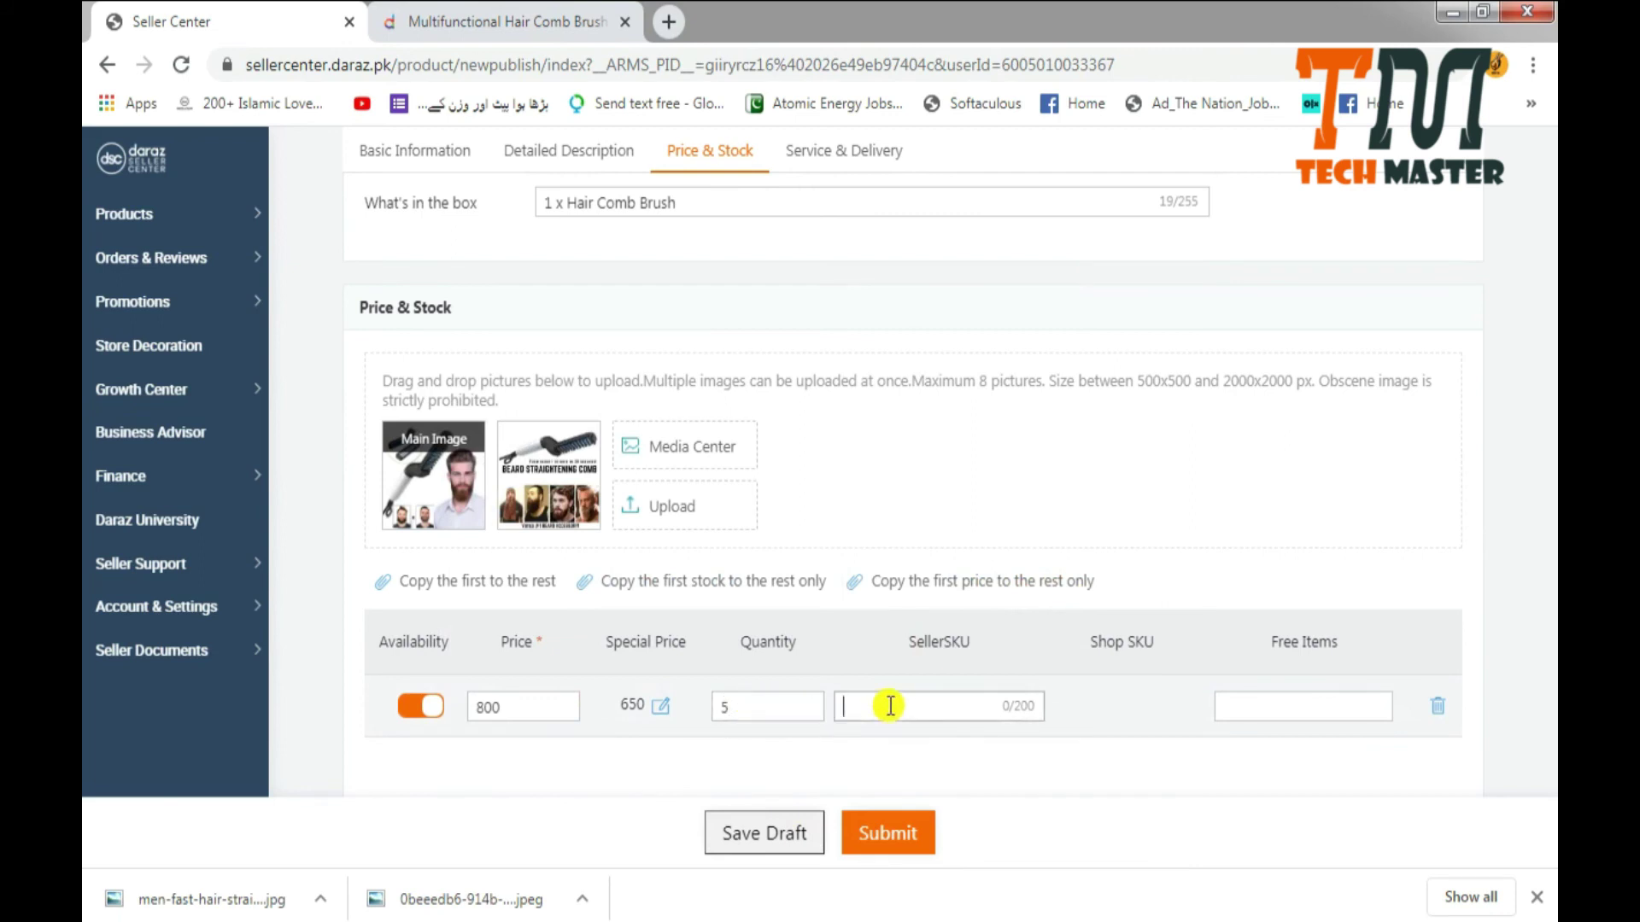
type("Hair Comb Brush")
Enter "No" for Free Items in the product's Price & Stock row.
scroll(1069, 678, "down", 5)
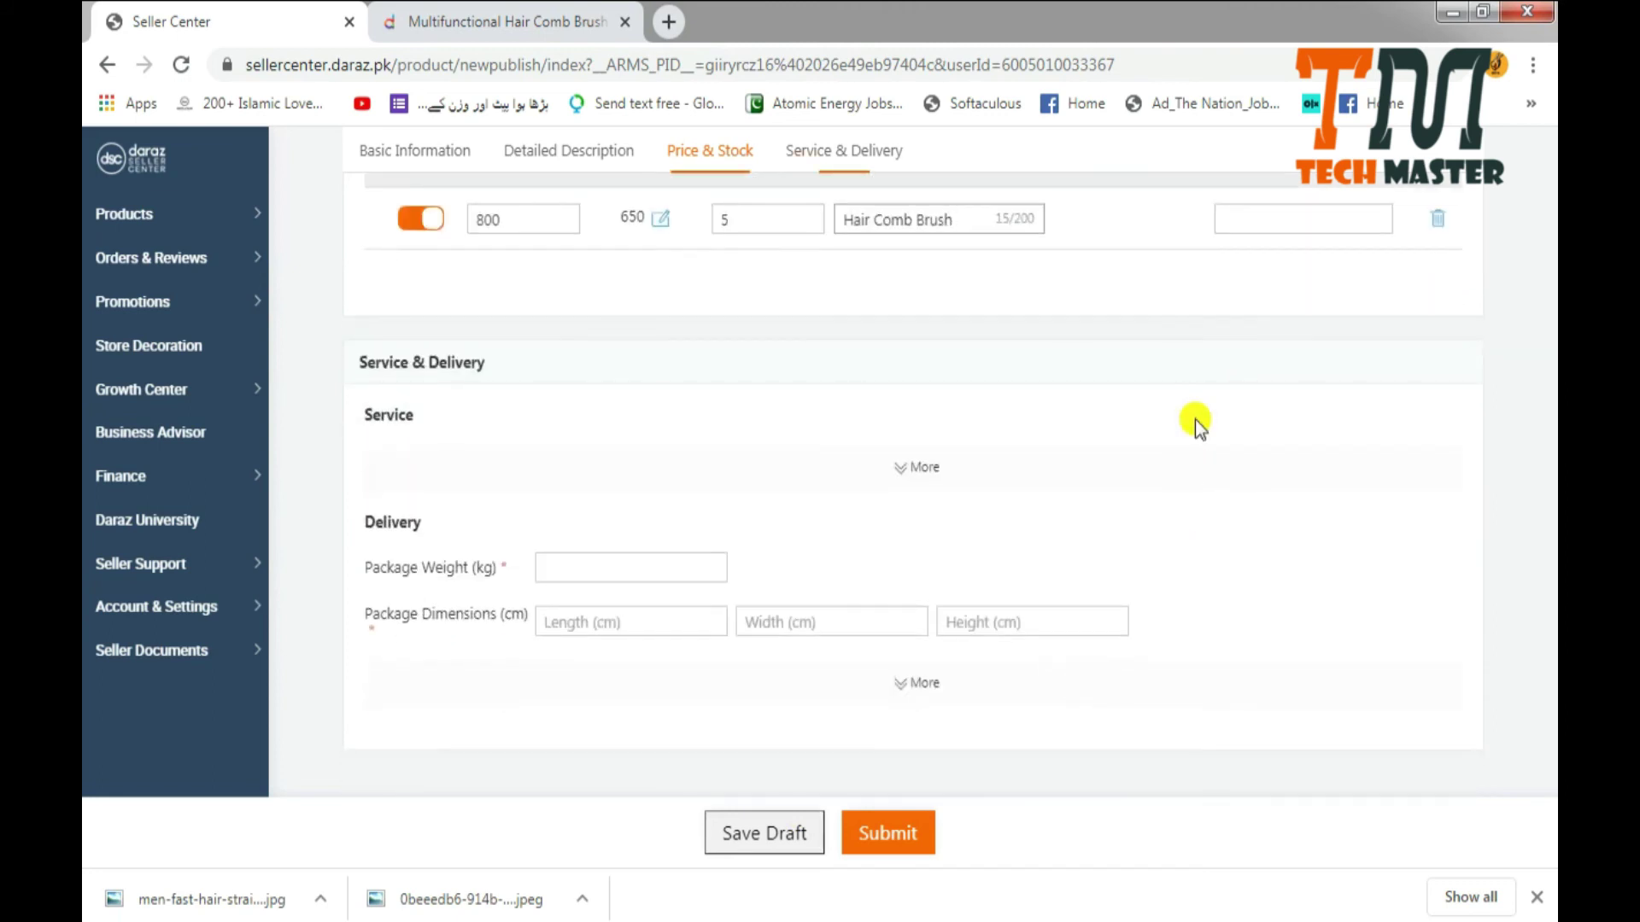
left_click(1270, 222)
scroll(1270, 226, "up", 1)
type("No")
Set the package weight to 0.5 kg in the Delivery details.
scroll(1269, 229, "down", 2)
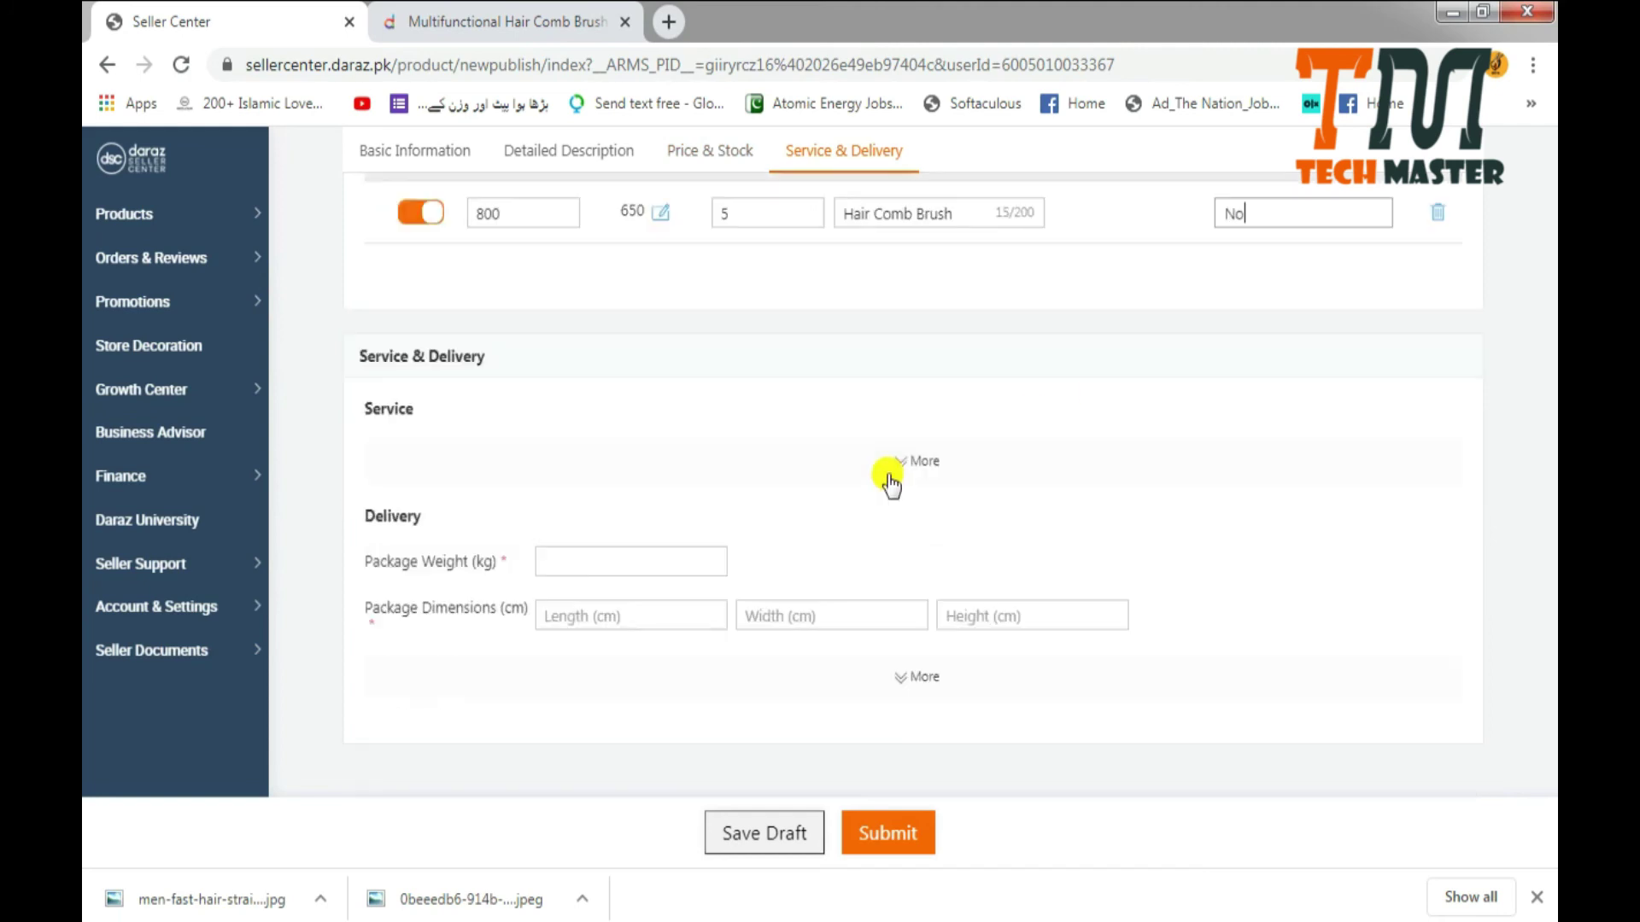
left_click(574, 475)
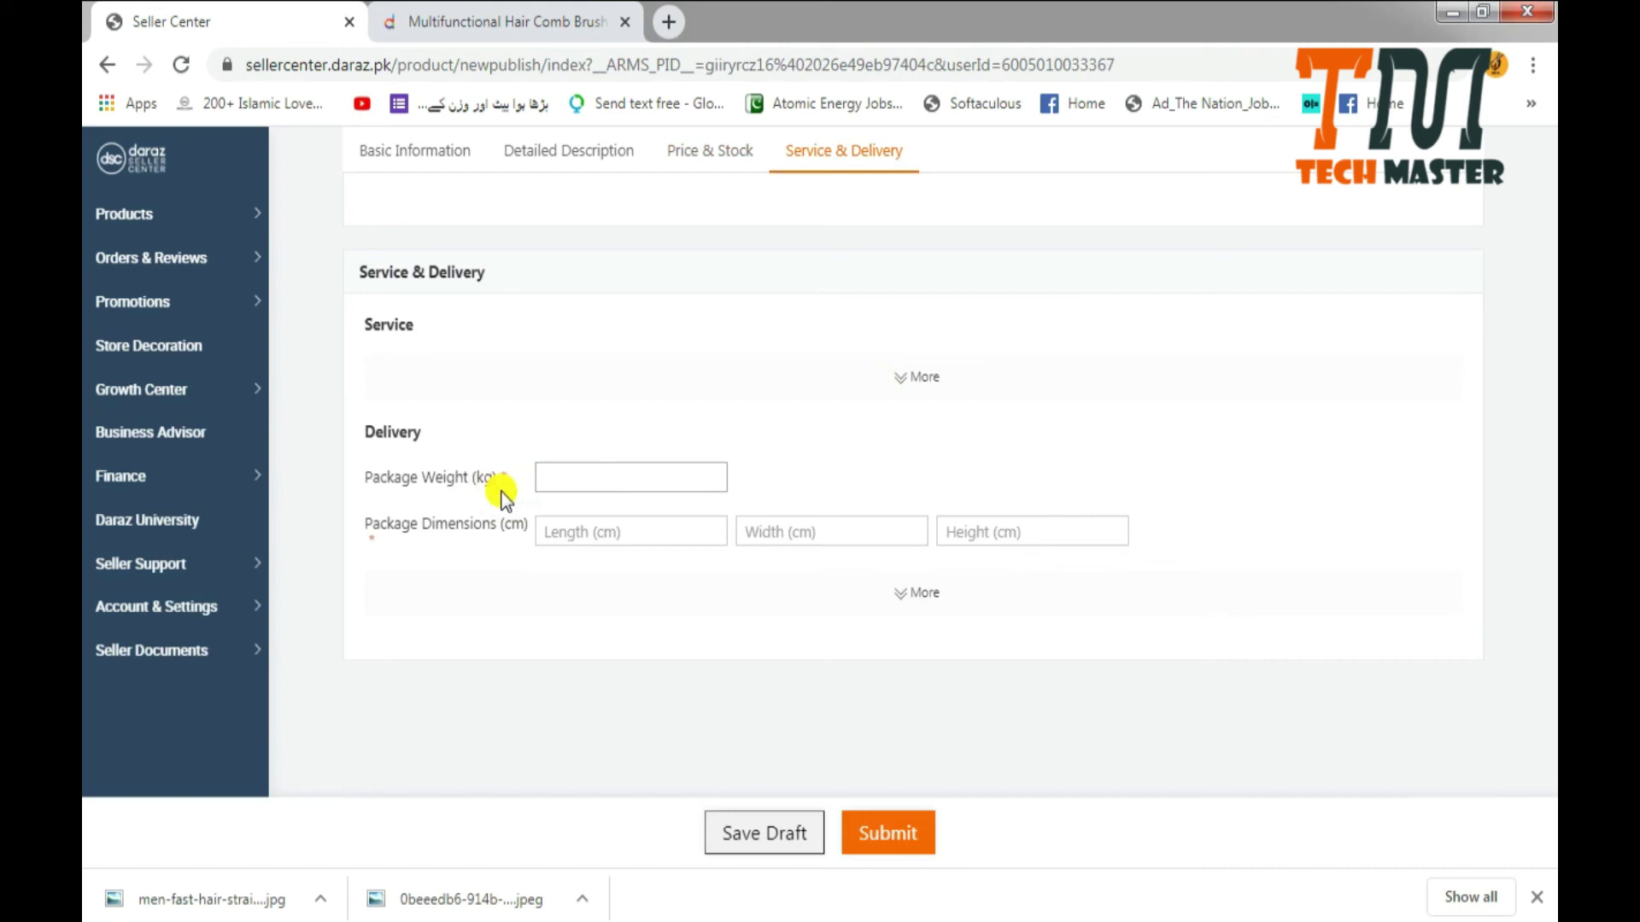
type("0.5")
Set the package dimensions to 14 cm length, 28 cm width and 10 cm height.
left_click(588, 530)
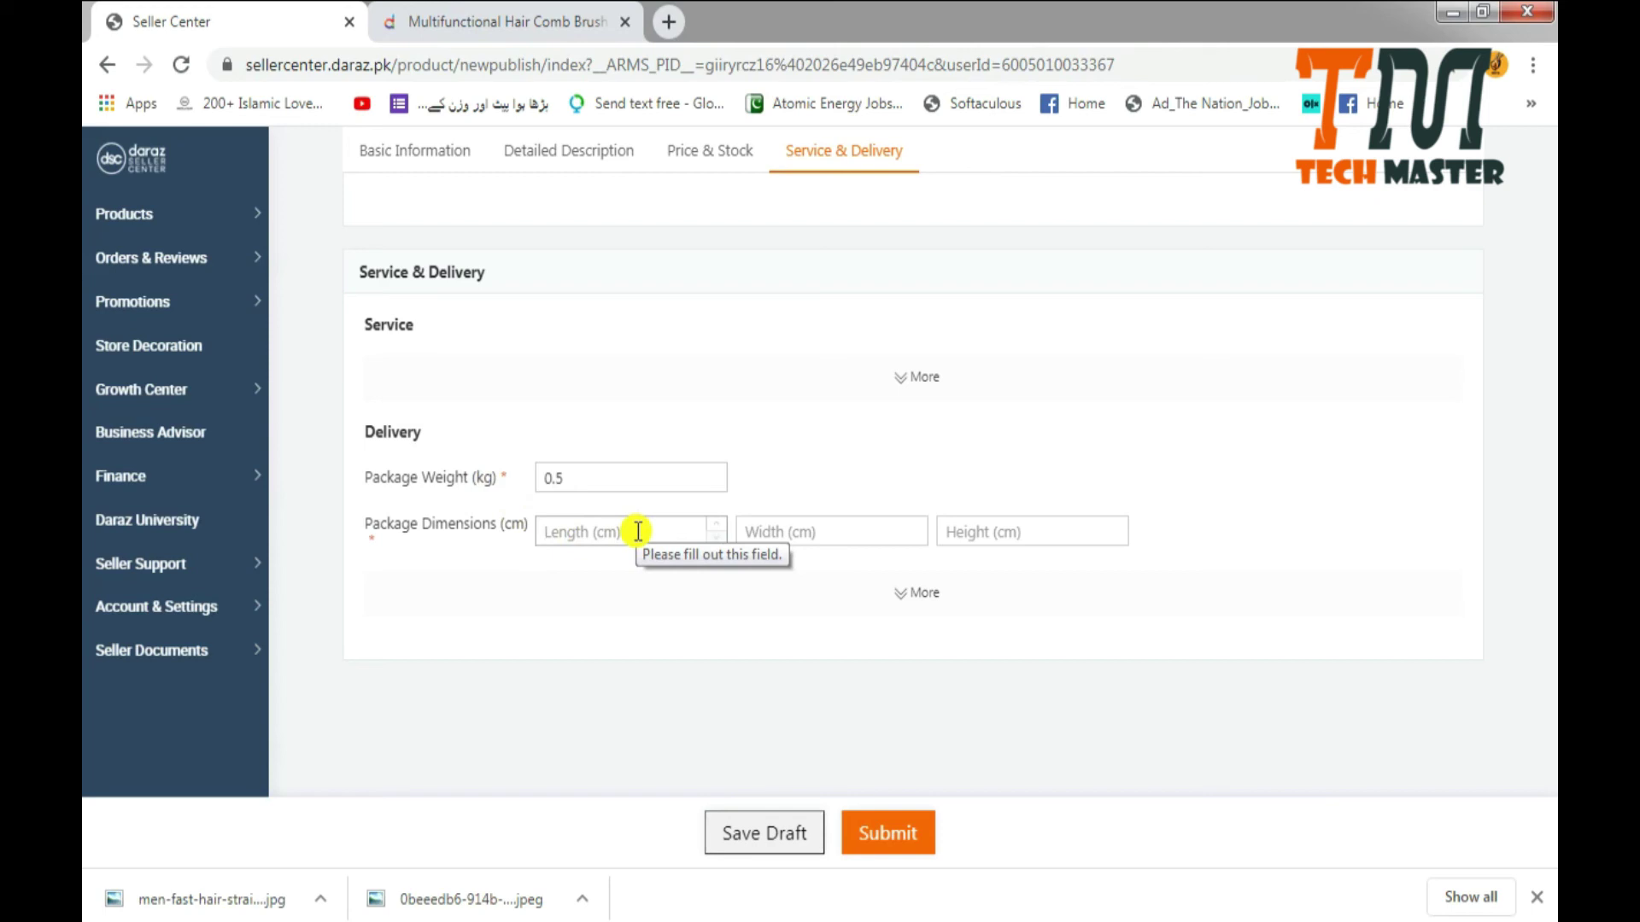
type("10")
key("Tab")
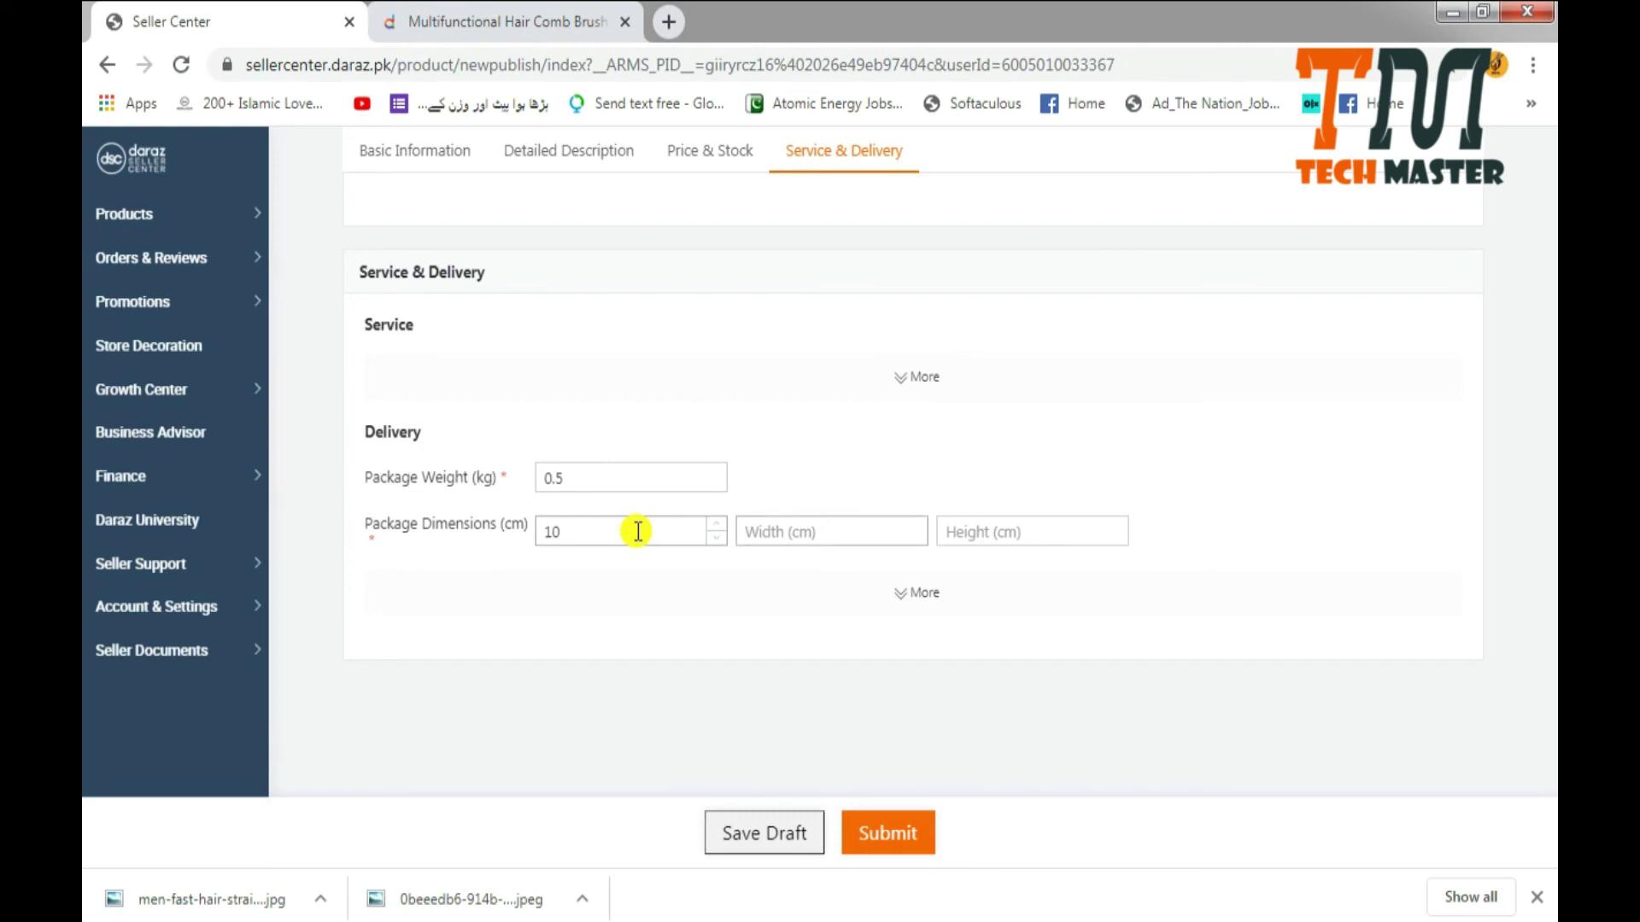
left_click_drag(633, 530, 513, 530)
type("14")
key("Tab")
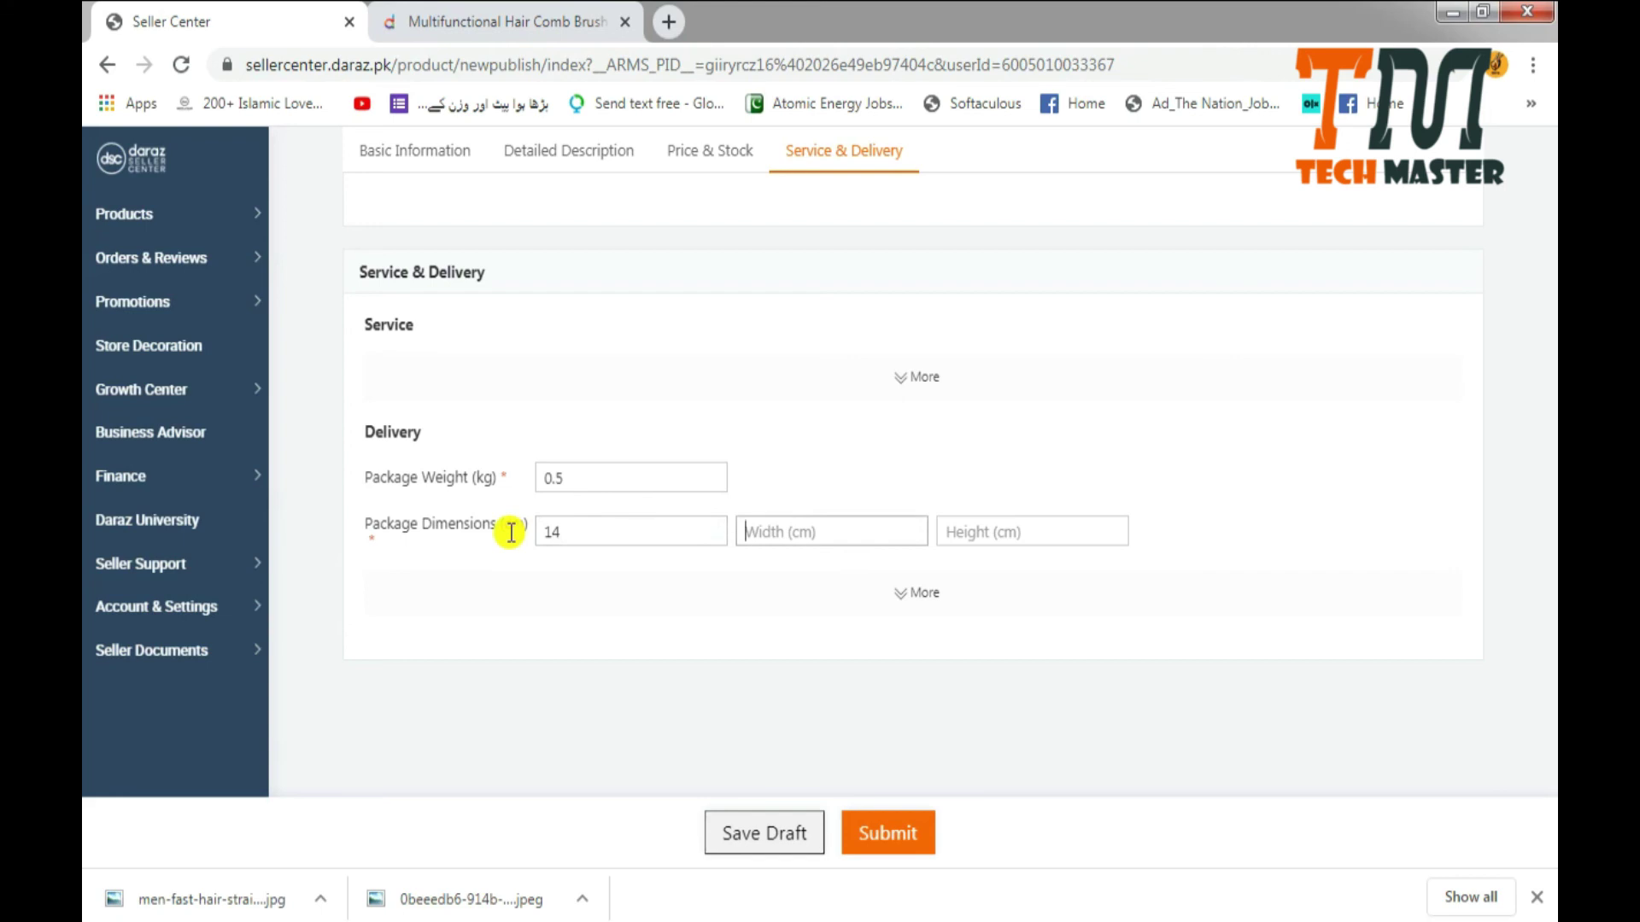
type("15")
key("BackSpace")
key("BackSpace")
type("28")
key("Tab")
type("10")
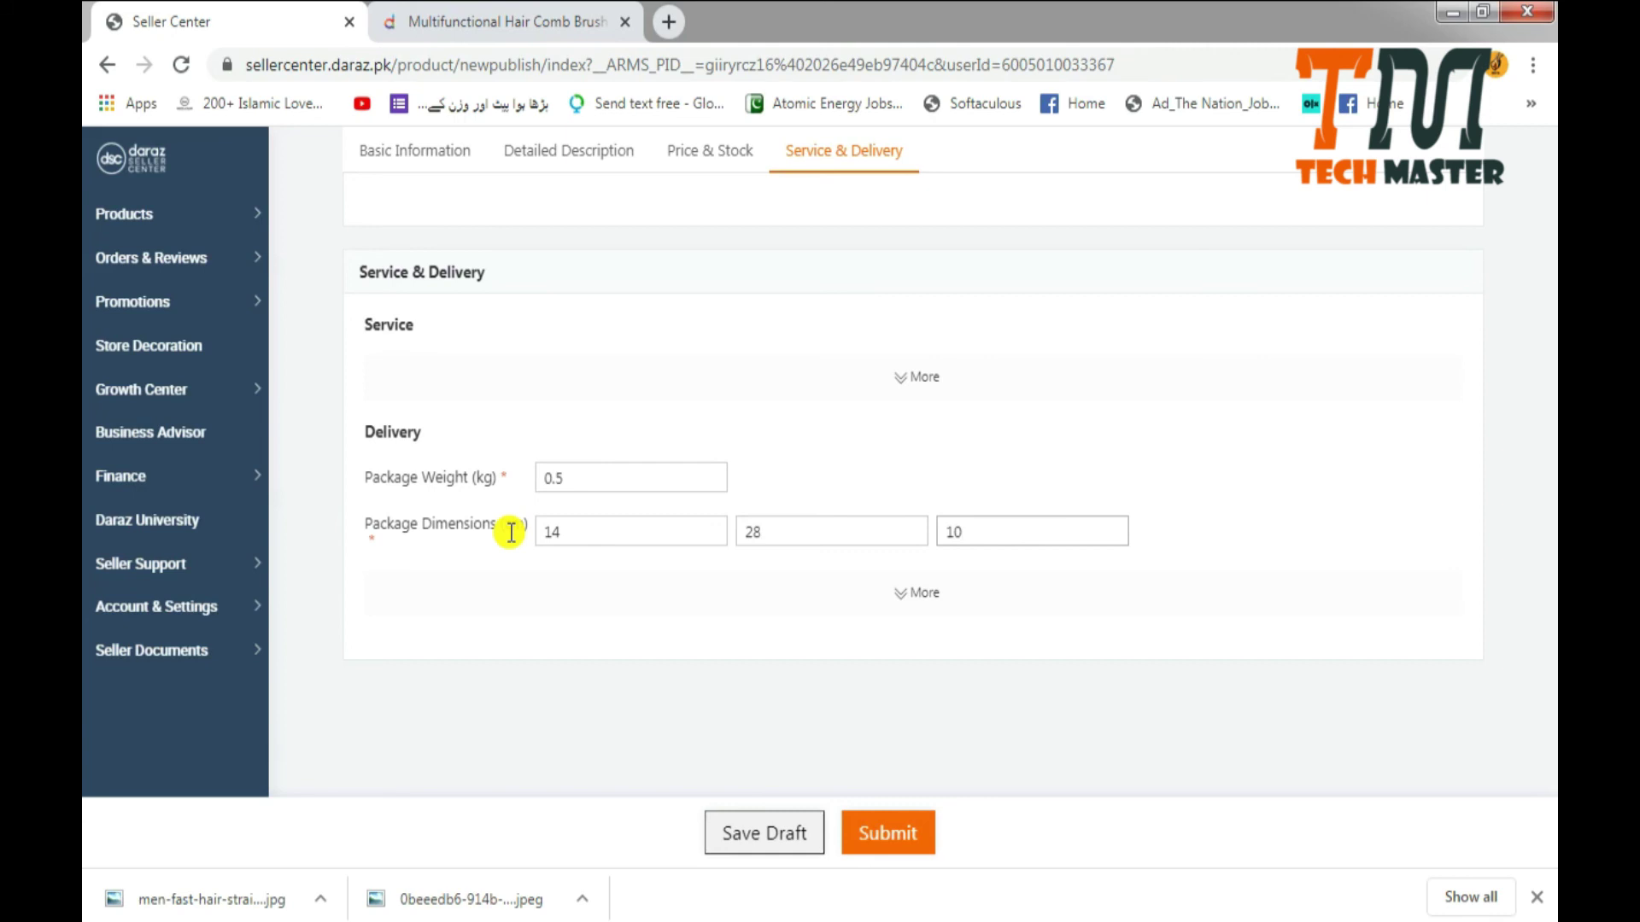
Submit the completed hair comb brush product form for publication.
scroll(750, 624, "up", 8)
scroll(750, 624, "up", 10)
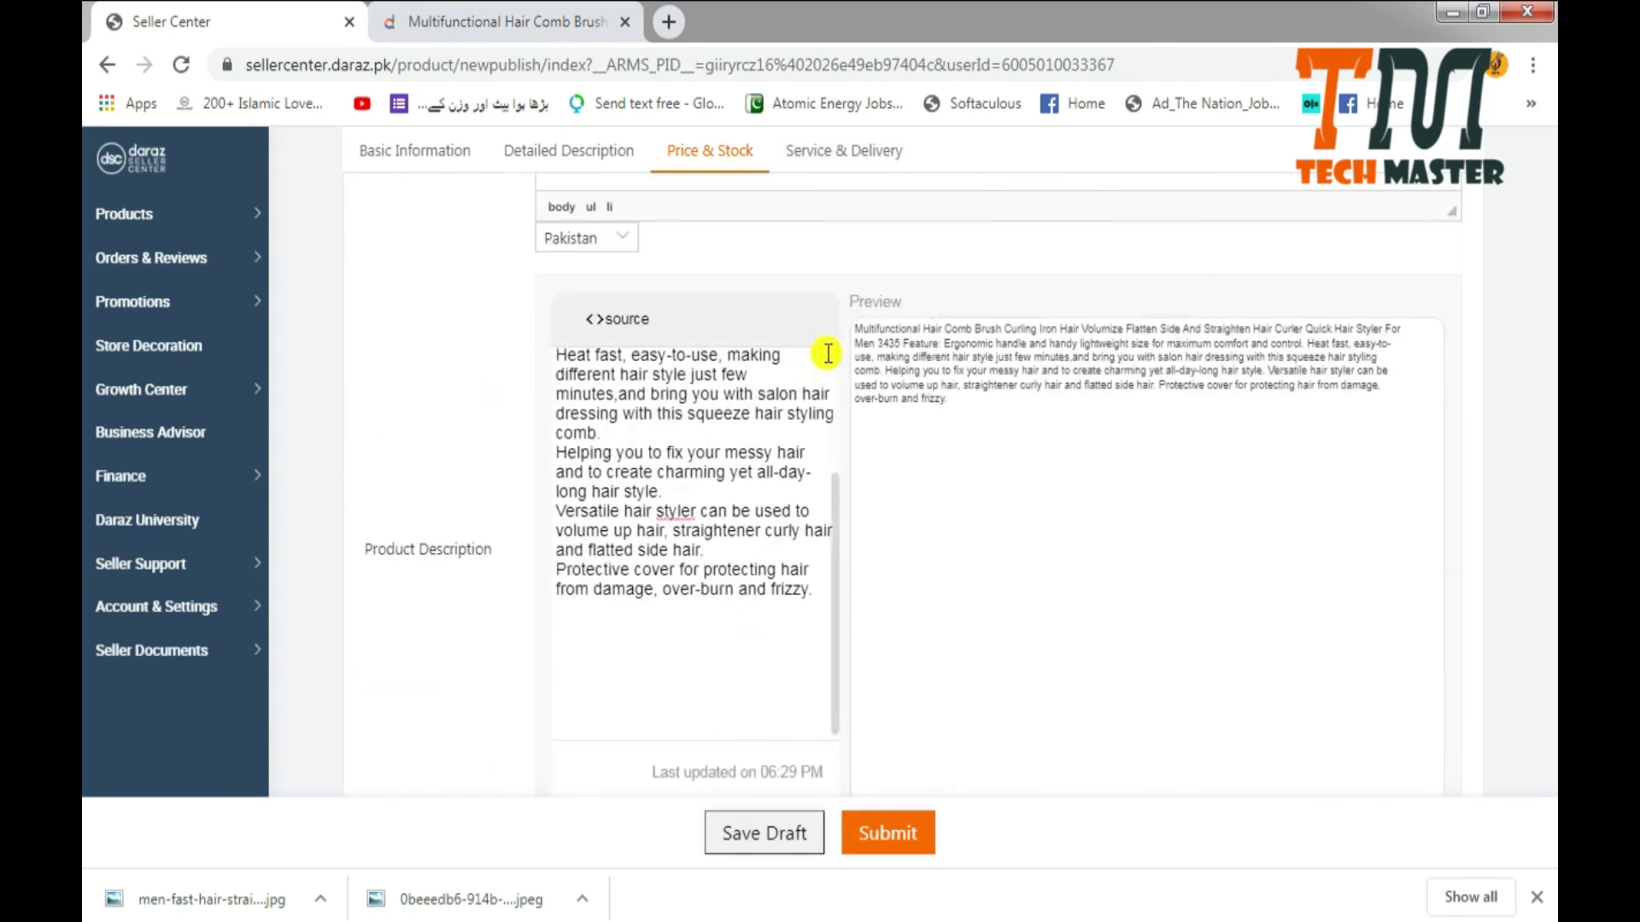
scroll(1013, 616, "up", 5)
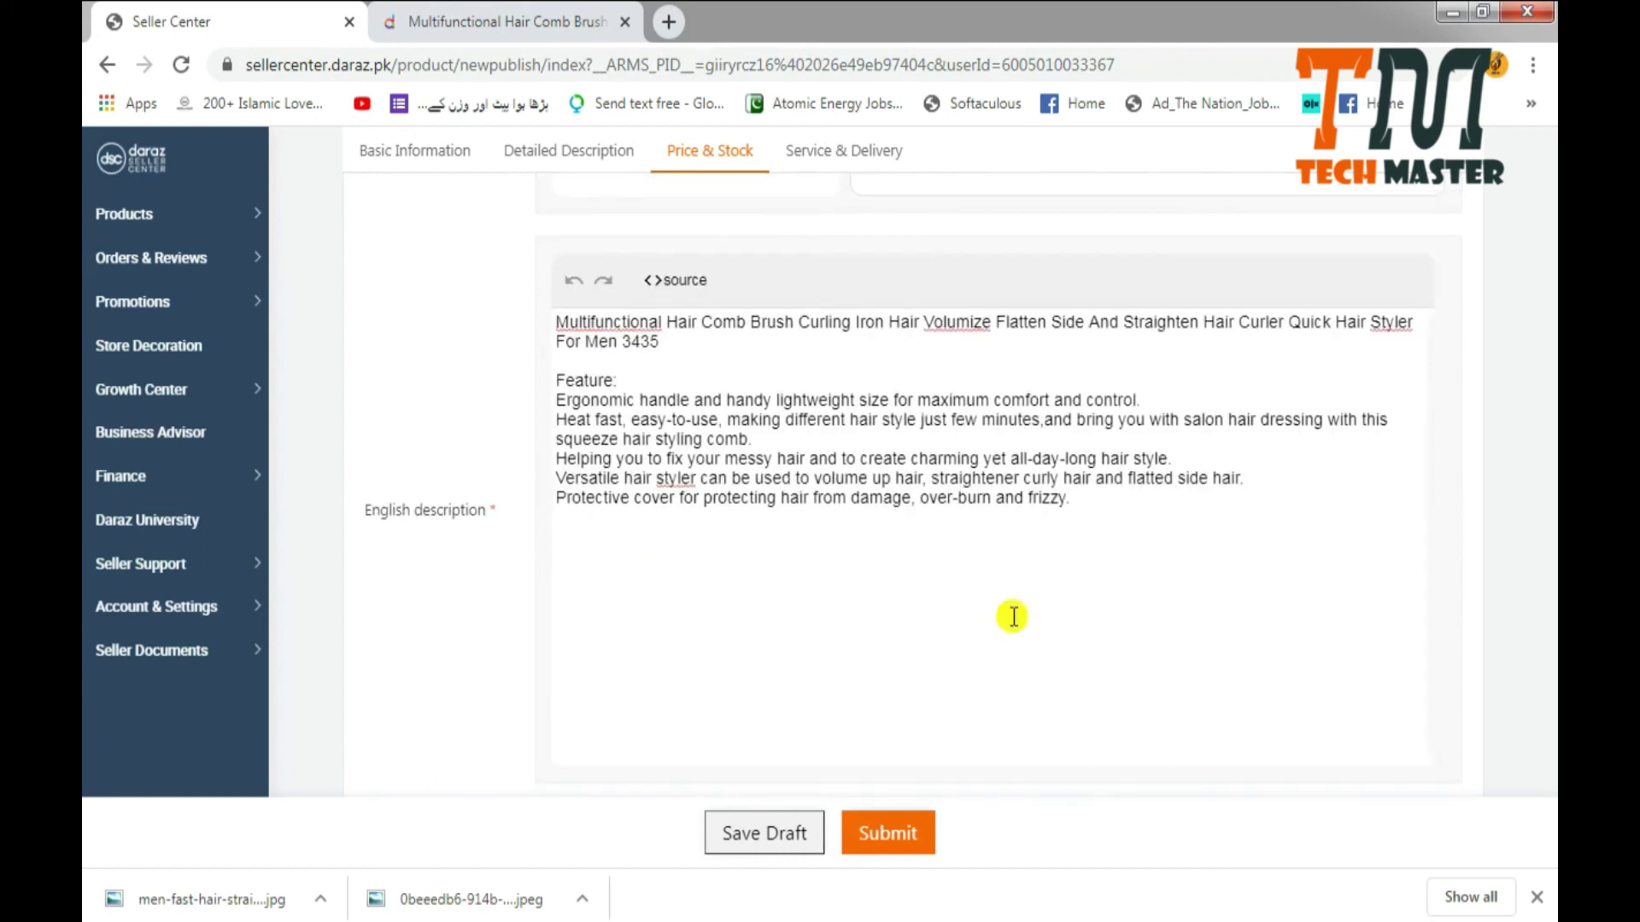
scroll(469, 525, "down", 15)
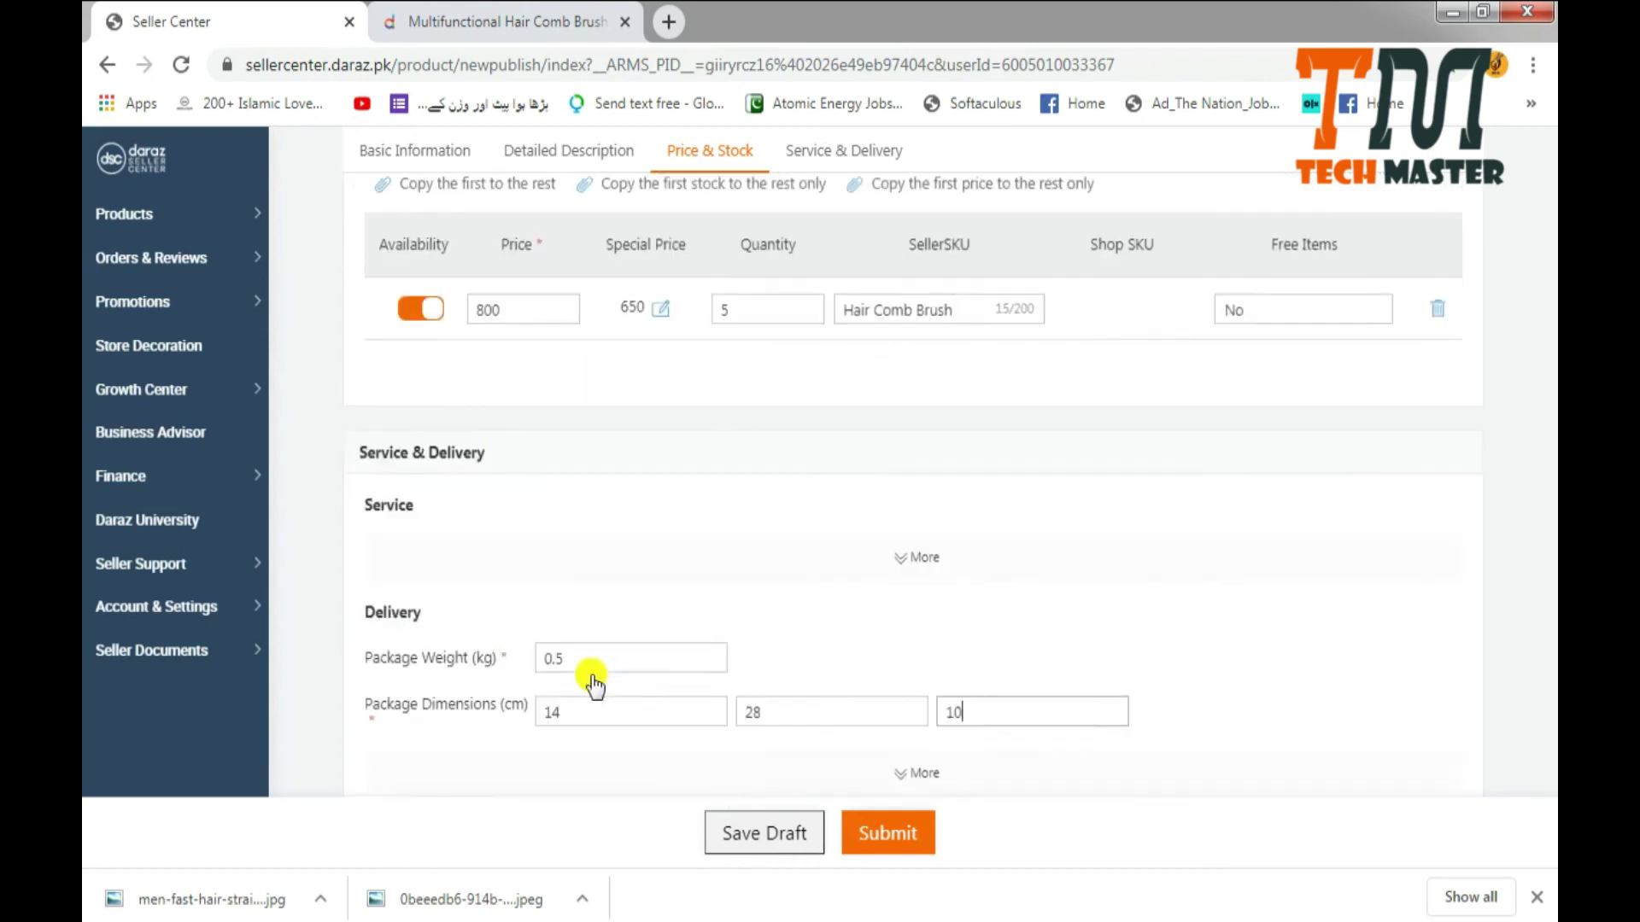
scroll(595, 683, "down", 2)
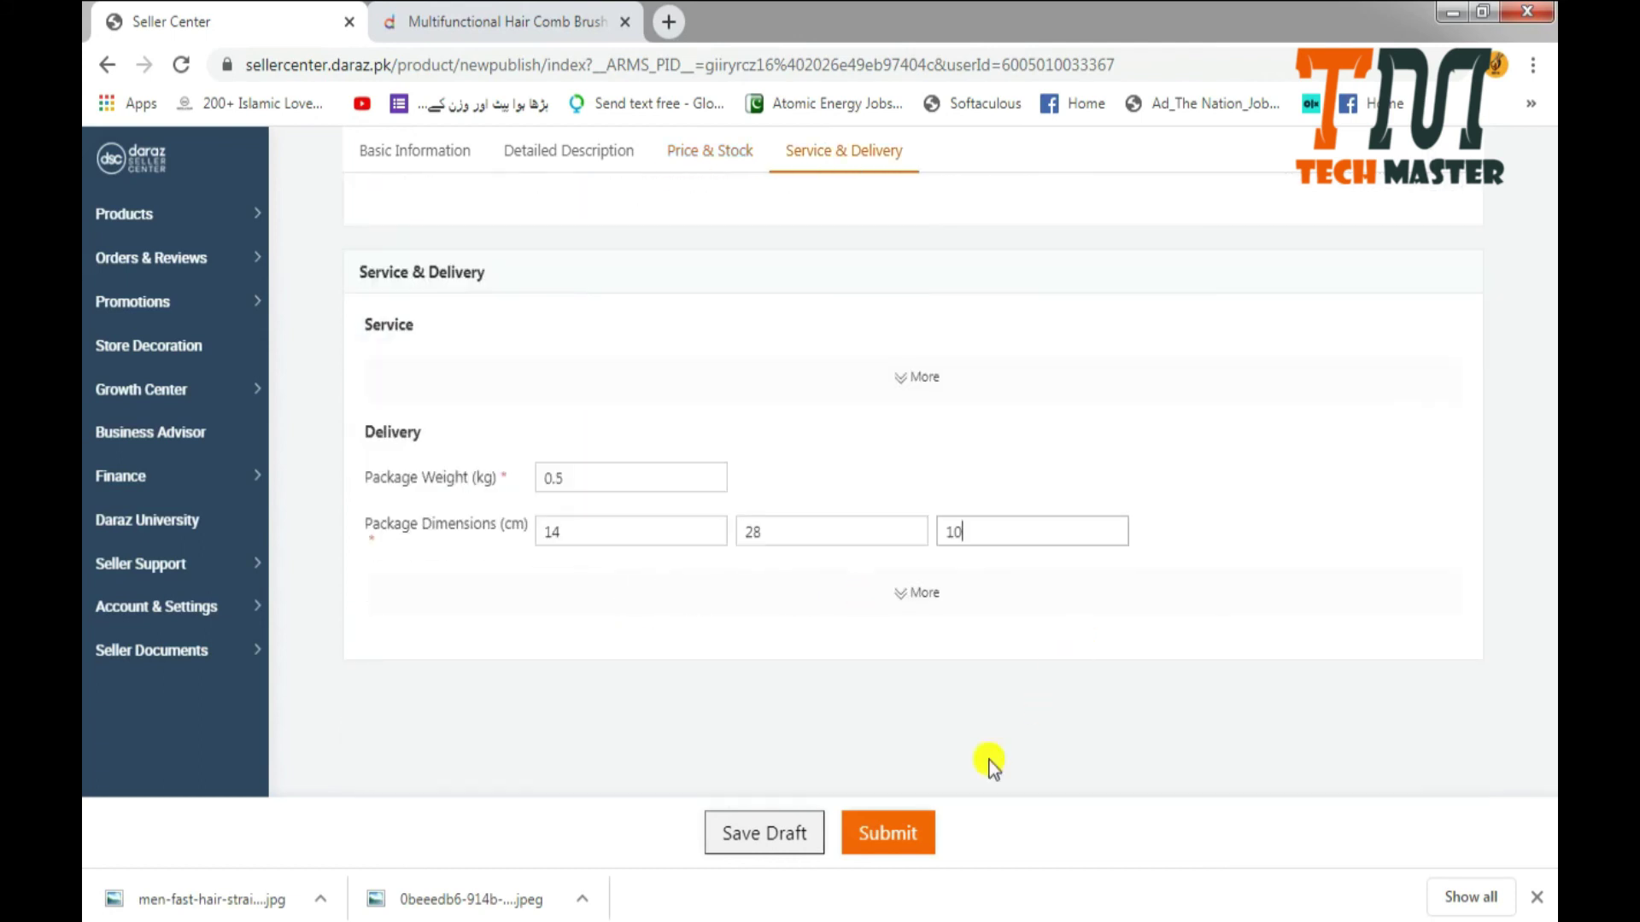
left_click(896, 837)
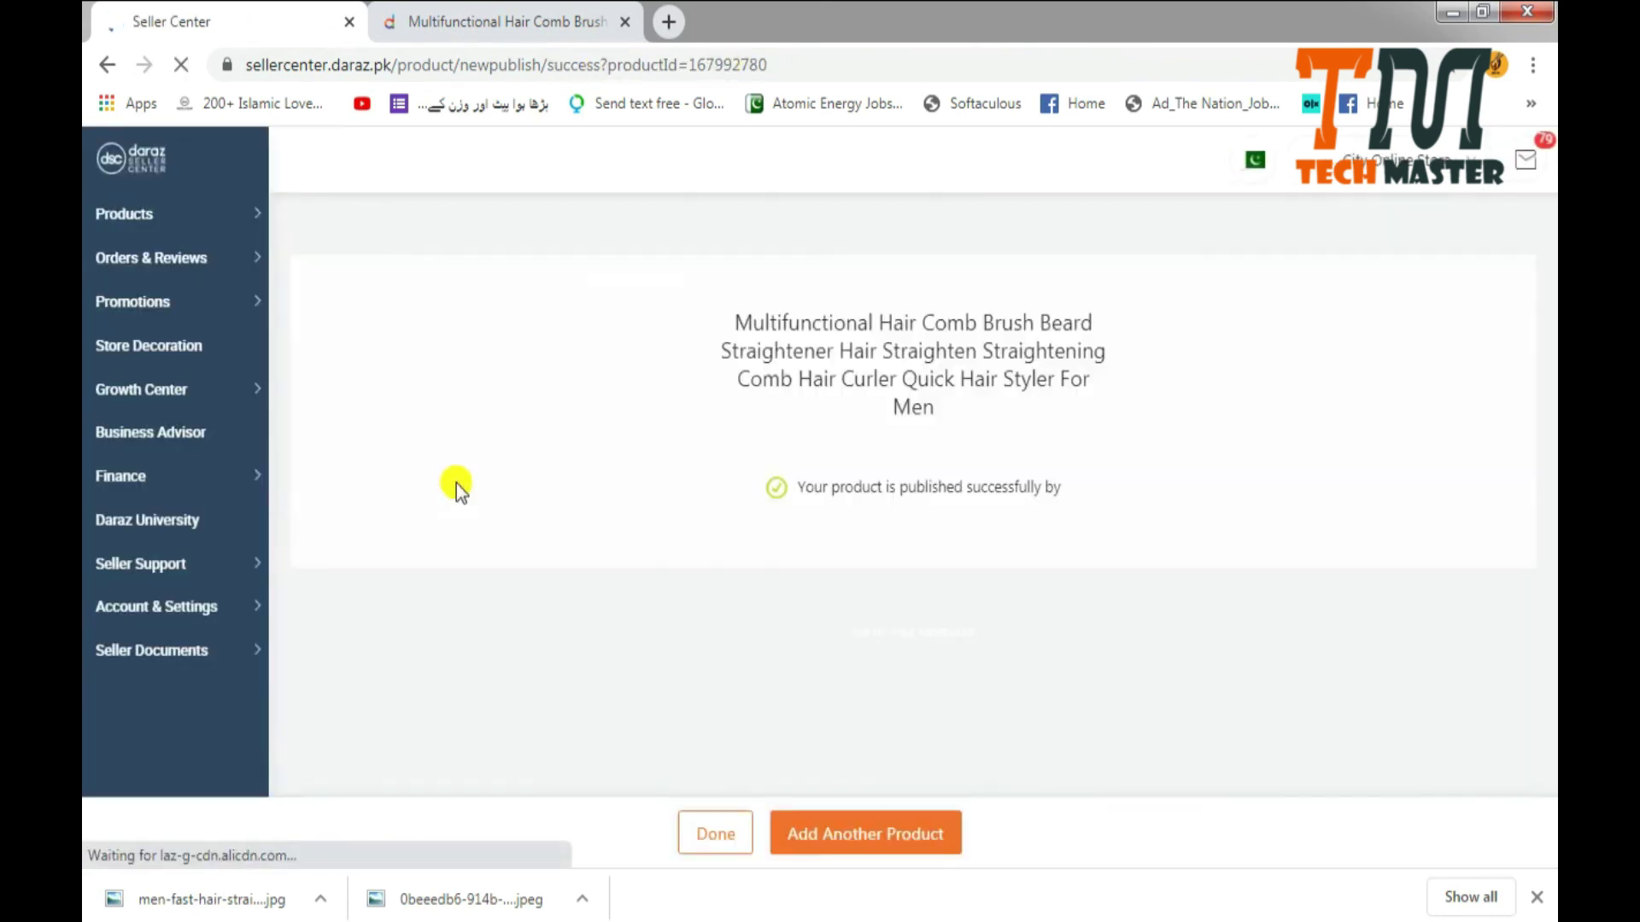
Review the hair comb brush's publication confirmation, and finish it to reach the Product Overview list.
left_click_drag(735, 328, 1075, 405)
scroll(1095, 567, "down", 4)
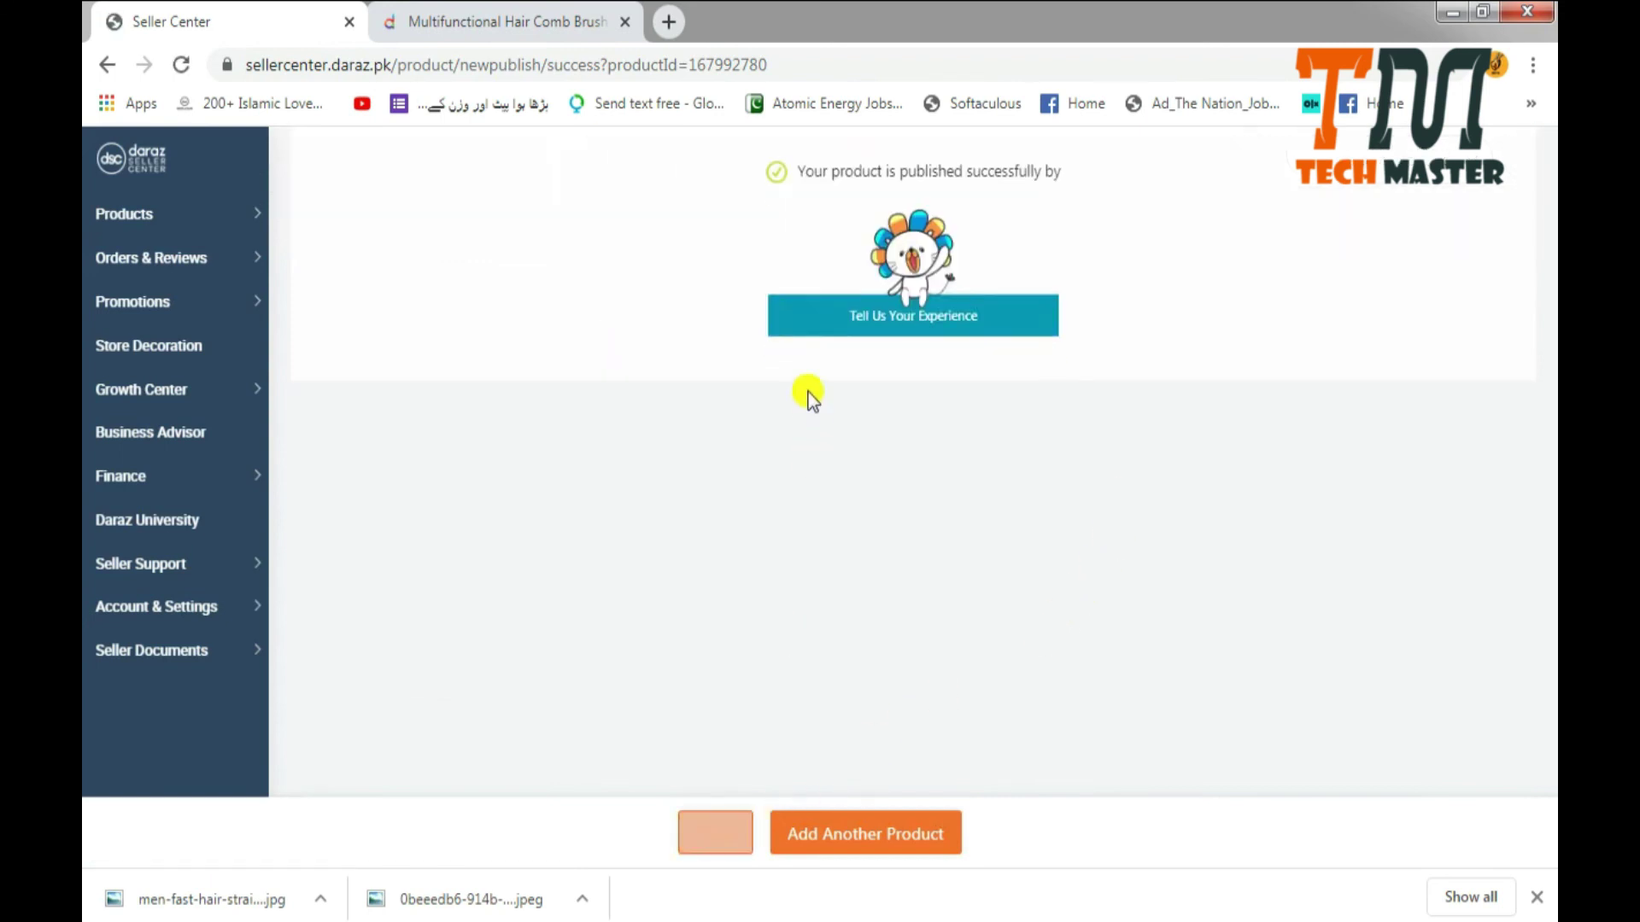
scroll(808, 392, "up", 4)
left_click(712, 839)
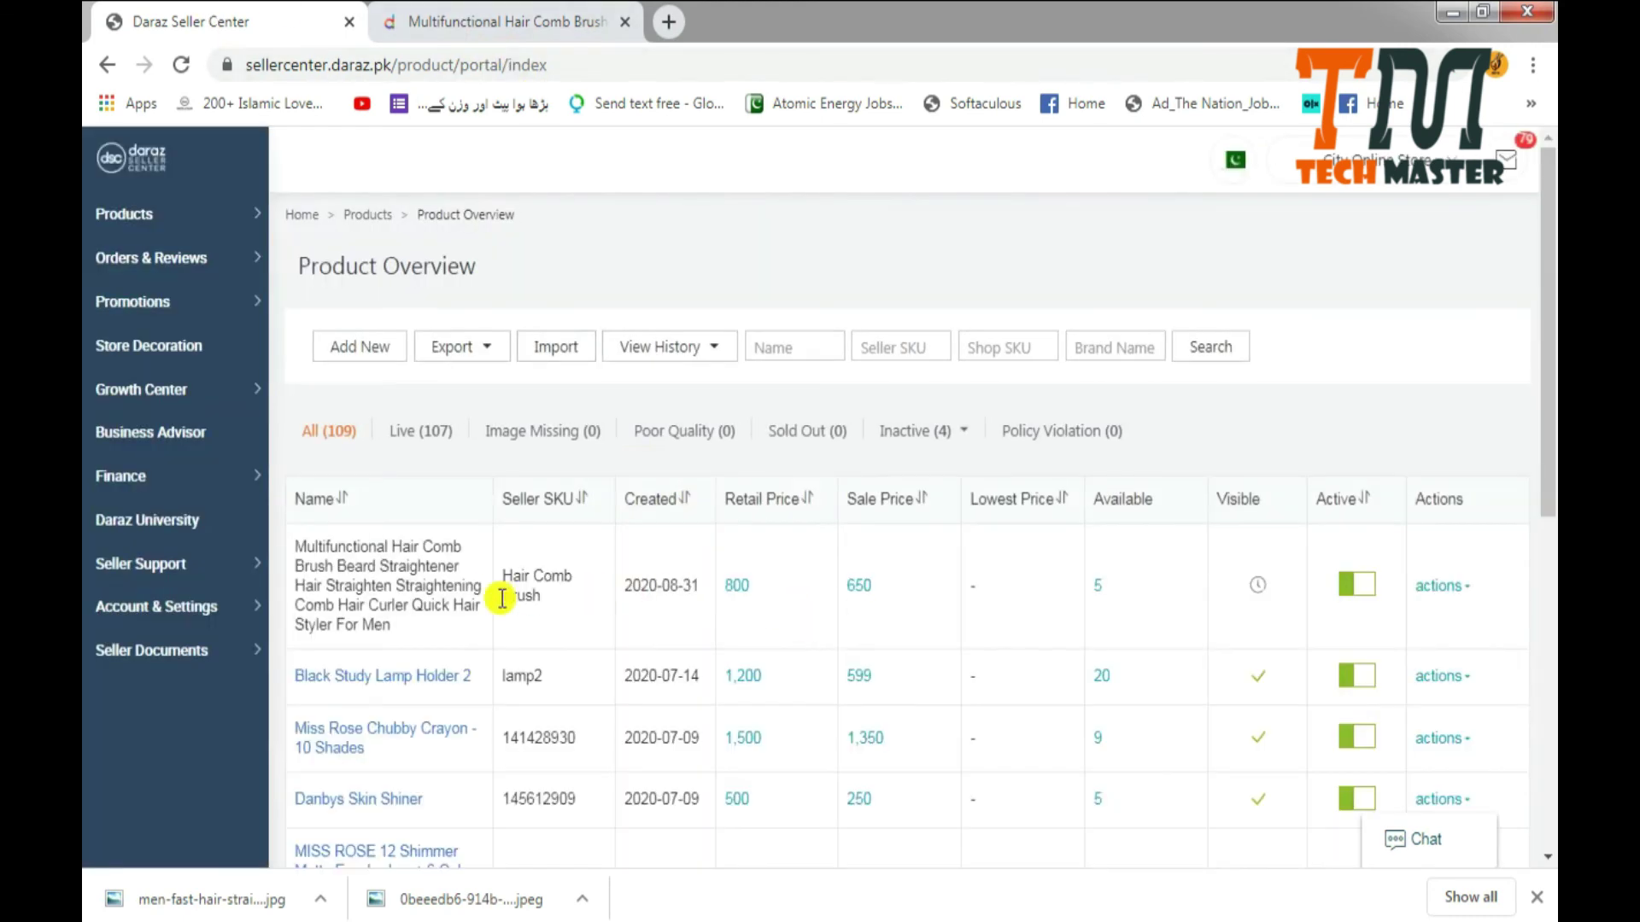
Check the new hair comb brush listing's image preview and visibility checklist, highlighting the QC status line.
mouse_move(461, 586)
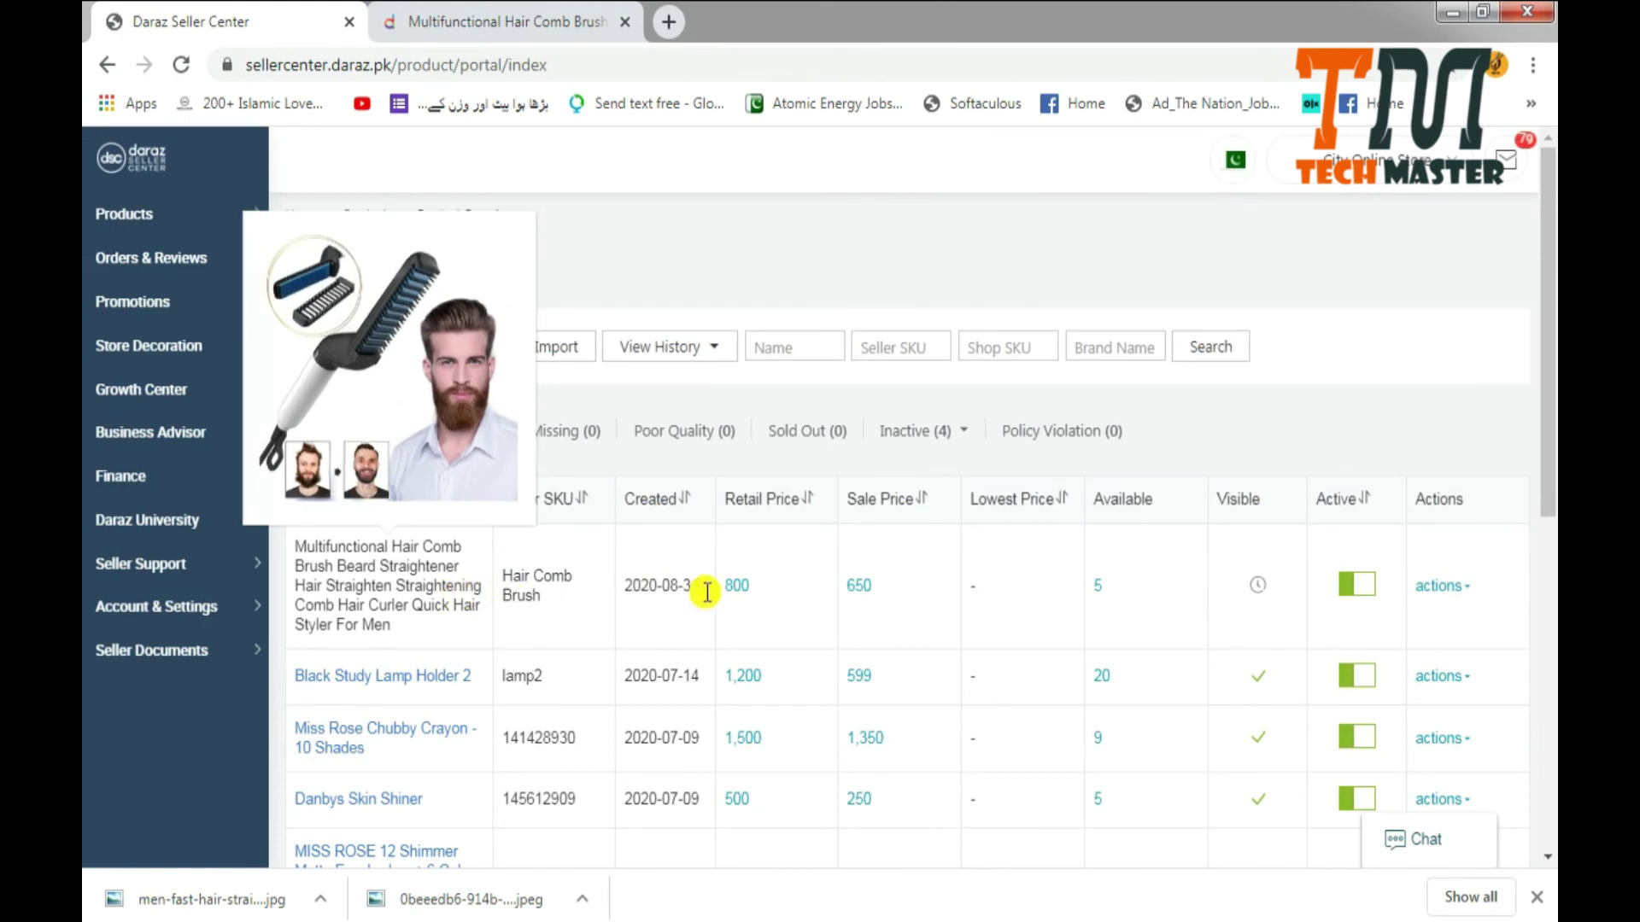
mouse_move(1259, 581)
scroll(1259, 581, "down", 2)
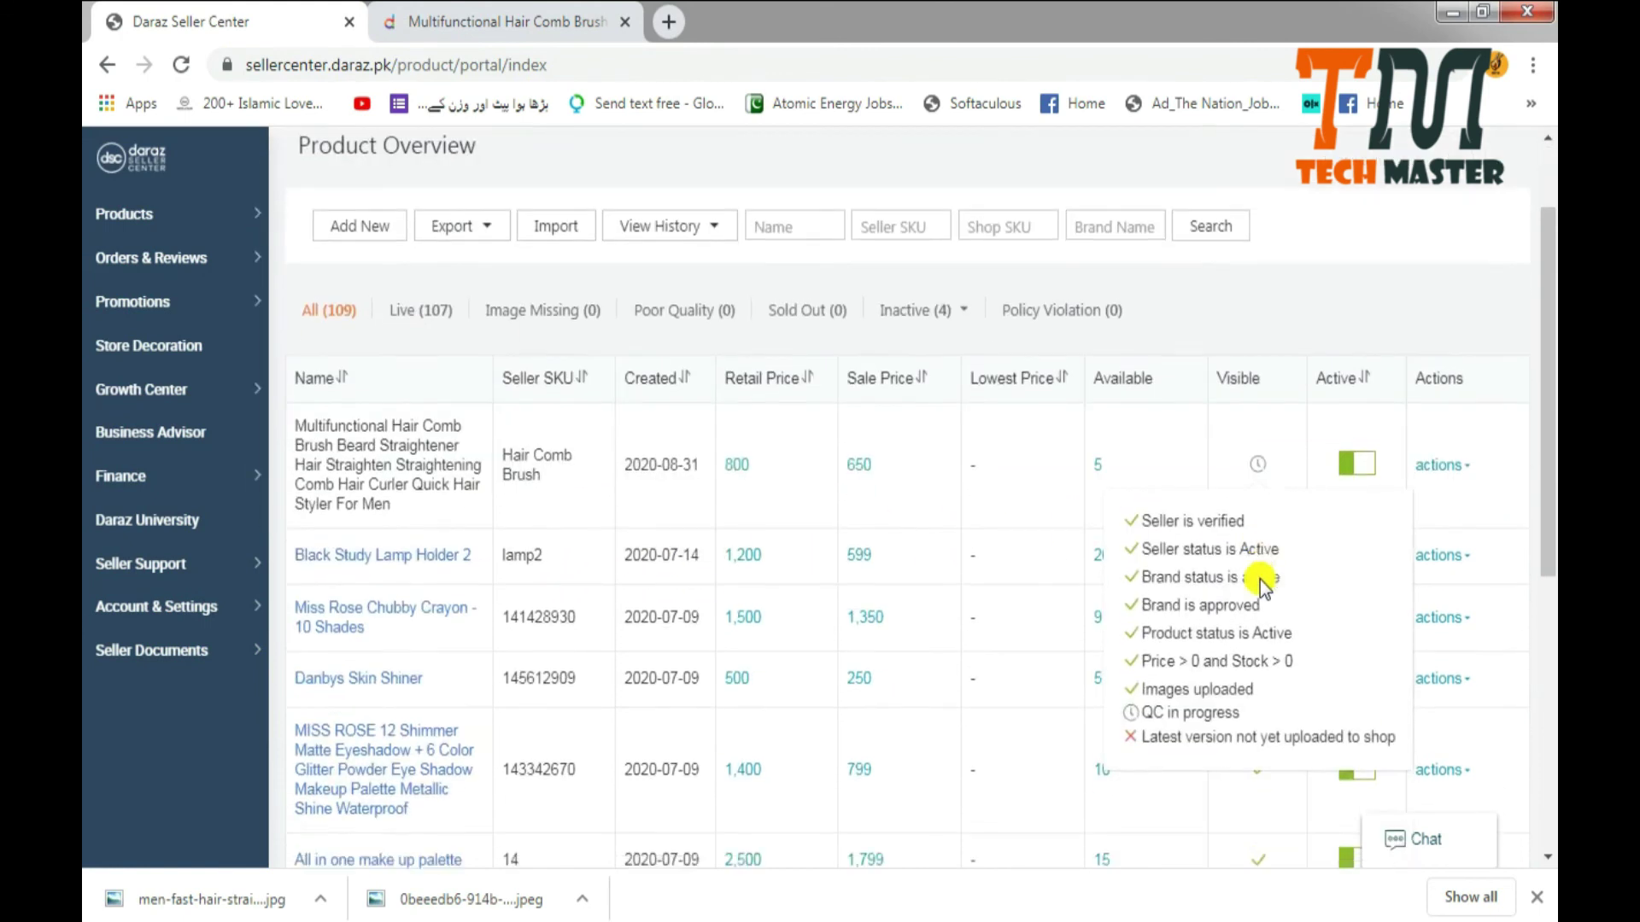
mouse_move(1261, 472)
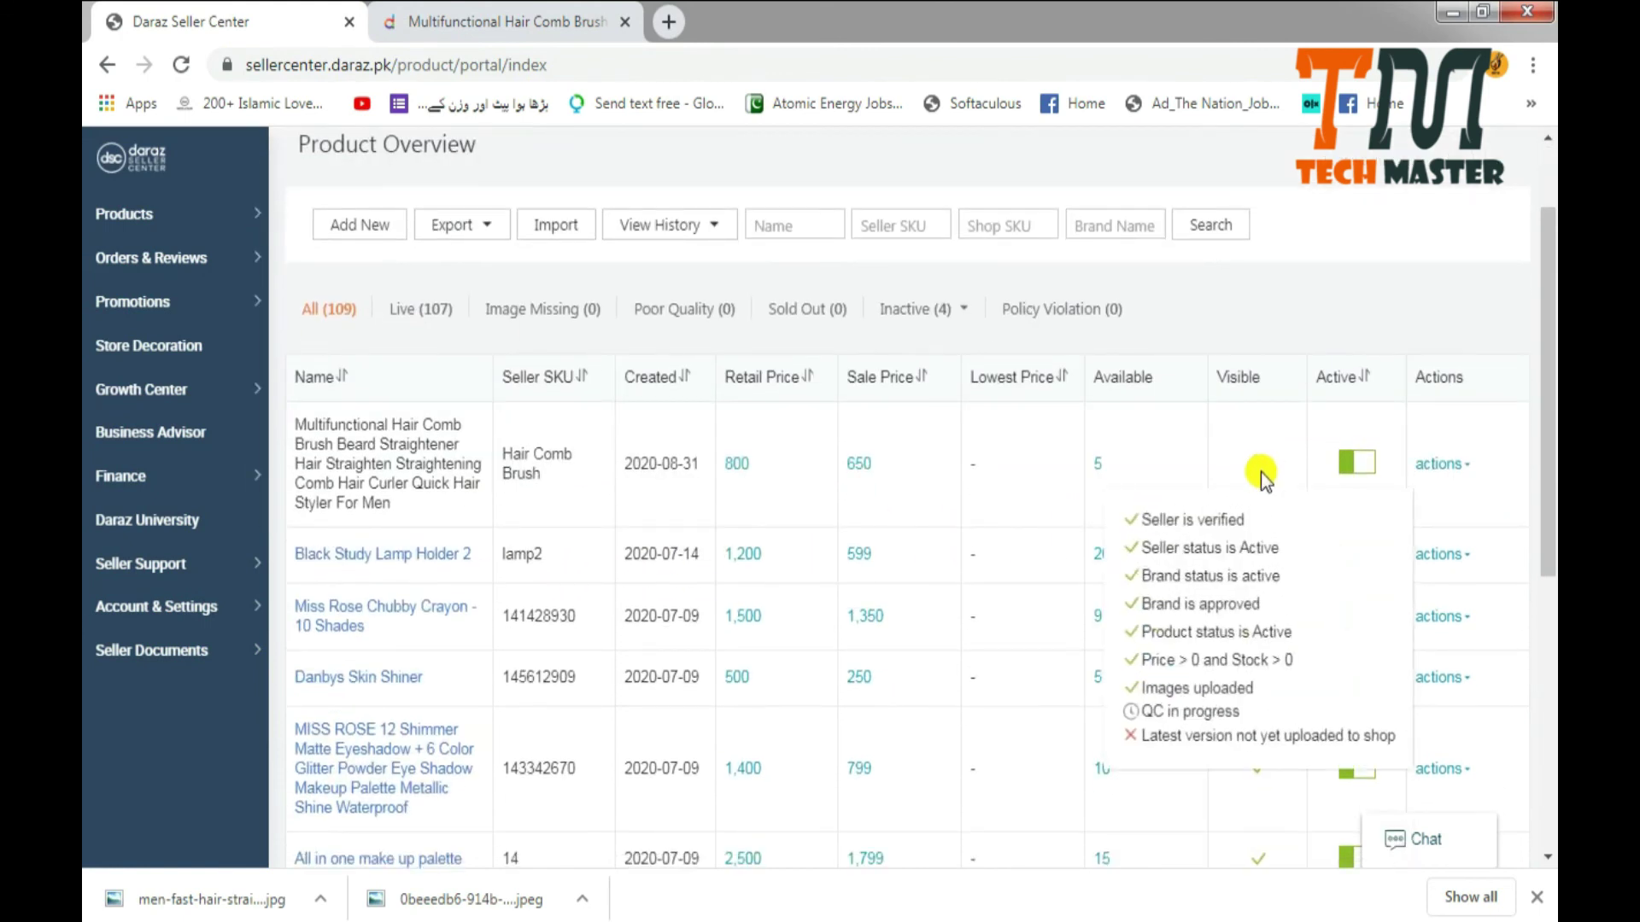
left_click_drag(1139, 722, 1260, 705)
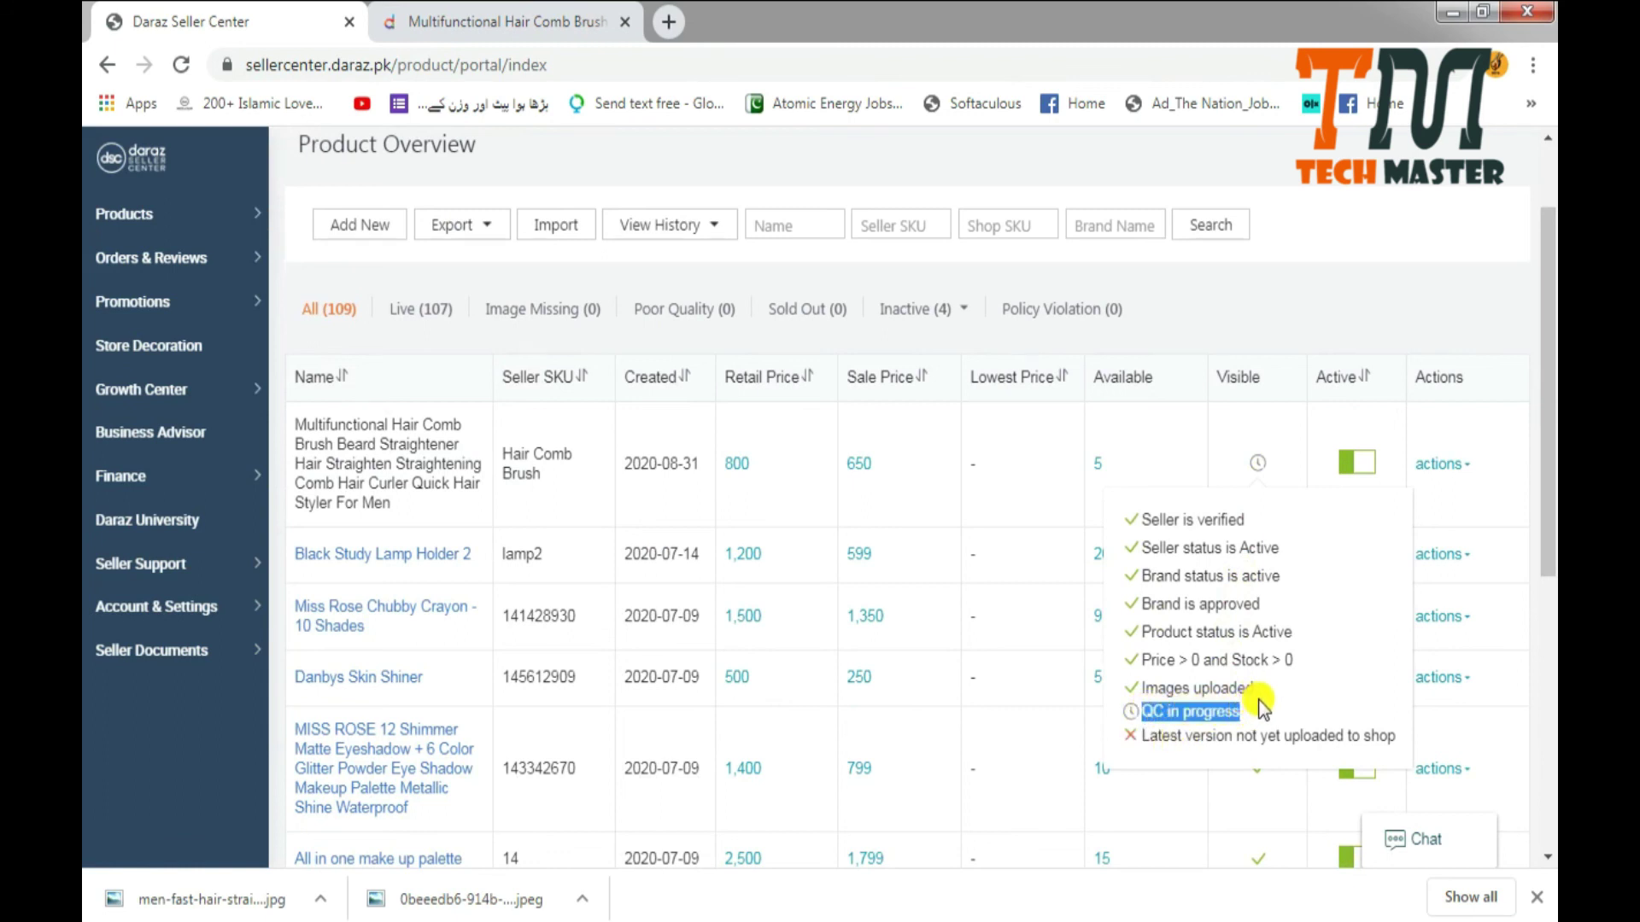